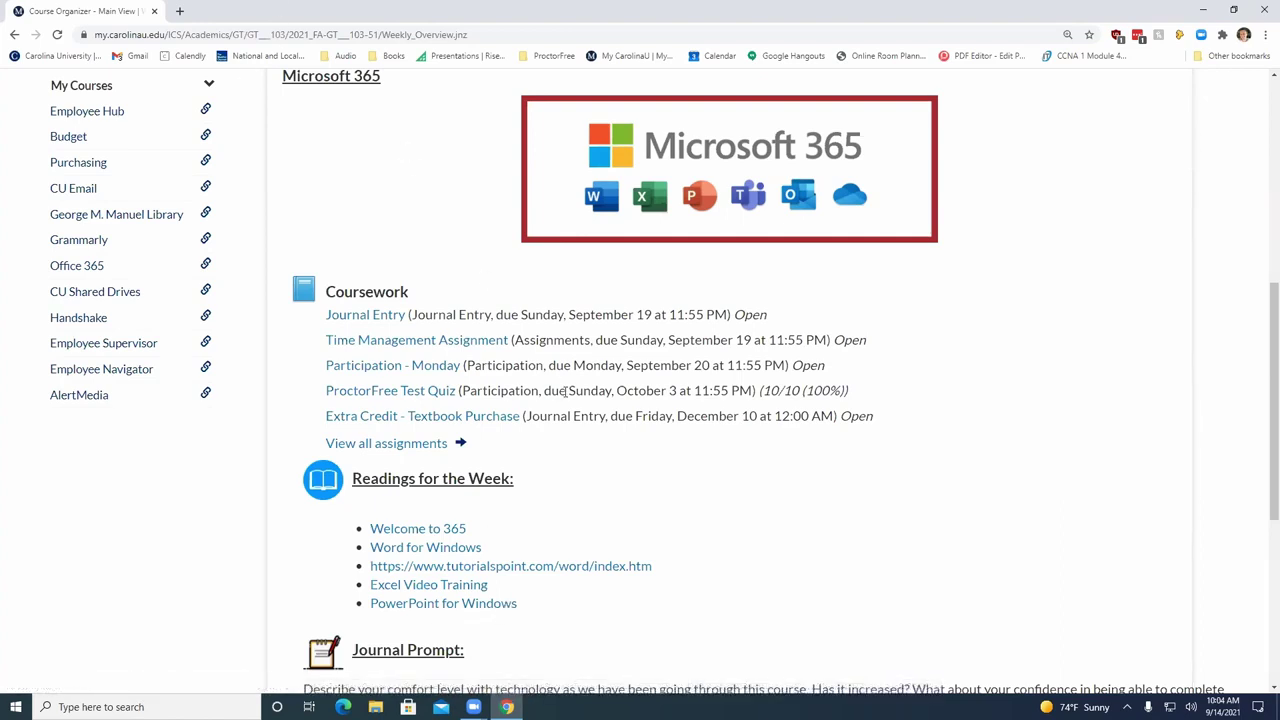
View the Word for Windows training page from the week's readings and return to the course page
{"action": "scroll", "coordinate": [683, 380], "scroll_direction": "down", "scroll_amount": 2}
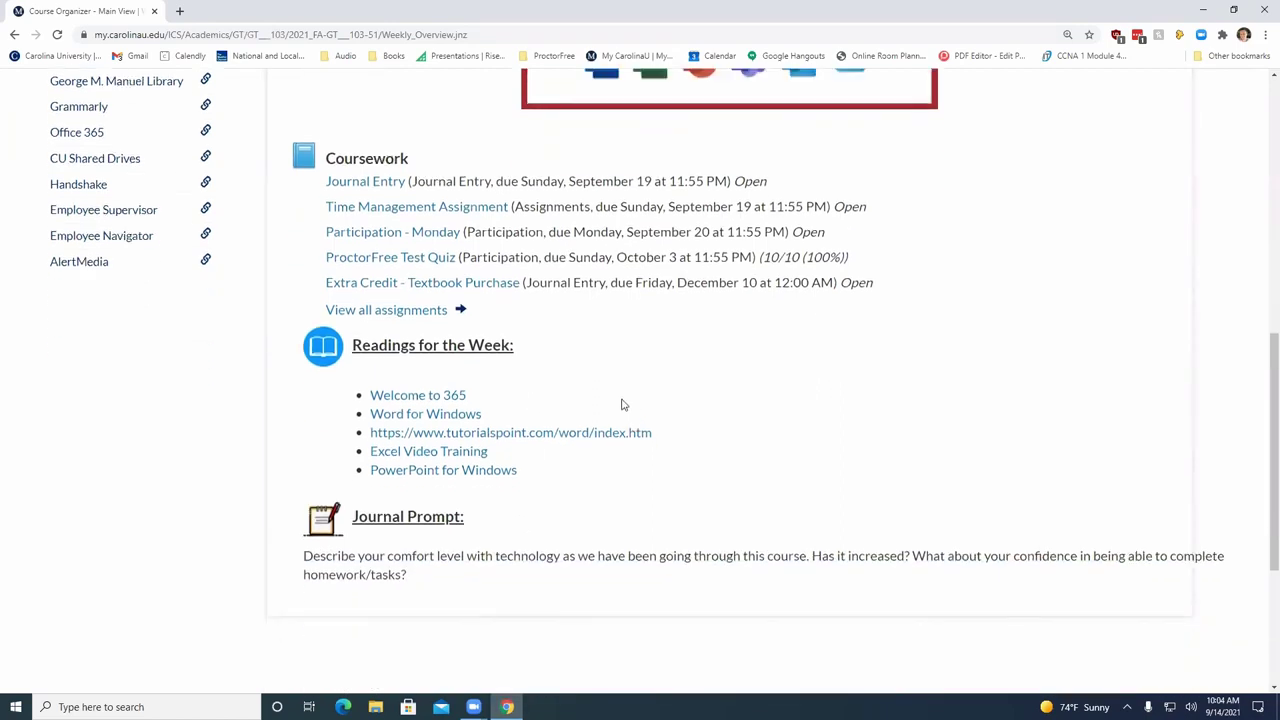
{"action": "left_click", "coordinate": [442, 417]}
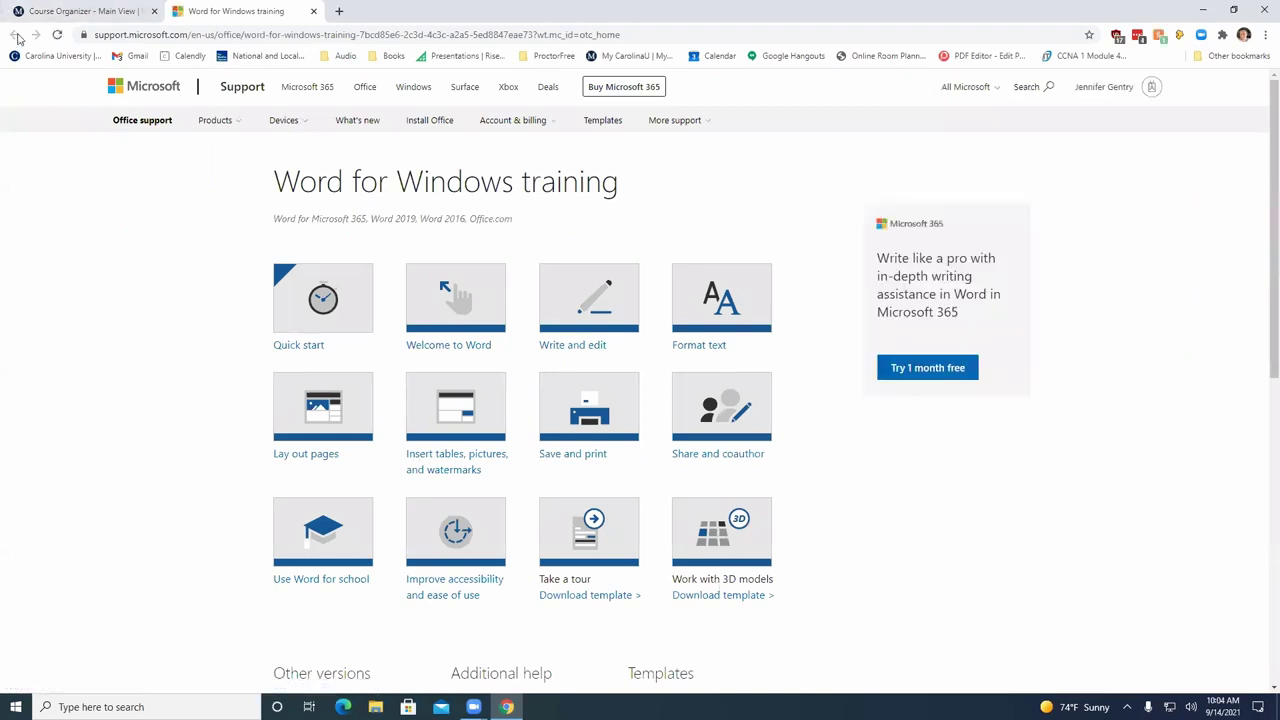
{"action": "left_click", "coordinate": [95, 12]}
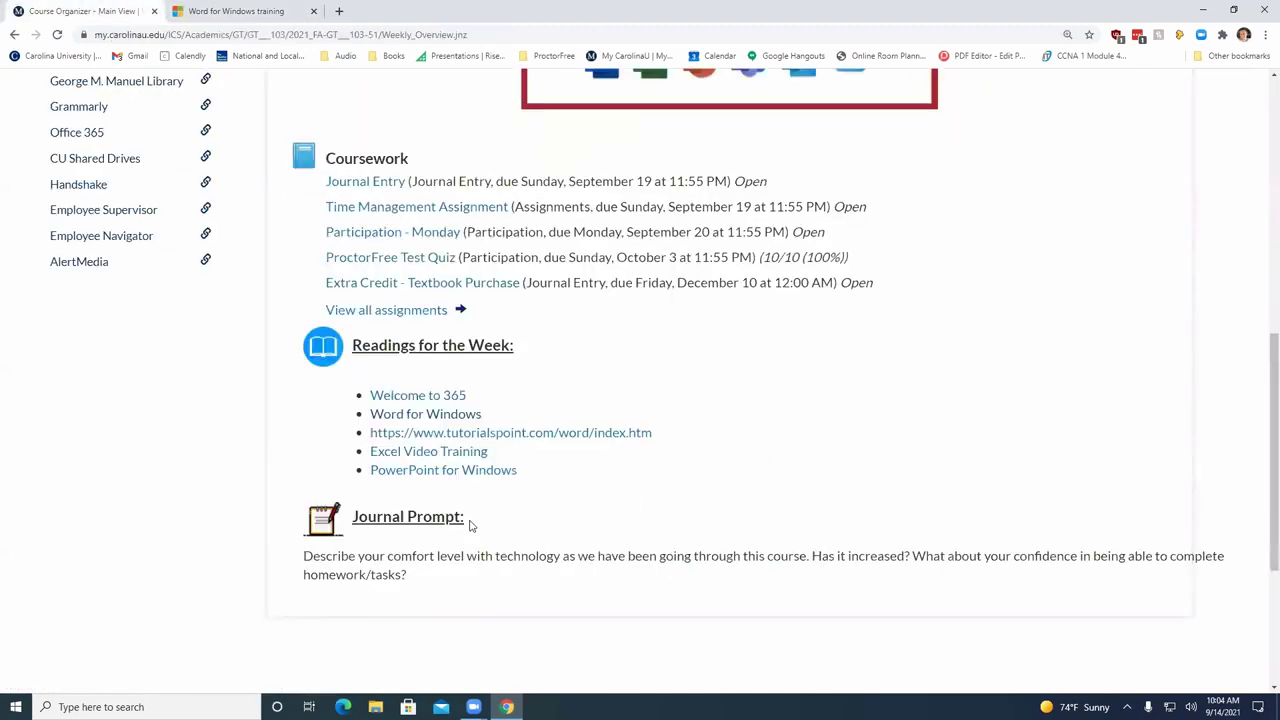
Browse the tutorialspoint Word tutorial from the readings, view its Adjust Page Margins chapter, and return to the tutorial's index
{"action": "left_click", "coordinate": [550, 437]}
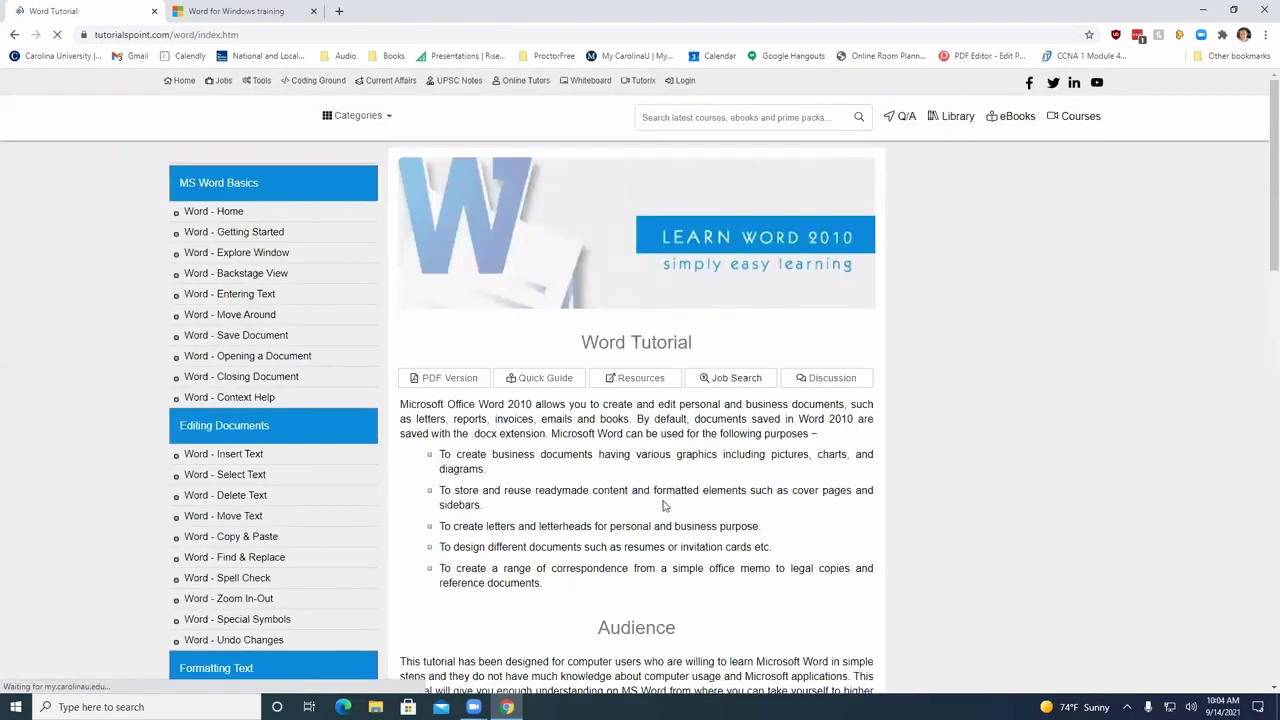
{"action": "scroll", "coordinate": [676, 496], "scroll_direction": "down", "scroll_amount": 3}
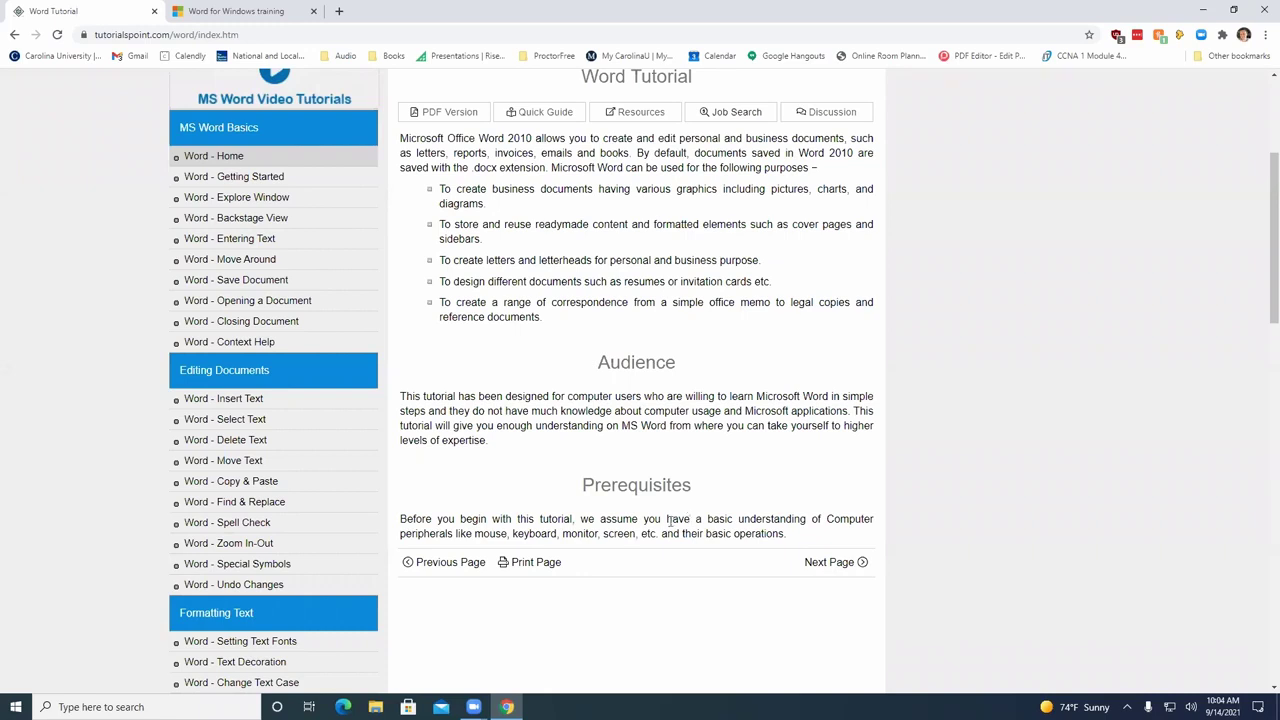
{"action": "scroll", "coordinate": [223, 540], "scroll_direction": "down", "scroll_amount": 2}
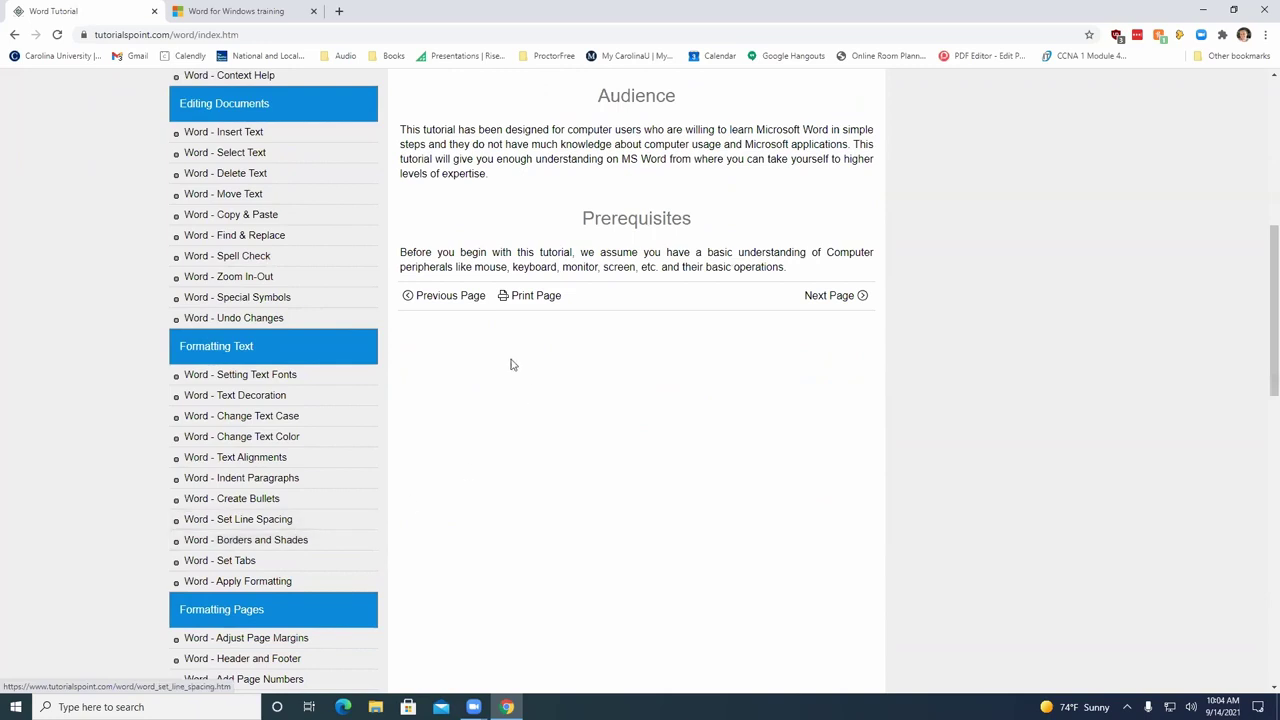
{"action": "left_click", "coordinate": [278, 639]}
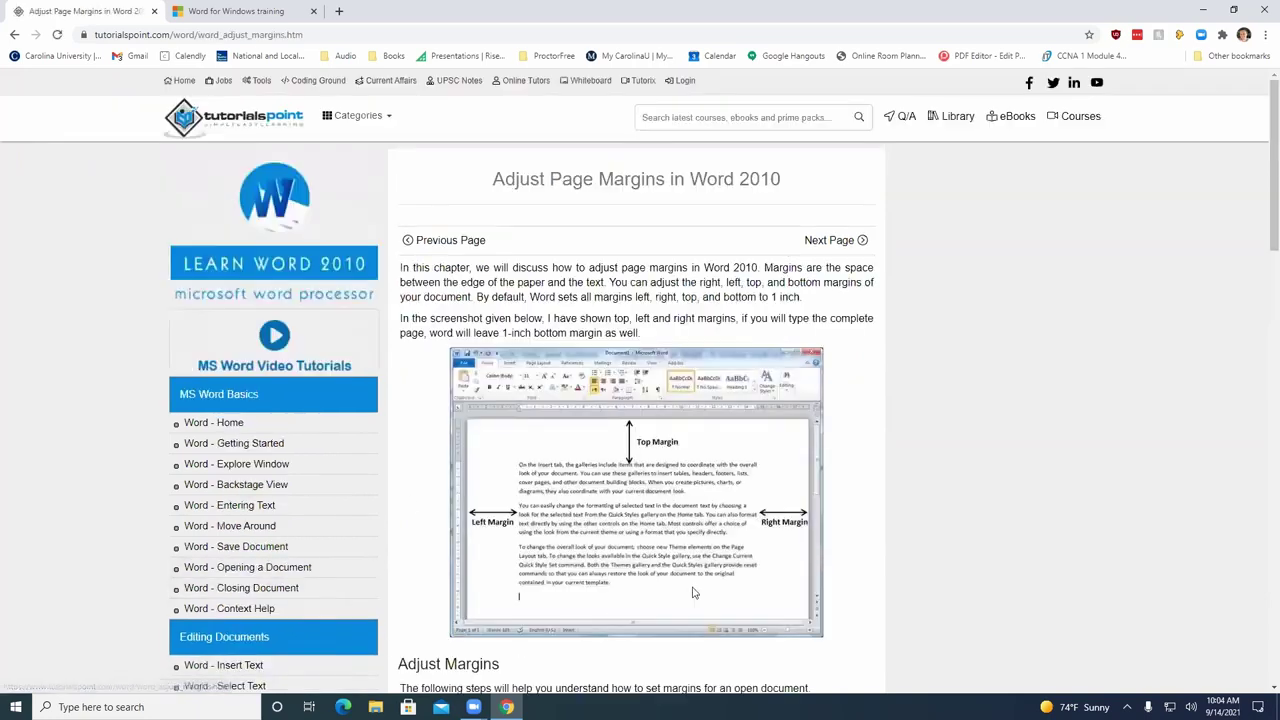
{"action": "scroll", "coordinate": [938, 547], "scroll_direction": "down", "scroll_amount": 2}
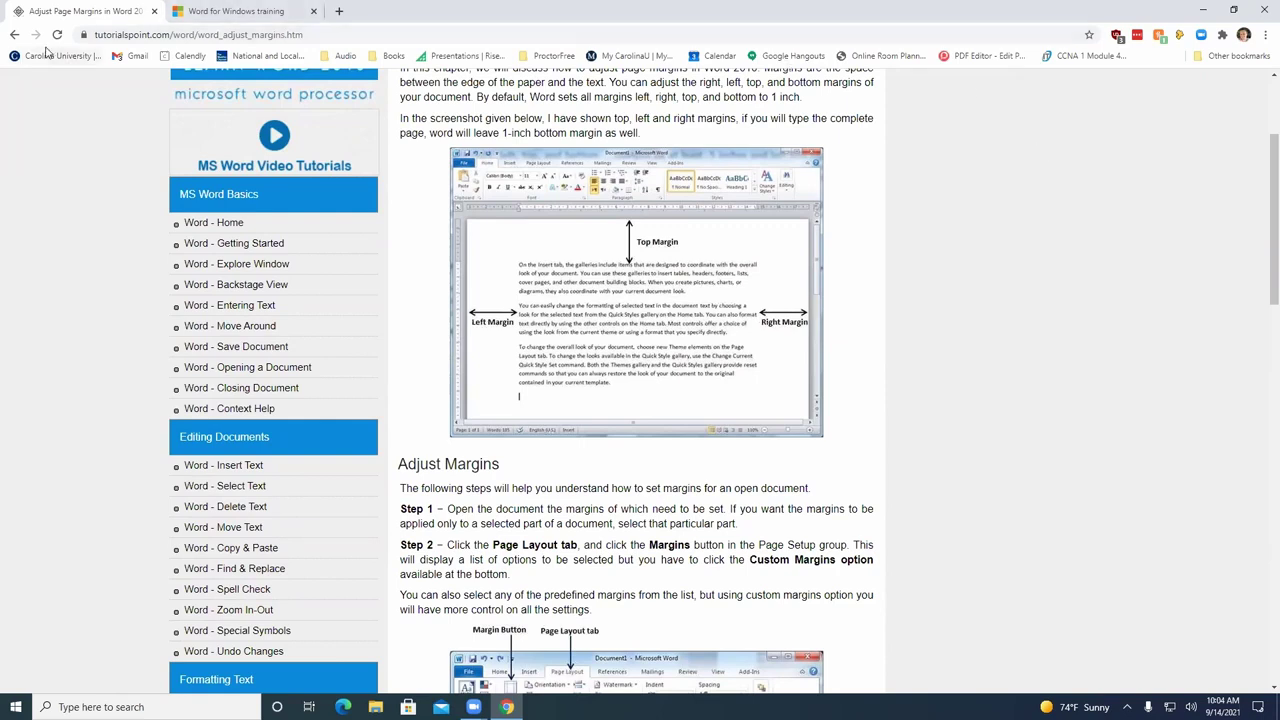
{"action": "left_click", "coordinate": [14, 34]}
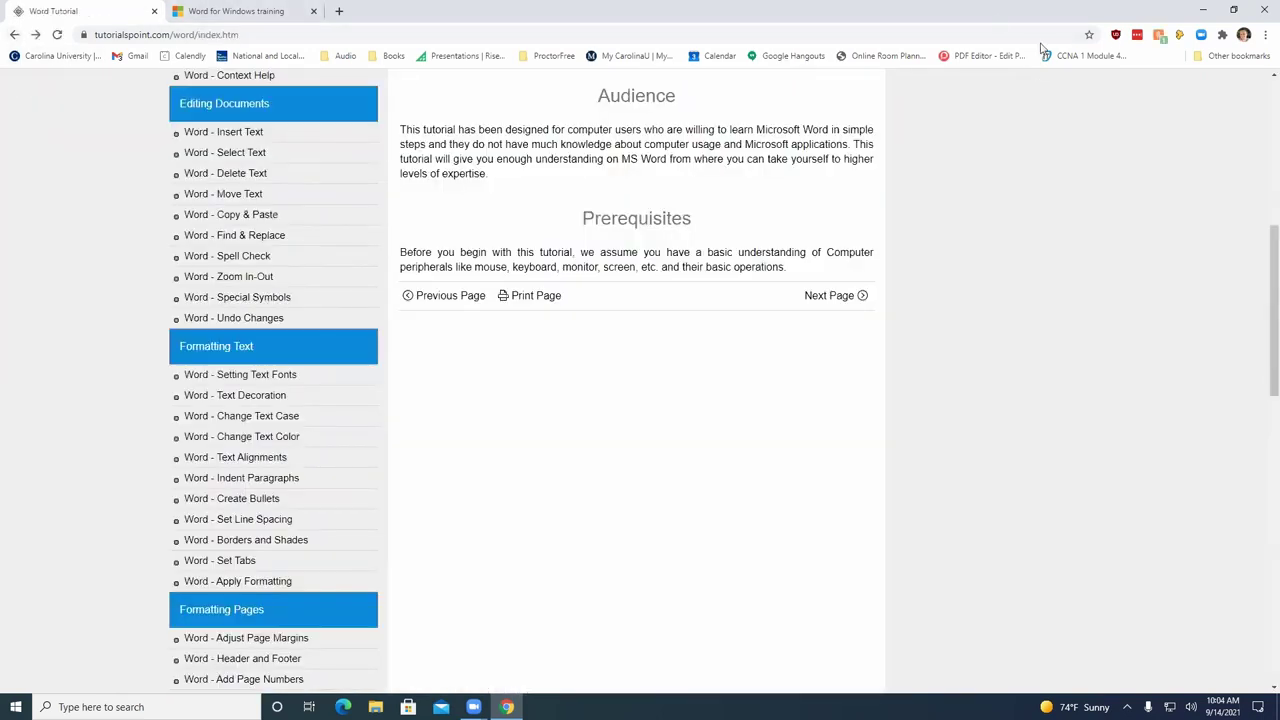
Minimize the browser, start Word, and create a blank document
{"action": "key", "text": "super+Down"}
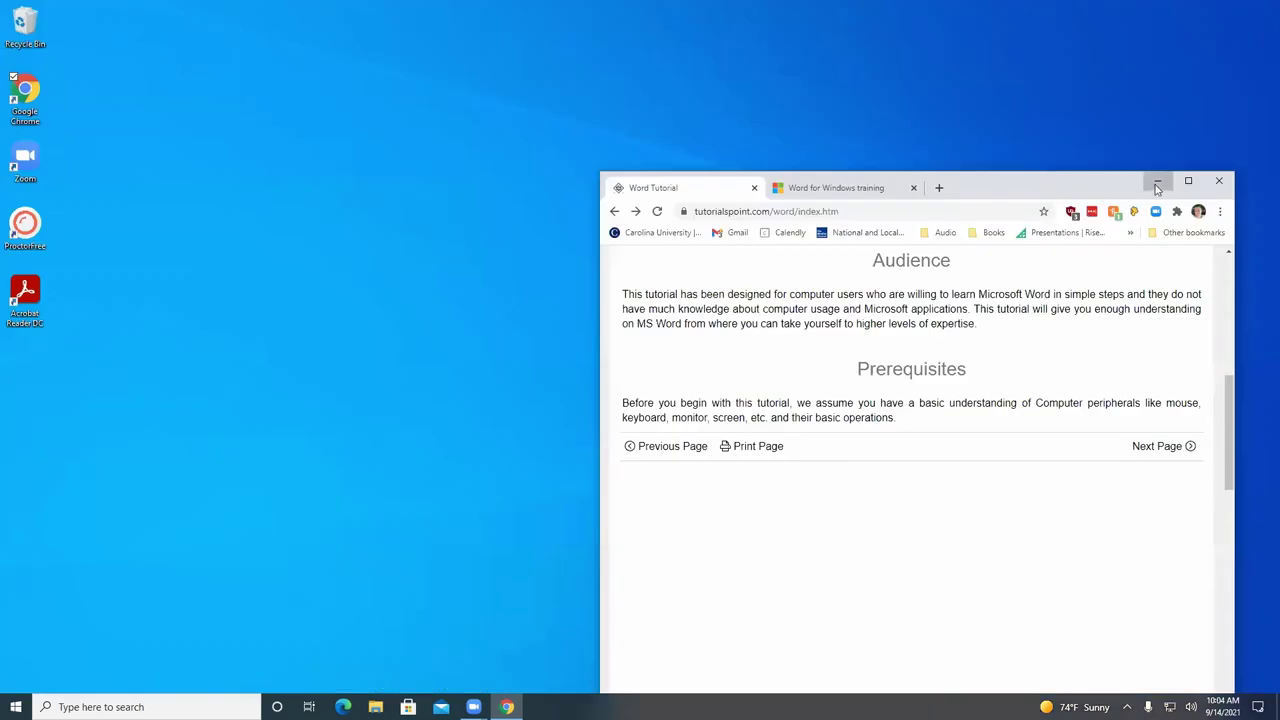
{"action": "left_click", "coordinate": [1157, 188]}
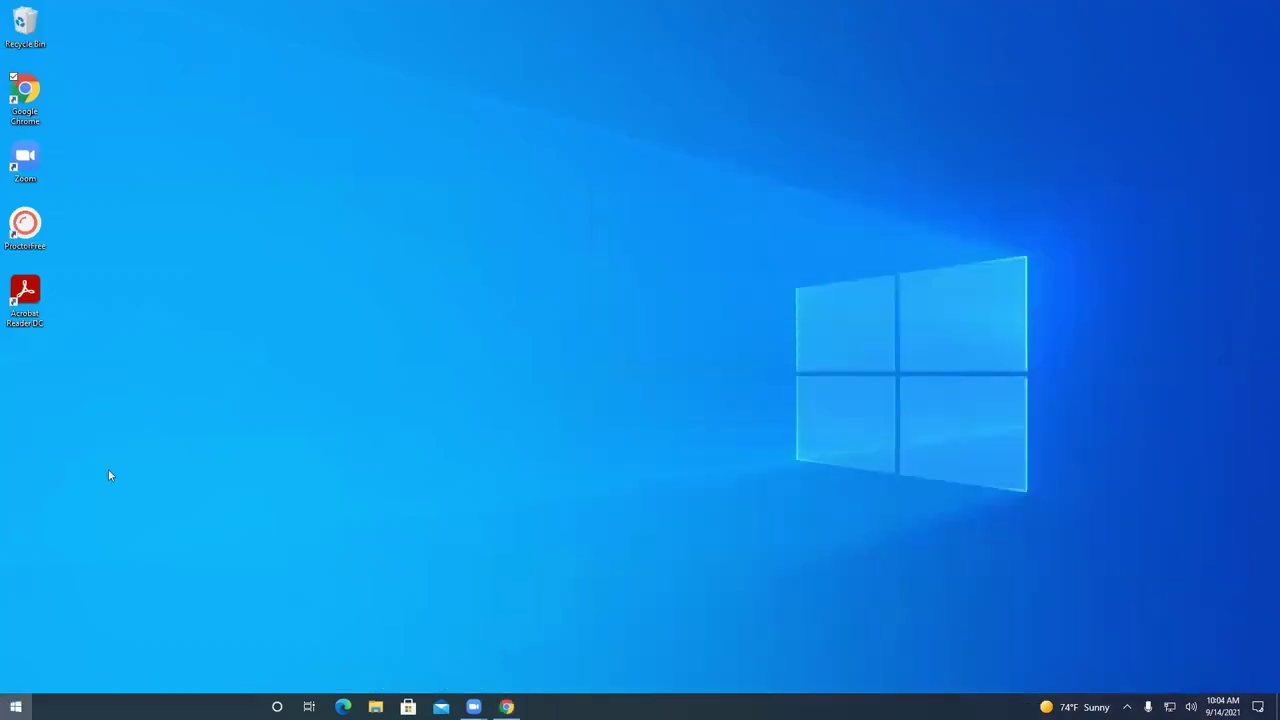
{"action": "key", "text": "super"}
{"action": "left_click", "coordinate": [314, 328]}
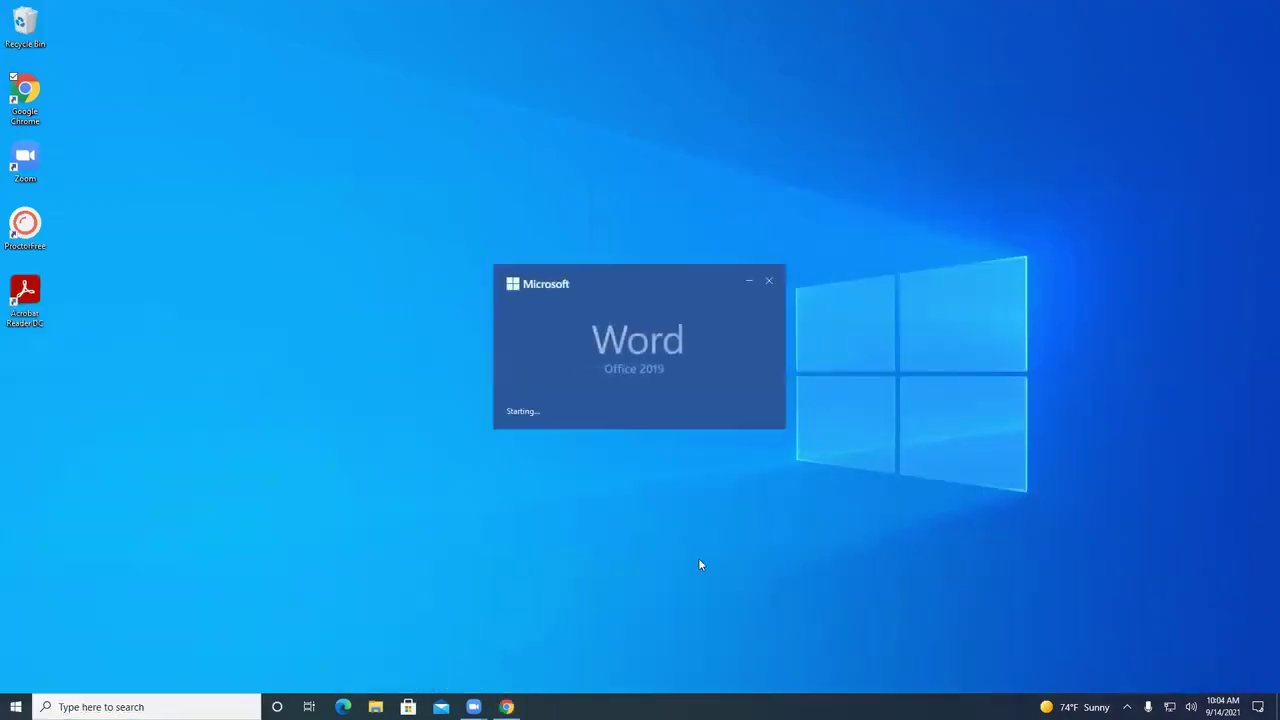
{"action": "left_click", "coordinate": [521, 215]}
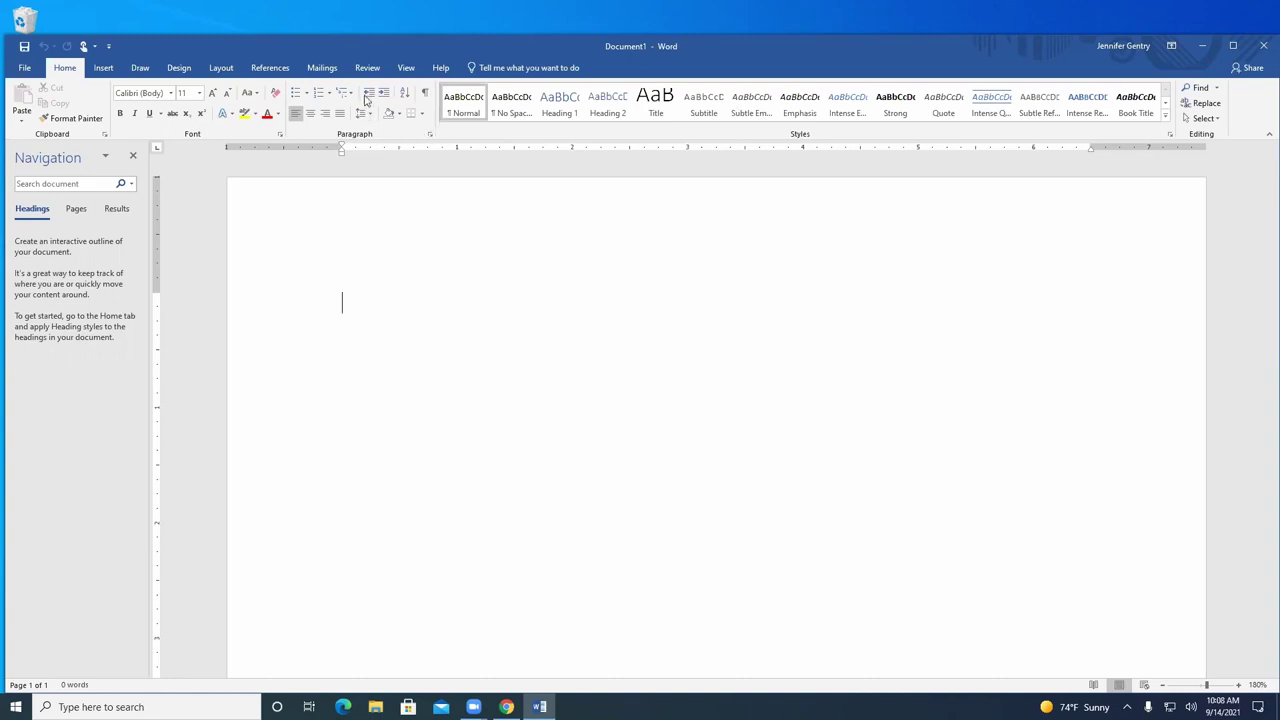
Examine the bullet, numbering and multilevel list libraries and the full styles gallery
{"action": "left_click", "coordinate": [306, 92]}
{"action": "left_click", "coordinate": [328, 93]}
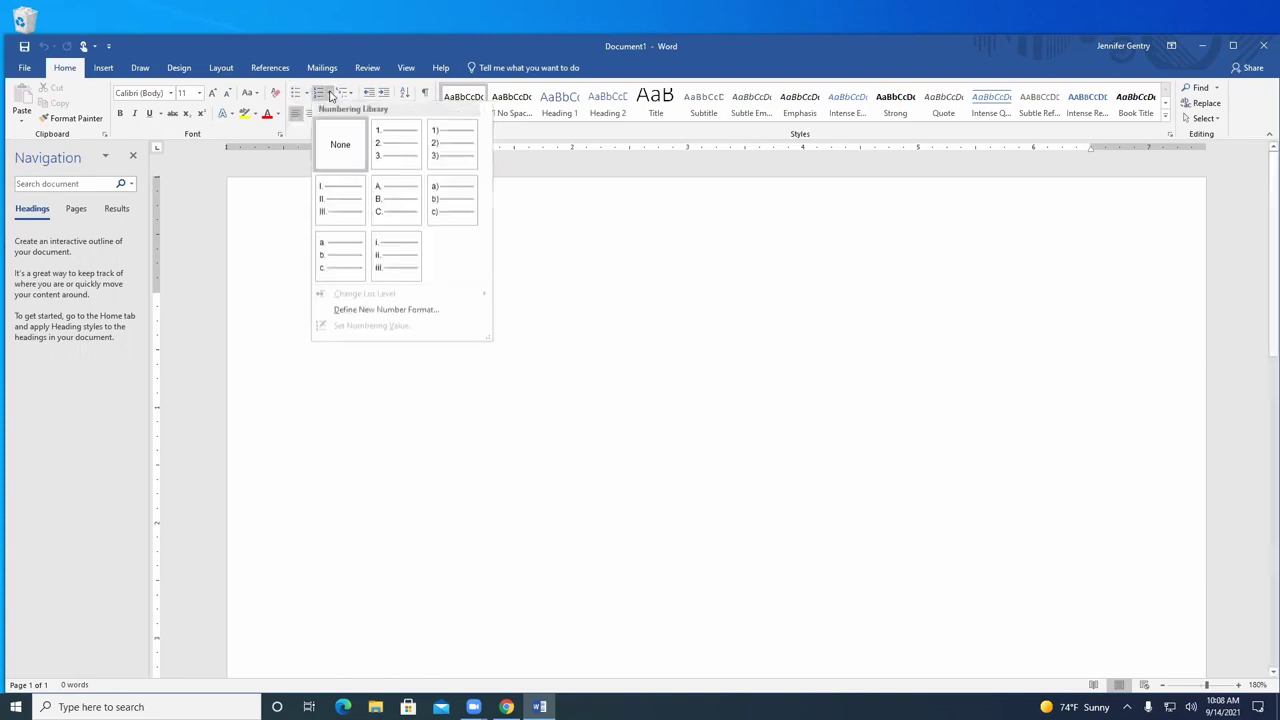
{"action": "left_click", "coordinate": [351, 93]}
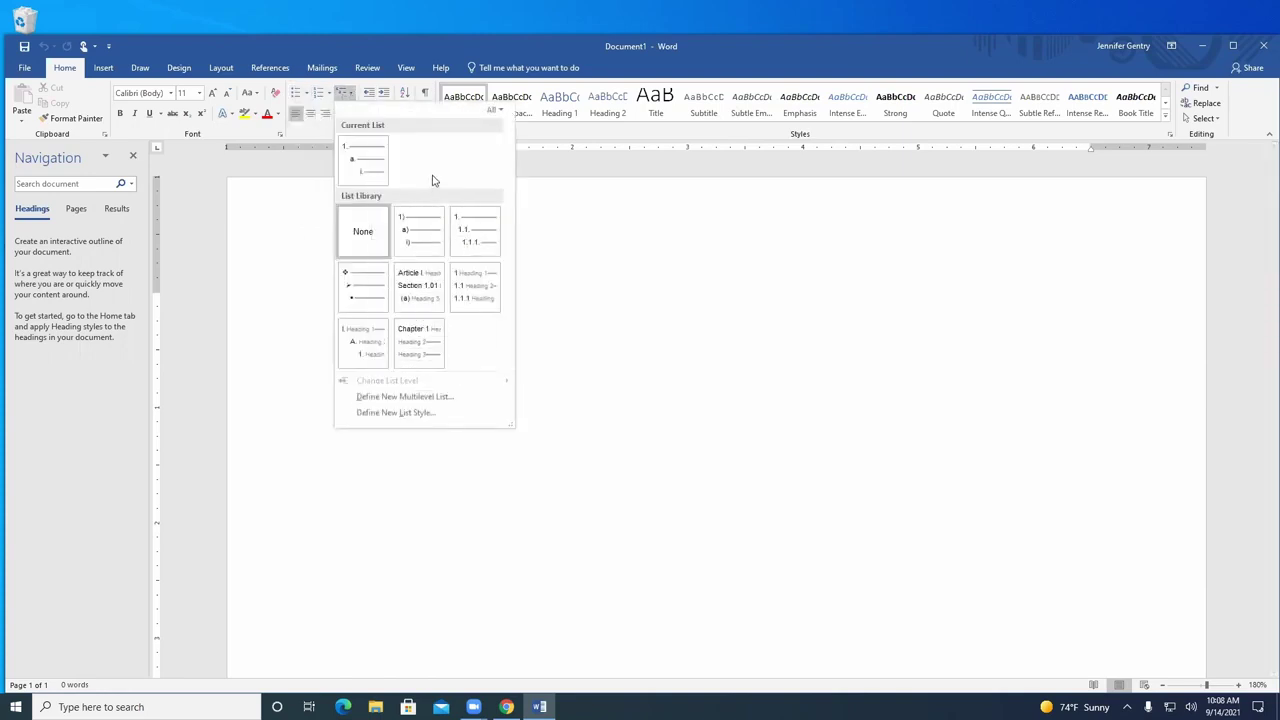
{"action": "left_click", "coordinate": [349, 94]}
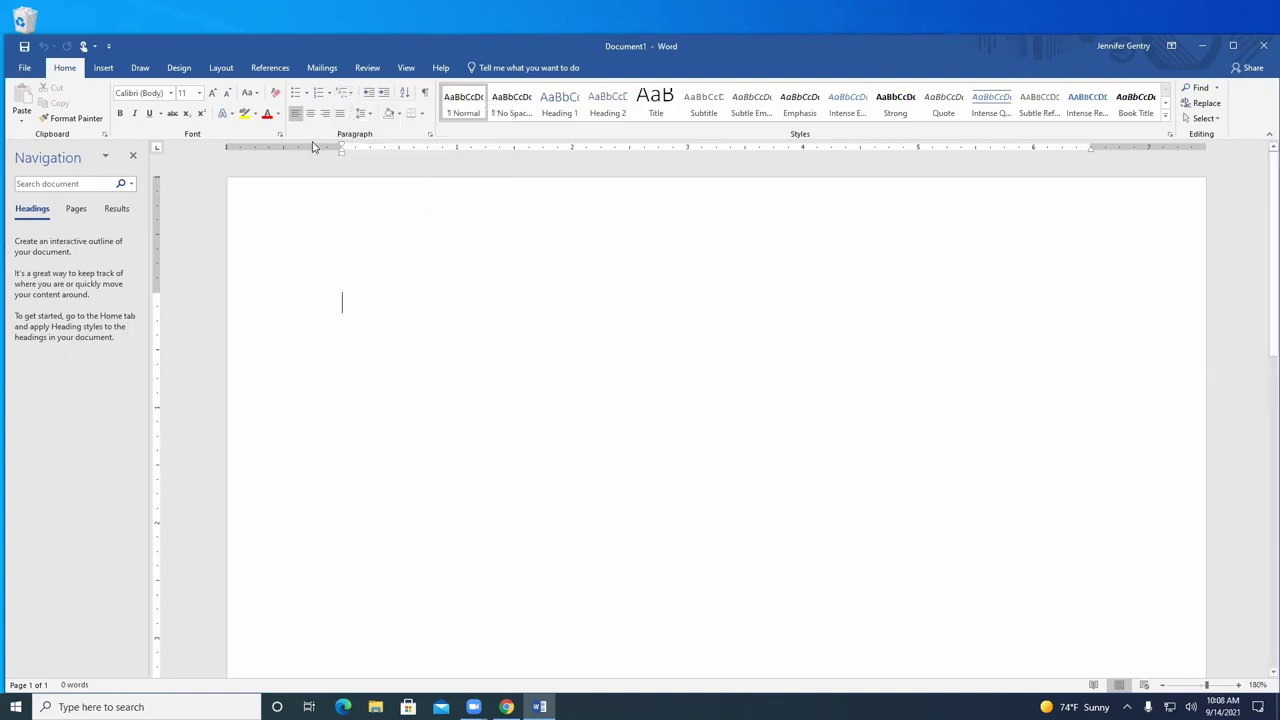
{"action": "left_click", "coordinate": [1166, 116]}
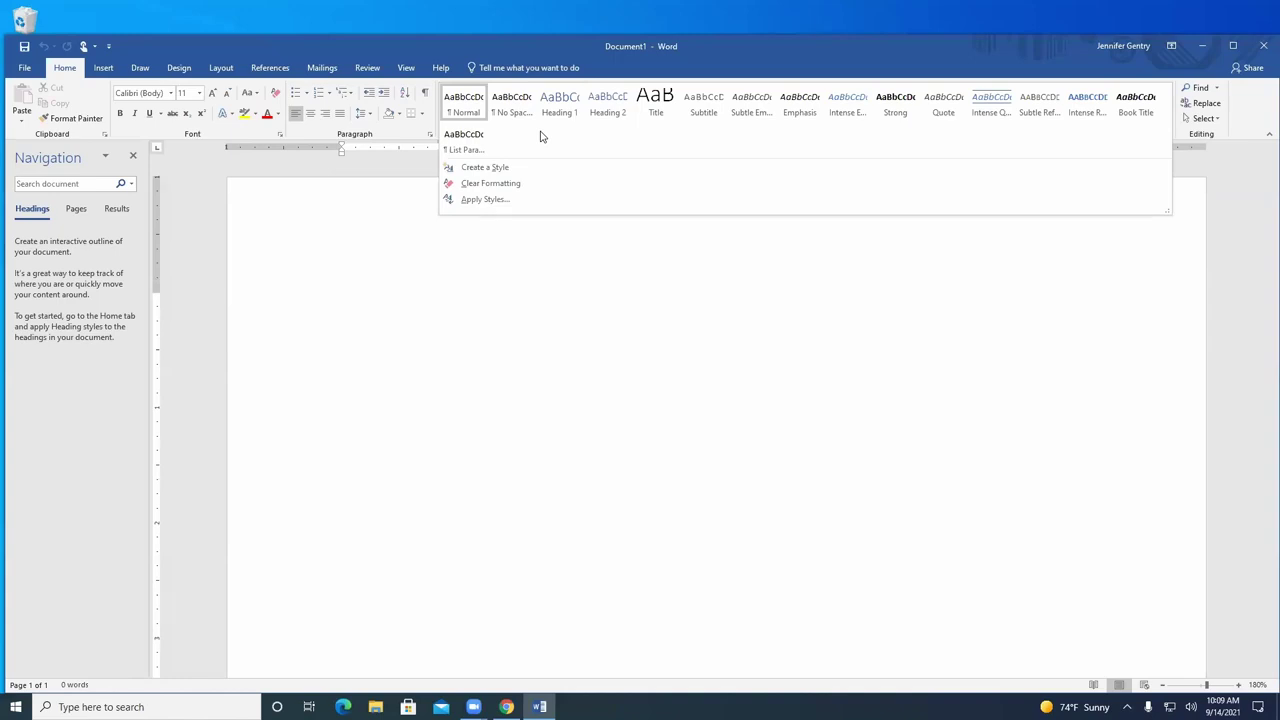
Enter three separate lines of text reading Heading 1, Heading 2 and Heading 3
{"action": "left_click", "coordinate": [443, 346]}
{"action": "type", "text": "Heading 1"}
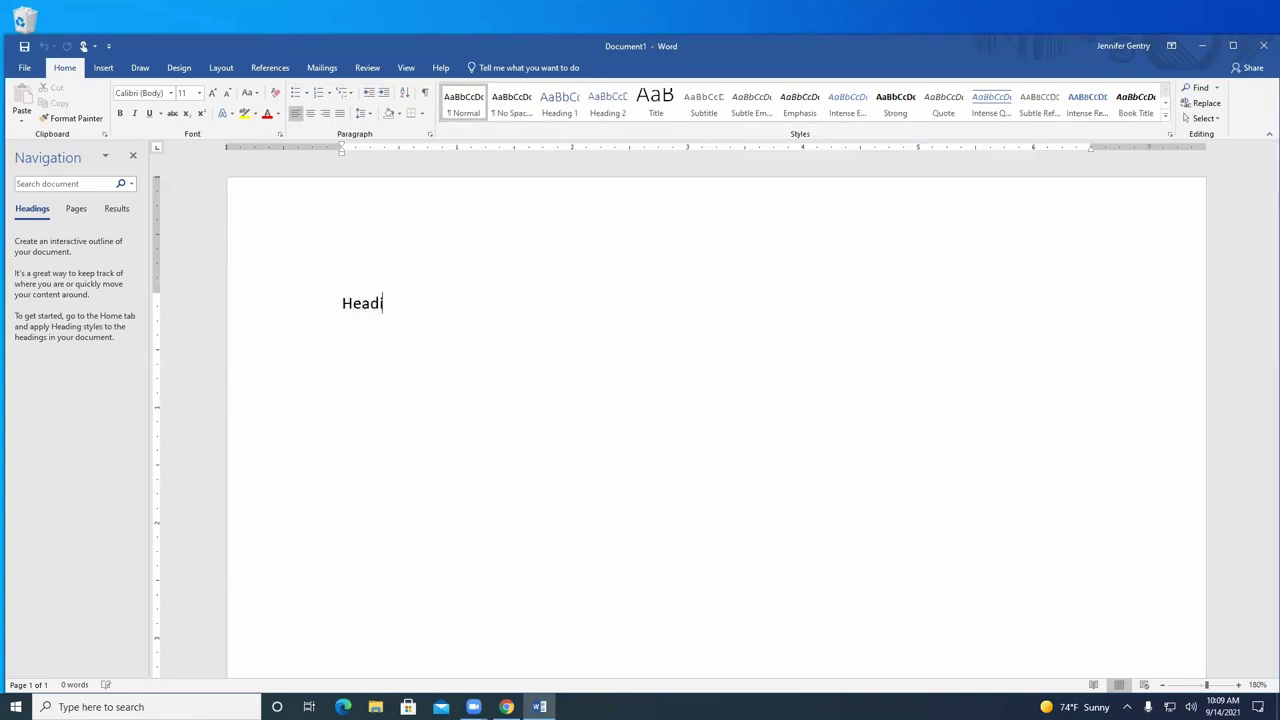
{"action": "key", "text": "Return"}
{"action": "type", "text": "Heading 2"}
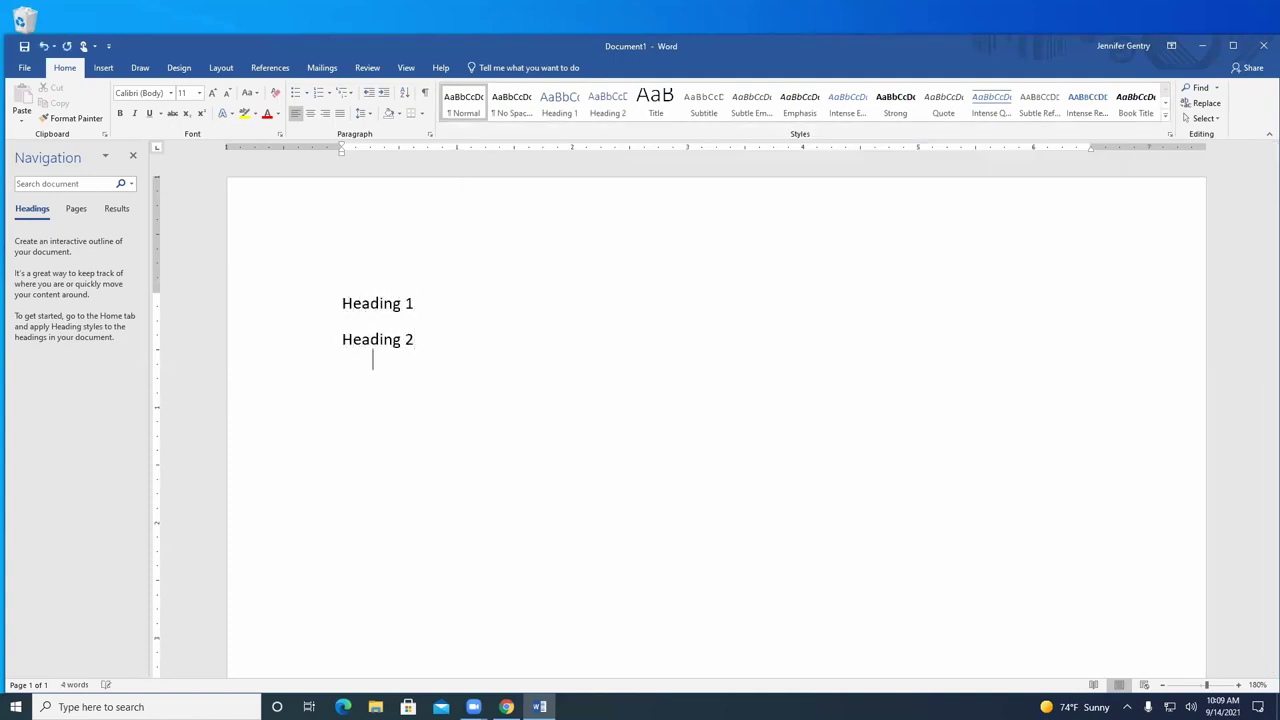
{"action": "key", "text": "Return"}
{"action": "type", "text": "Heading 3"}
Apply the Heading 1 style to the first line and the Heading 2 style to the second line
{"action": "left_click_drag", "start_coordinate": [416, 303], "coordinate": [338, 299]}
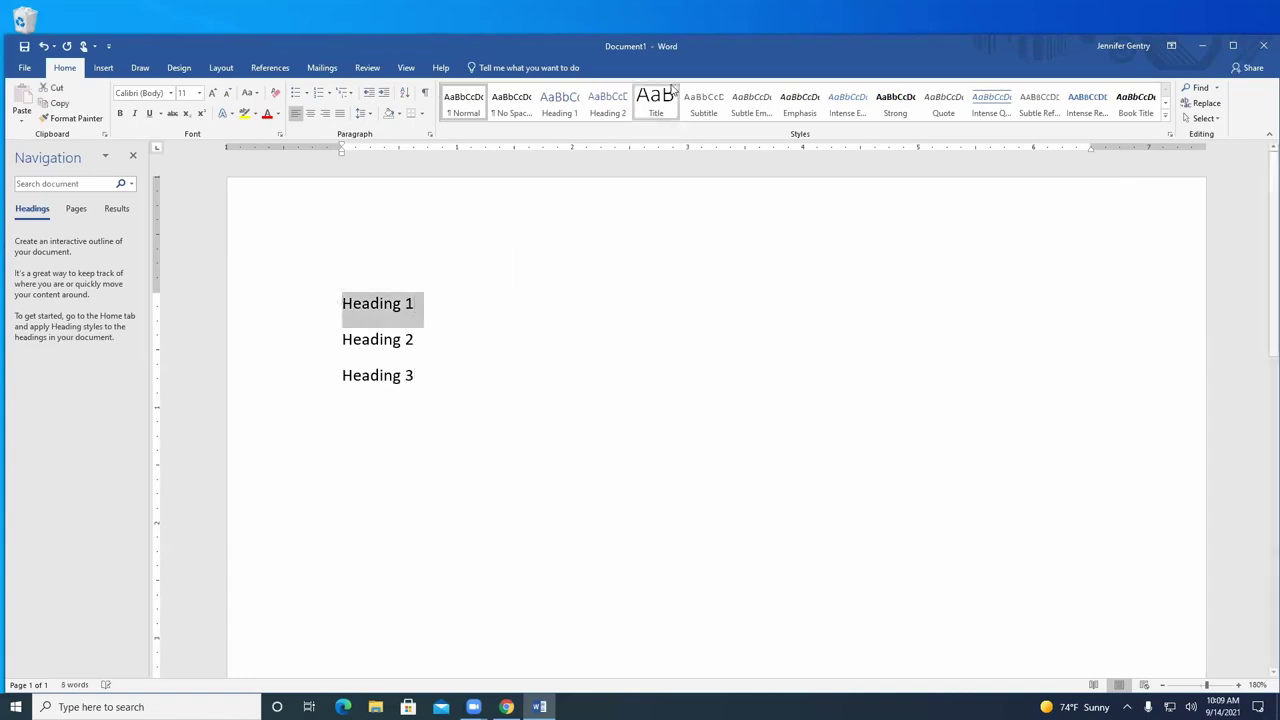
{"action": "left_click", "coordinate": [559, 104]}
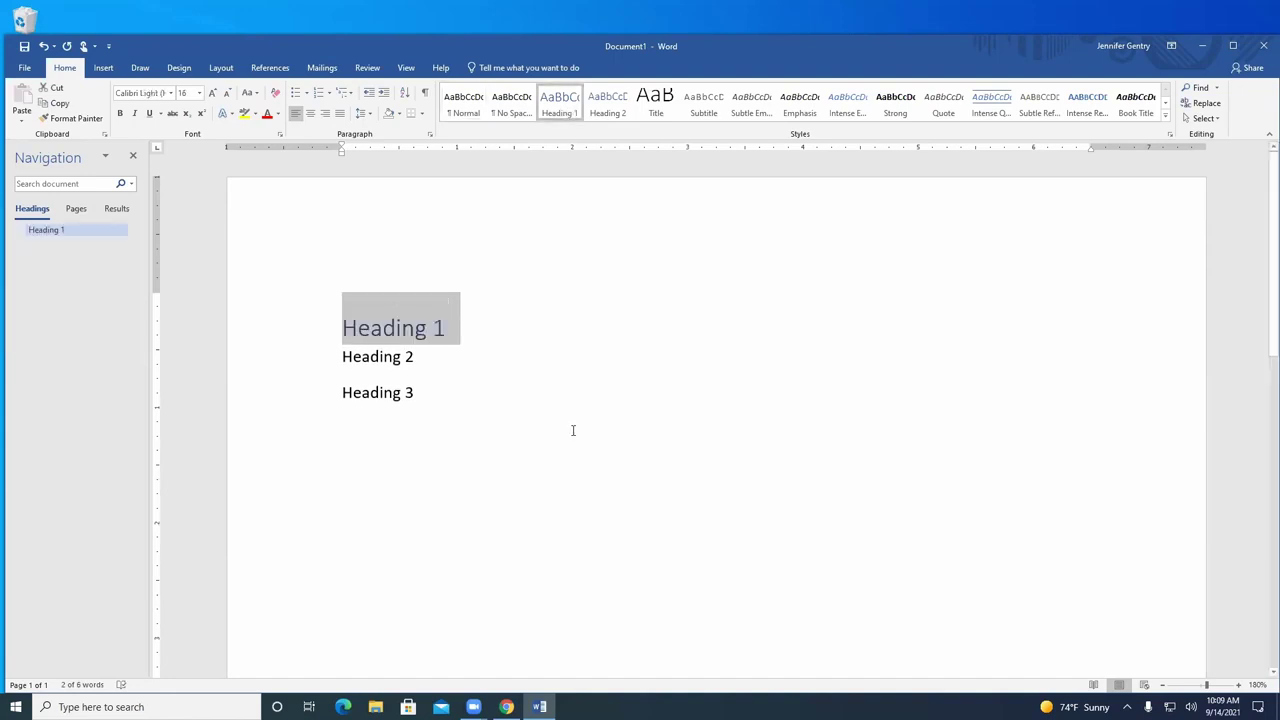
{"action": "triple_click", "coordinate": [417, 356]}
{"action": "left_click", "coordinate": [608, 104]}
{"action": "left_click", "coordinate": [602, 576]}
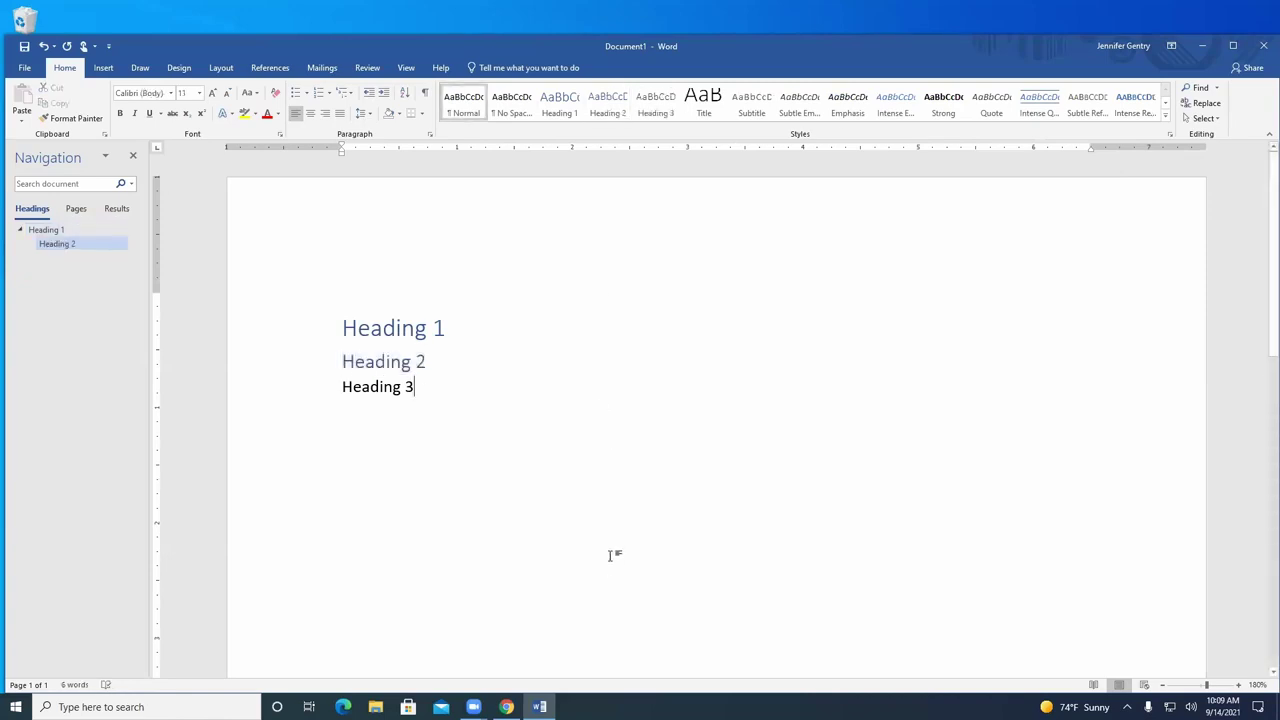
Set the Heading 1 line's font color to Automatic and update the Heading 1 style to match it
{"action": "triple_click", "coordinate": [365, 327]}
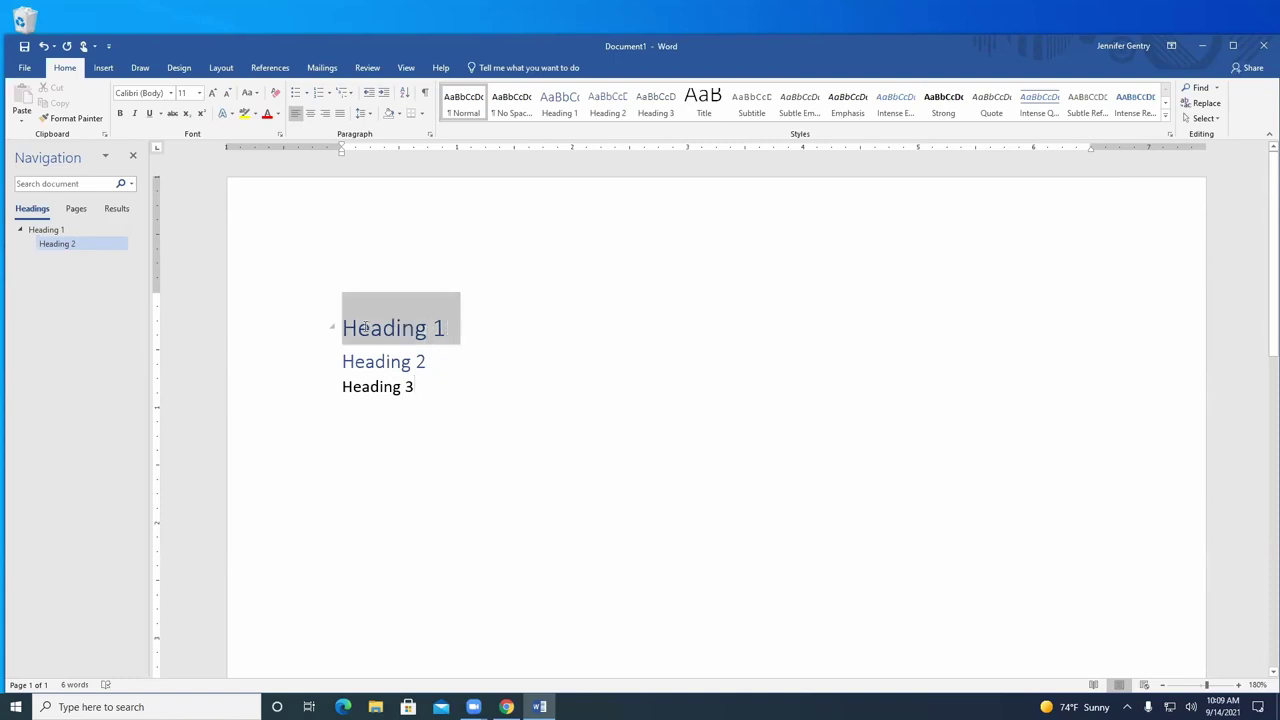
{"action": "left_click", "coordinate": [278, 113]}
{"action": "left_click", "coordinate": [284, 137]}
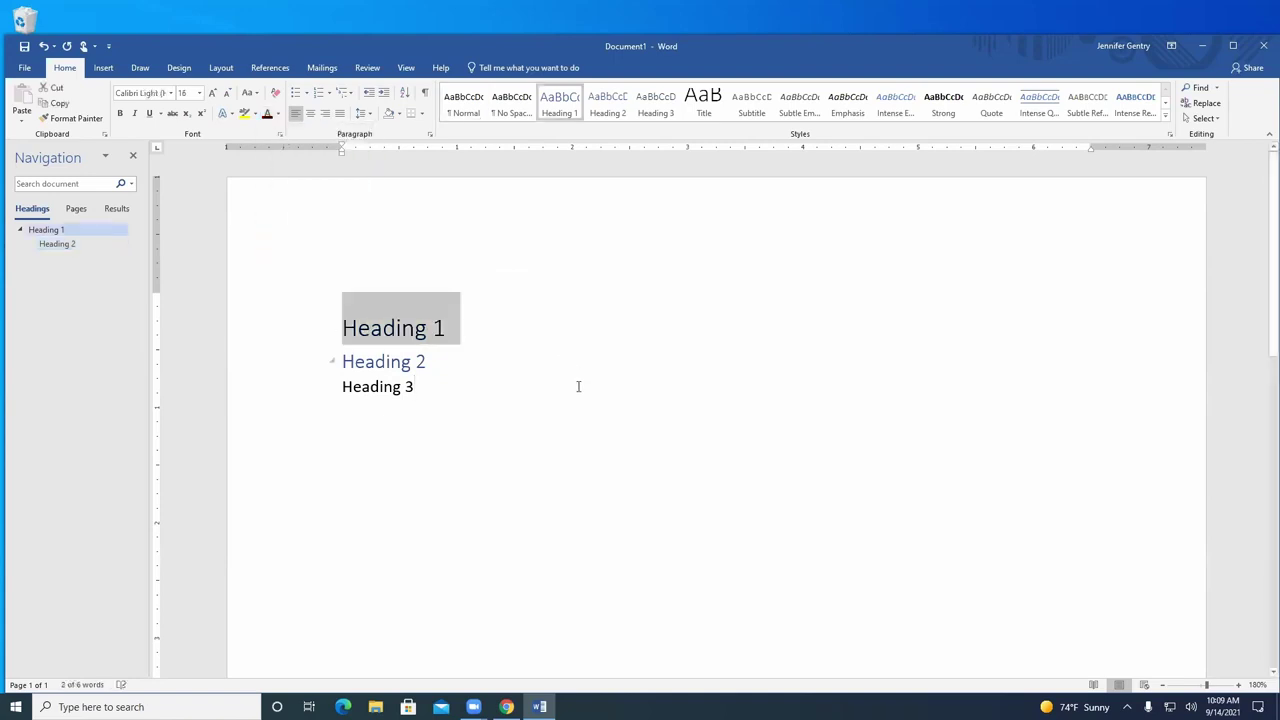
{"action": "left_click", "coordinate": [558, 110]}
{"action": "right_click", "coordinate": [555, 115]}
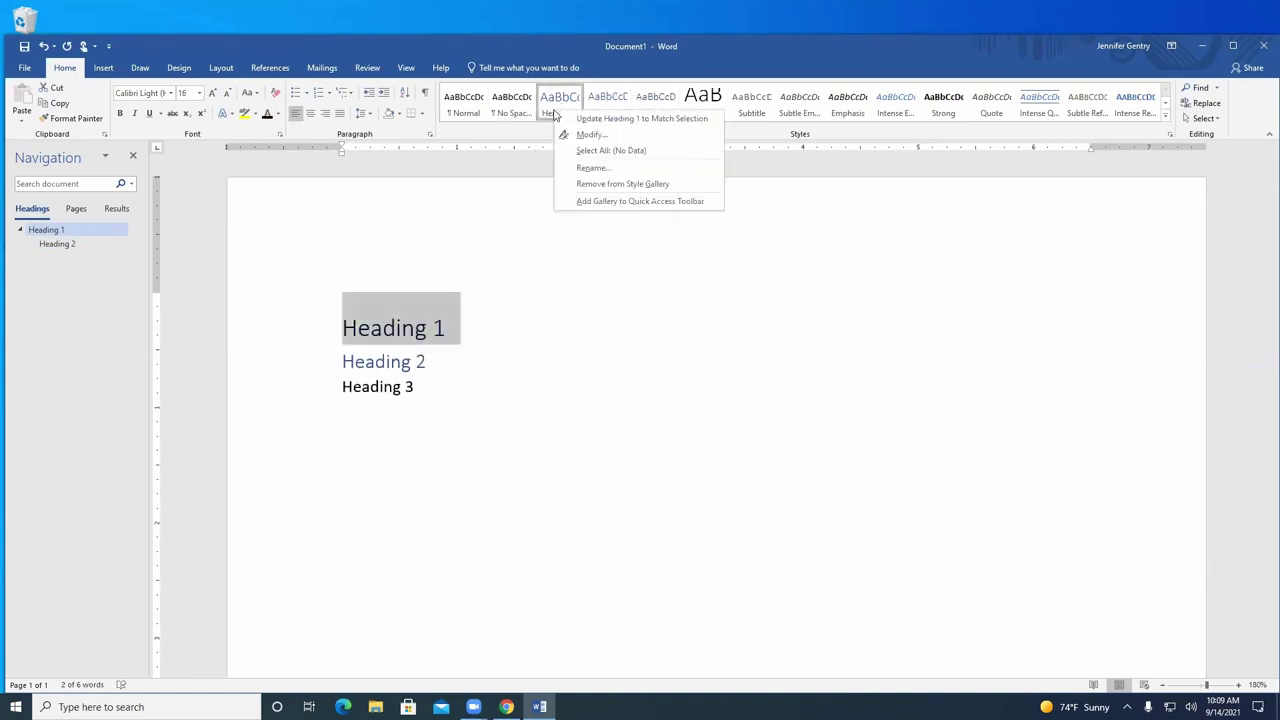
{"action": "left_click", "coordinate": [632, 119]}
{"action": "left_click", "coordinate": [746, 491]}
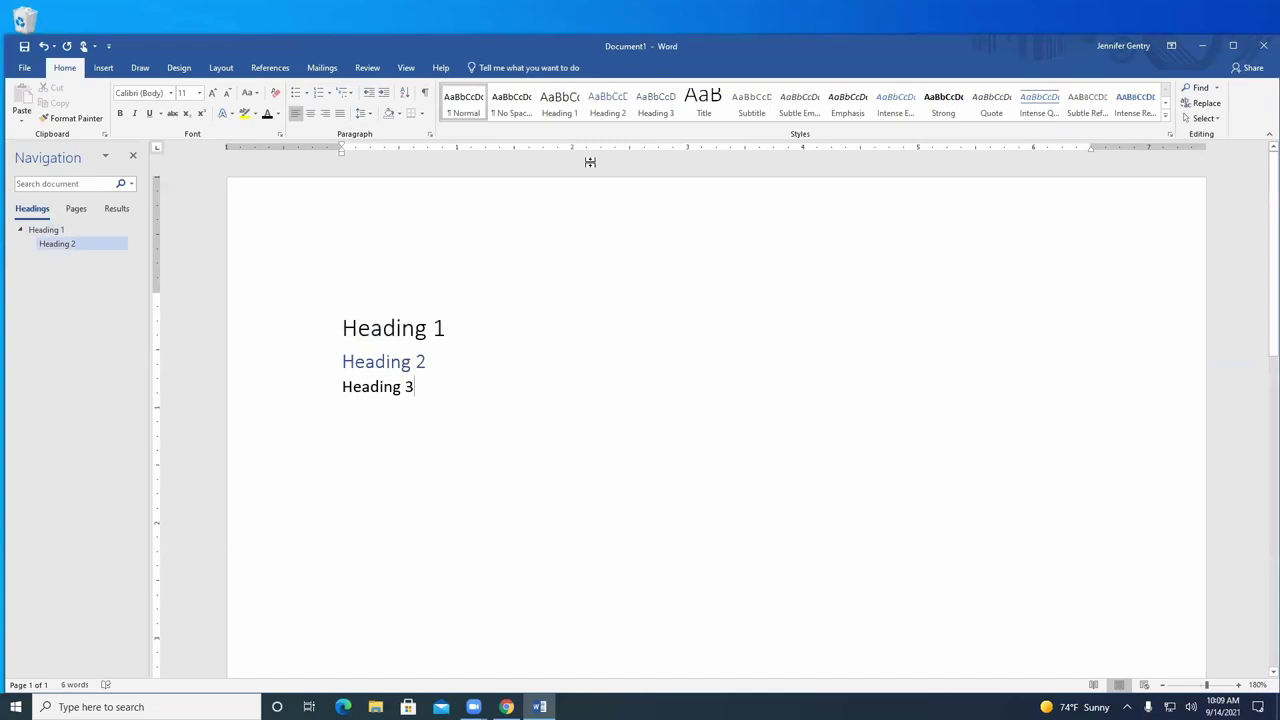
Review the font and size choices in the Heading 1 style's modification settings without changing them
{"action": "left_click", "coordinate": [562, 112]}
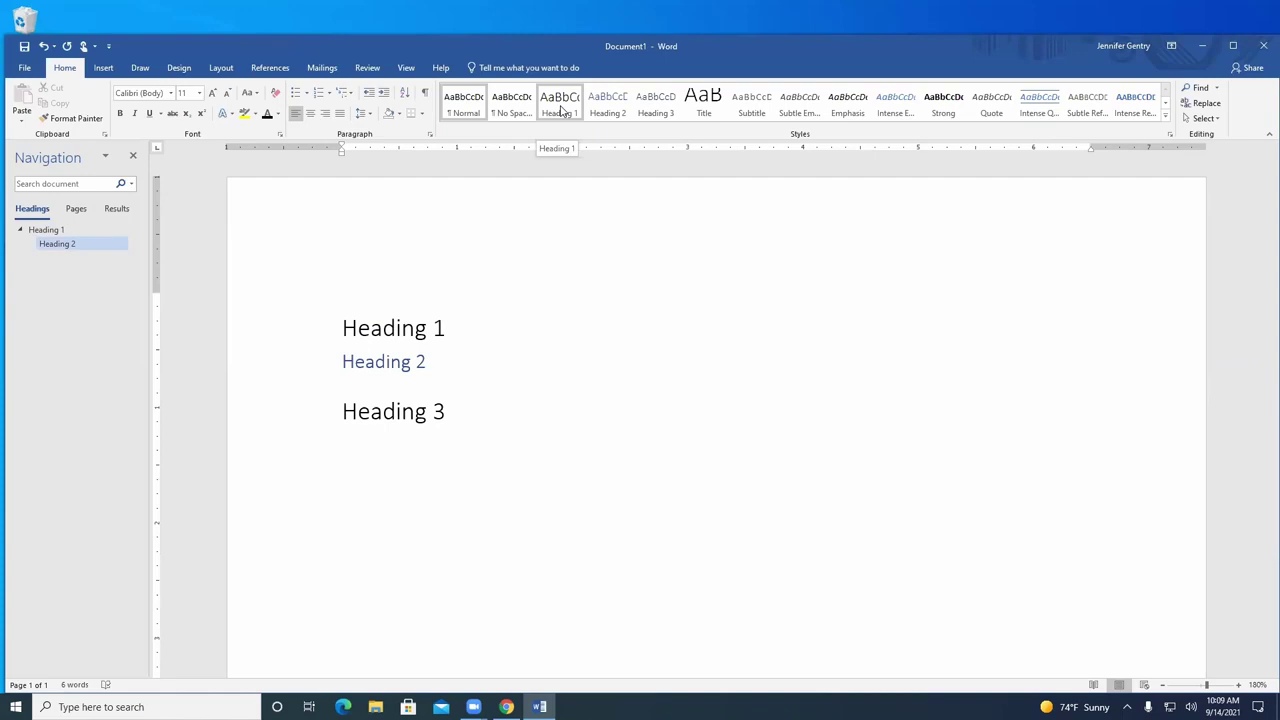
{"action": "right_click", "coordinate": [558, 95]}
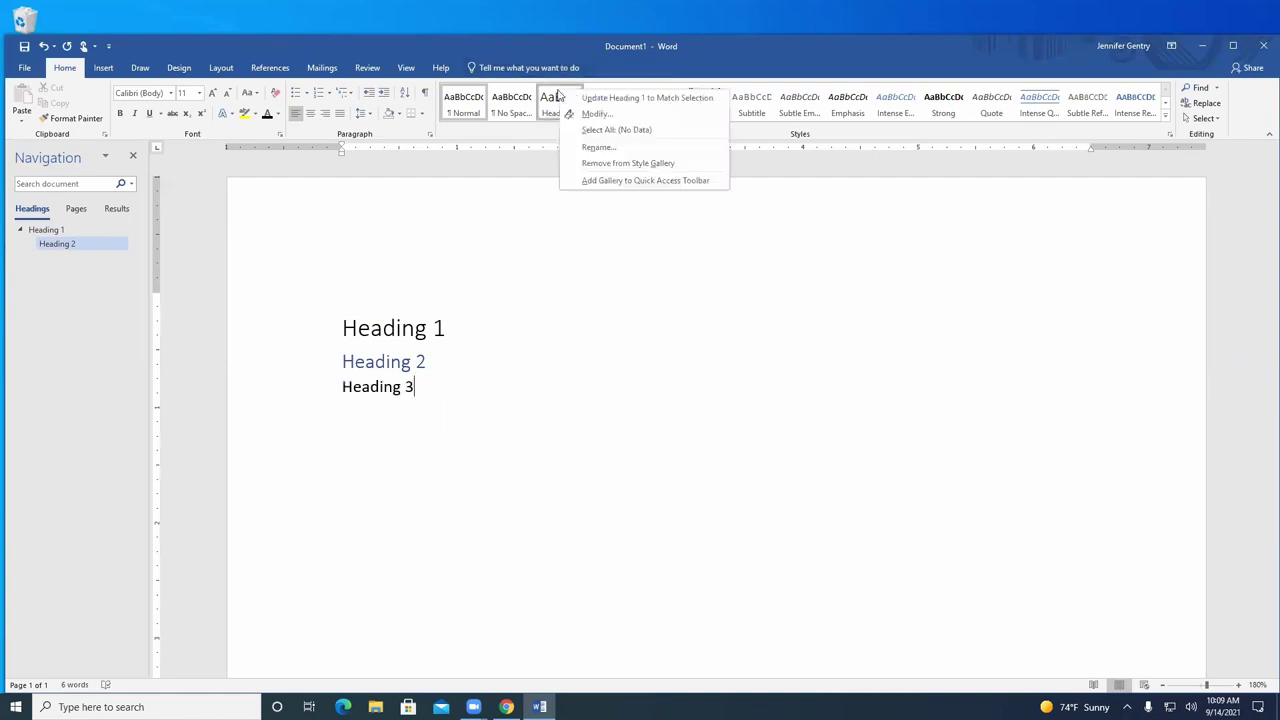
{"action": "left_click", "coordinate": [594, 113]}
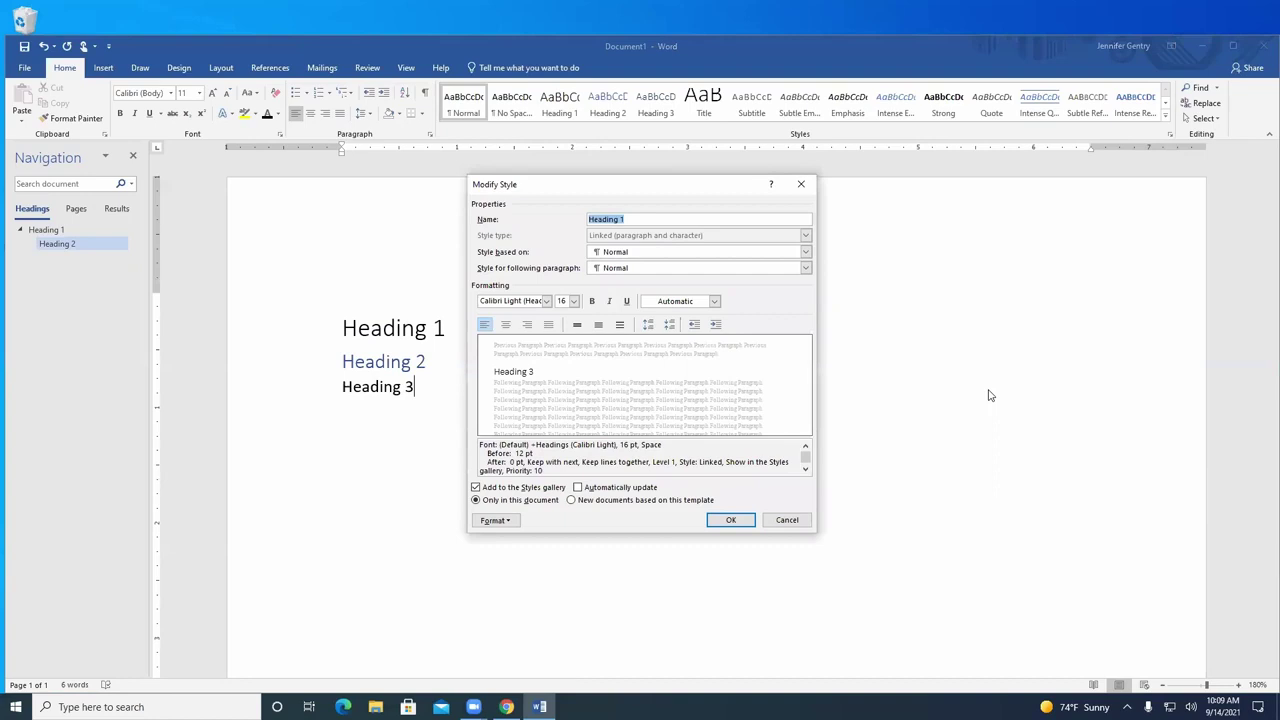
{"action": "left_click", "coordinate": [547, 301]}
{"action": "left_click", "coordinate": [574, 301]}
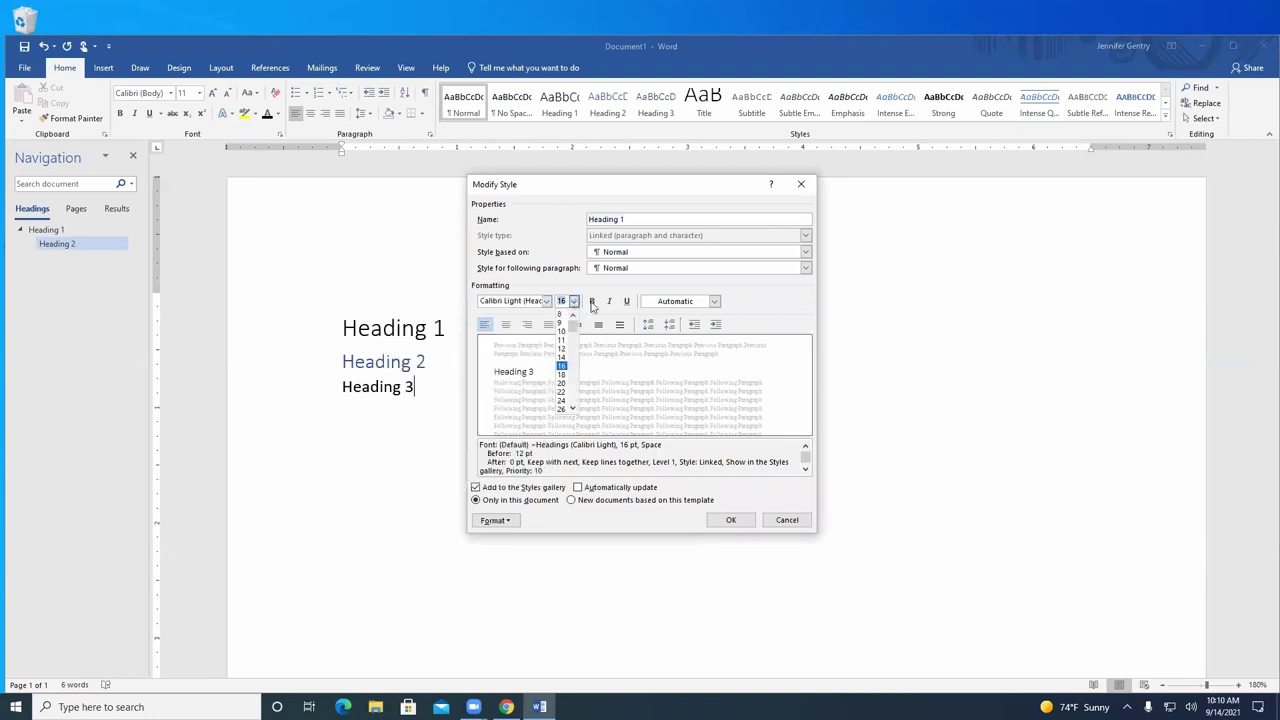
{"action": "left_click", "coordinate": [797, 307]}
{"action": "left_click", "coordinate": [731, 520]}
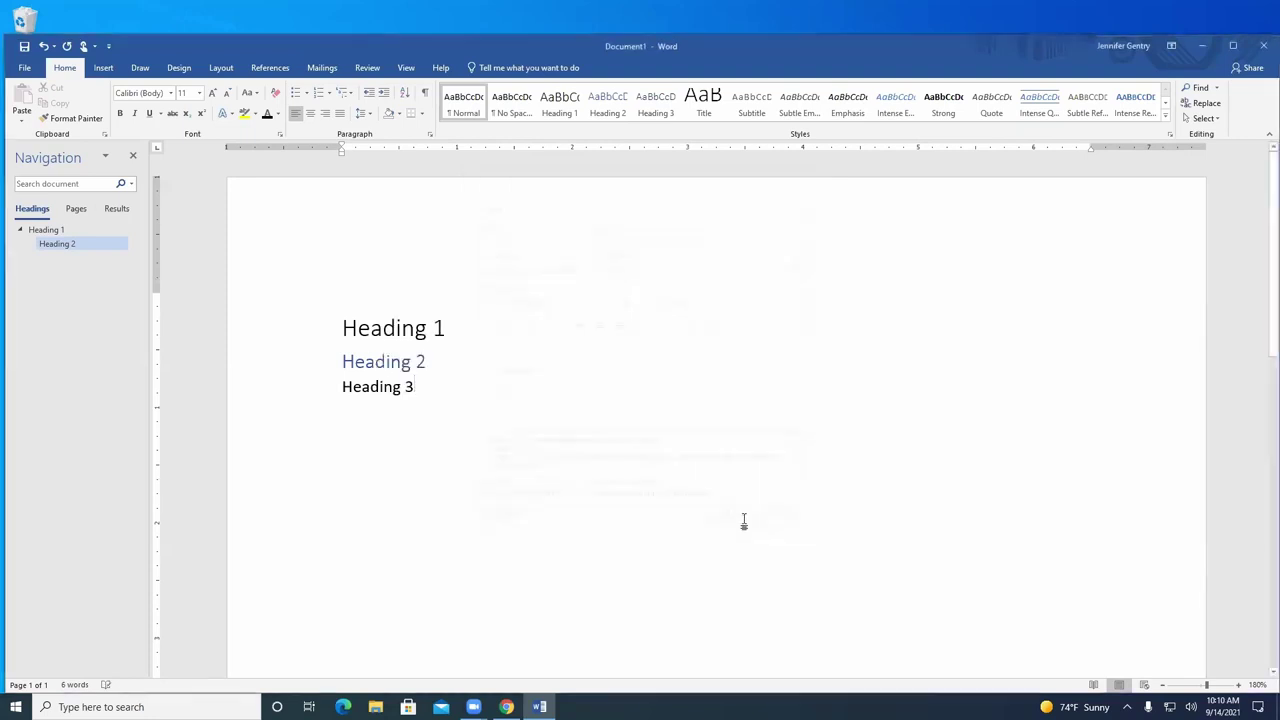
Look through the expanded styles gallery and the options of the Find command
{"action": "left_click", "coordinate": [1165, 118]}
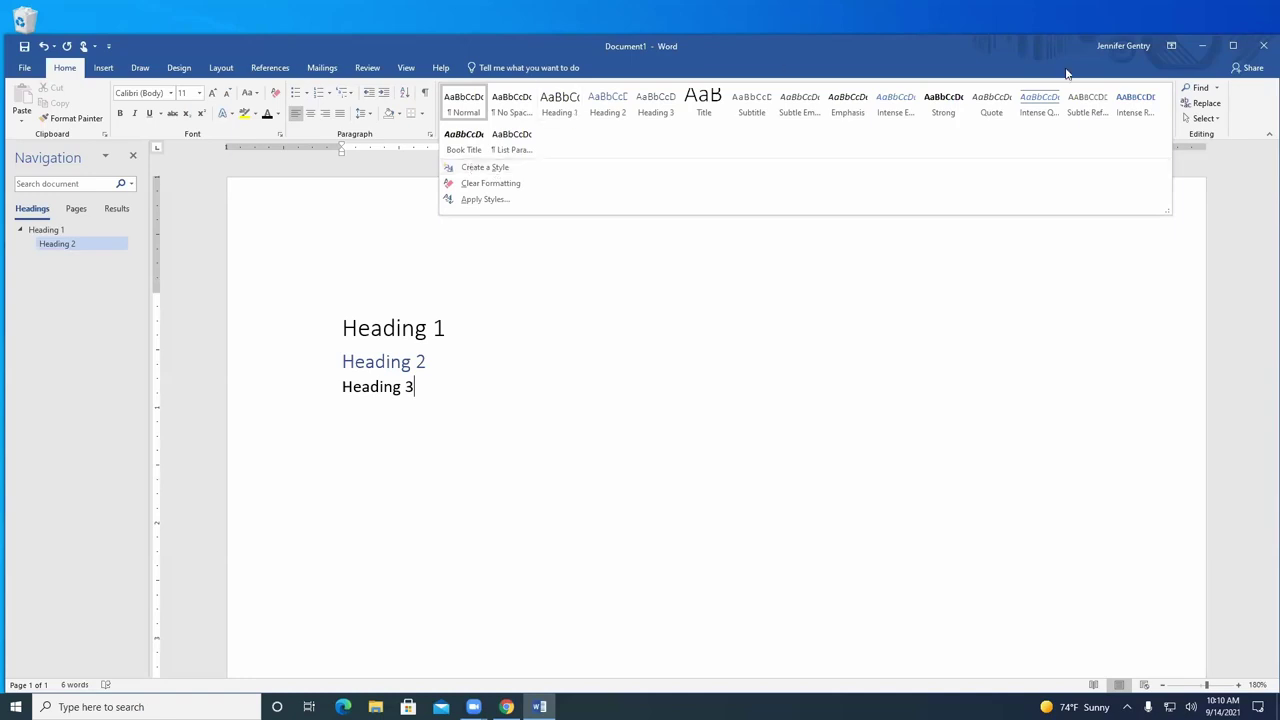
{"action": "left_click", "coordinate": [1232, 163]}
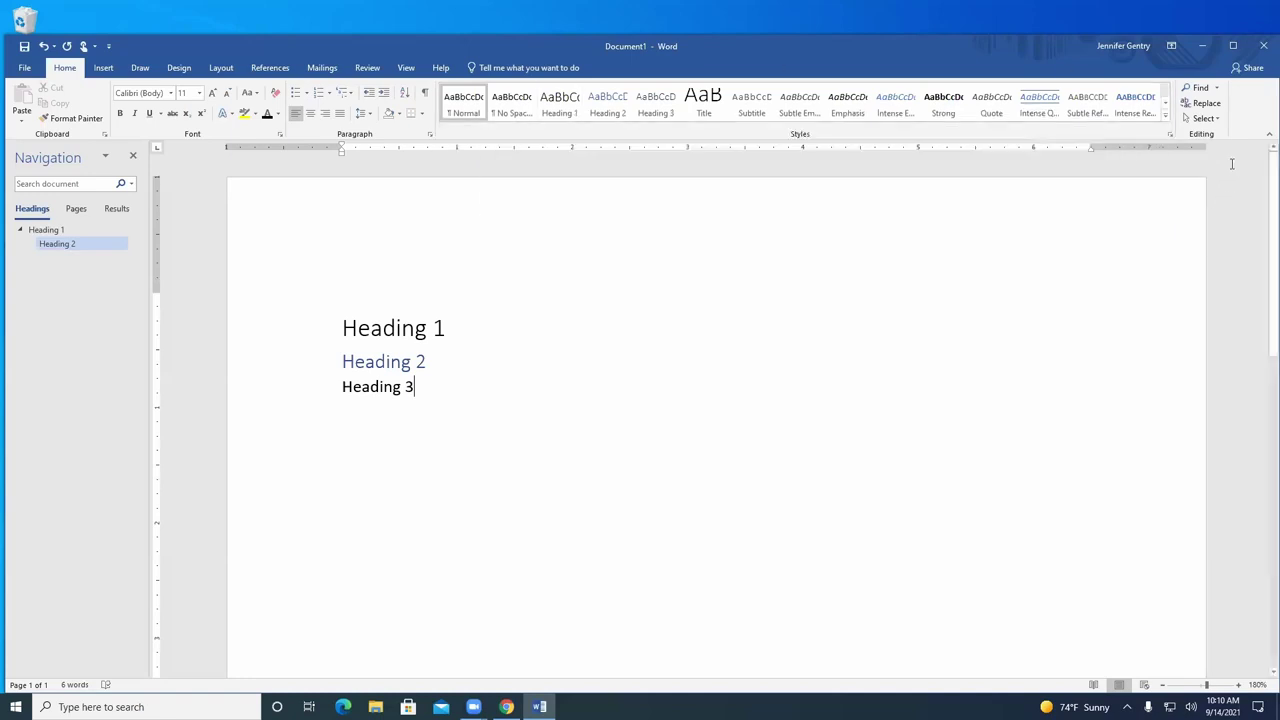
{"action": "left_click", "coordinate": [1216, 88]}
{"action": "left_click", "coordinate": [1233, 93]}
Insert the built-in Banded header, check it down the page, and close header and footer editing
{"action": "left_click", "coordinate": [104, 68]}
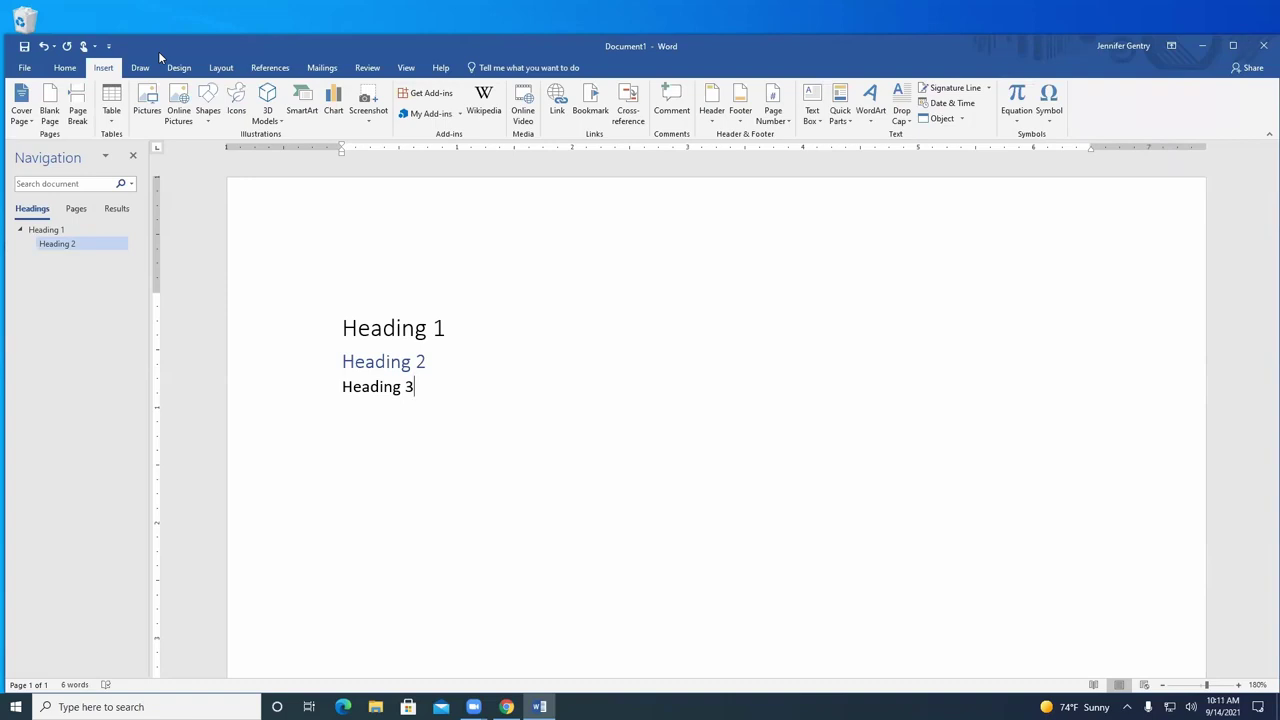
{"action": "left_click", "coordinate": [712, 105]}
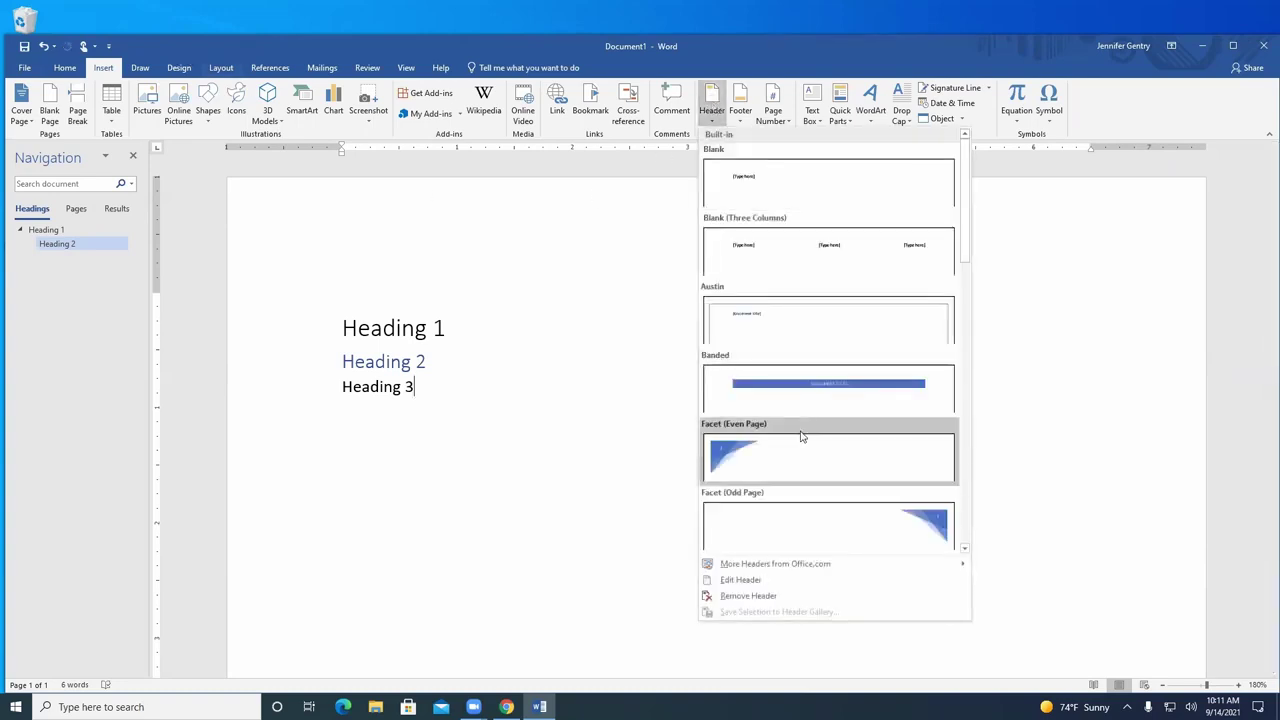
{"action": "left_click", "coordinate": [809, 397]}
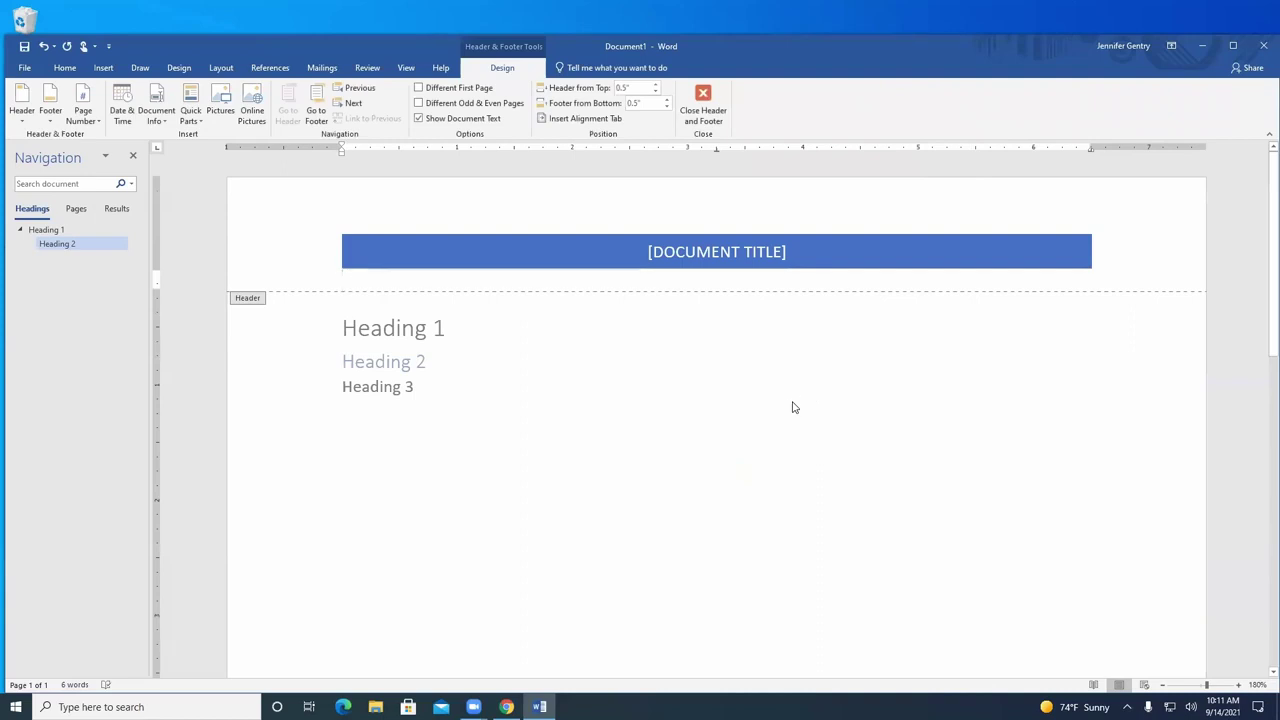
{"action": "scroll", "coordinate": [743, 369], "scroll_direction": "down", "scroll_amount": 5}
{"action": "scroll", "coordinate": [745, 405], "scroll_direction": "up", "scroll_amount": 3}
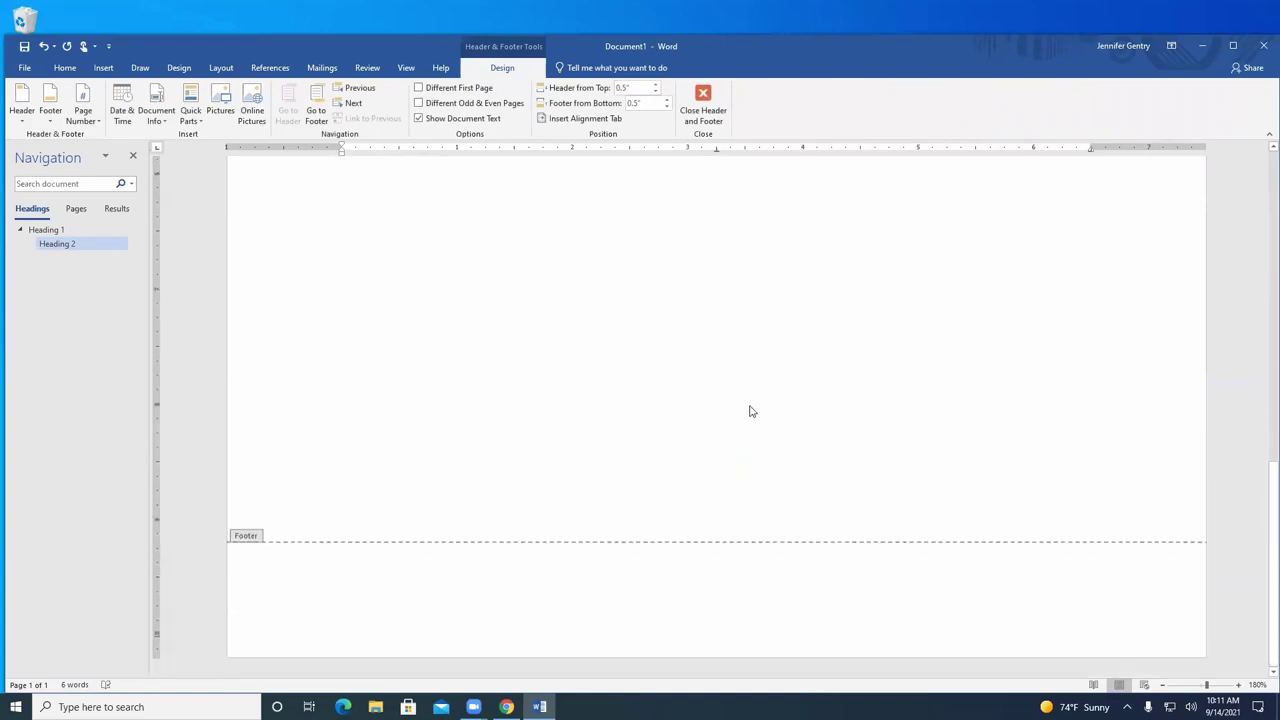
{"action": "scroll", "coordinate": [751, 409], "scroll_direction": "down", "scroll_amount": 3}
{"action": "scroll", "coordinate": [752, 411], "scroll_direction": "up", "scroll_amount": 5}
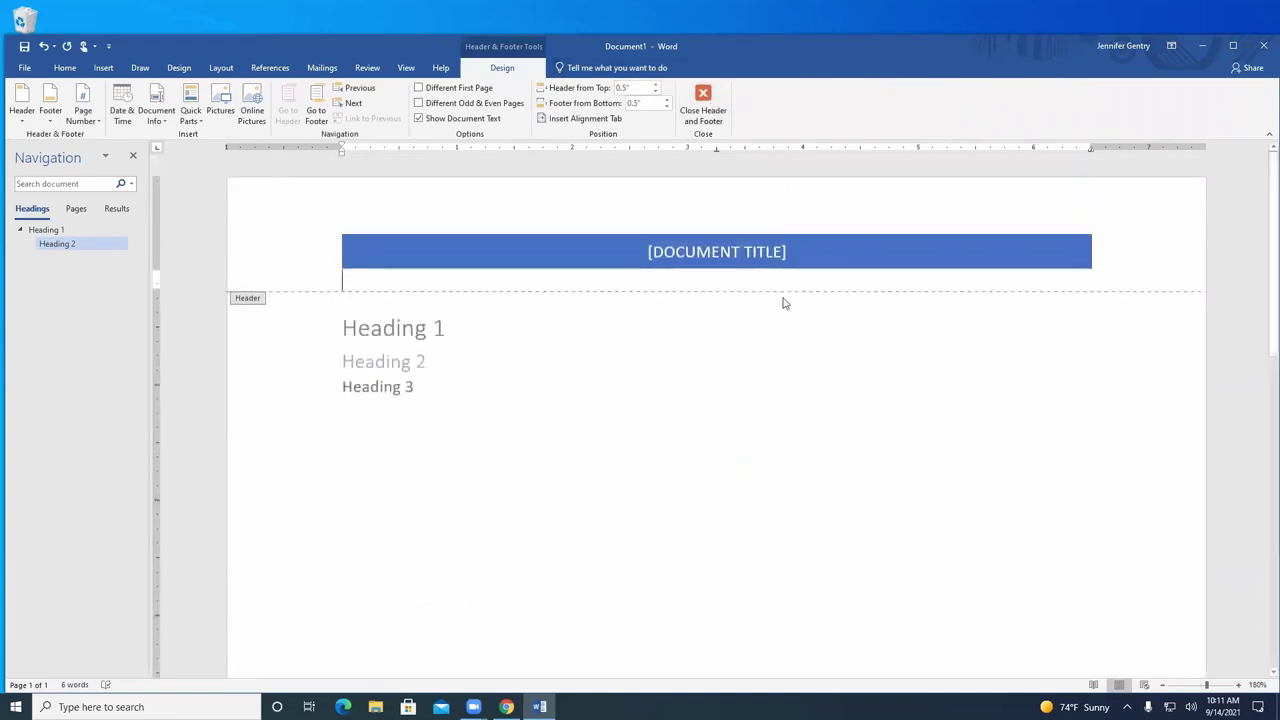
{"action": "left_click", "coordinate": [706, 118]}
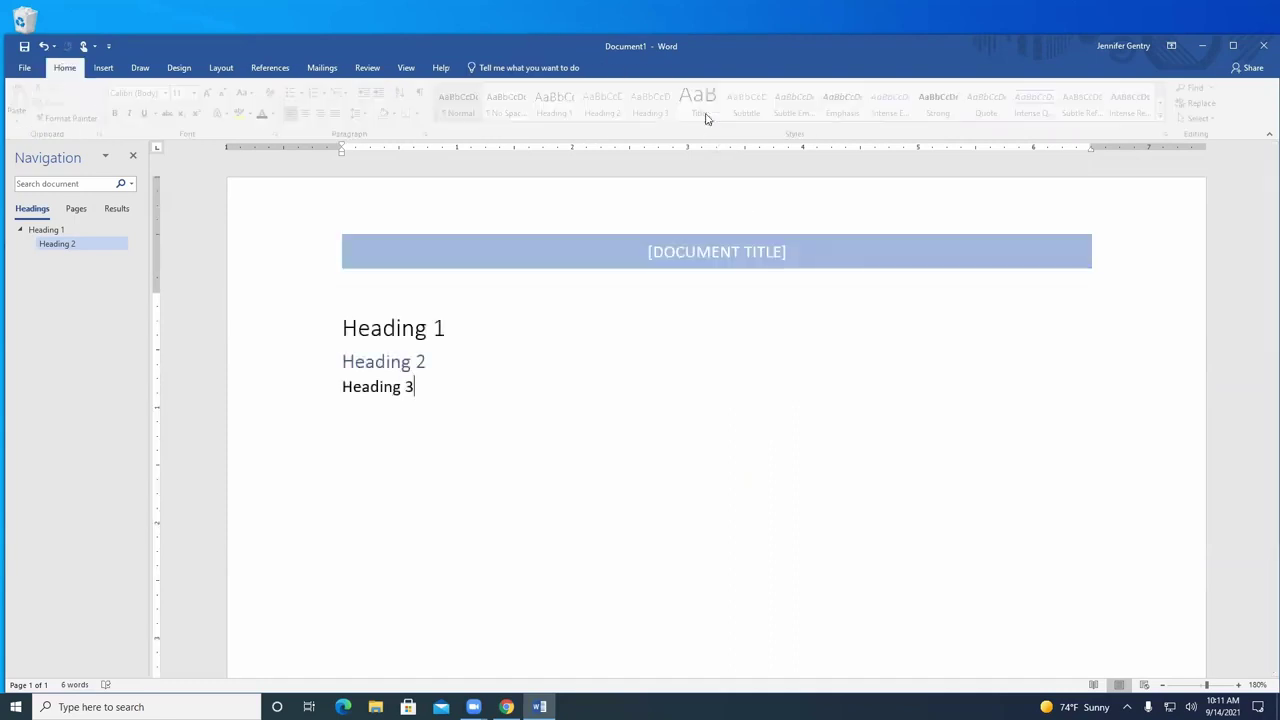
Insert a page break after the Heading 3 line and show the new second page
{"action": "left_click", "coordinate": [102, 70]}
{"action": "left_click", "coordinate": [77, 110]}
{"action": "scroll", "coordinate": [765, 552], "scroll_direction": "down", "scroll_amount": 2}
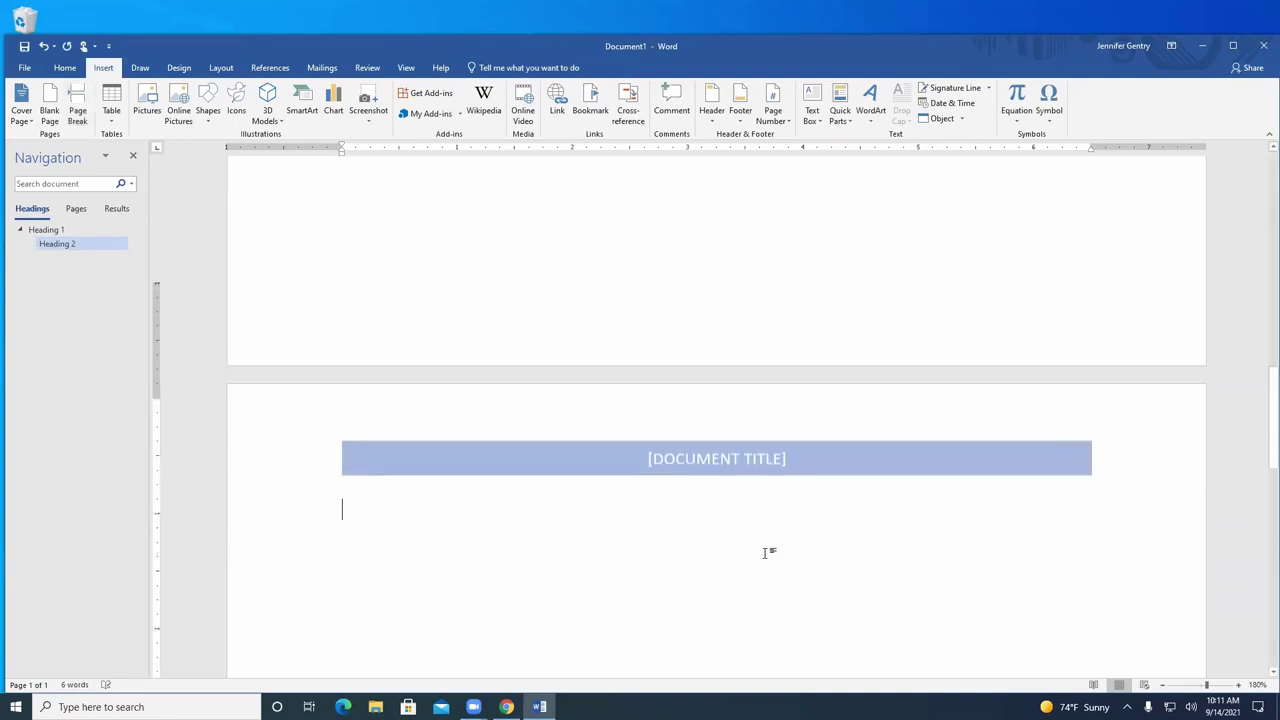
{"action": "scroll", "coordinate": [765, 552], "scroll_direction": "down", "scroll_amount": 2}
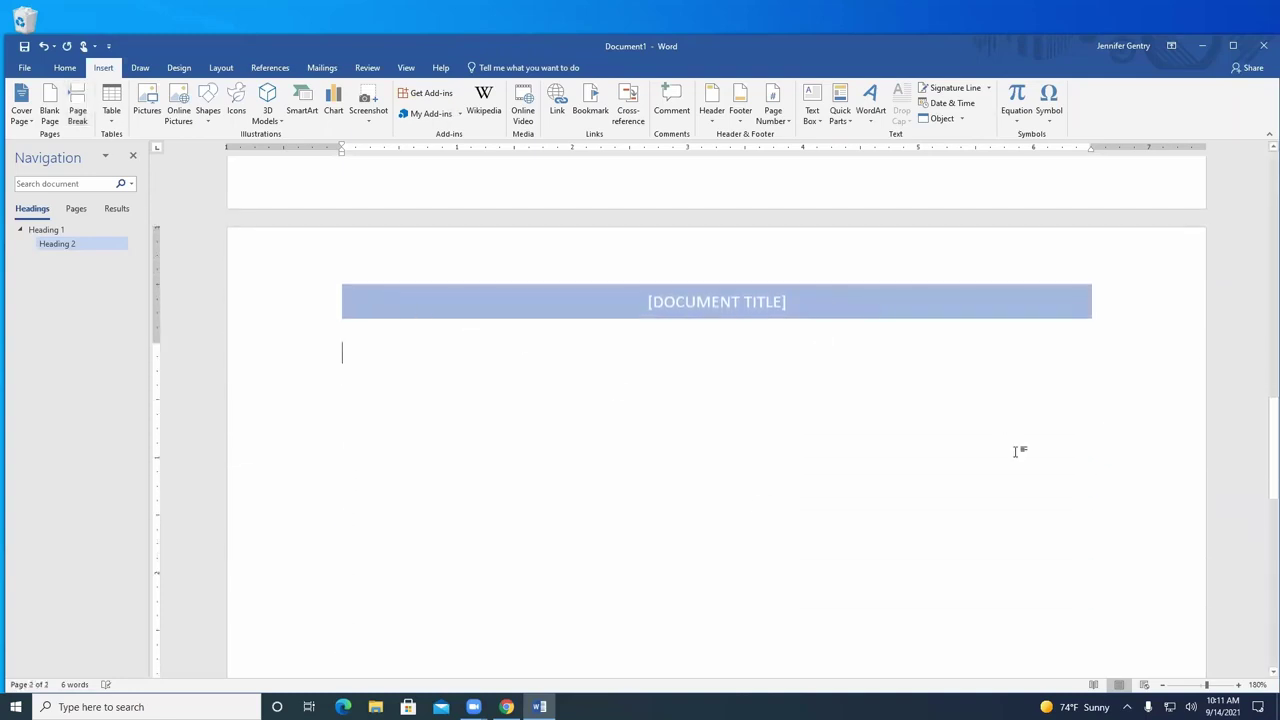
Insert the built-in blue footer with document title and author, and delete the first name from its author field
{"action": "left_click", "coordinate": [740, 112]}
{"action": "scroll", "coordinate": [800, 405], "scroll_direction": "down", "scroll_amount": 3}
{"action": "left_click", "coordinate": [814, 400]}
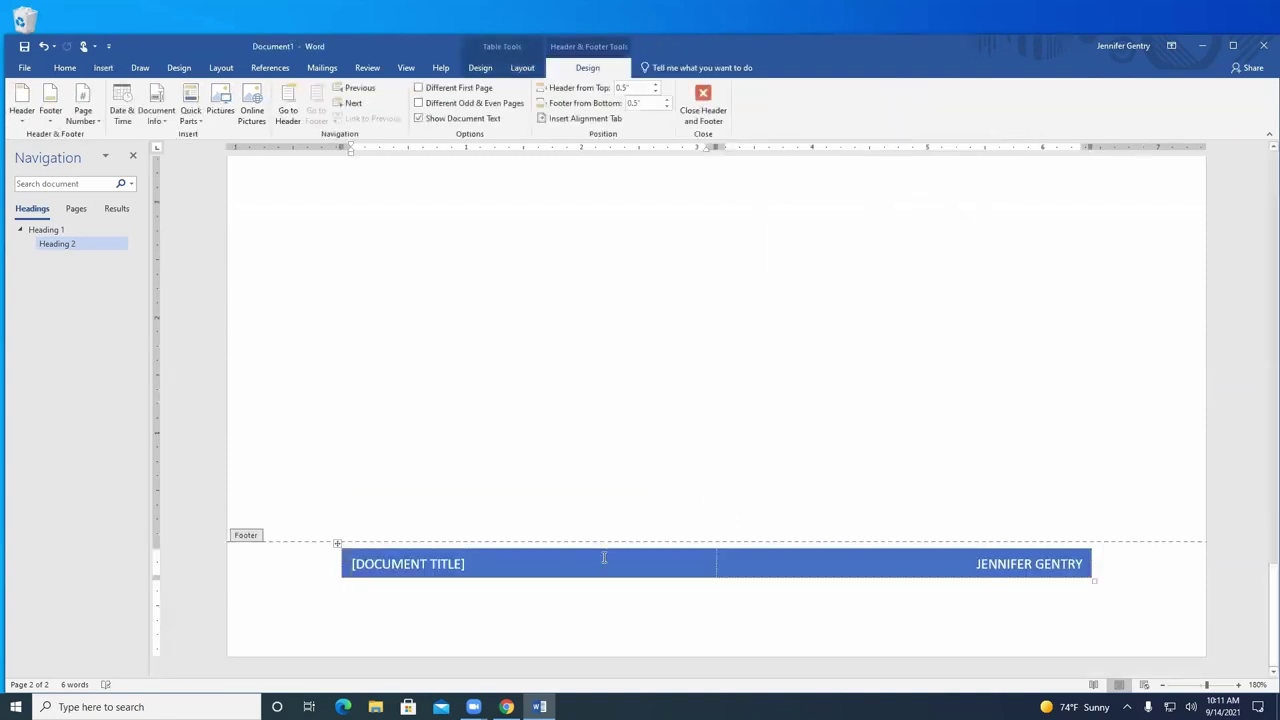
{"action": "double_click", "coordinate": [1005, 565]}
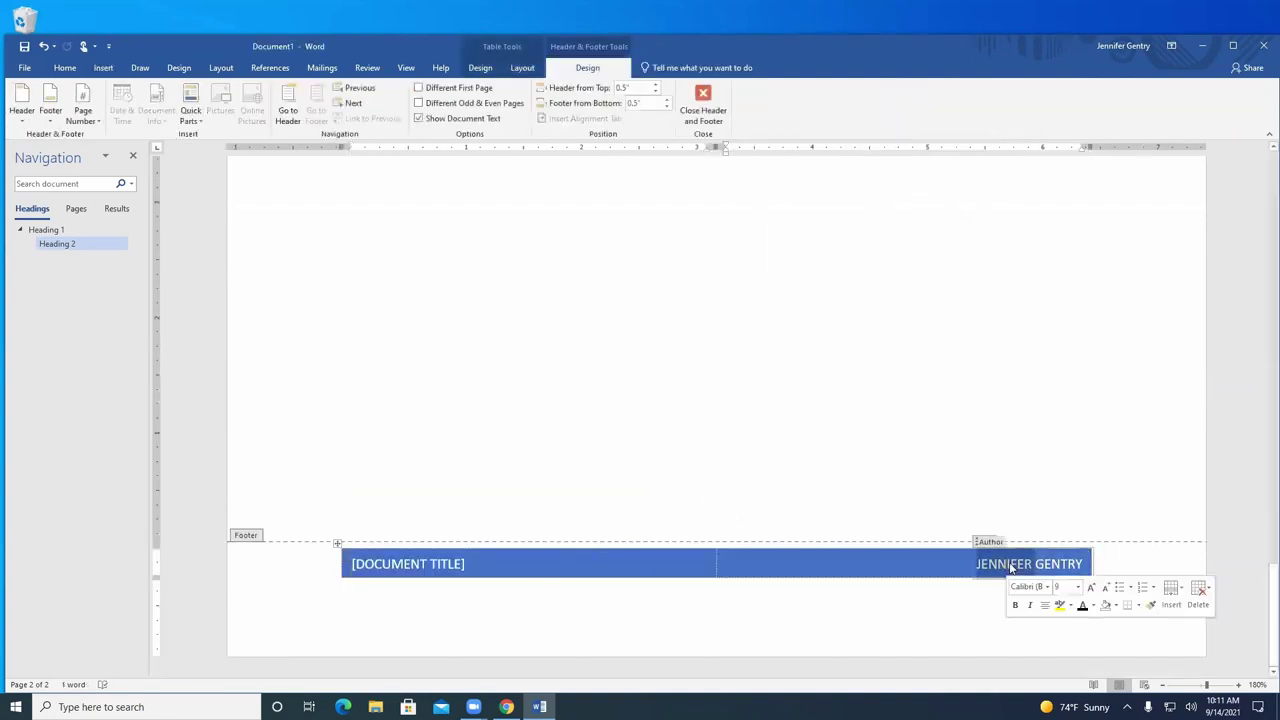
{"action": "key", "text": "Delete"}
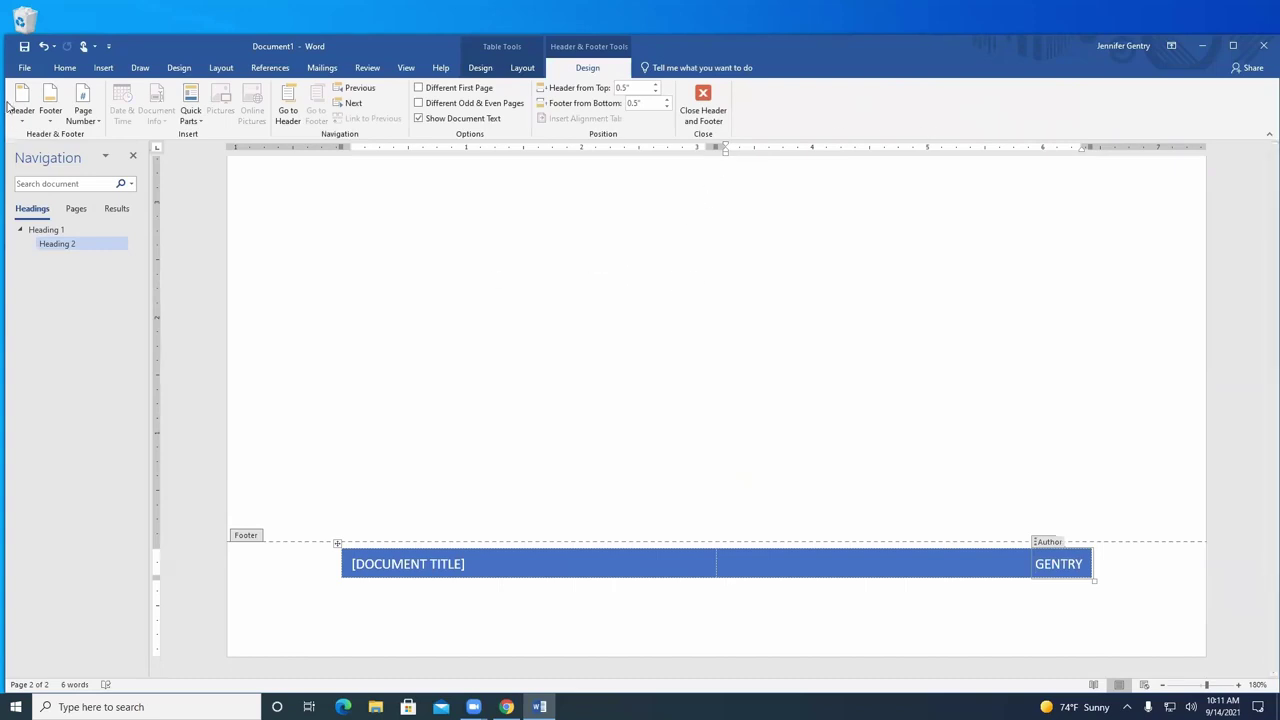
Look through the page number position choices and the AutoText entries in Quick Parts
{"action": "left_click", "coordinate": [85, 112]}
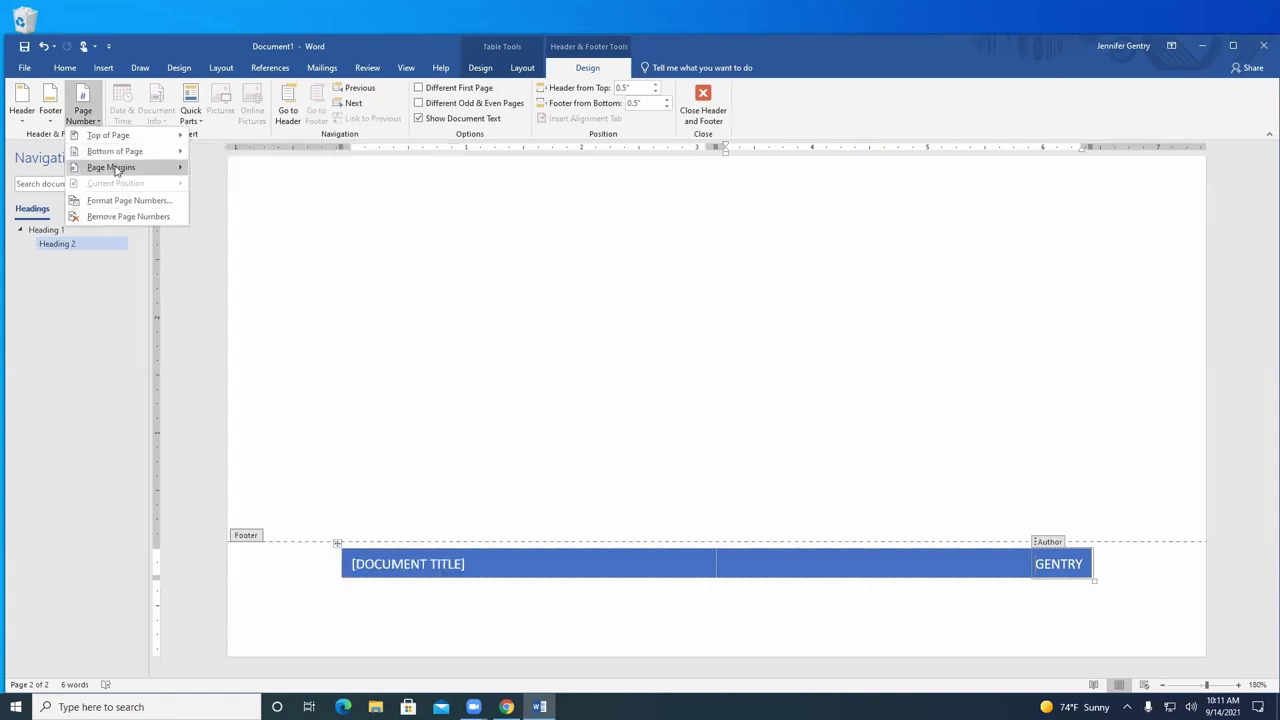
{"action": "mouse_move", "coordinate": [123, 170]}
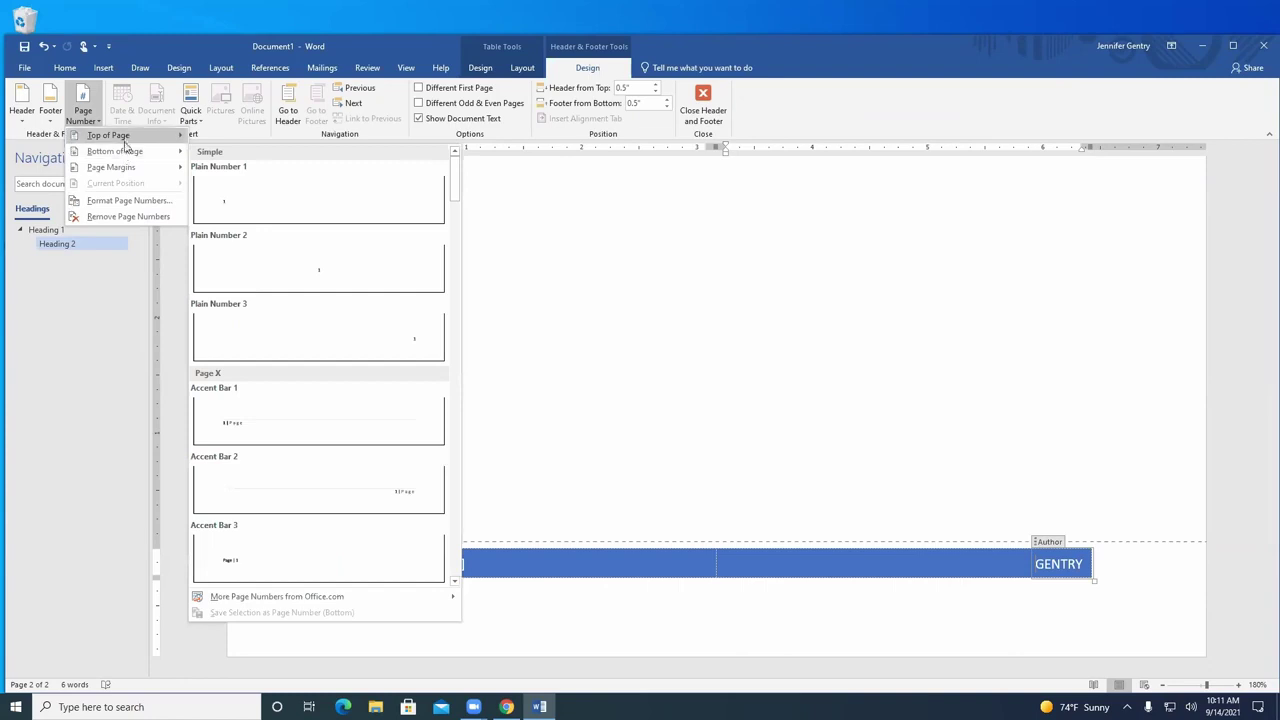
{"action": "mouse_move", "coordinate": [125, 137]}
{"action": "left_click", "coordinate": [190, 108]}
{"action": "mouse_move", "coordinate": [215, 141]}
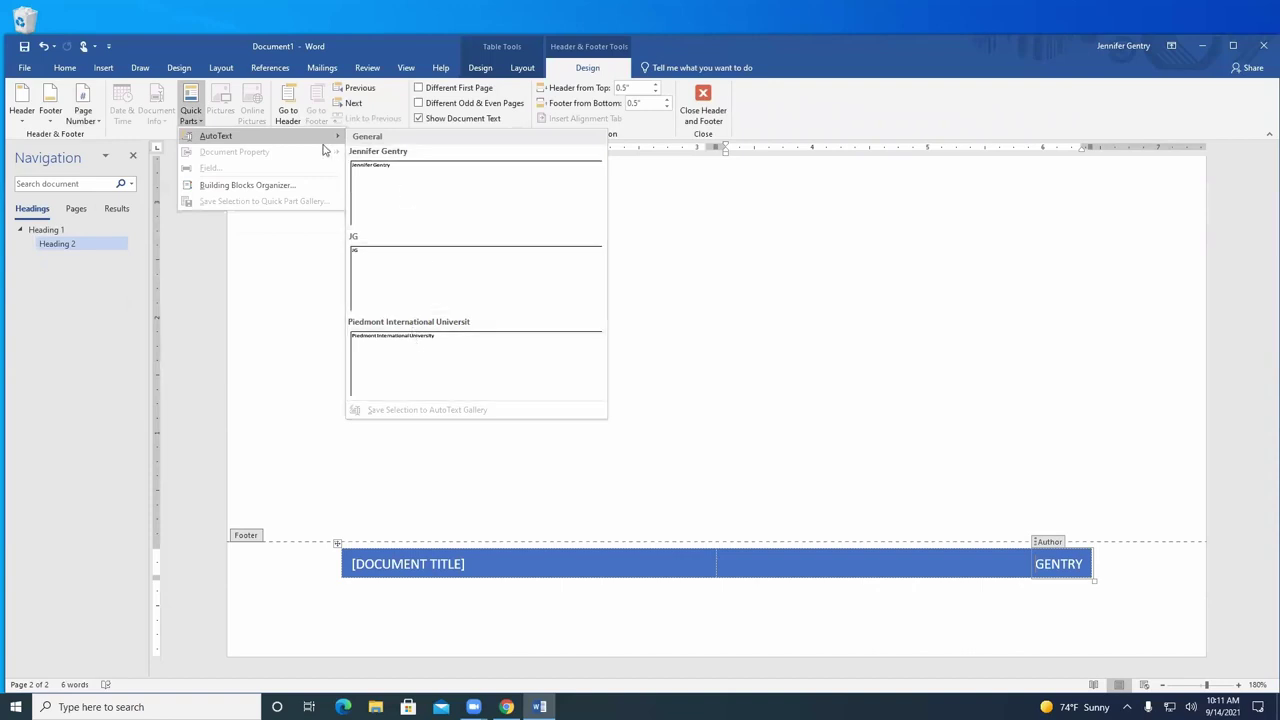
Move between the second page's header and footer, and close header and footer editing
{"action": "left_click", "coordinate": [288, 107]}
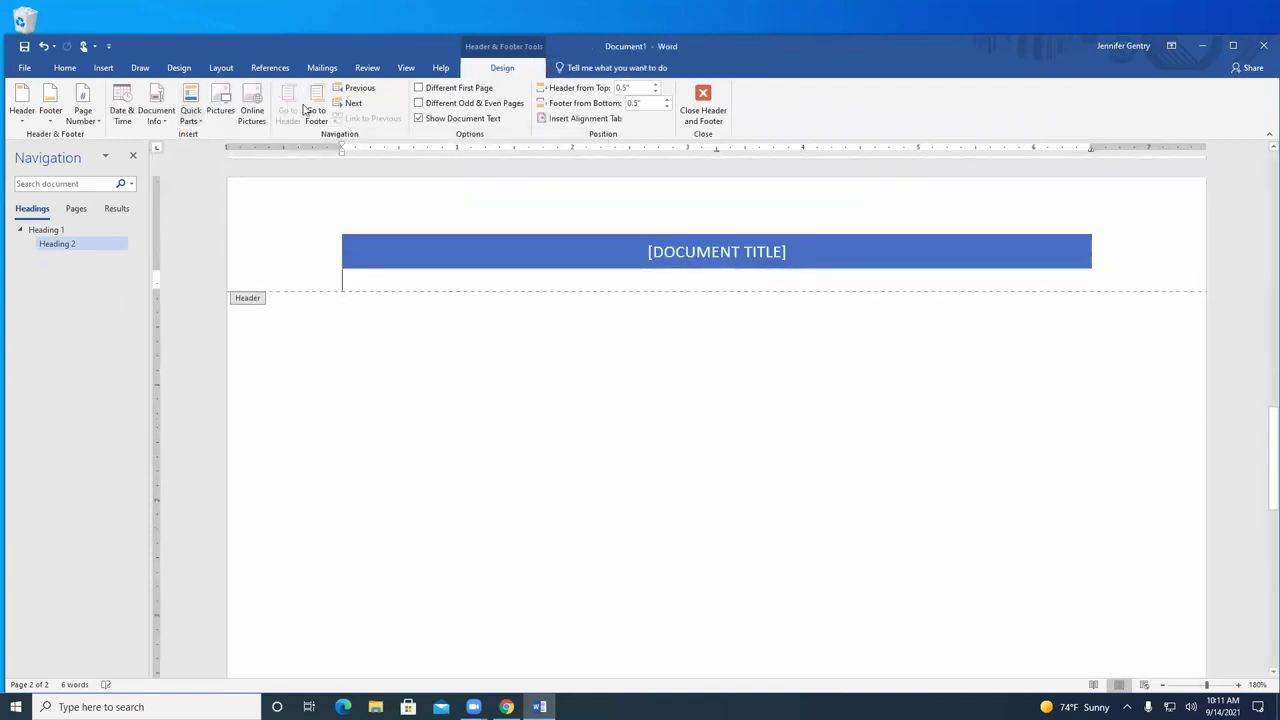
{"action": "left_click", "coordinate": [314, 110]}
{"action": "left_click", "coordinate": [302, 113]}
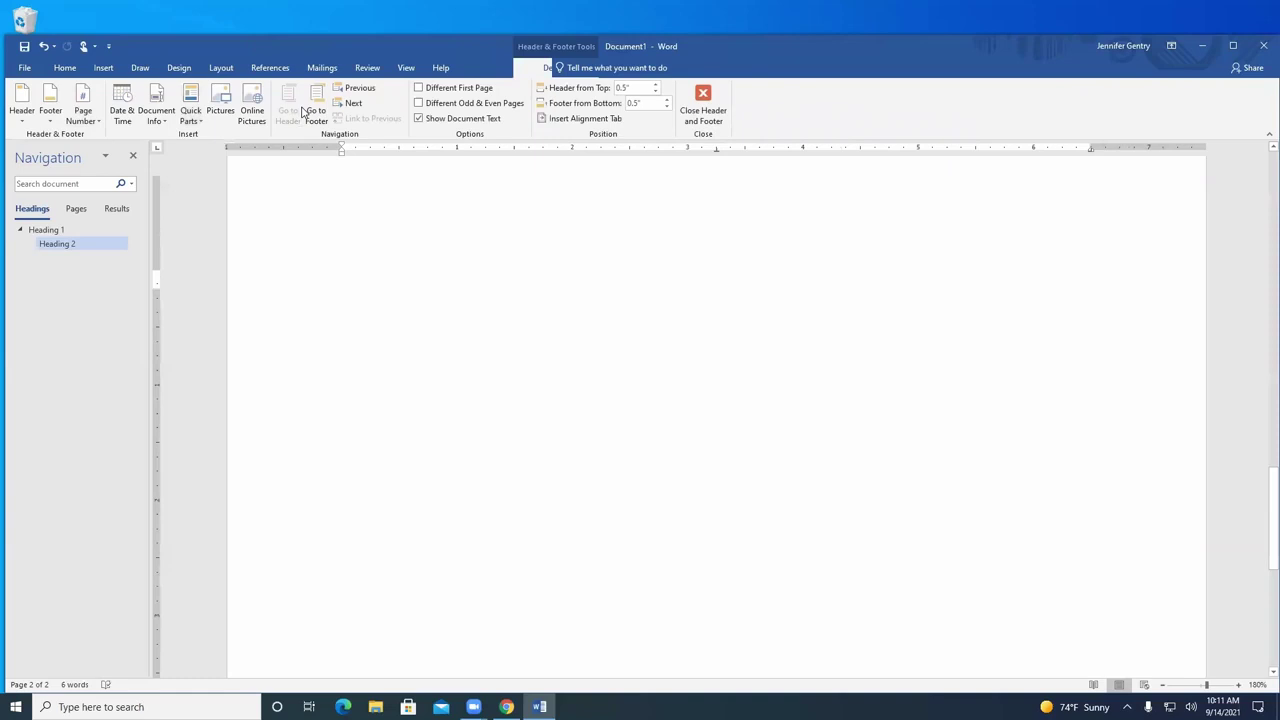
{"action": "left_click", "coordinate": [315, 109]}
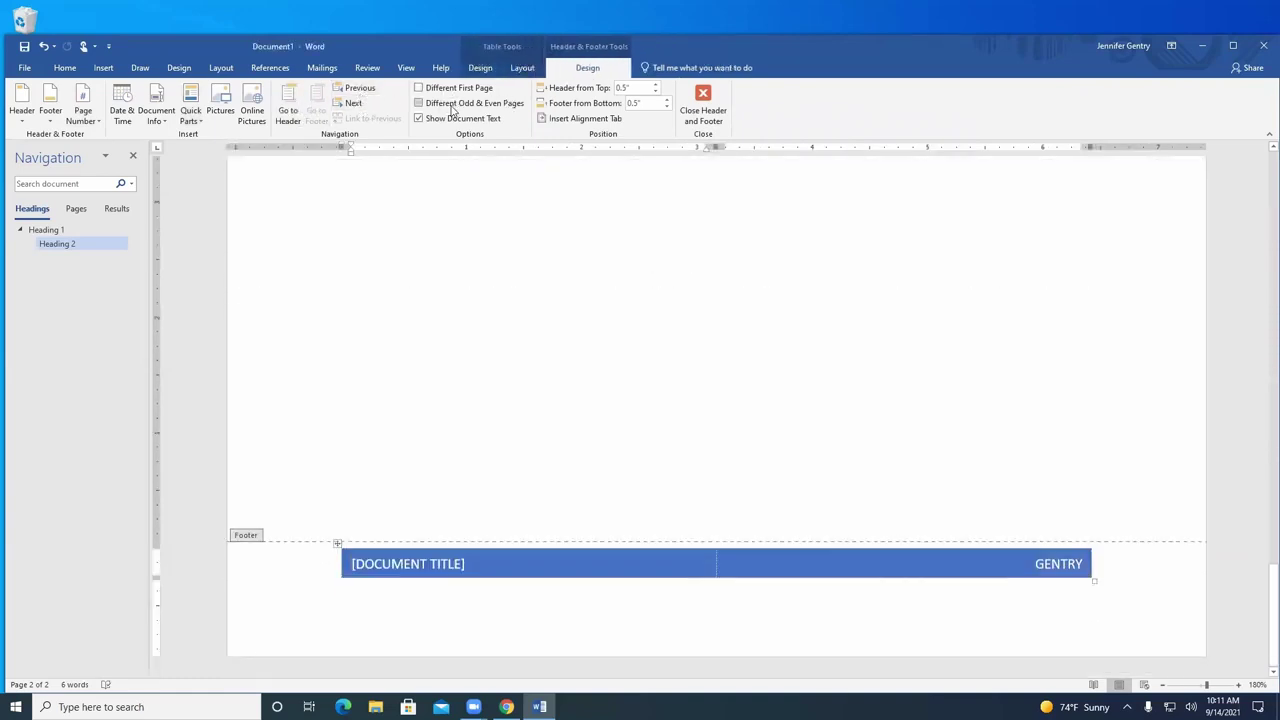
{"action": "left_click", "coordinate": [702, 105]}
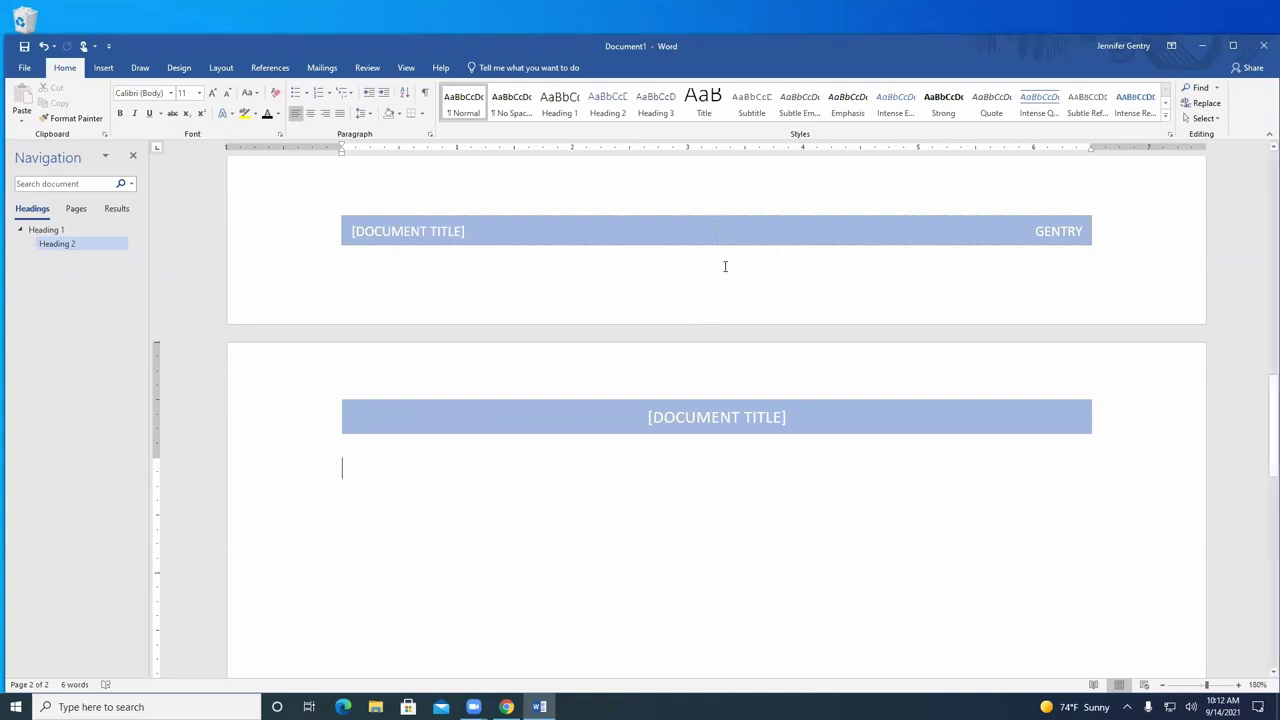
Return to the first page and show its paragraph marks and other hidden formatting symbols
{"action": "scroll", "coordinate": [723, 266], "scroll_direction": "up", "scroll_amount": 1}
{"action": "left_click", "coordinate": [100, 67]}
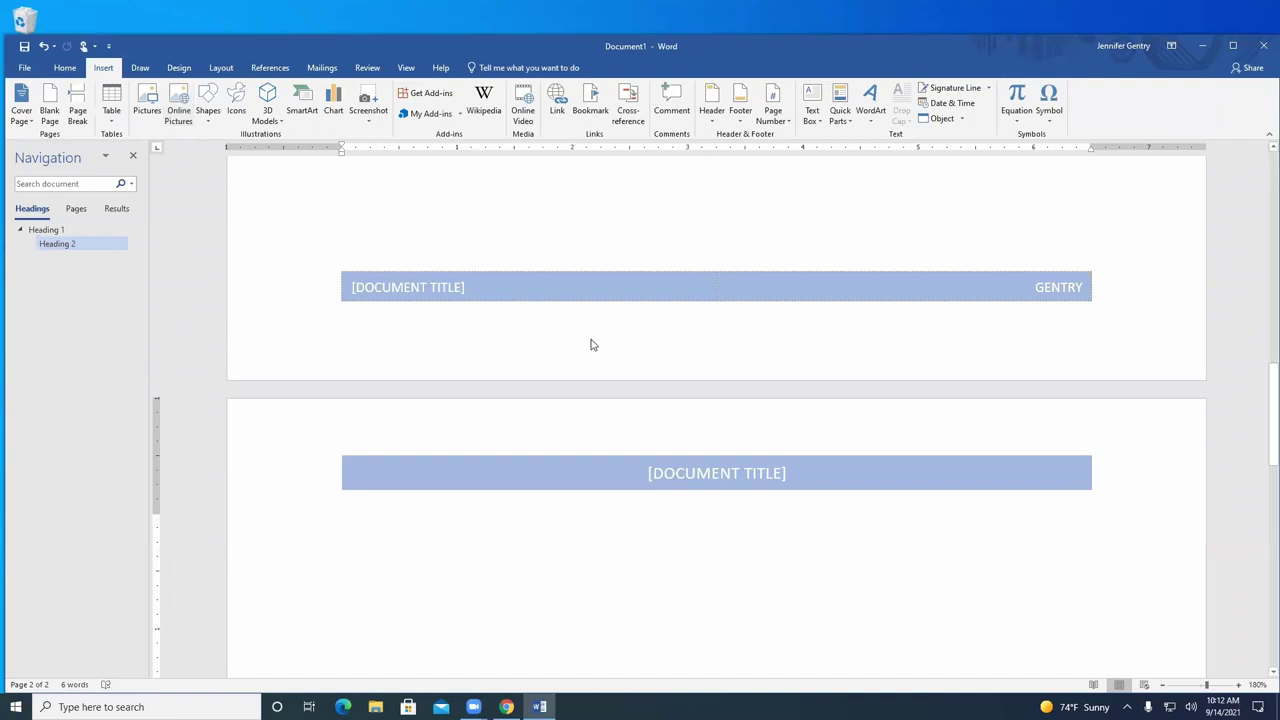
{"action": "scroll", "coordinate": [569, 337], "scroll_direction": "up", "scroll_amount": 6}
{"action": "scroll", "coordinate": [564, 339], "scroll_direction": "up", "scroll_amount": 3}
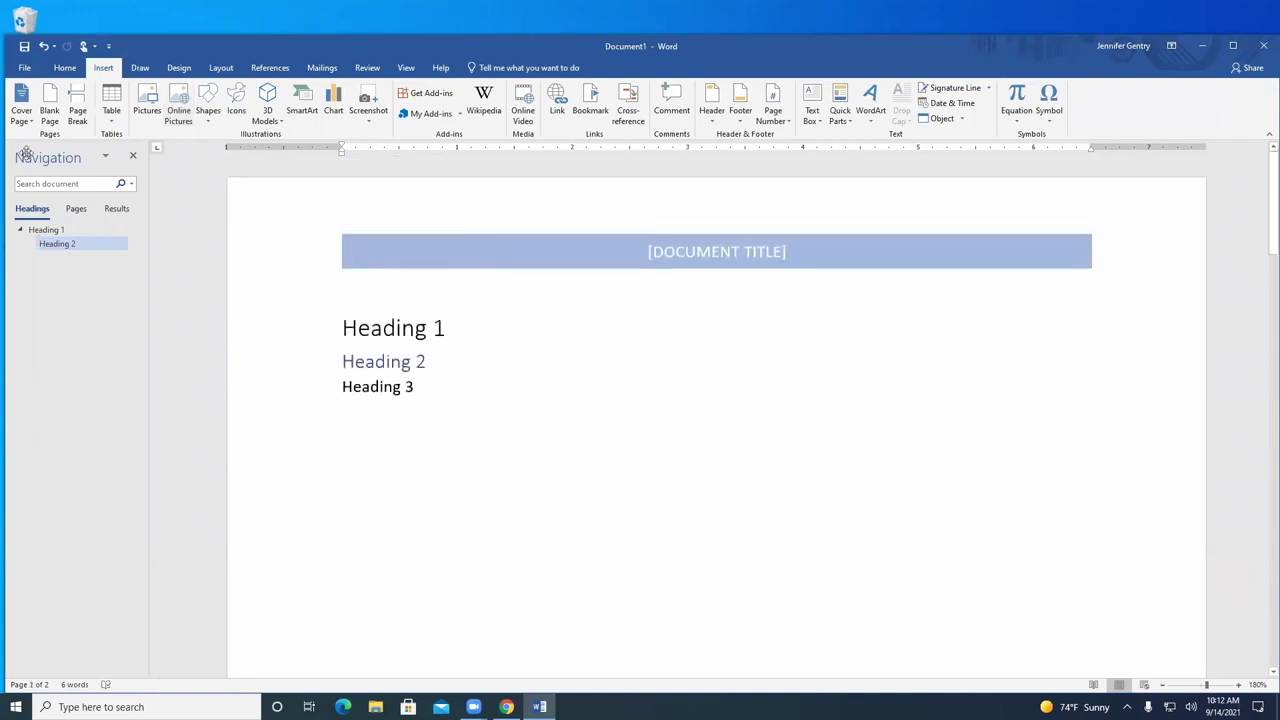
{"action": "left_click", "coordinate": [64, 67]}
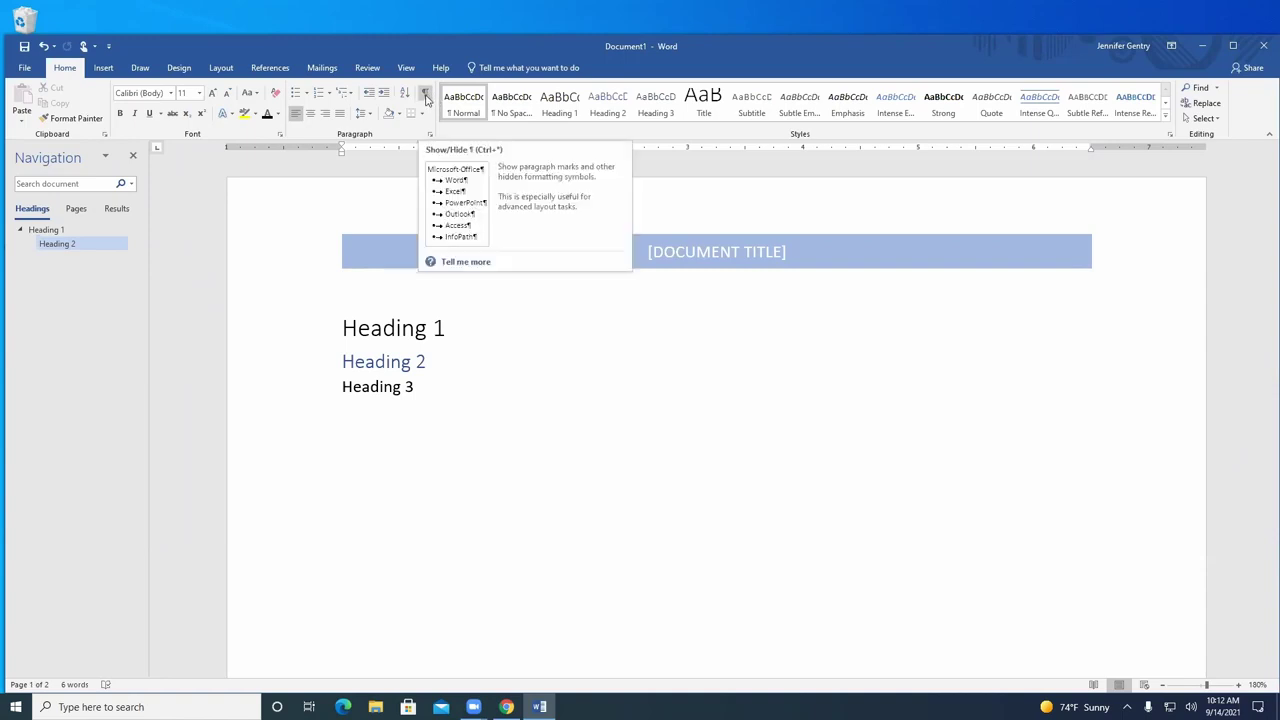
{"action": "left_click", "coordinate": [425, 96]}
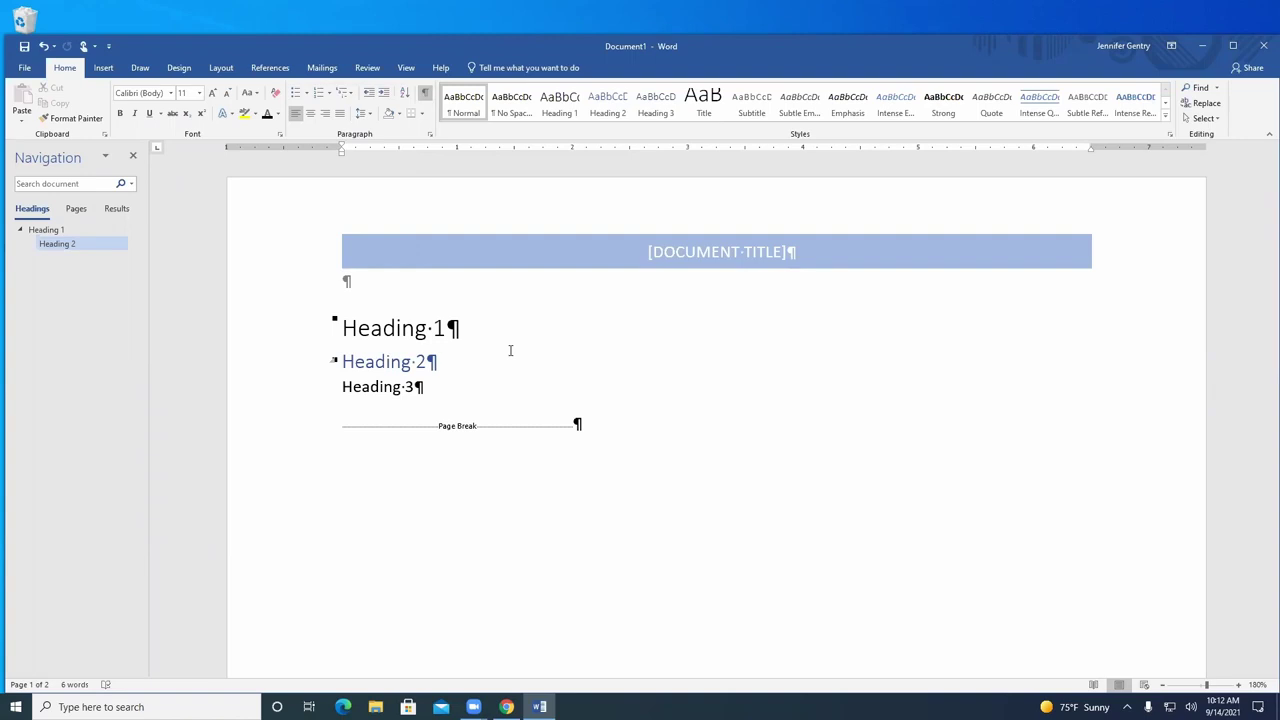
Examine the paragraph marks and the page break across both pages, and hide the formatting symbols
{"action": "left_click", "coordinate": [466, 330]}
{"action": "left_click", "coordinate": [448, 367]}
{"action": "left_click", "coordinate": [571, 528]}
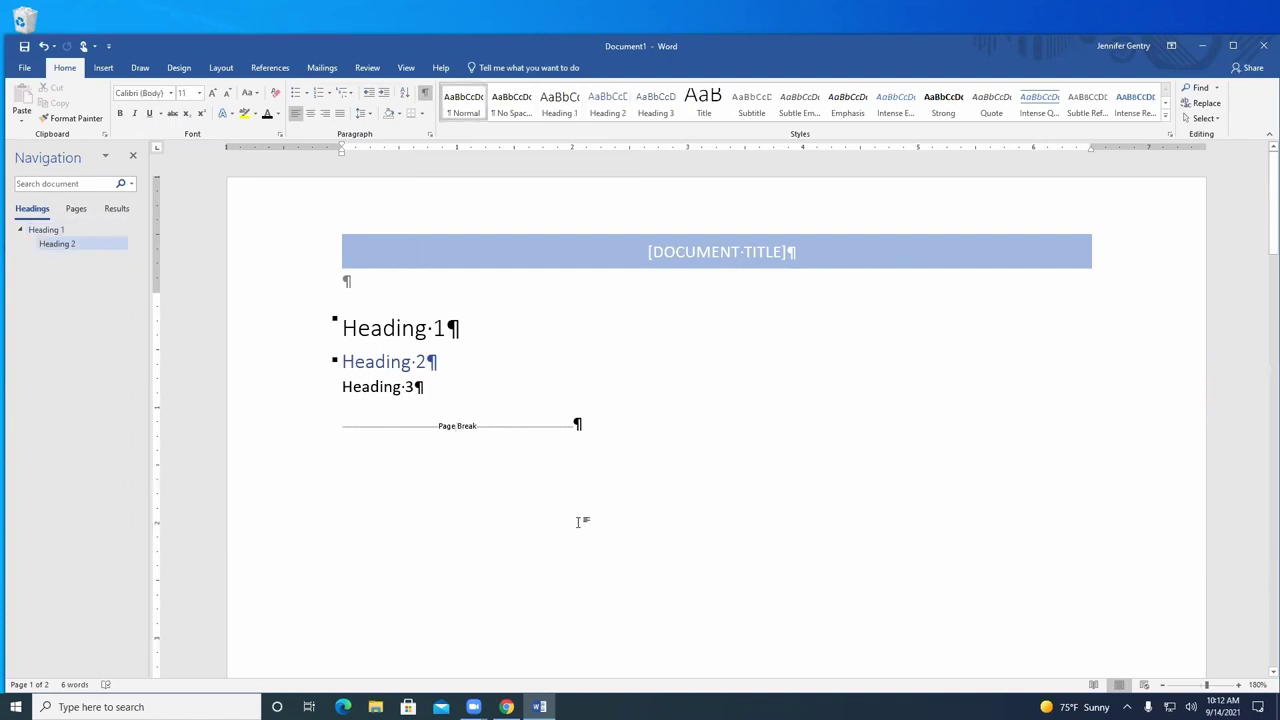
{"action": "scroll", "coordinate": [578, 521], "scroll_direction": "down", "scroll_amount": 3}
{"action": "scroll", "coordinate": [578, 521], "scroll_direction": "down", "scroll_amount": 5}
{"action": "scroll", "coordinate": [570, 518], "scroll_direction": "up", "scroll_amount": 5}
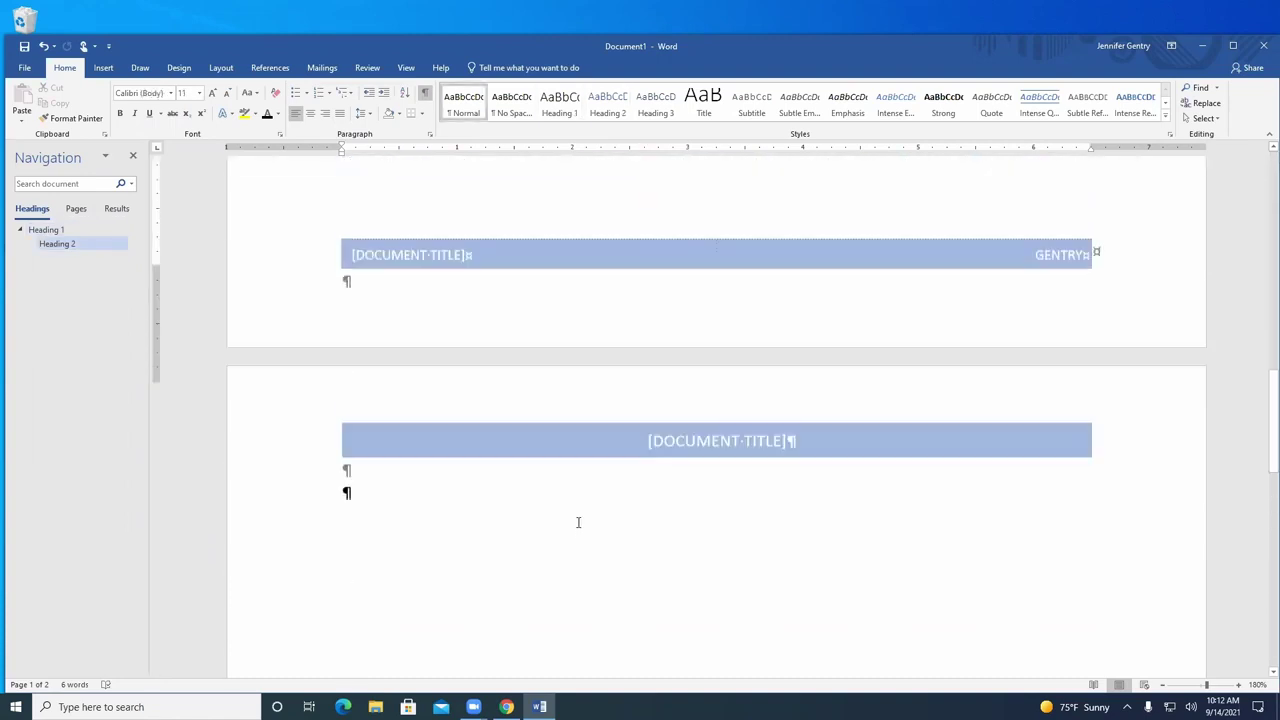
{"action": "scroll", "coordinate": [565, 517], "scroll_direction": "up", "scroll_amount": 4}
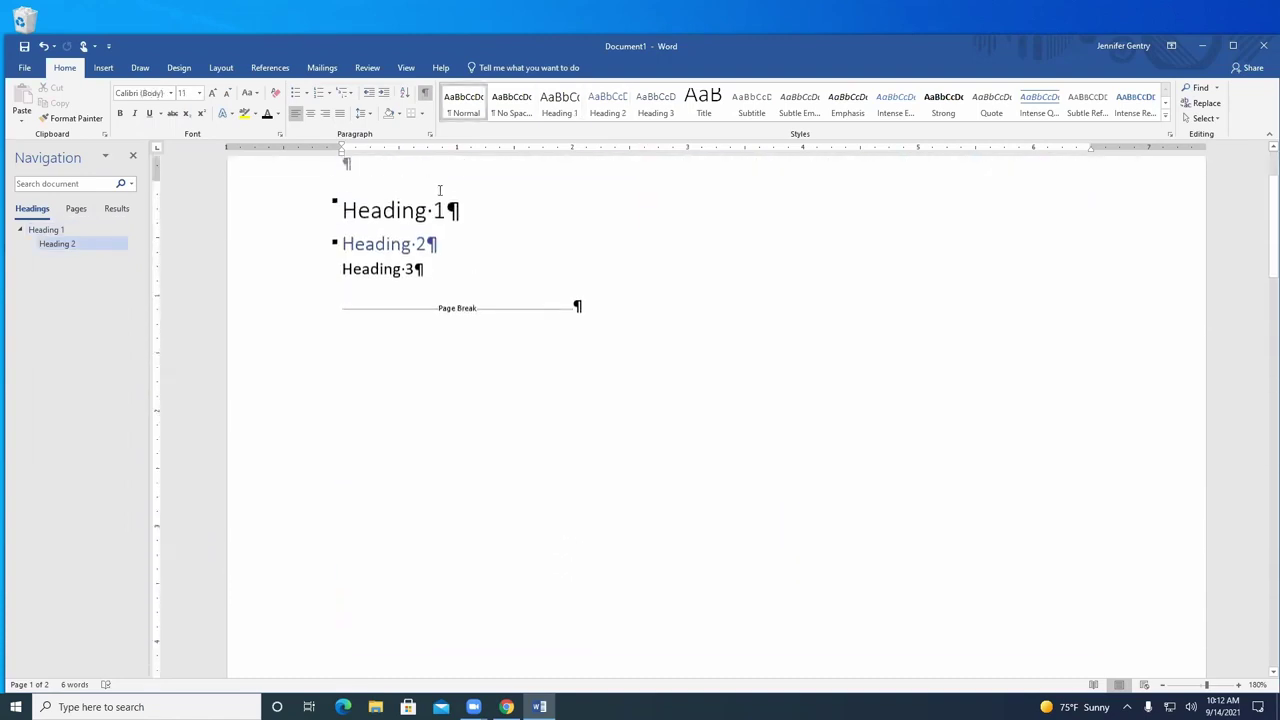
{"action": "left_click", "coordinate": [426, 93]}
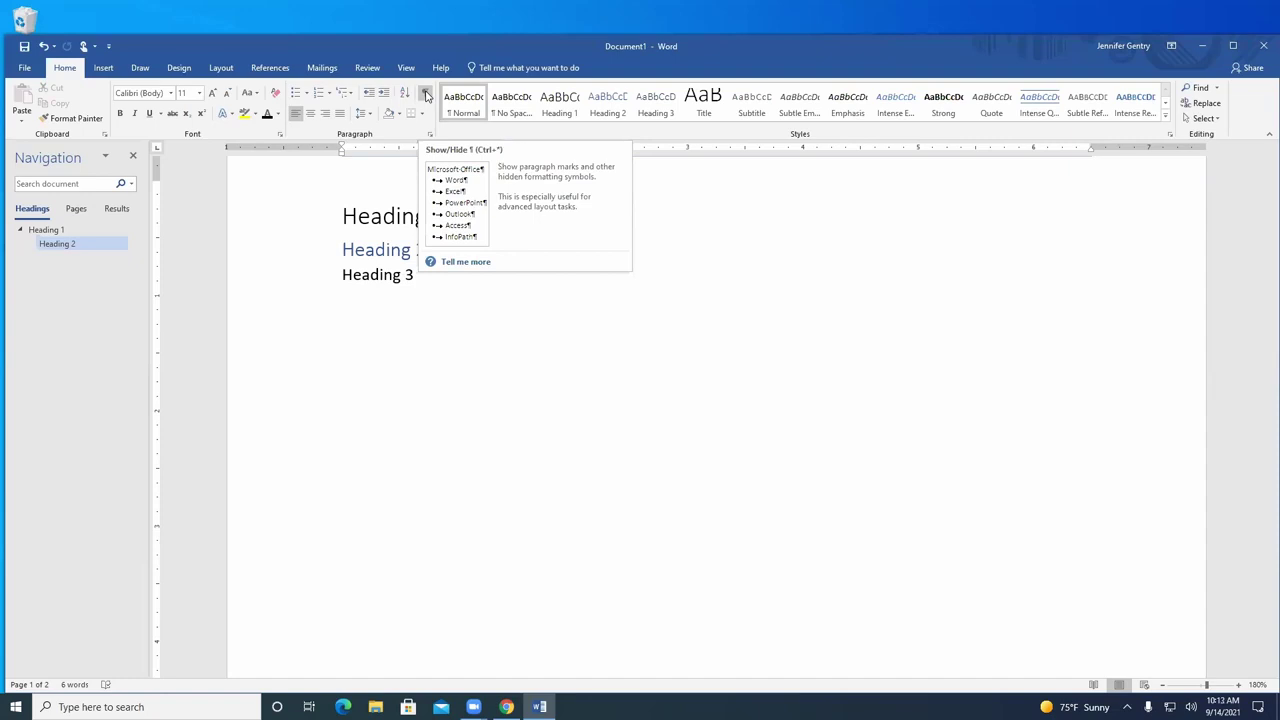
Insert a table of three columns and three rows at the beginning of the second page's body
{"action": "left_click", "coordinate": [427, 250]}
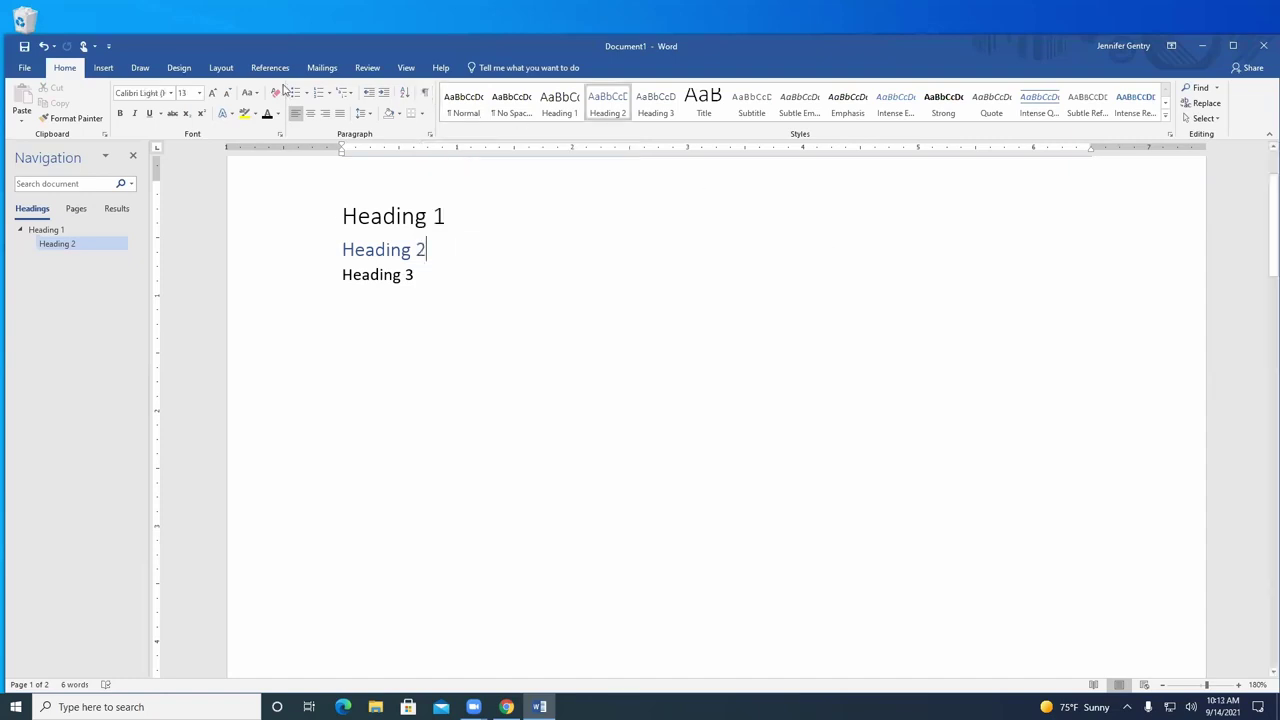
{"action": "left_click", "coordinate": [100, 69]}
{"action": "scroll", "coordinate": [451, 354], "scroll_direction": "down", "scroll_amount": 10}
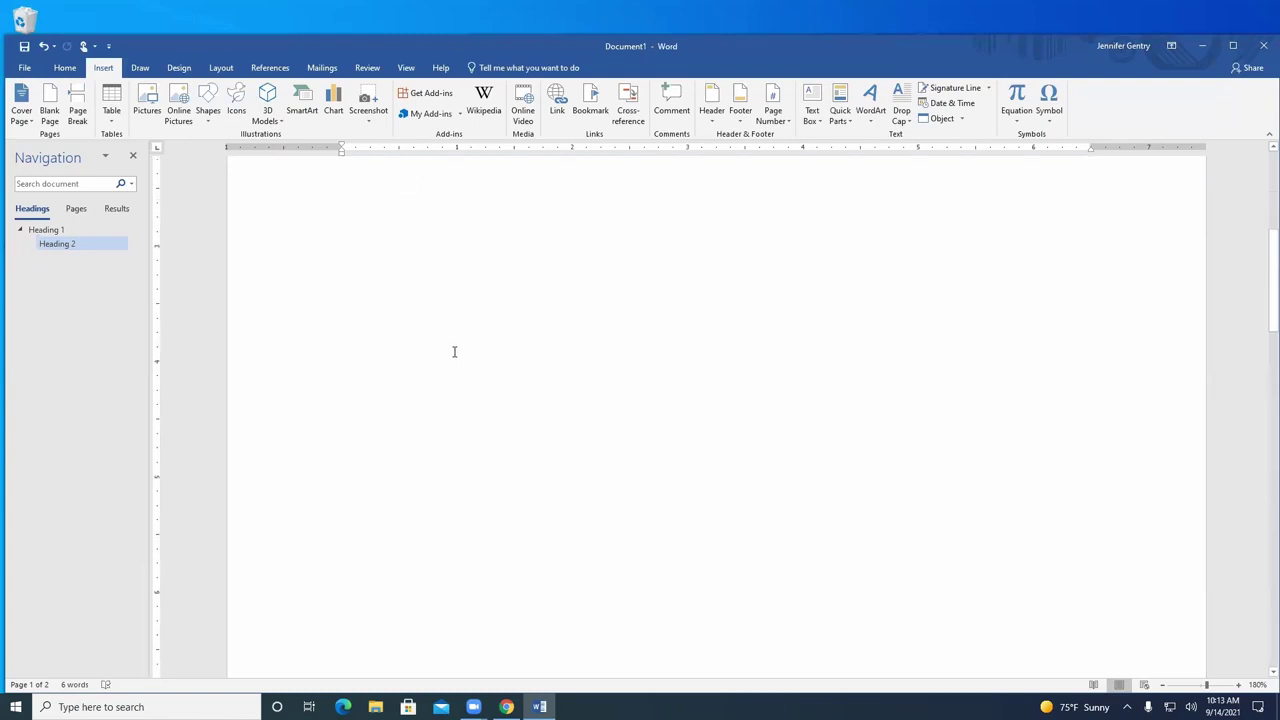
{"action": "scroll", "coordinate": [458, 355], "scroll_direction": "down", "scroll_amount": 3}
{"action": "left_click", "coordinate": [431, 366]}
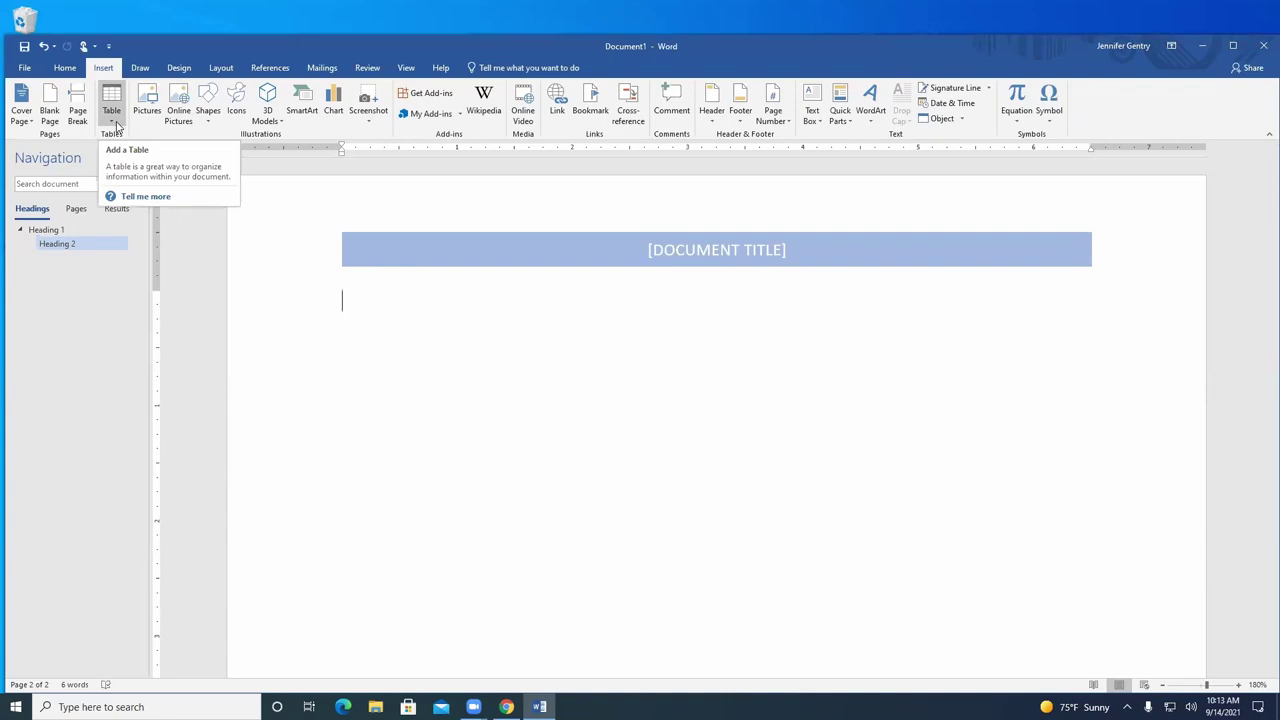
{"action": "left_click", "coordinate": [116, 123]}
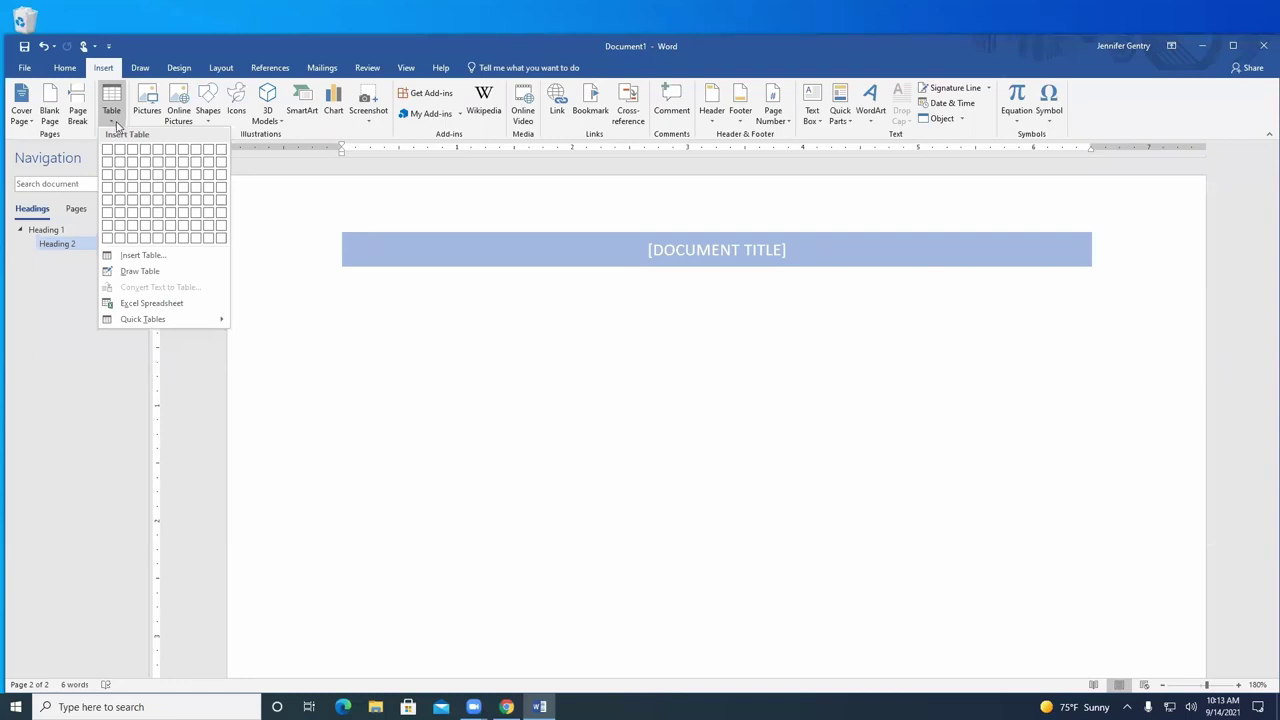
{"action": "left_click", "coordinate": [129, 180]}
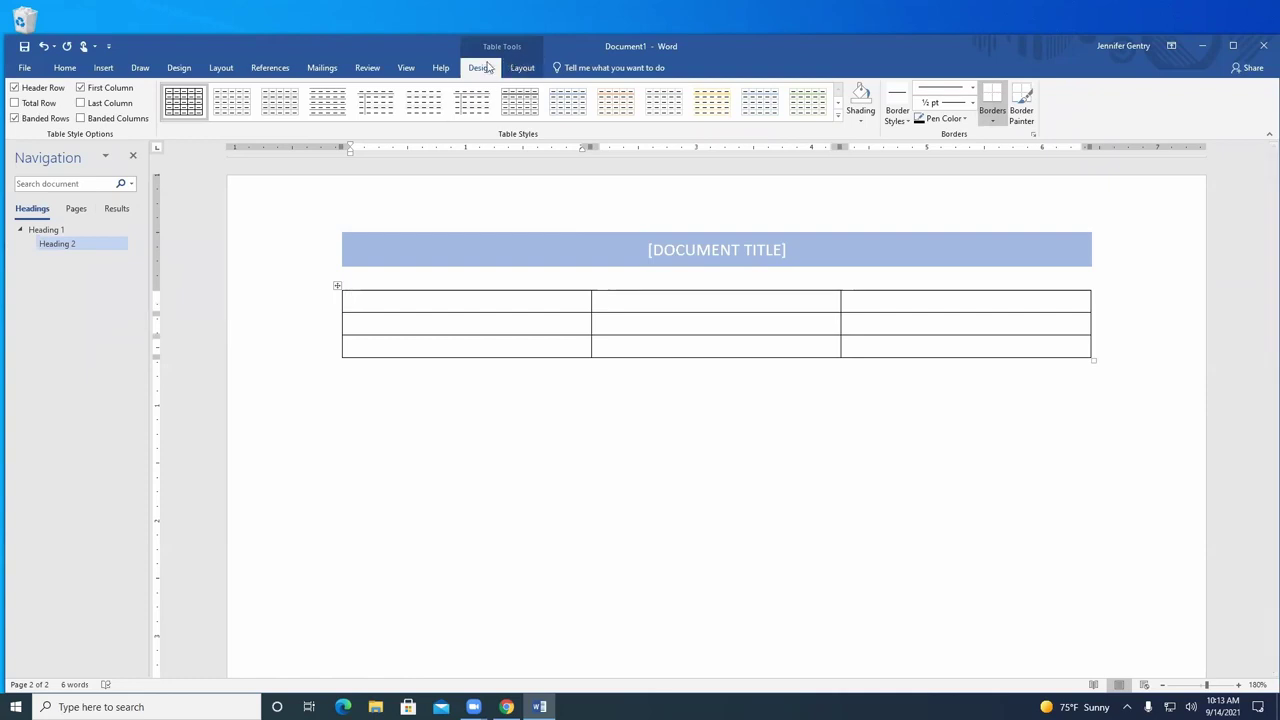
Apply the blue grid table style with a solid header and banded rows, and insert a column after the first one
{"action": "left_click", "coordinate": [840, 118]}
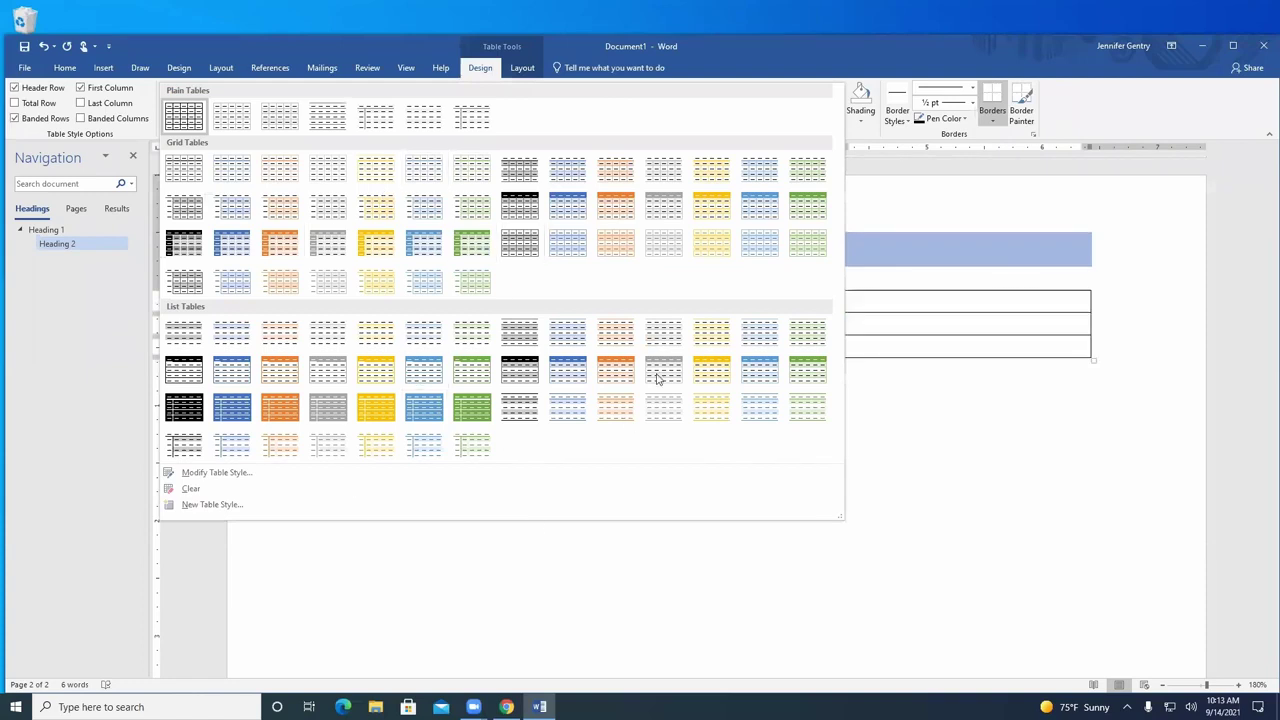
{"action": "left_click", "coordinate": [568, 206]}
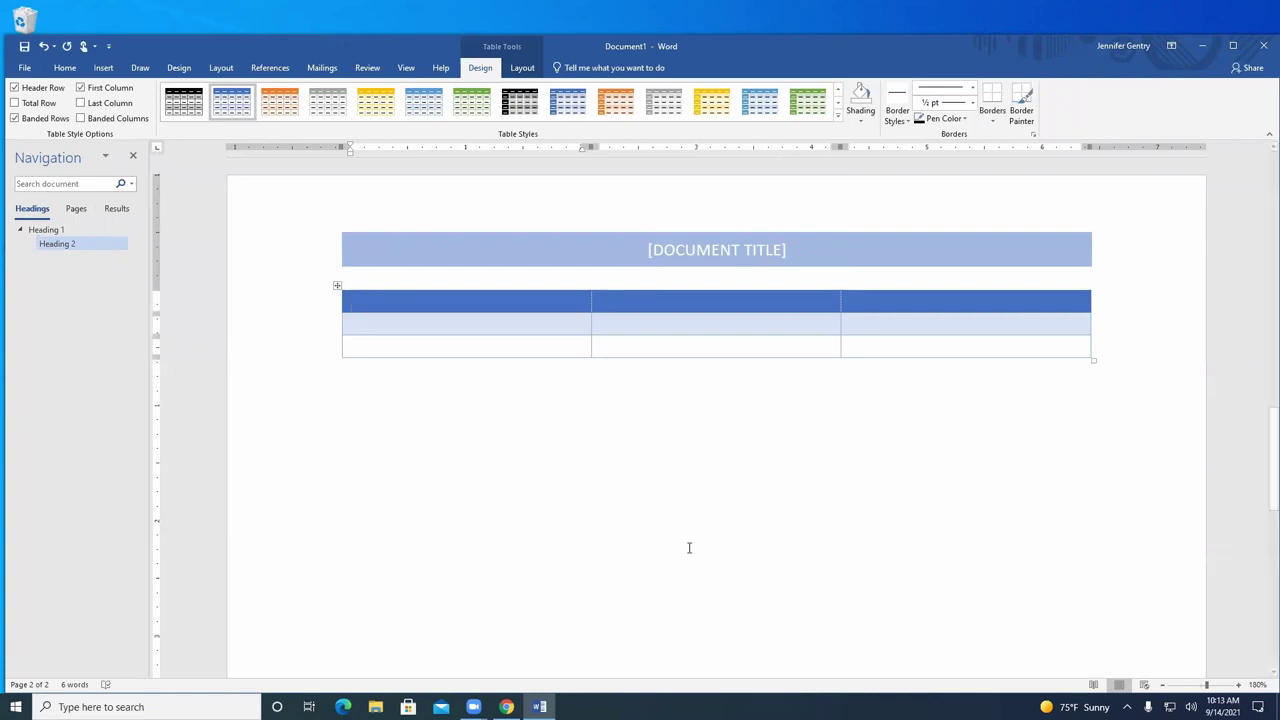
{"action": "mouse_move", "coordinate": [592, 286]}
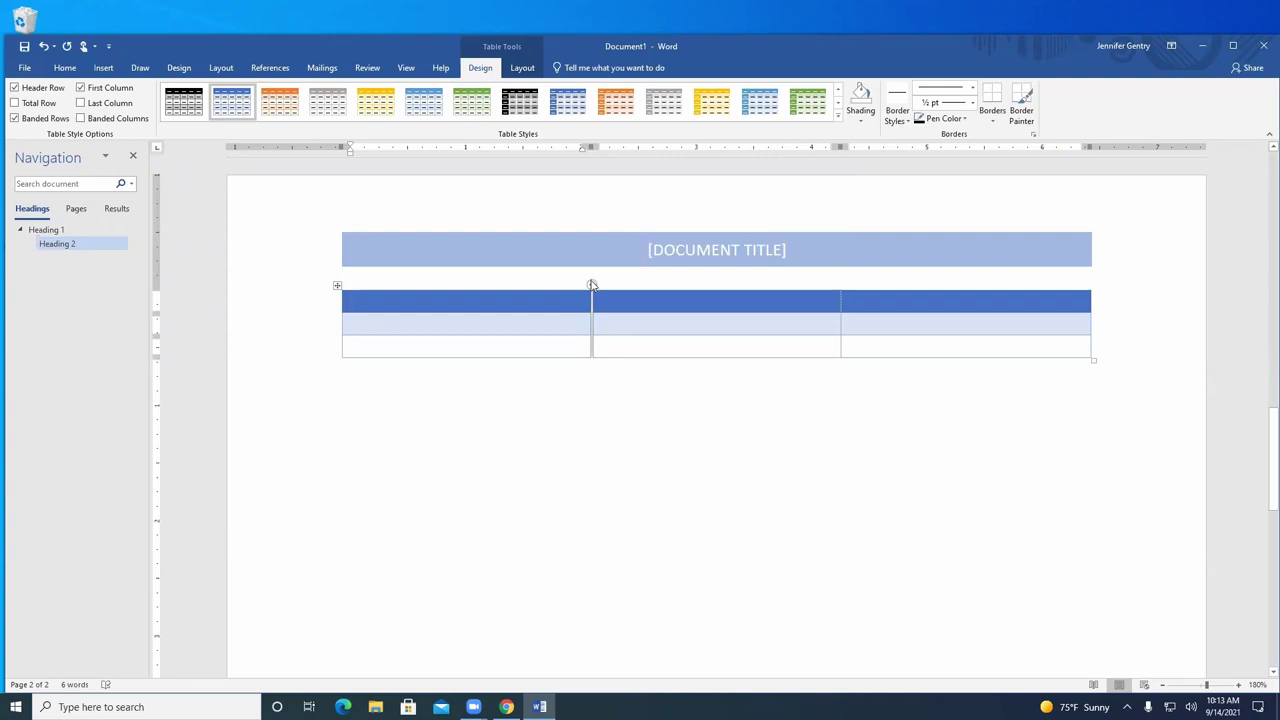
{"action": "left_click", "coordinate": [592, 286]}
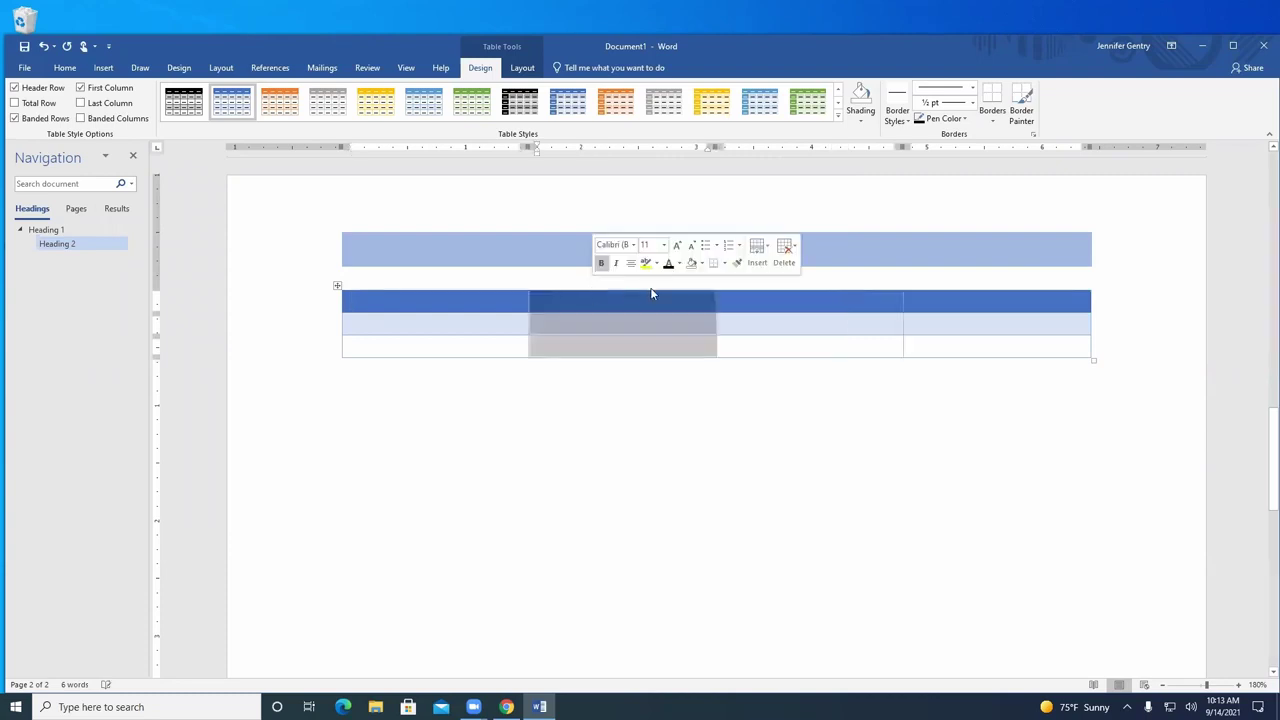
Insert a column between the third and fourth columns of the table
{"action": "left_click", "coordinate": [905, 288]}
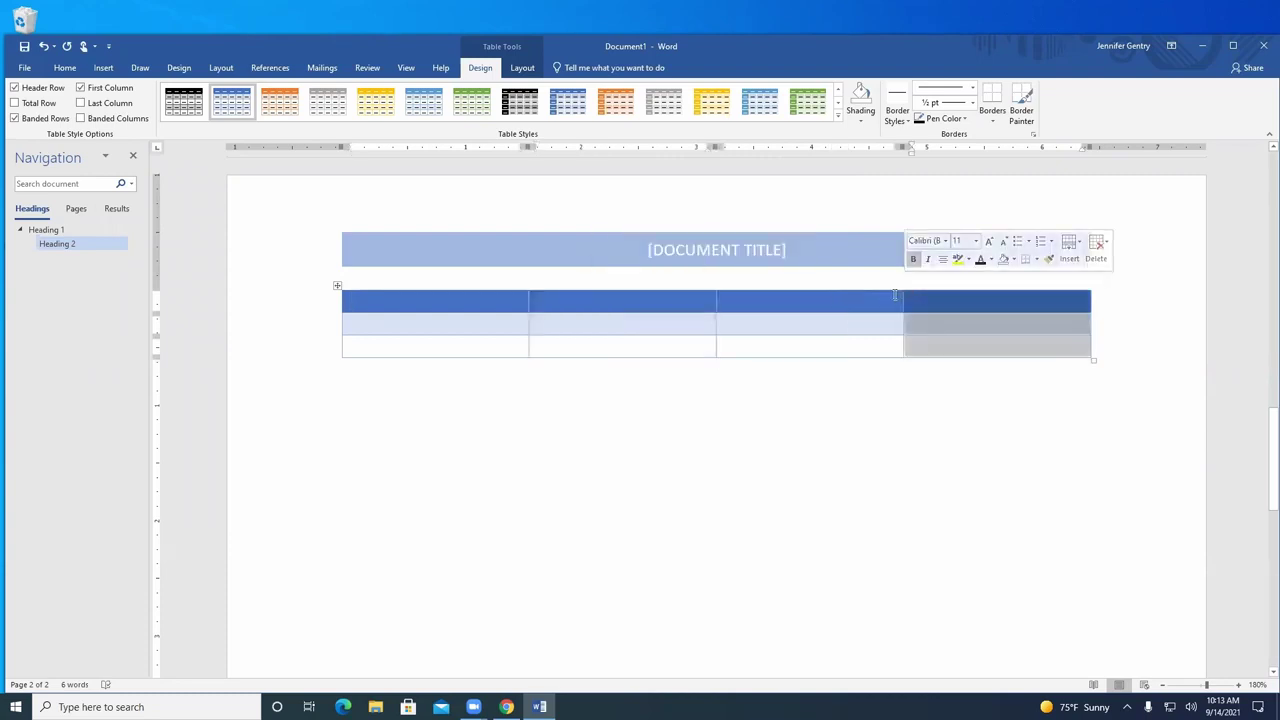
{"action": "left_click", "coordinate": [903, 287]}
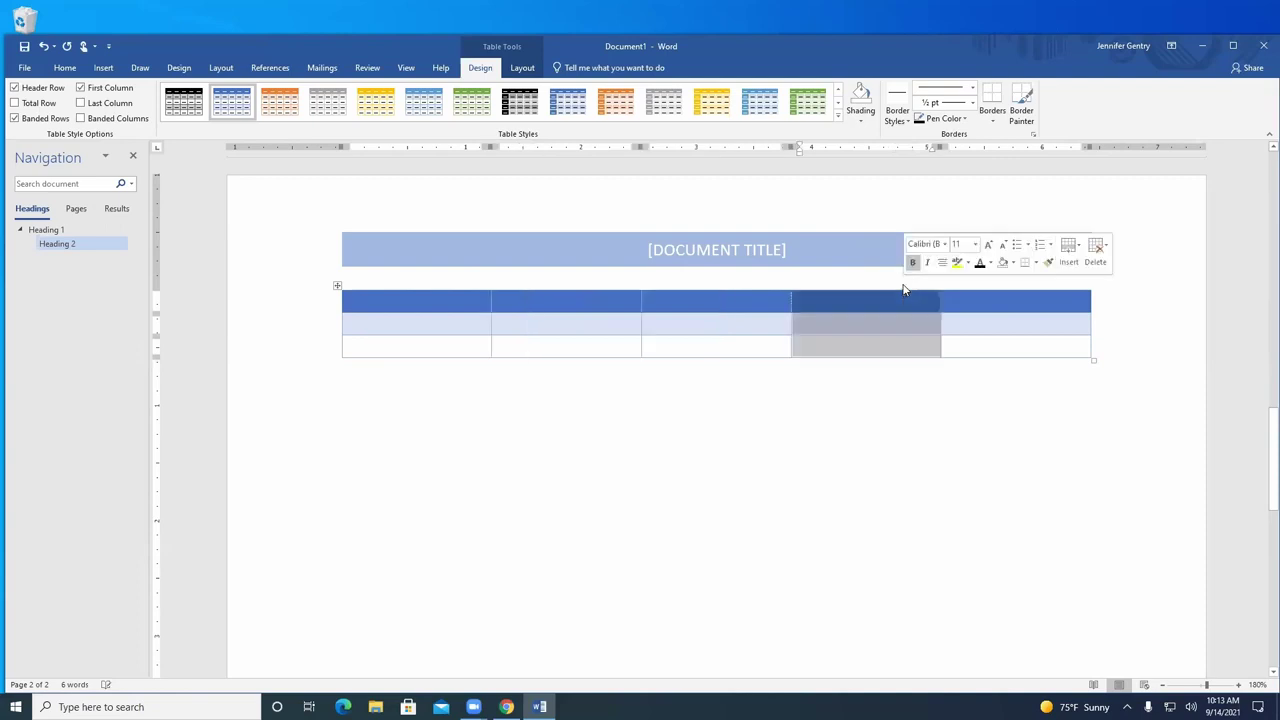
{"action": "left_click", "coordinate": [906, 403]}
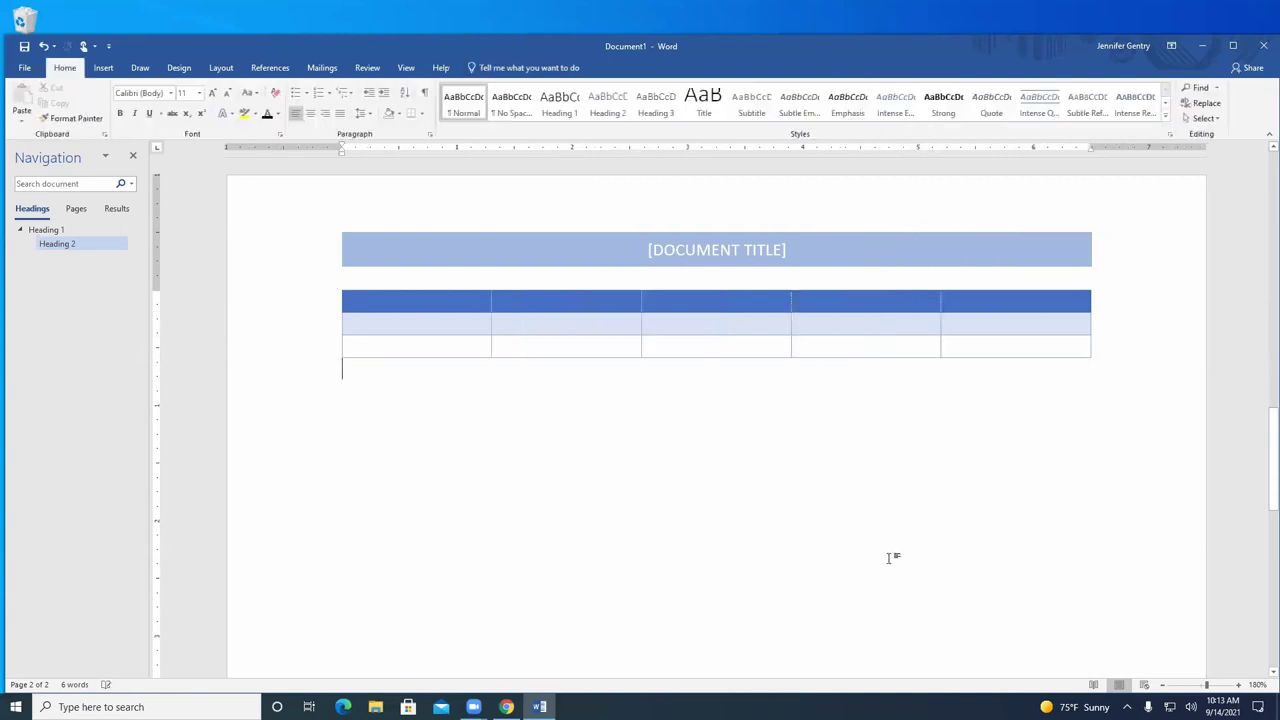
Add a new row at the end of the table and move through its cells to the last one
{"action": "left_click", "coordinate": [951, 344]}
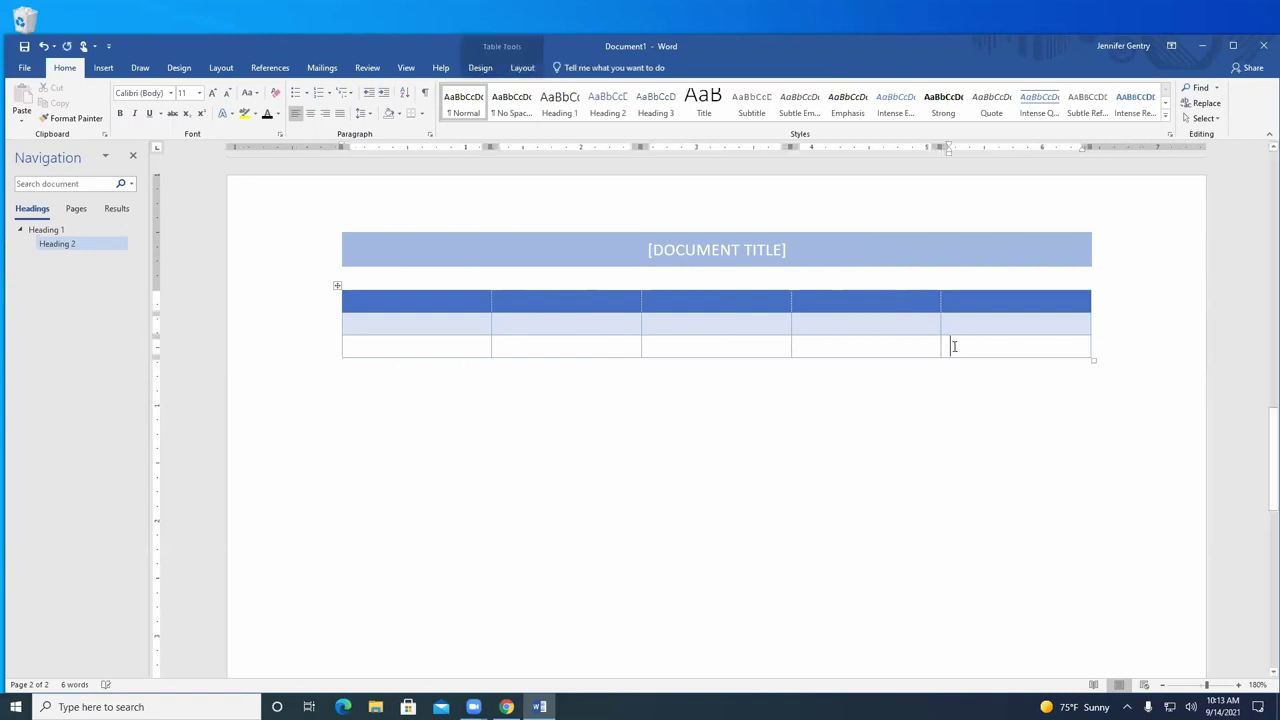
{"action": "key", "text": "Tab"}
{"action": "key", "text": "Tab"}
{"action": "key", "text": "Tab"}
{"action": "key", "text": "Tab"}
{"action": "key", "text": "Tab"}
{"action": "key", "text": "Tab"}
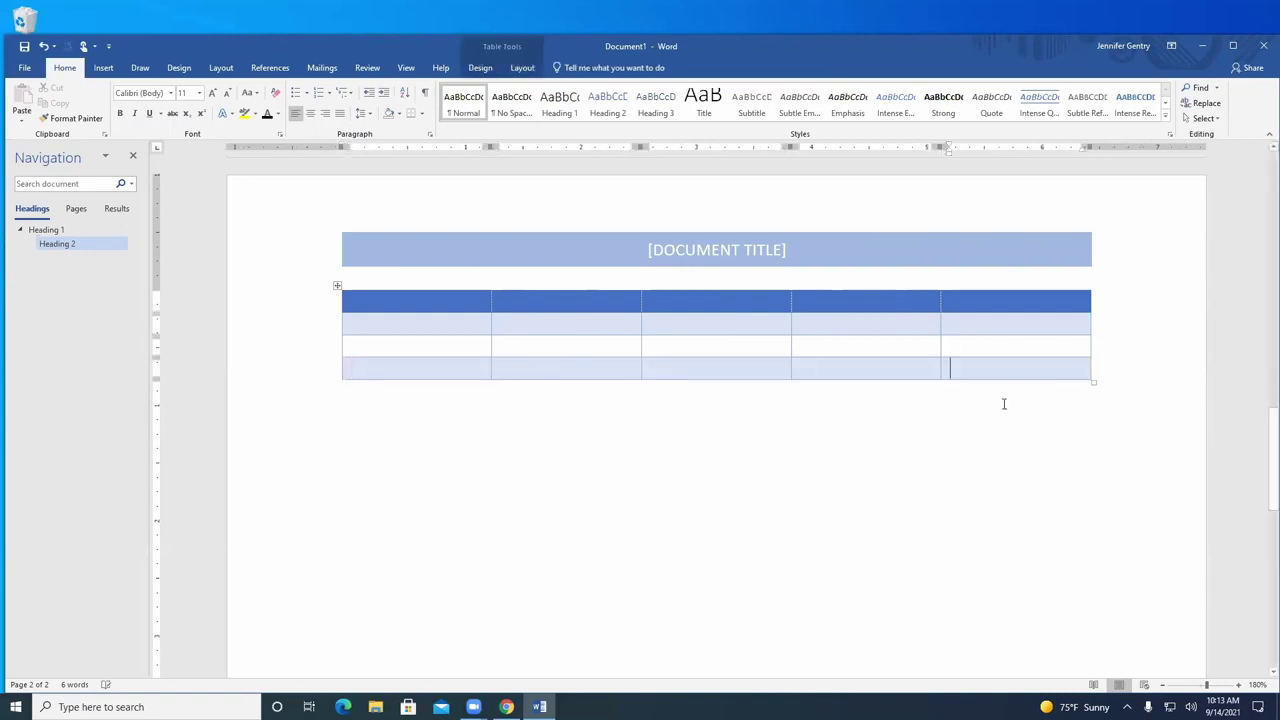
Insert more rows below the table's second and fourth rows, bringing the table to nine rows
{"action": "left_click", "coordinate": [337, 337]}
{"action": "left_click", "coordinate": [337, 338]}
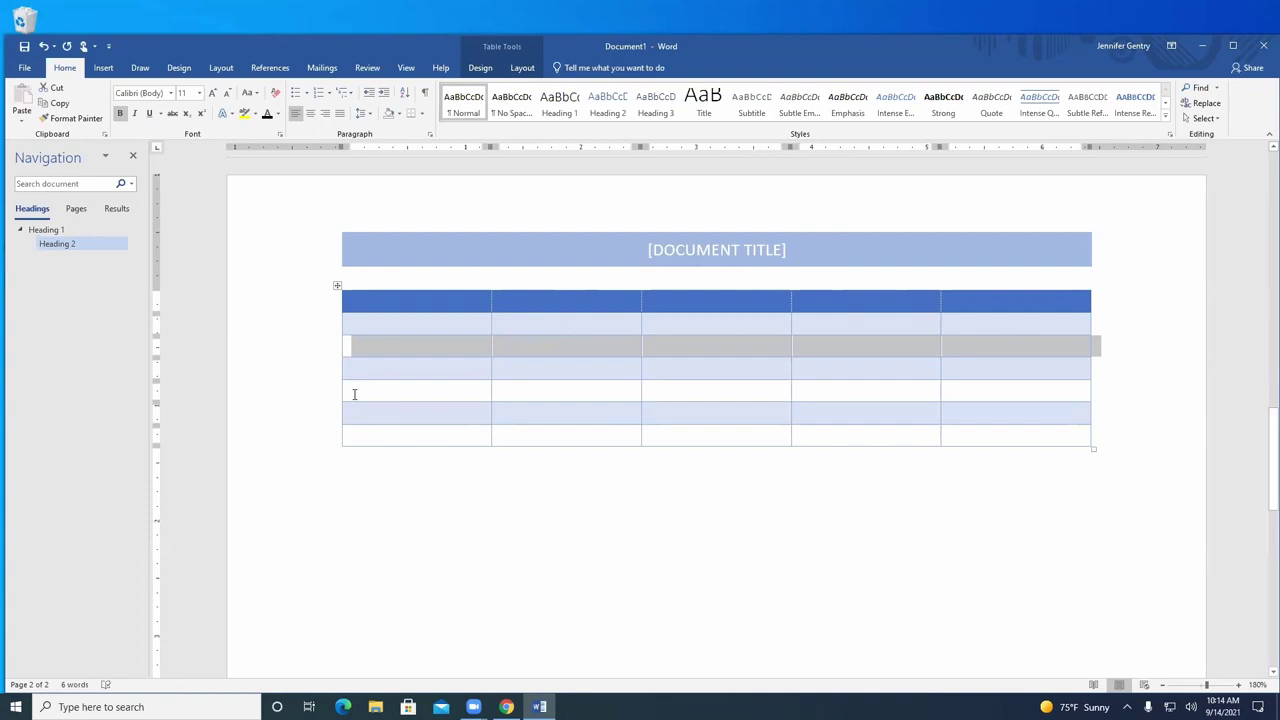
{"action": "left_click", "coordinate": [351, 392]}
{"action": "double_click", "coordinate": [337, 384]}
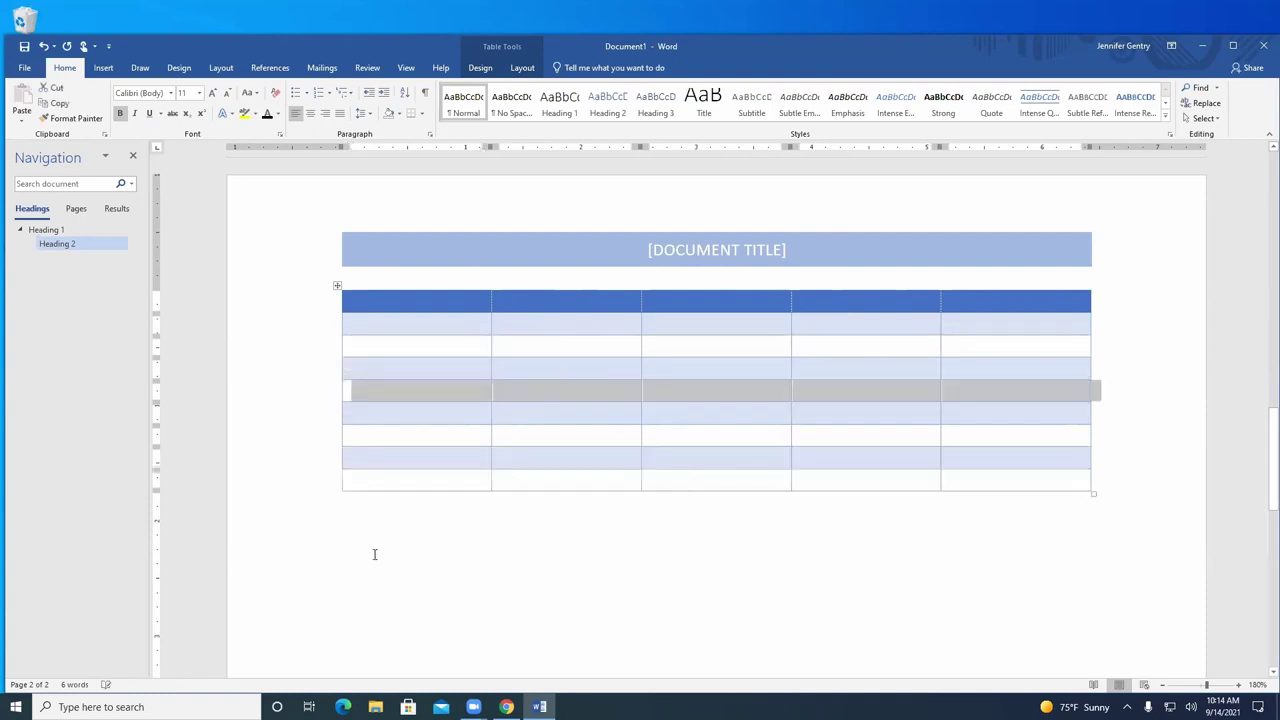
{"action": "left_click", "coordinate": [415, 573]}
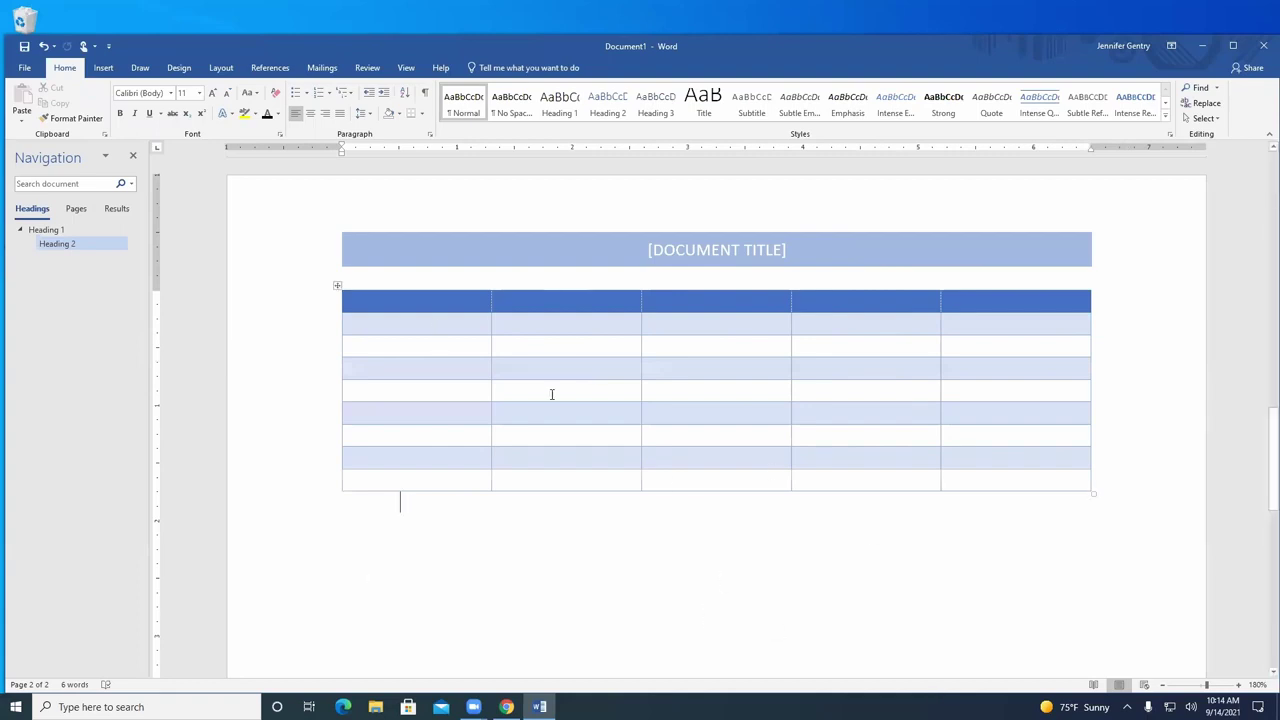
Merge the third-column cells of the fifth and sixth rows into one cell
{"action": "left_click_drag", "start_coordinate": [724, 391], "coordinate": [724, 412]}
{"action": "right_click", "coordinate": [725, 412]}
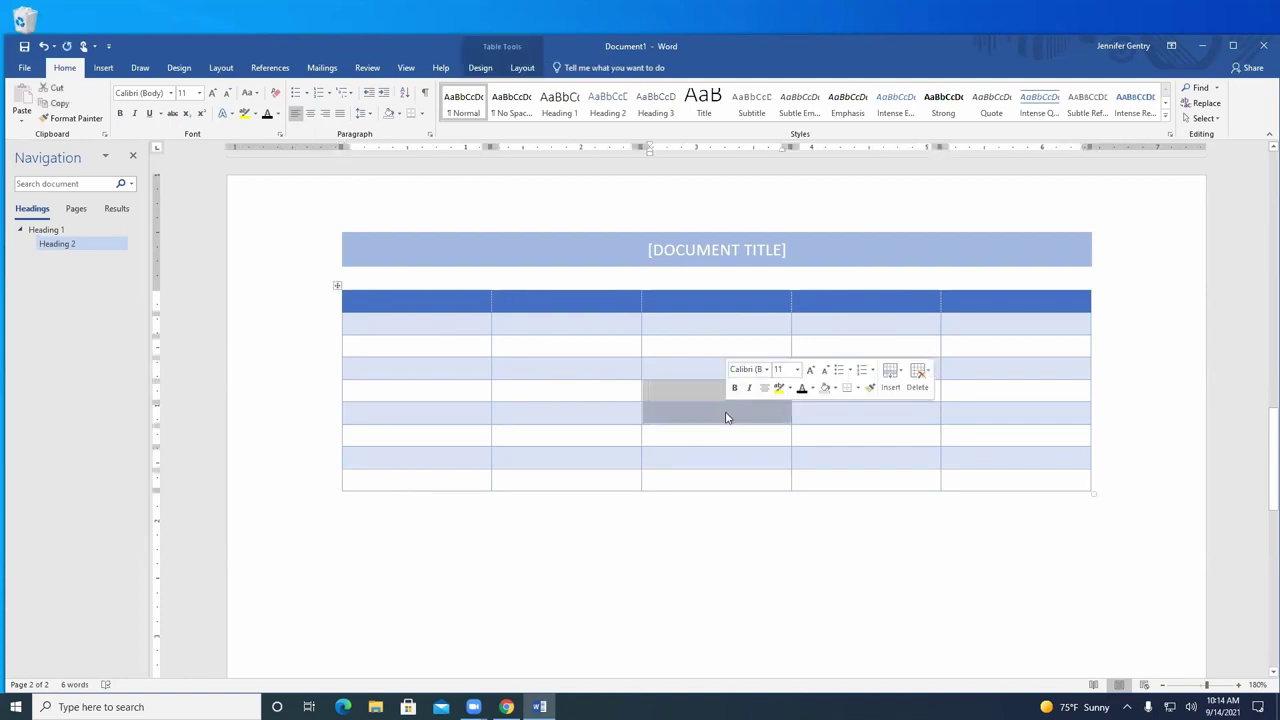
{"action": "mouse_move", "coordinate": [772, 490]}
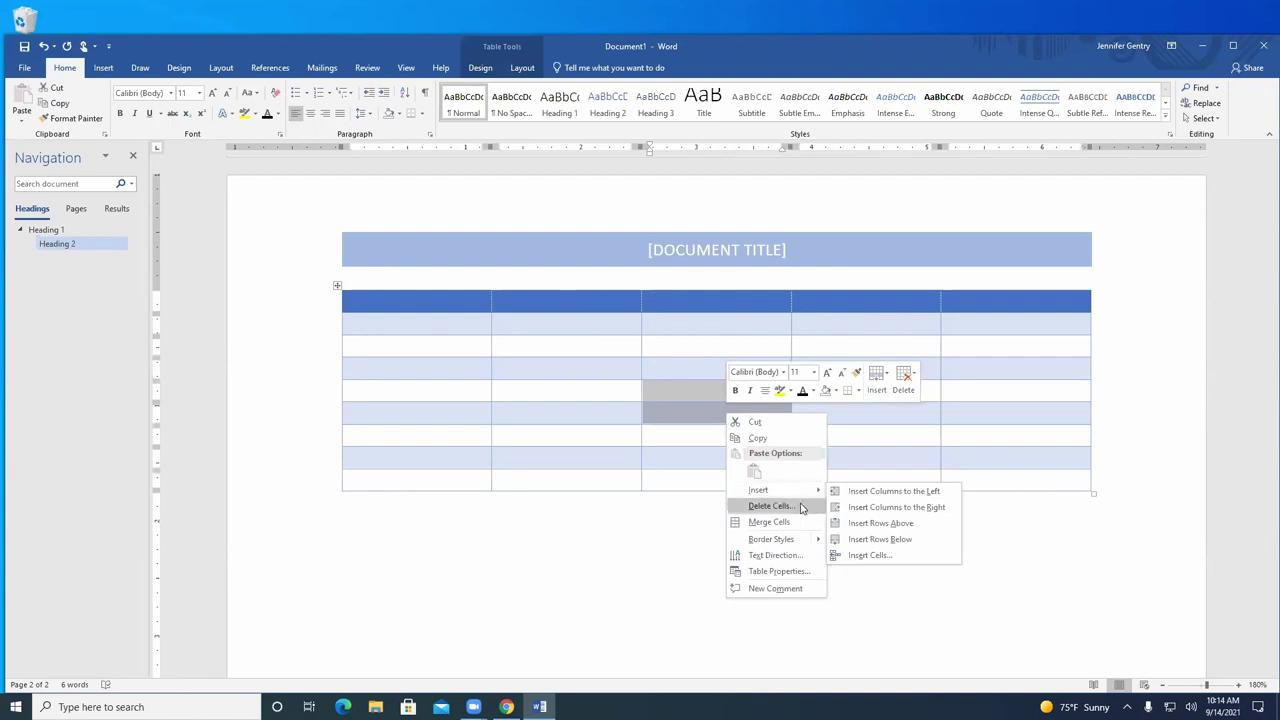
{"action": "left_click", "coordinate": [784, 528]}
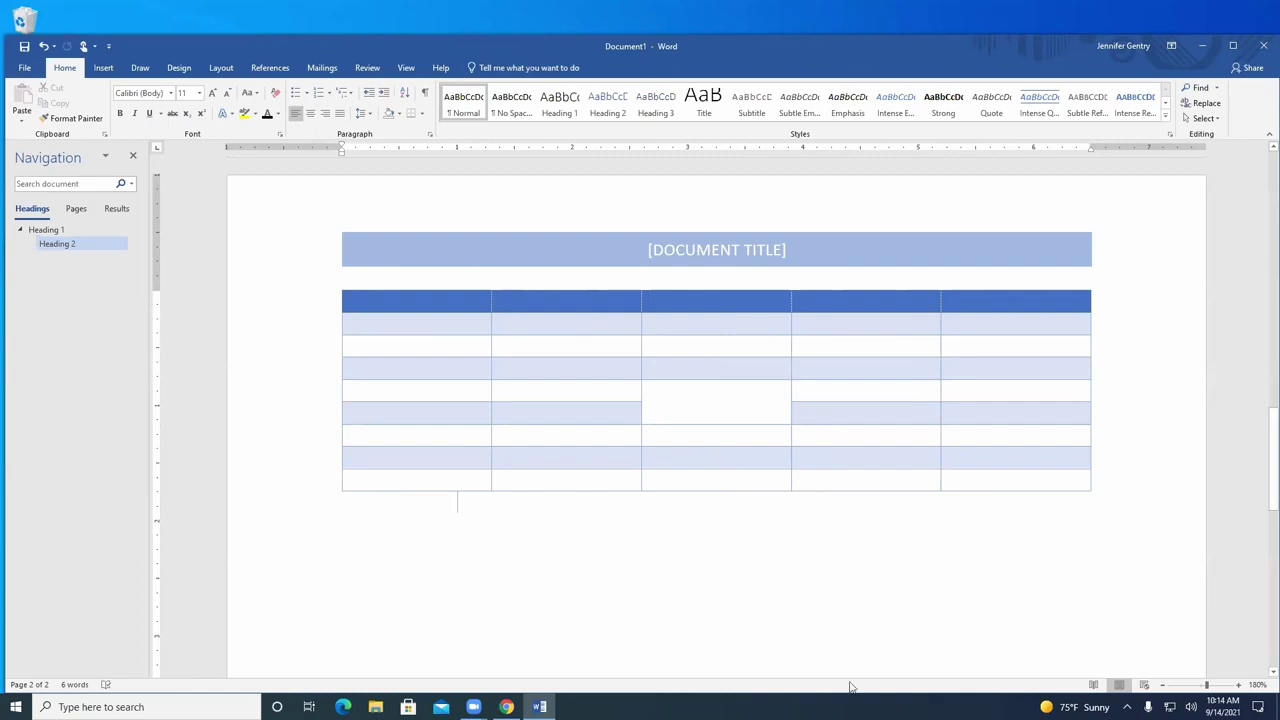
Merge the last two cells of the table's third row
{"action": "left_click_drag", "start_coordinate": [999, 359], "coordinate": [926, 340]}
{"action": "right_click", "coordinate": [922, 345]}
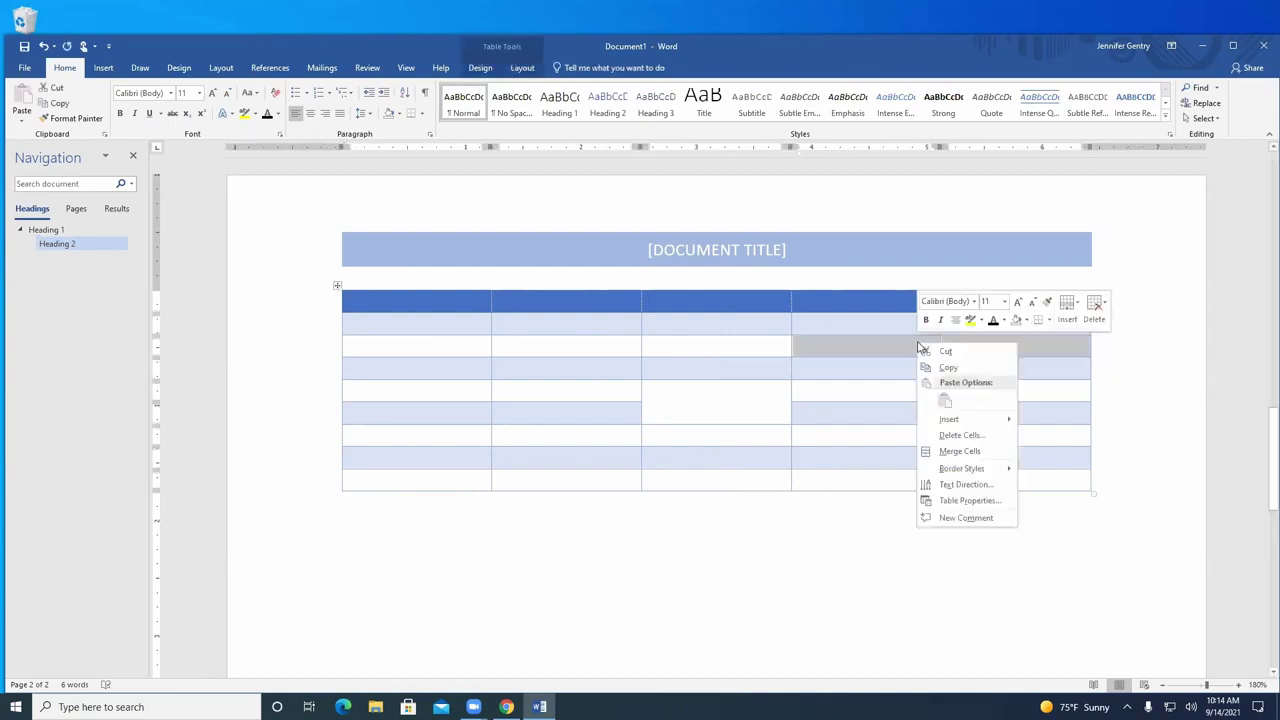
{"action": "left_click", "coordinate": [958, 451]}
{"action": "left_click", "coordinate": [950, 586]}
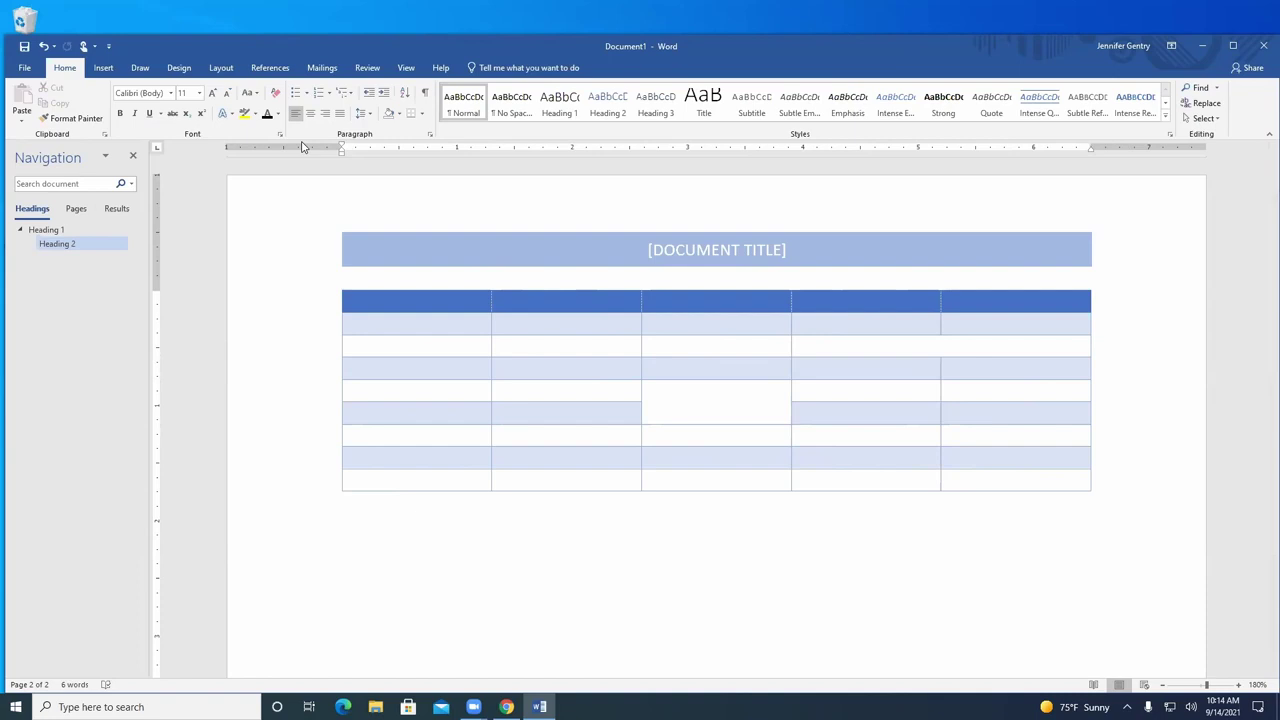
Paint a dark ½ pt border style beneath the second row's fourth cell and the fourth row's last cell
{"action": "left_click", "coordinate": [588, 294]}
{"action": "left_click", "coordinate": [586, 322]}
{"action": "left_click", "coordinate": [480, 67]}
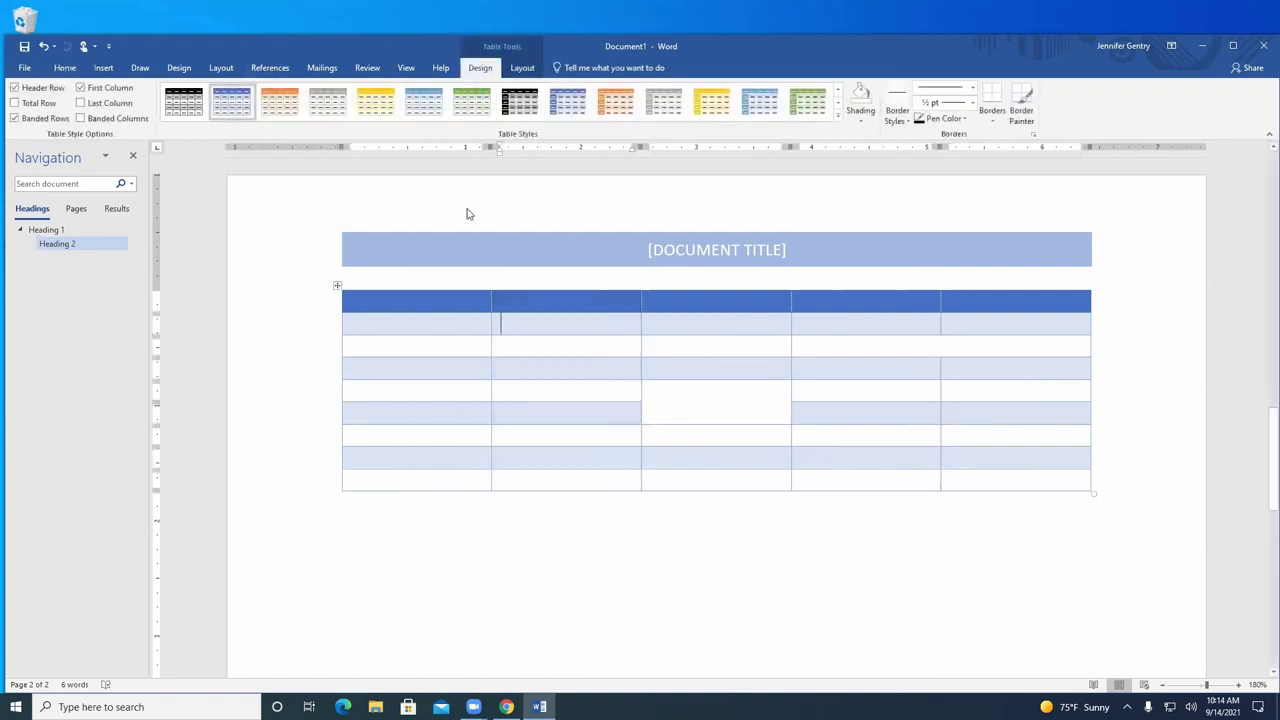
{"action": "left_click", "coordinate": [862, 122]}
{"action": "left_click", "coordinate": [897, 120]}
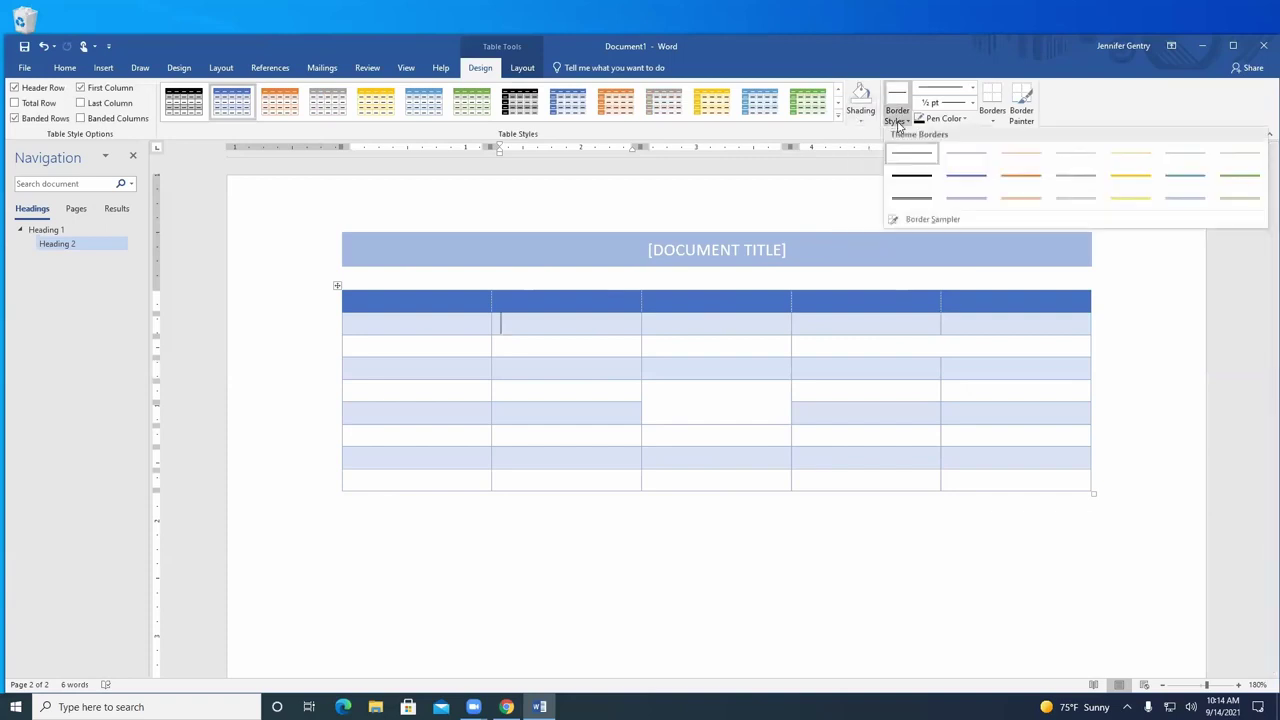
{"action": "left_click", "coordinate": [912, 197]}
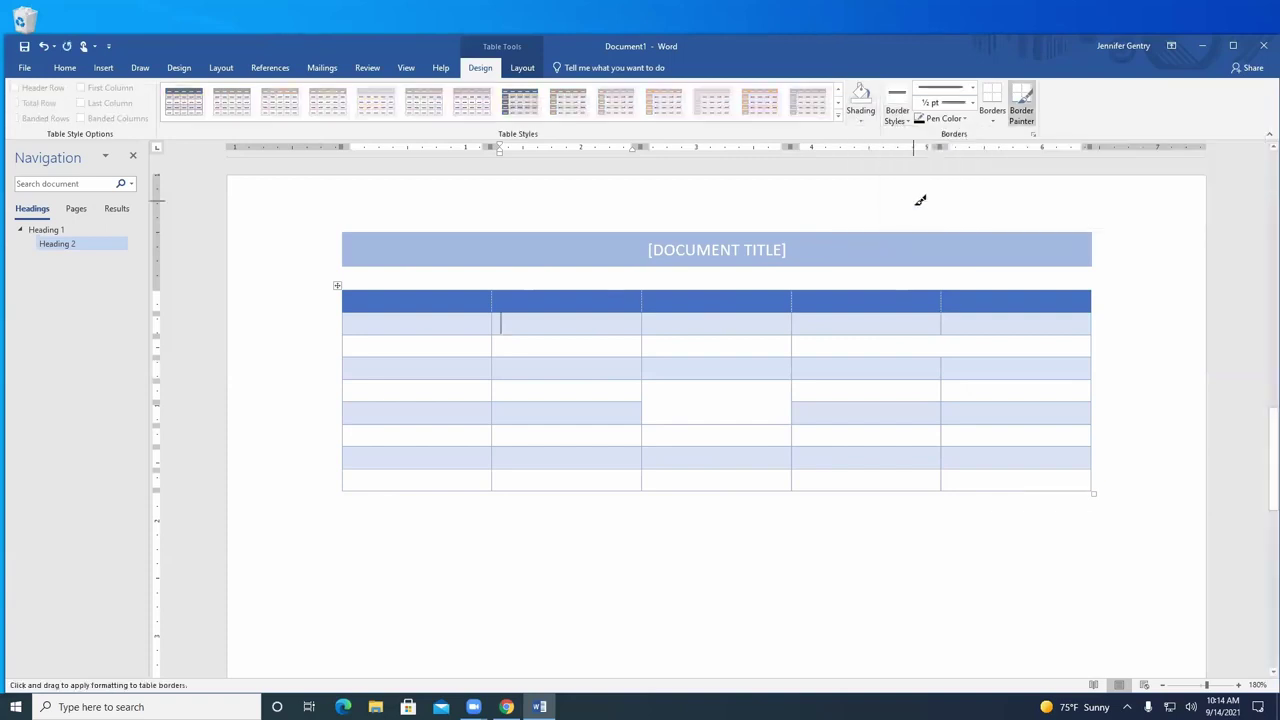
{"action": "left_click", "coordinate": [922, 335]}
{"action": "left_click", "coordinate": [985, 381]}
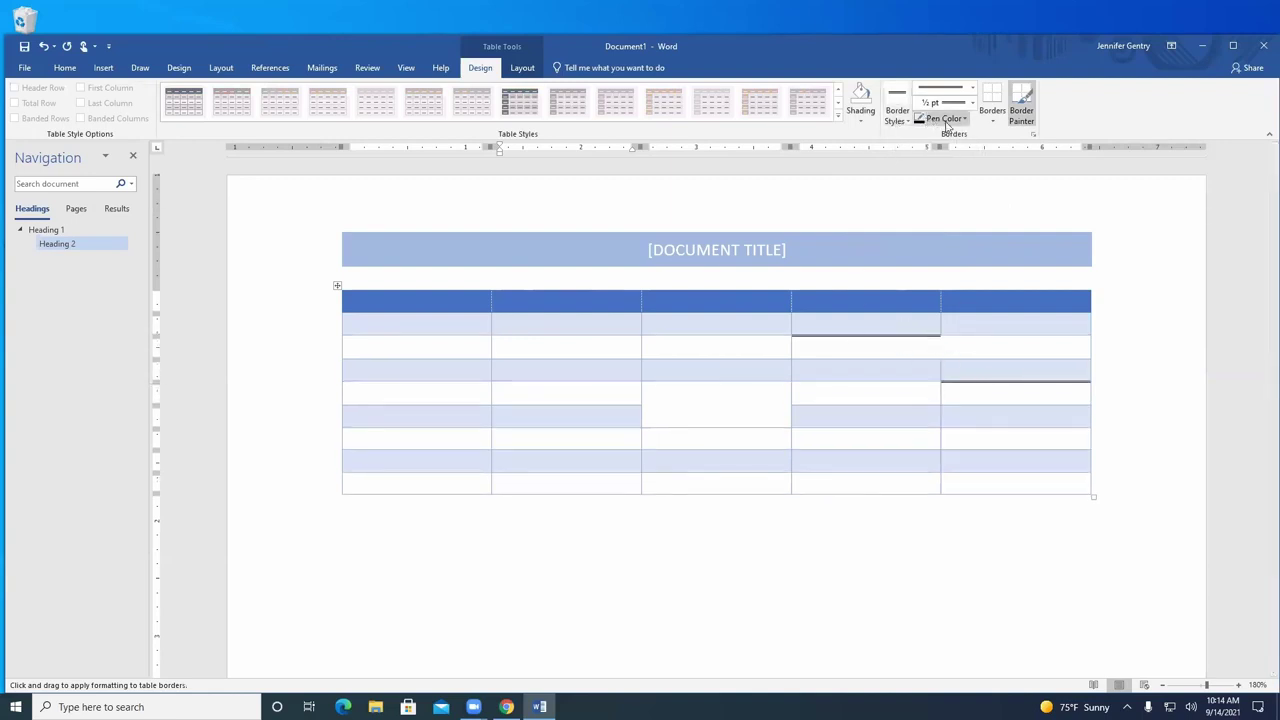
Change the border pen color to orange and paint the lines below the second row's third cell and above the sixth row's second cell
{"action": "left_click", "coordinate": [946, 120]}
{"action": "left_click", "coordinate": [978, 168]}
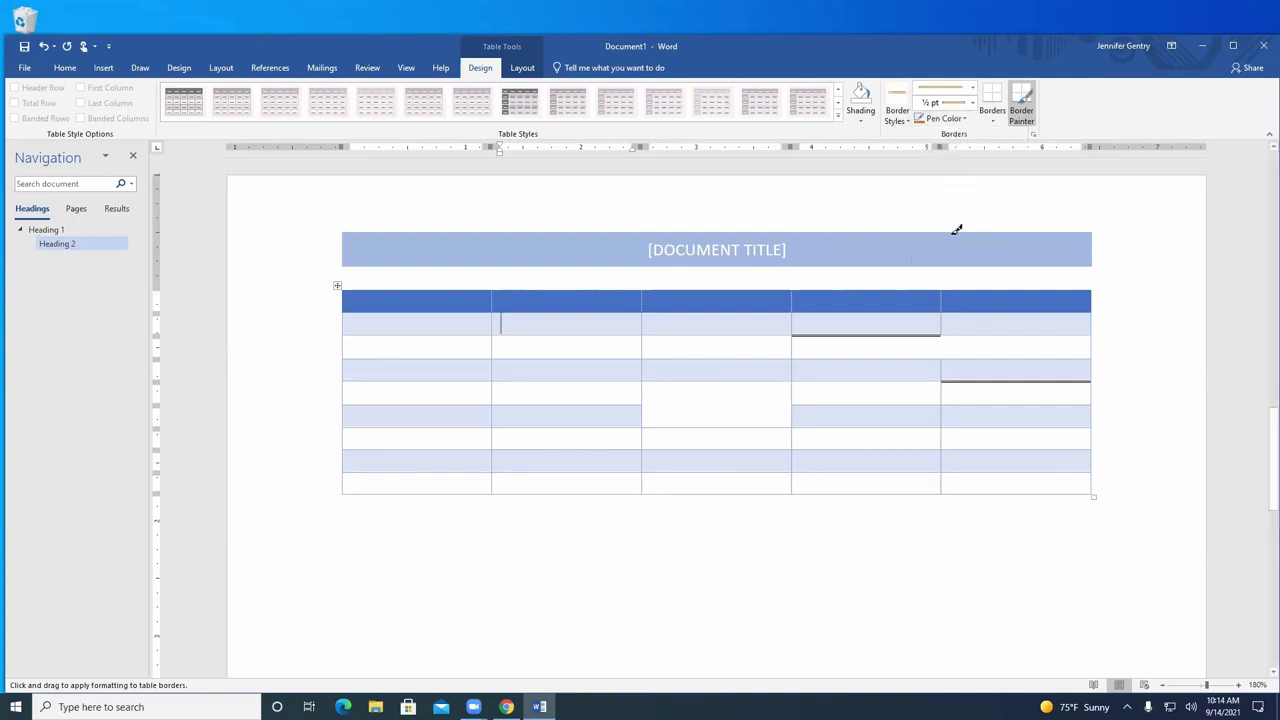
{"action": "left_click", "coordinate": [580, 405]}
{"action": "left_click", "coordinate": [734, 334]}
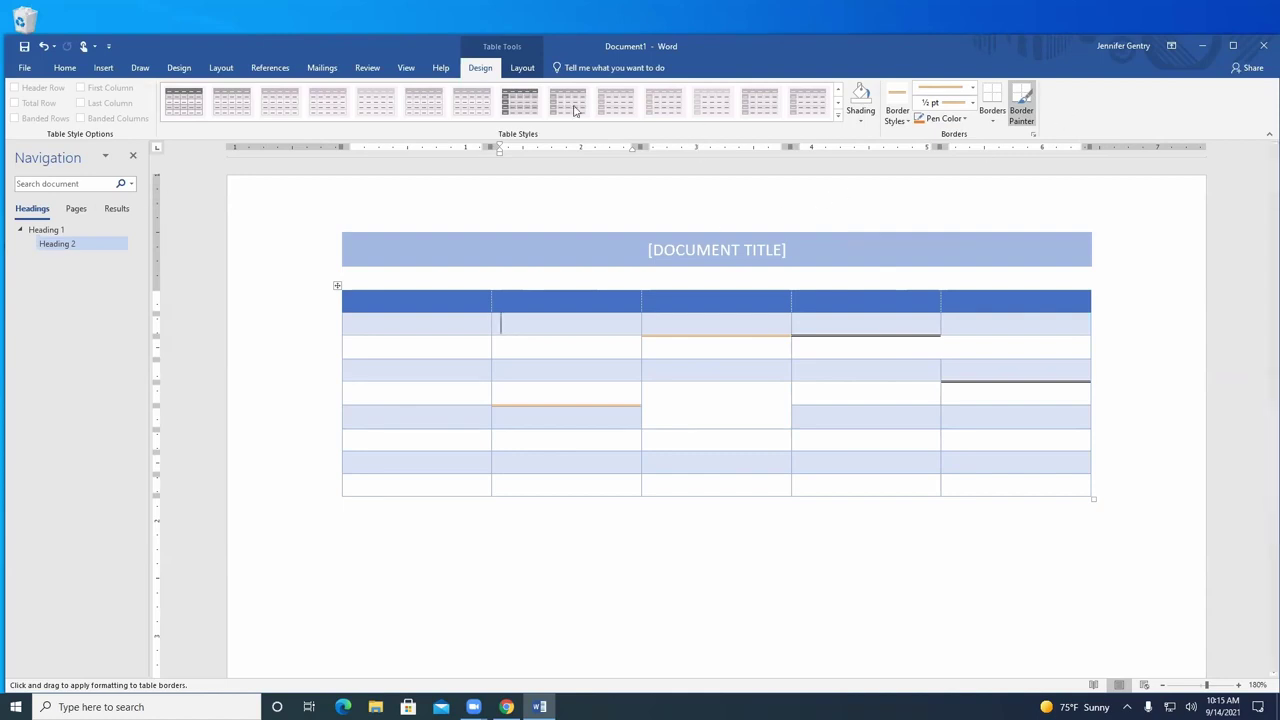
Stop painting borders and split the merged cell in the third column into 1 column and 2 rows
{"action": "left_click", "coordinate": [524, 70]}
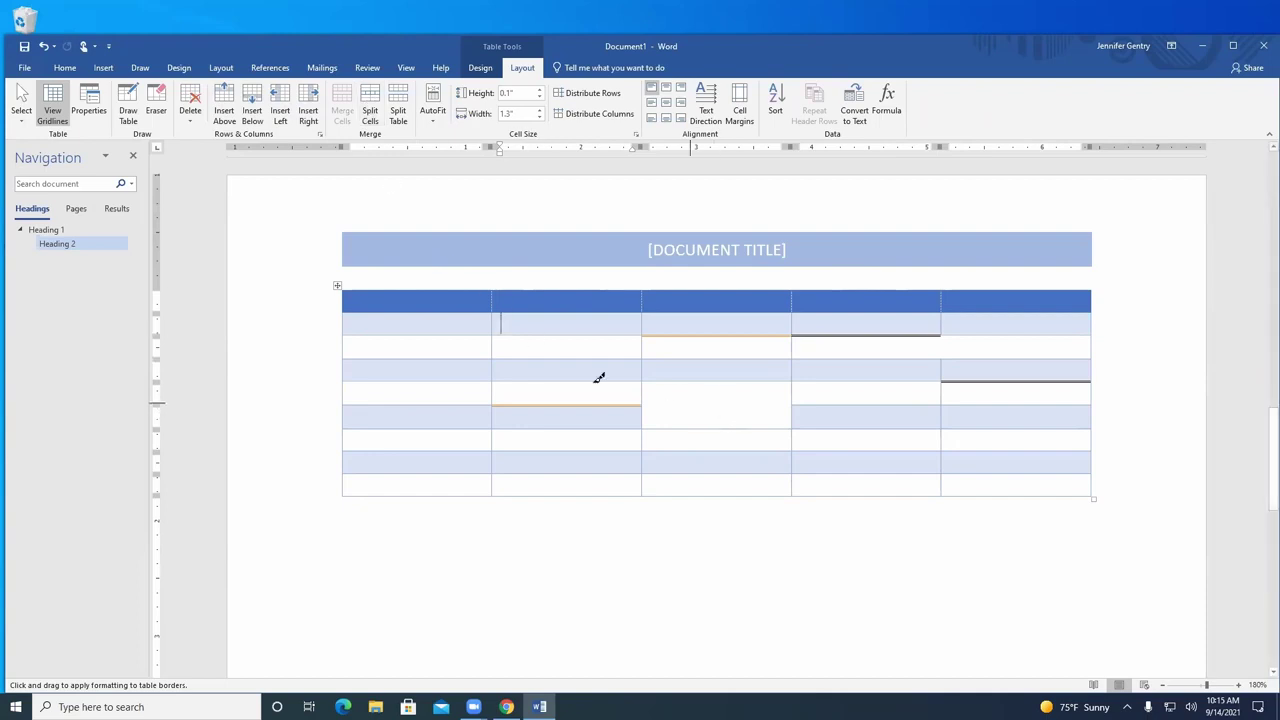
{"action": "key", "text": "Escape"}
{"action": "left_click", "coordinate": [725, 410]}
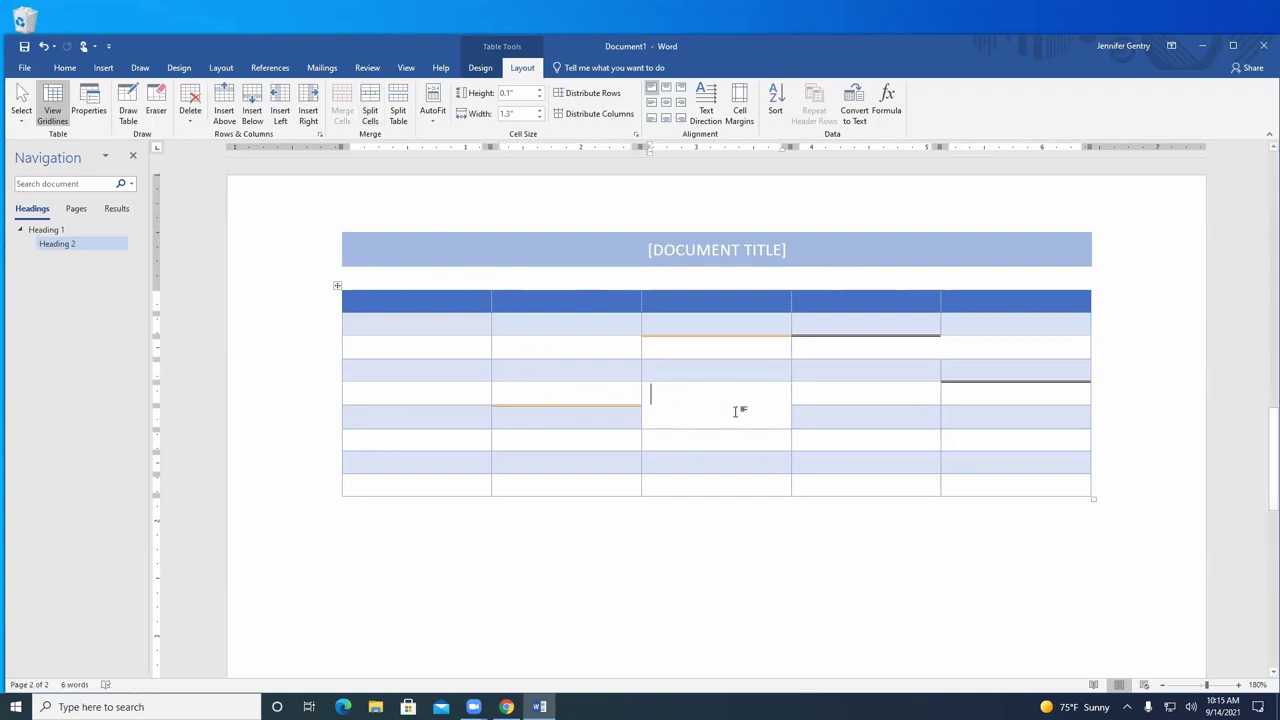
{"action": "left_click", "coordinate": [370, 110]}
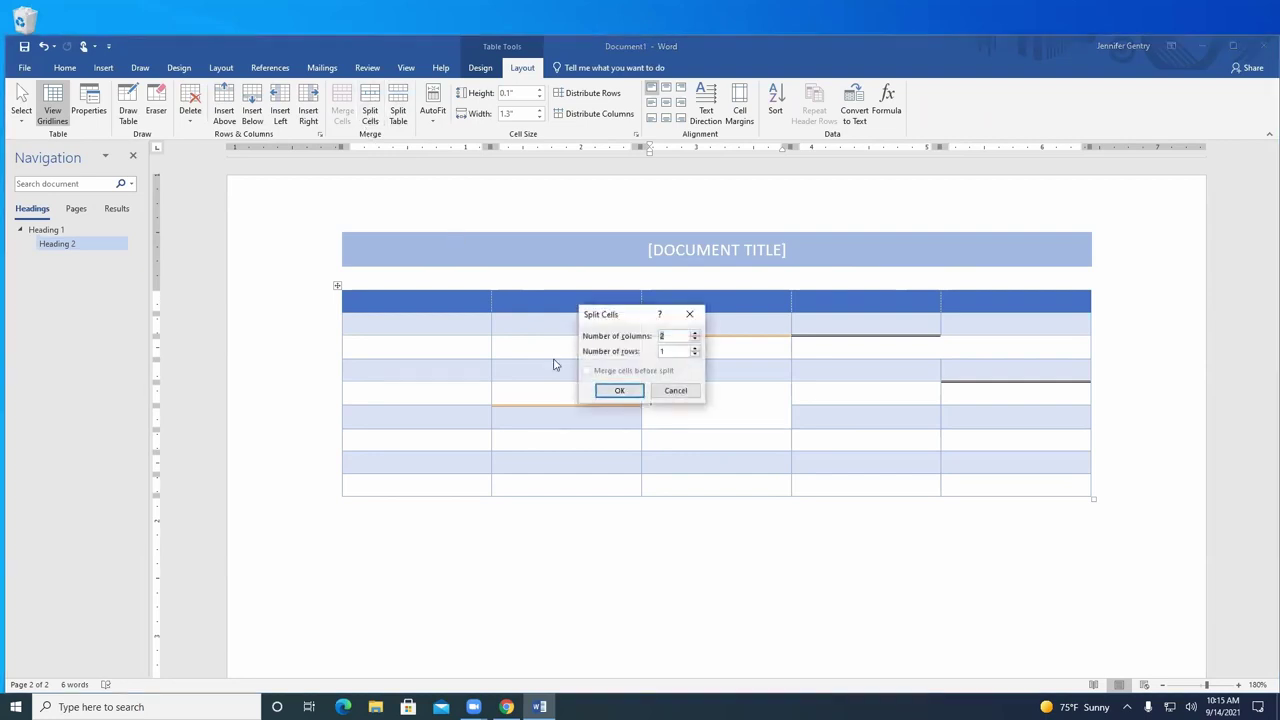
{"action": "type", "text": "1"}
{"action": "type", "text": "2"}
{"action": "key", "text": "Return"}
{"action": "left_click", "coordinate": [688, 436]}
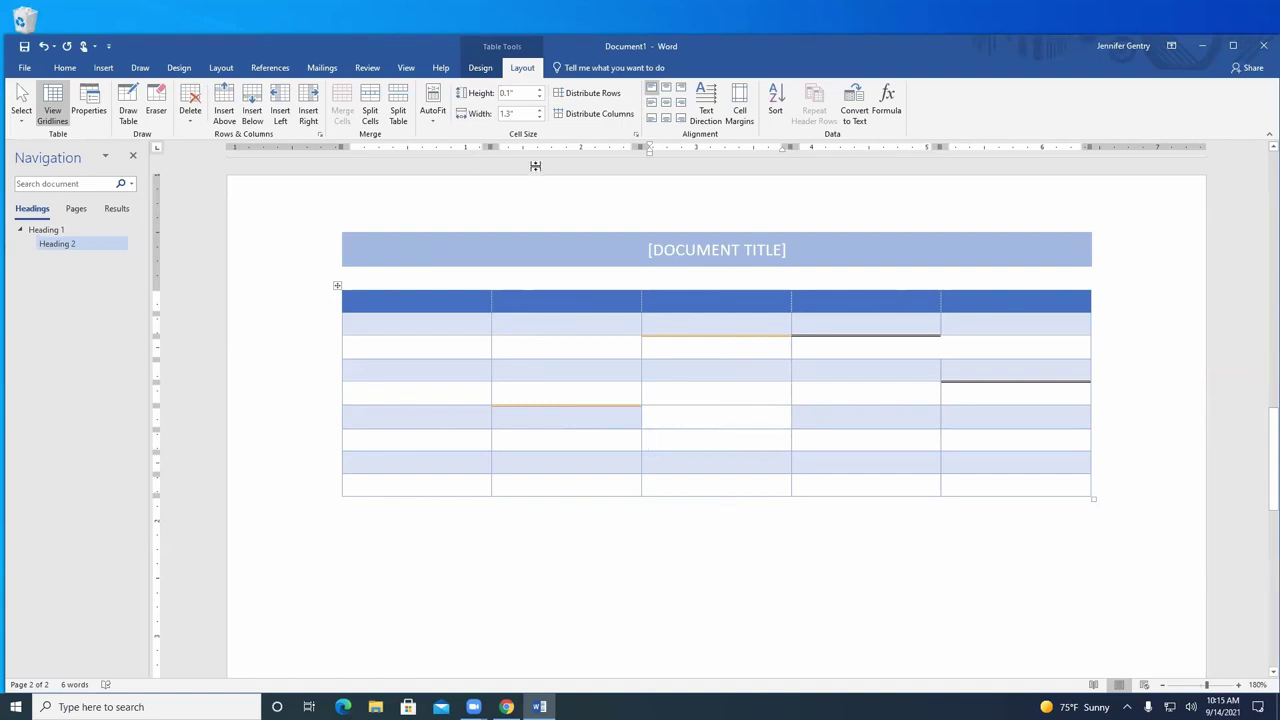
Narrow the first column to about 0.5 inch and the second column to about 1 inch
{"action": "left_click", "coordinate": [489, 322]}
{"action": "left_click", "coordinate": [490, 322]}
{"action": "left_click_drag", "start_coordinate": [490, 322], "coordinate": [399, 322]}
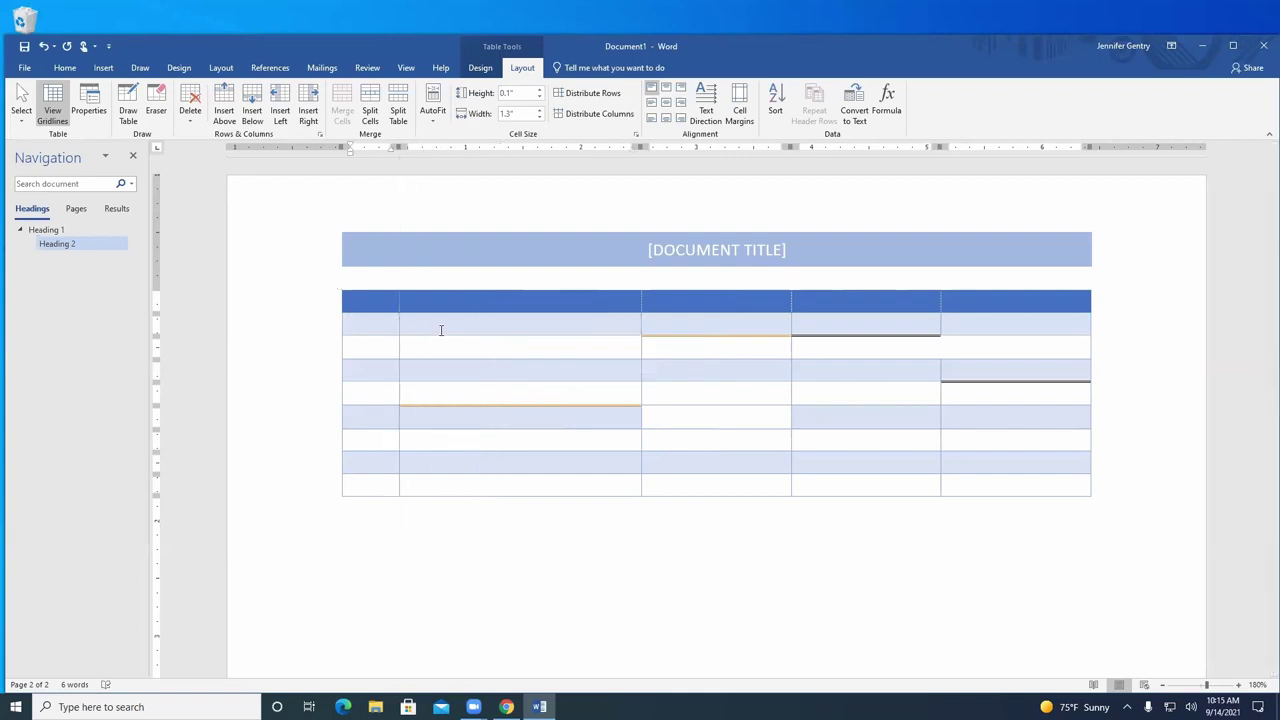
{"action": "left_click", "coordinate": [636, 327]}
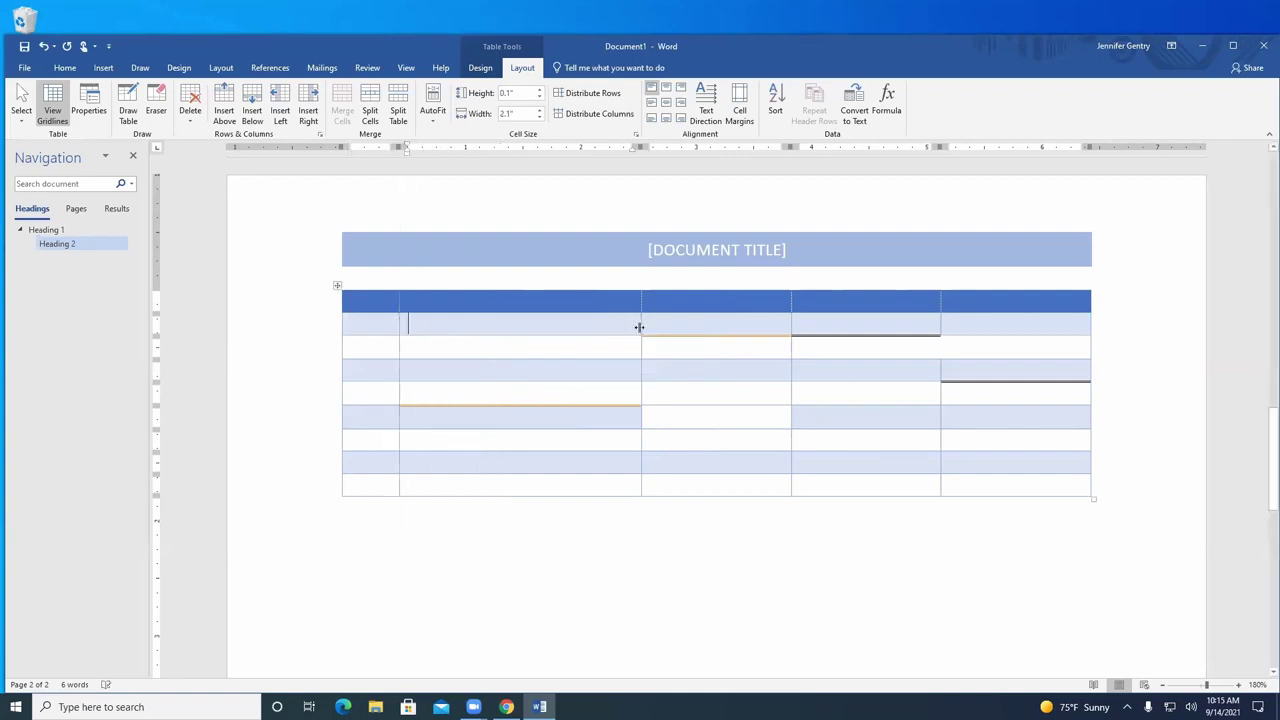
{"action": "left_click_drag", "start_coordinate": [640, 320], "coordinate": [515, 320]}
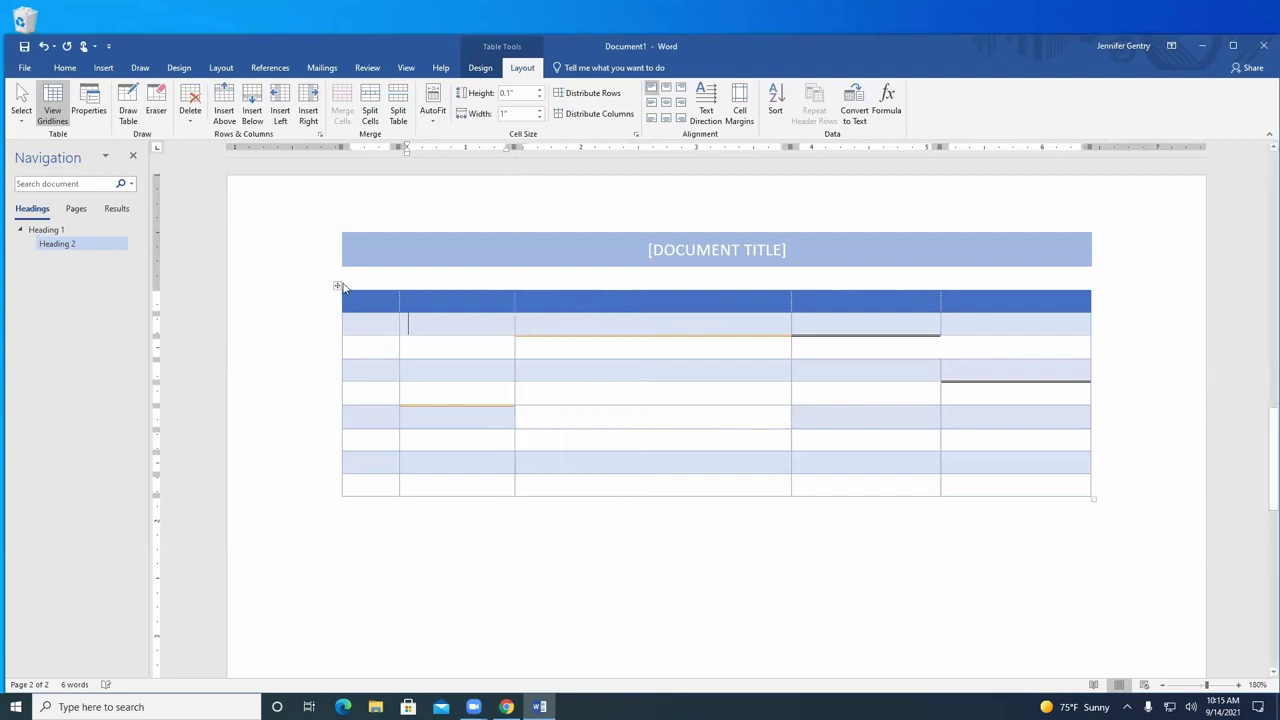
Distribute the columns of the whole table evenly and check the cells of the third row
{"action": "left_click", "coordinate": [337, 285]}
{"action": "left_click", "coordinate": [600, 114]}
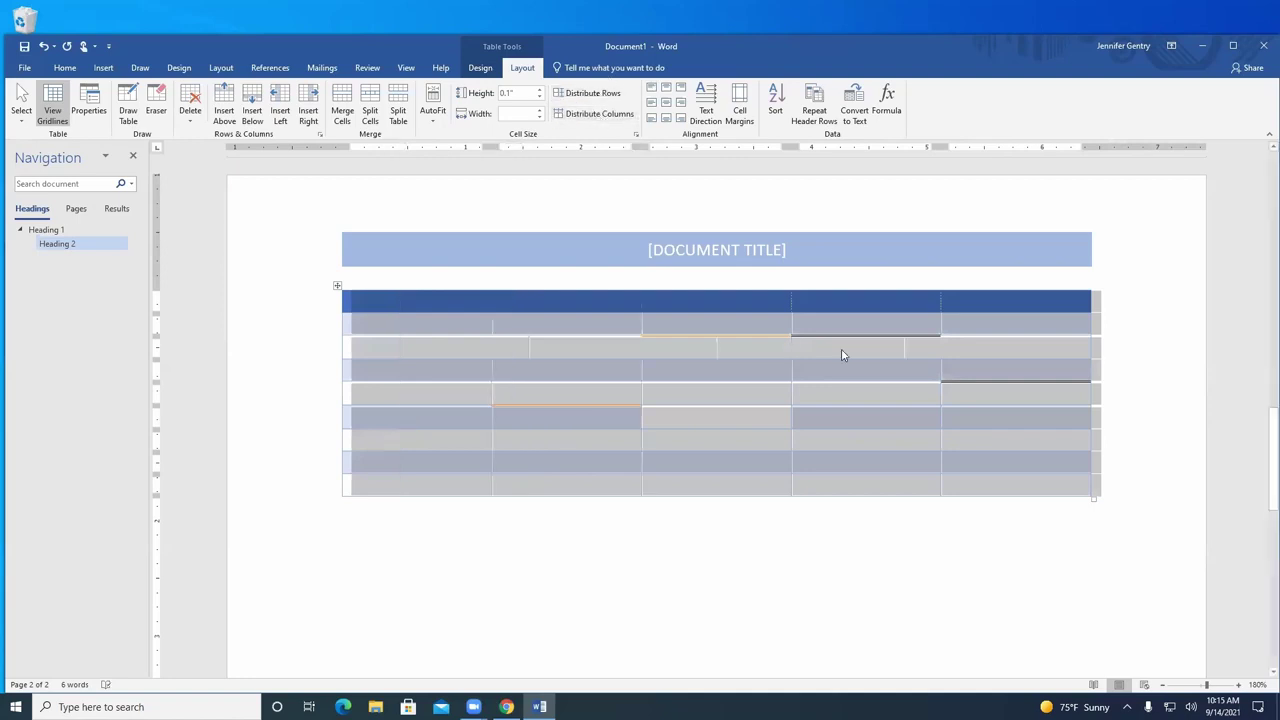
{"action": "left_click", "coordinate": [811, 640]}
{"action": "left_click", "coordinate": [493, 342]}
{"action": "left_click", "coordinate": [627, 348]}
{"action": "left_click", "coordinate": [748, 348]}
{"action": "left_click", "coordinate": [950, 343]}
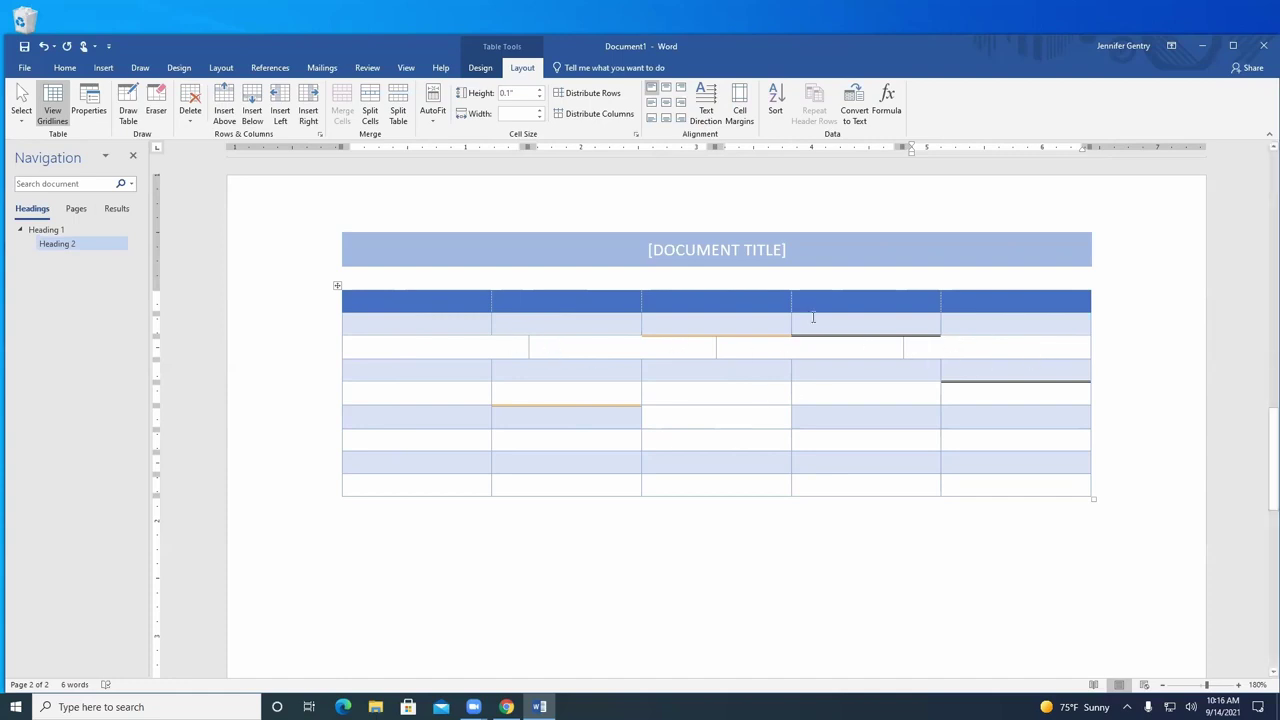
Enter "Hello" in the third cell of the table's header row
{"action": "left_click", "coordinate": [512, 370]}
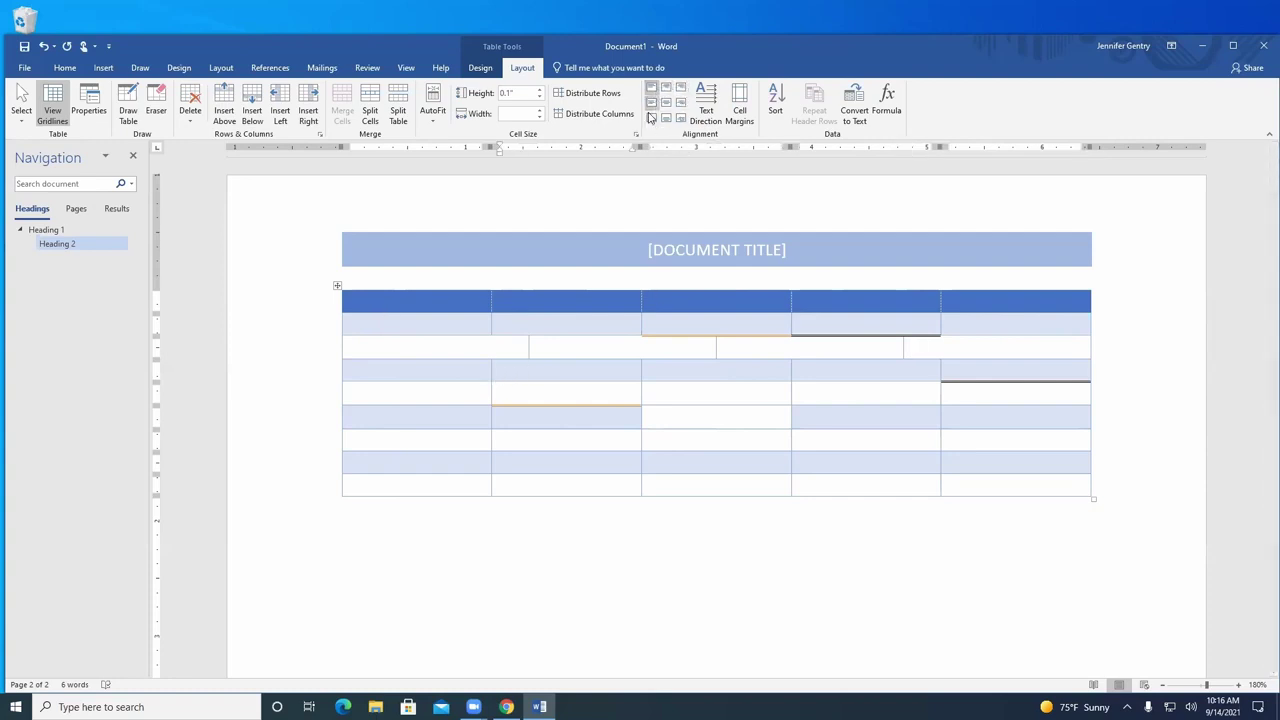
{"action": "left_click", "coordinate": [709, 297]}
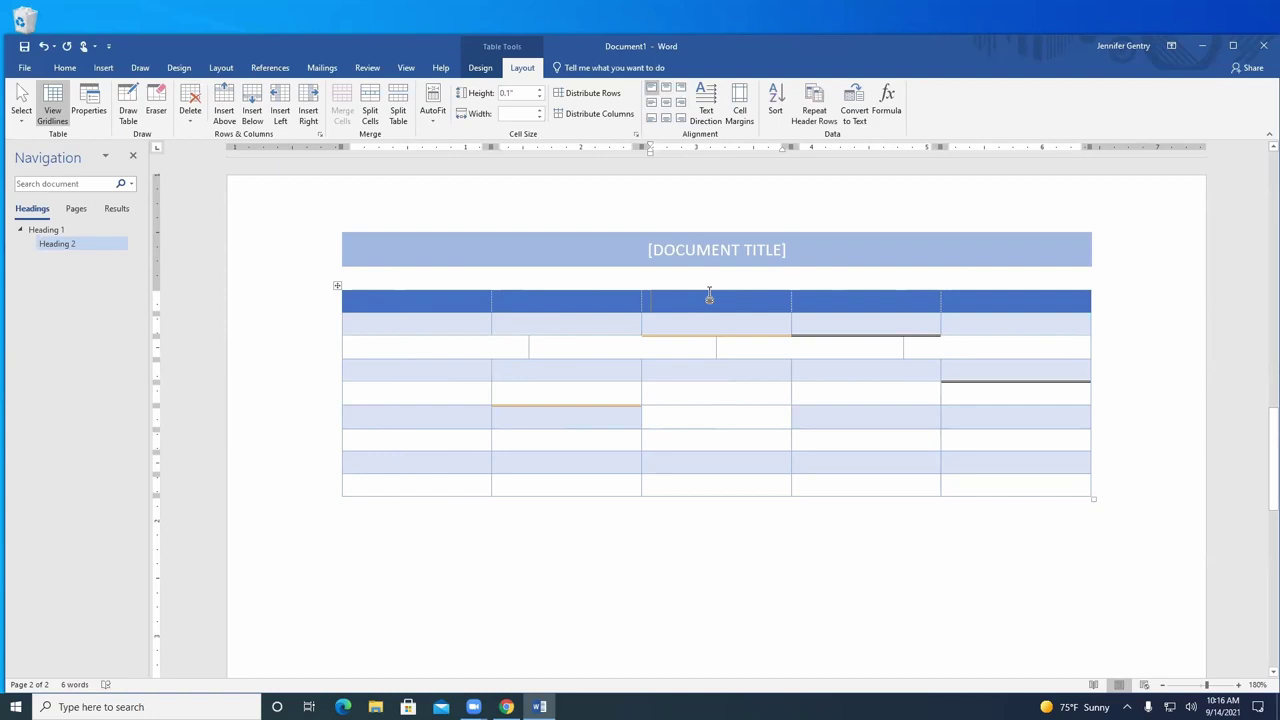
{"action": "type", "text": "Hello"}
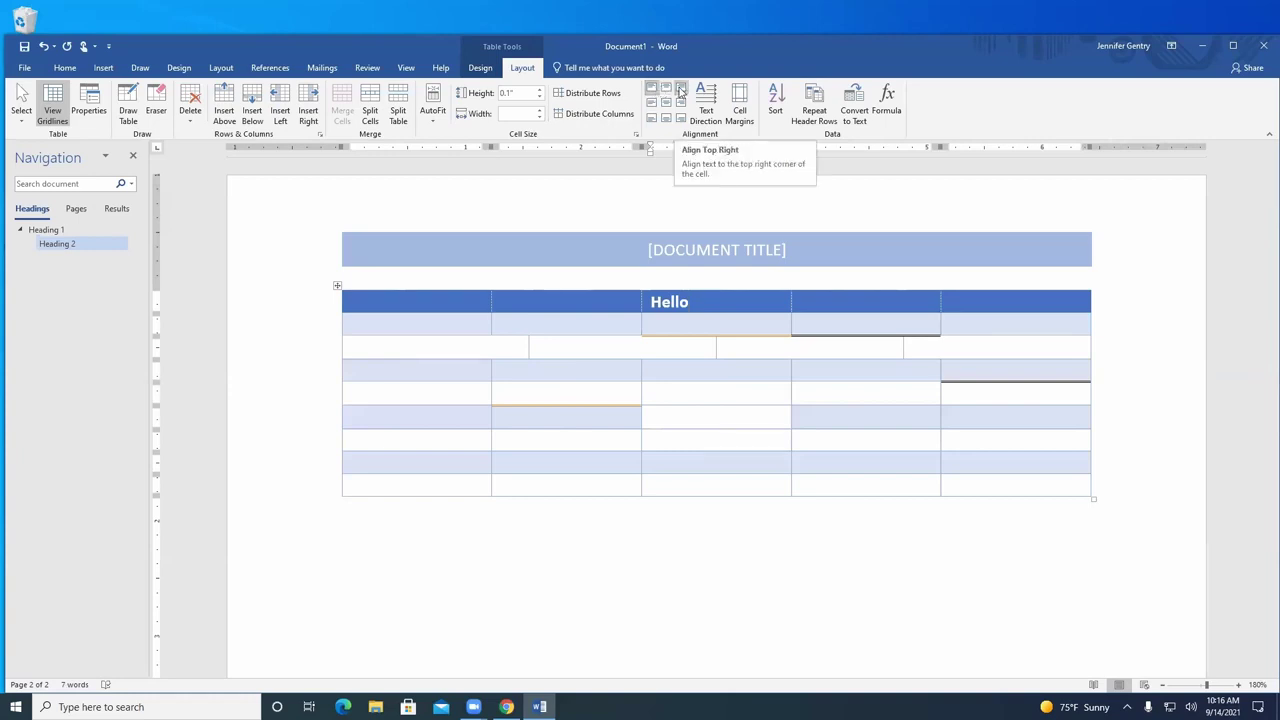
Center "Hello" horizontally and vertically in its cell and rotate the text to read from top to bottom
{"action": "left_click", "coordinate": [680, 92]}
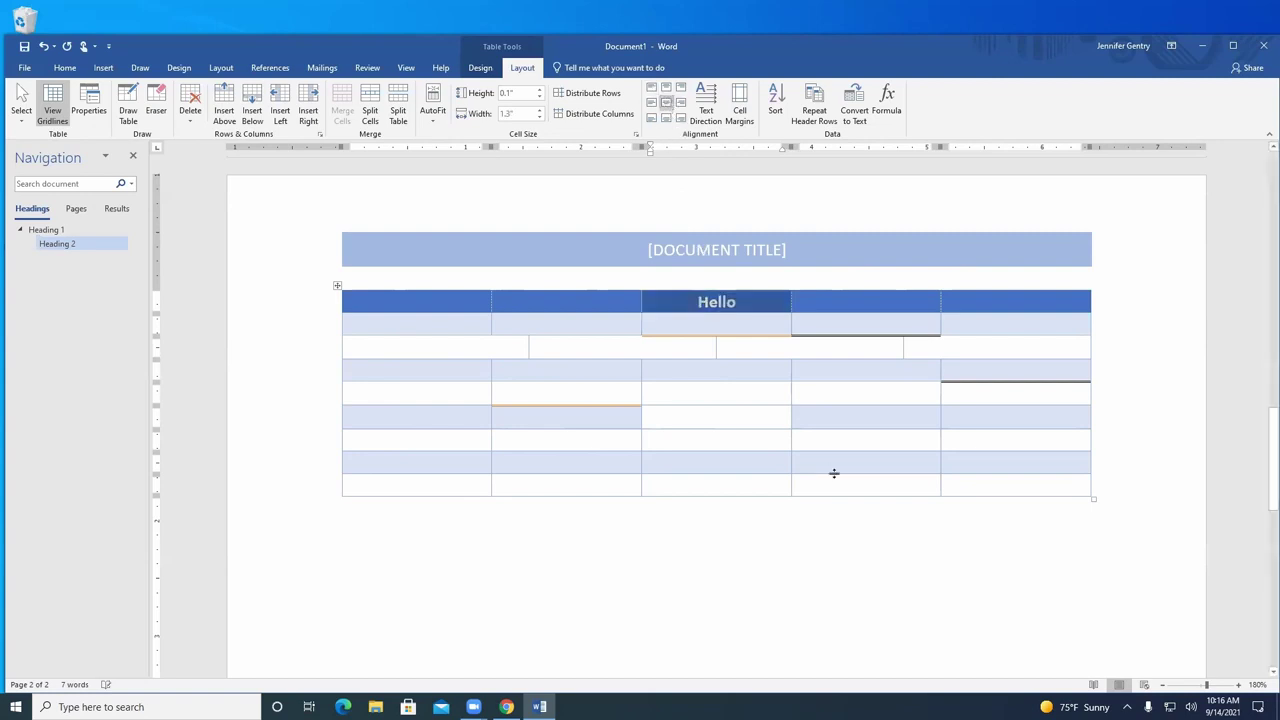
{"action": "key", "text": "Down"}
{"action": "key", "text": "Down"}
{"action": "key", "text": "Down"}
{"action": "key", "text": "Down"}
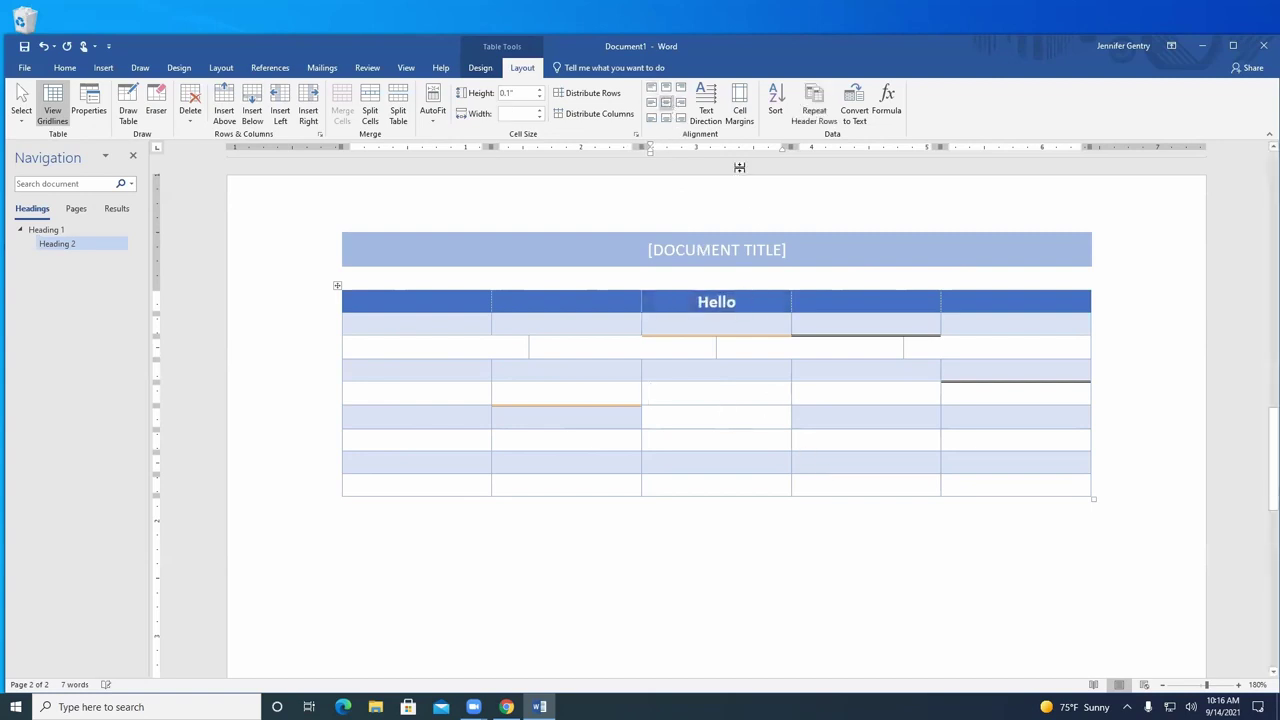
{"action": "left_click", "coordinate": [708, 102]}
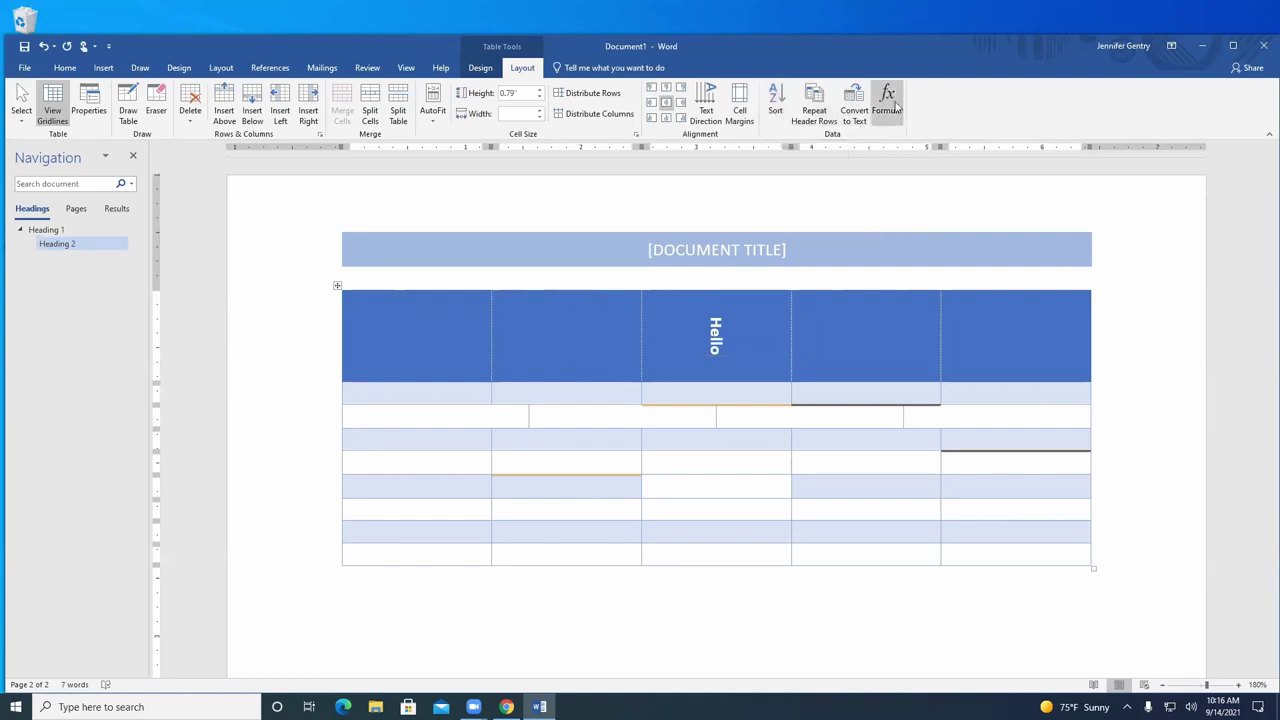
{"action": "left_click", "coordinate": [400, 443]}
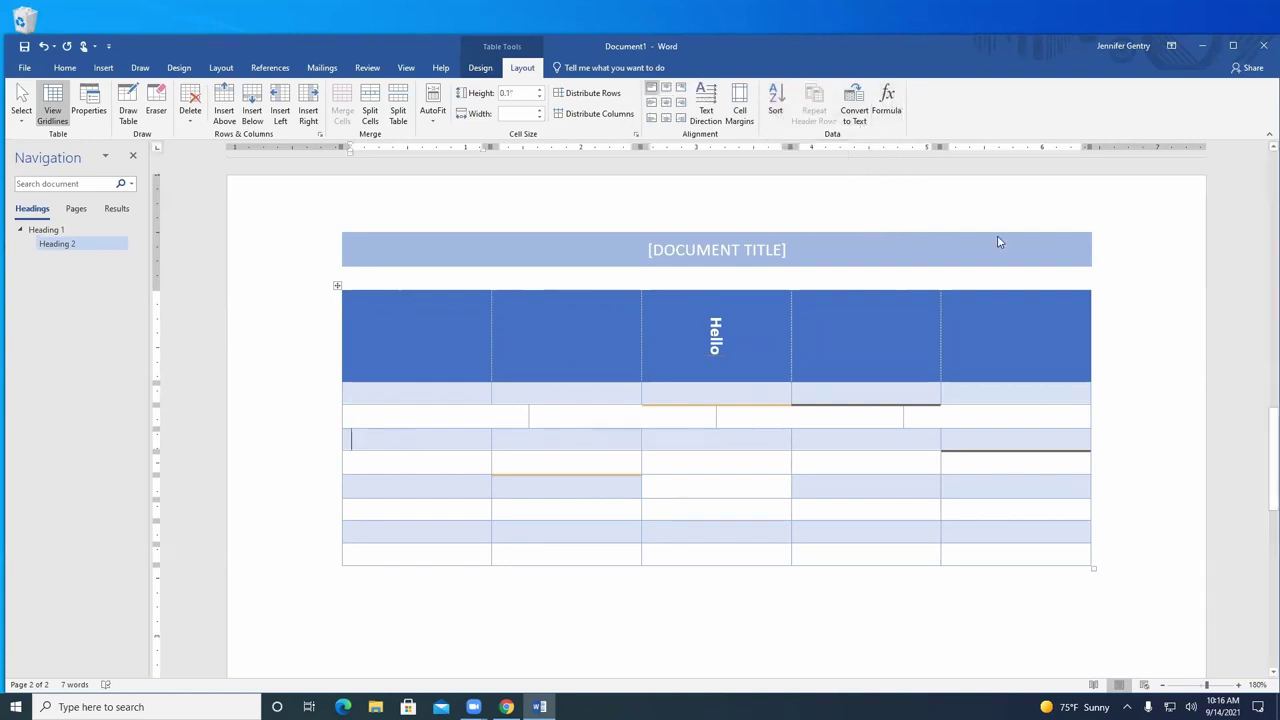
Examine the formula settings for the table cell and close them without adding a formula
{"action": "left_click", "coordinate": [887, 100]}
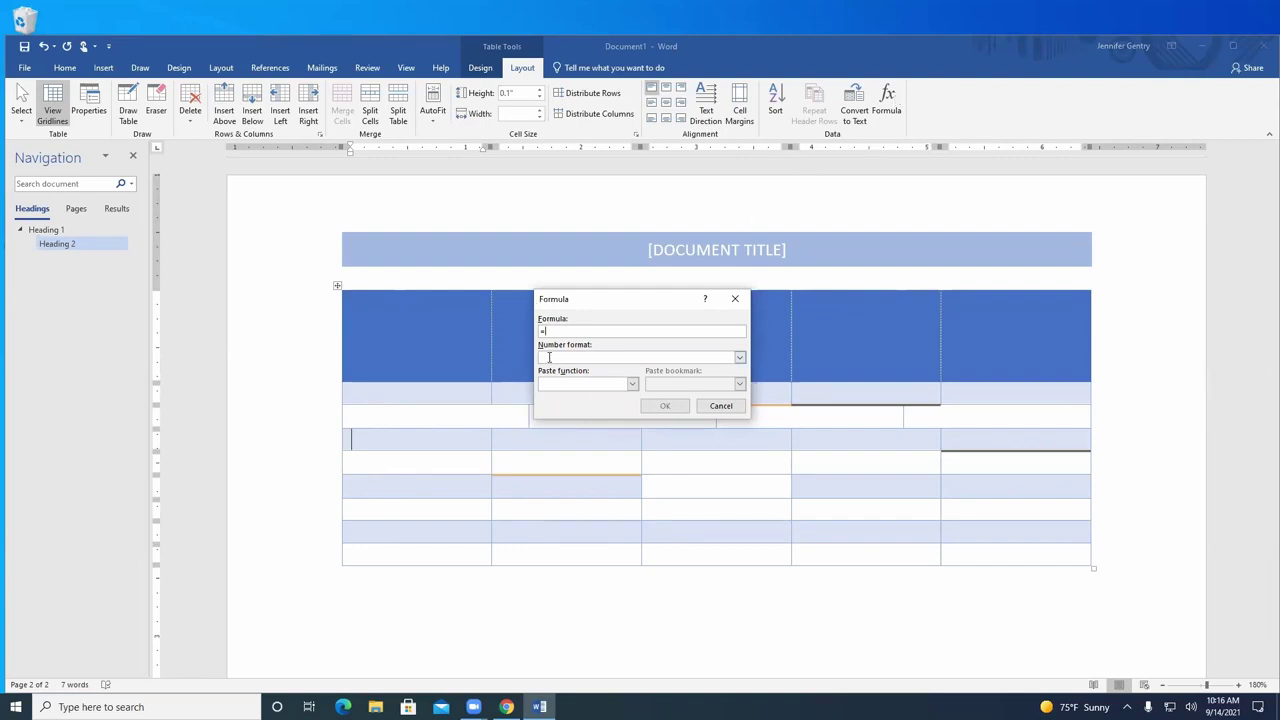
{"action": "left_click", "coordinate": [722, 406]}
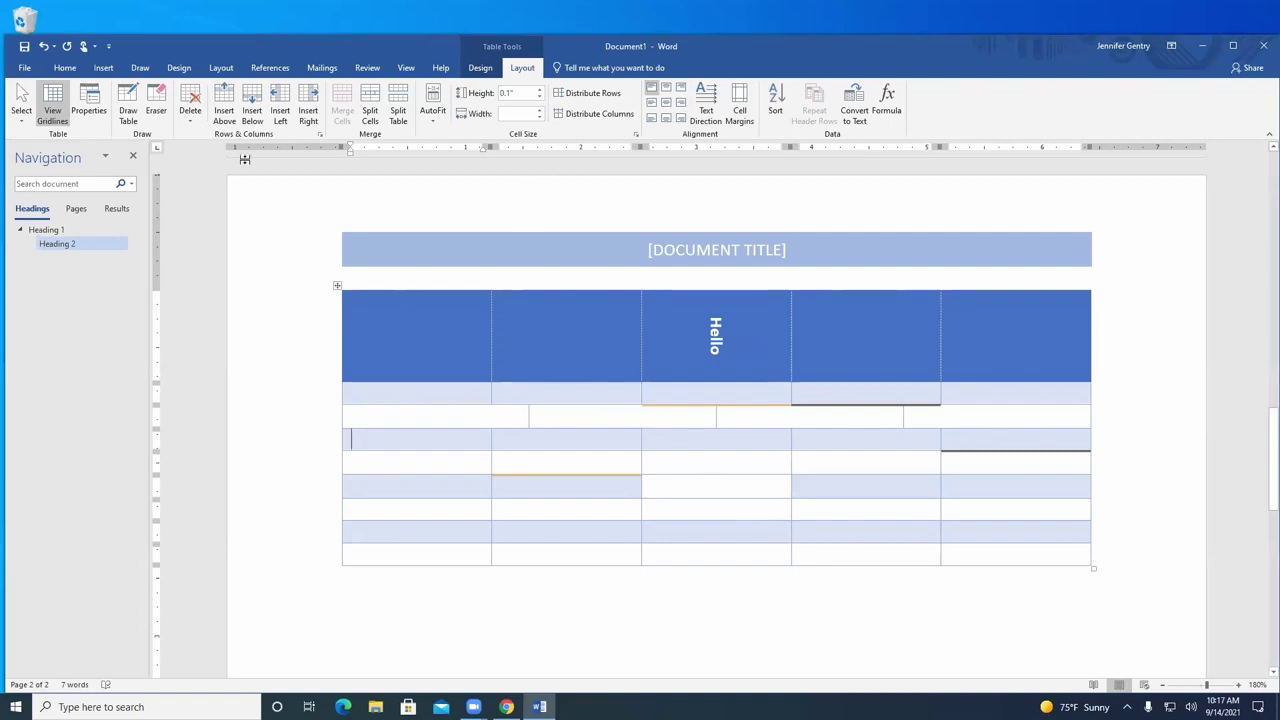
Insert the online picture of dark bookshelves with ladders from the Books category on the blank line below Heading 3
{"action": "left_click", "coordinate": [103, 68]}
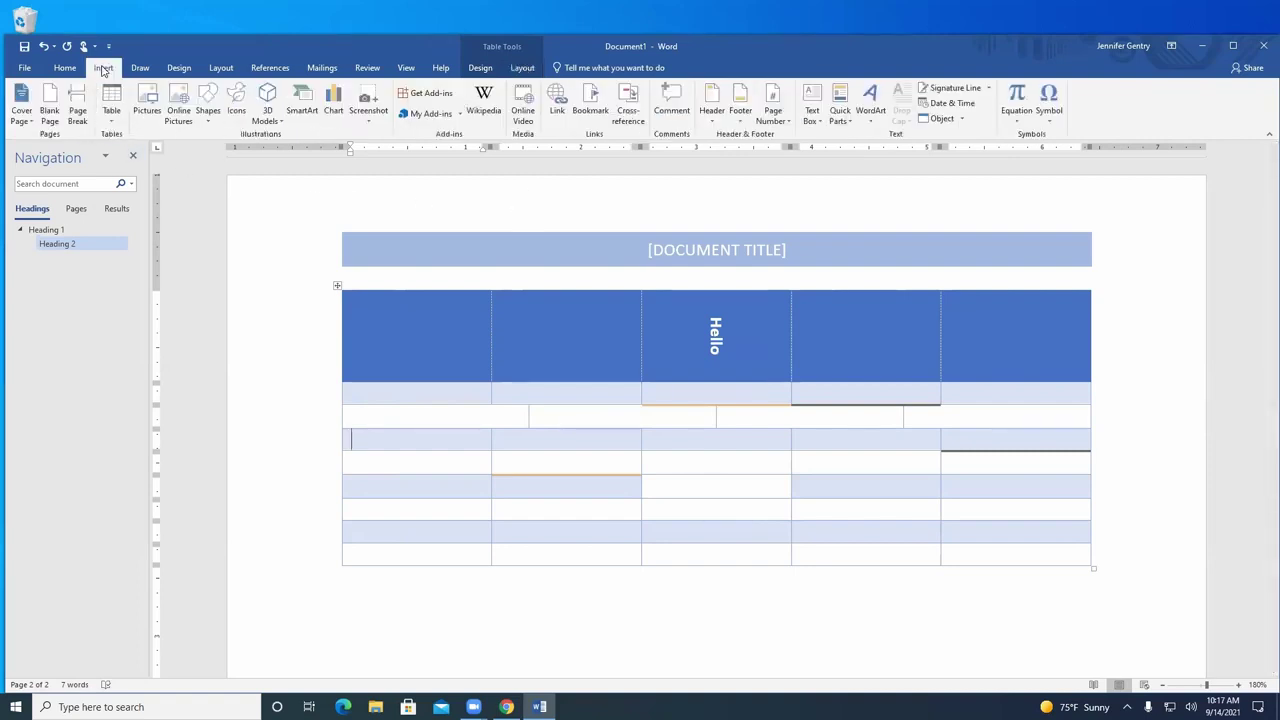
{"action": "scroll", "coordinate": [585, 438], "scroll_direction": "up", "scroll_amount": 10}
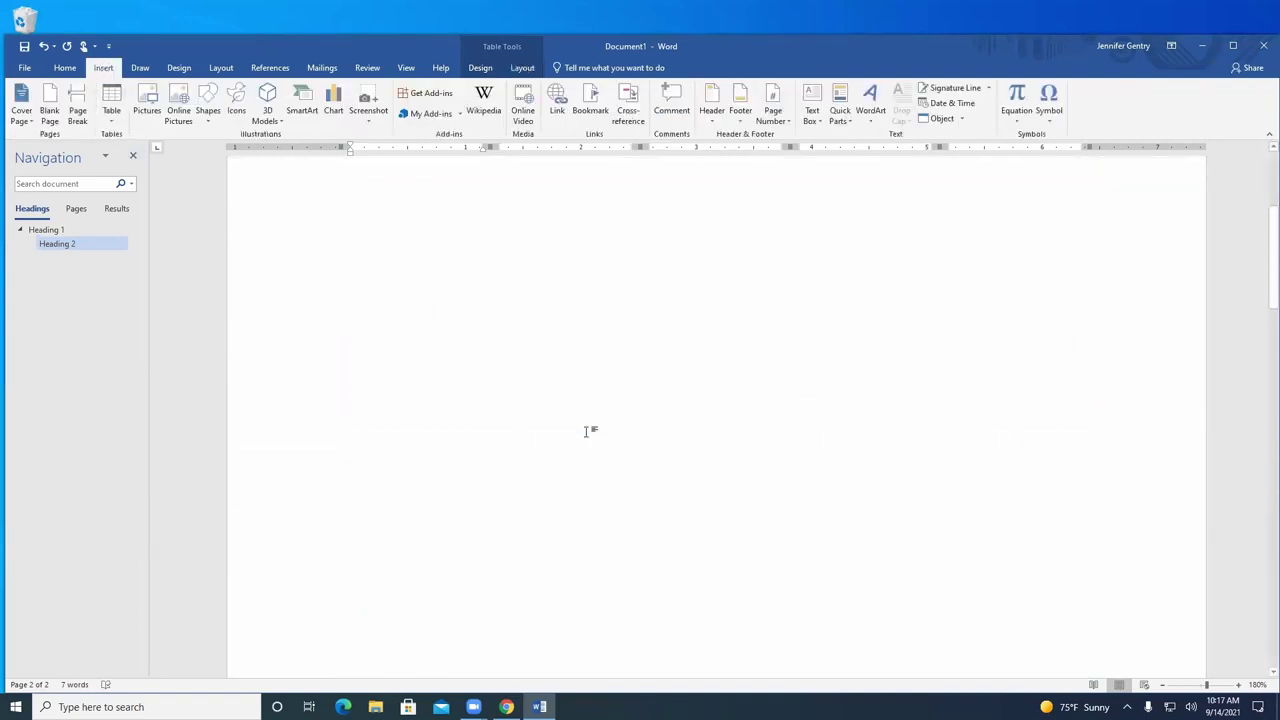
{"action": "left_click", "coordinate": [434, 386]}
{"action": "key", "text": "Down"}
{"action": "key", "text": "Down"}
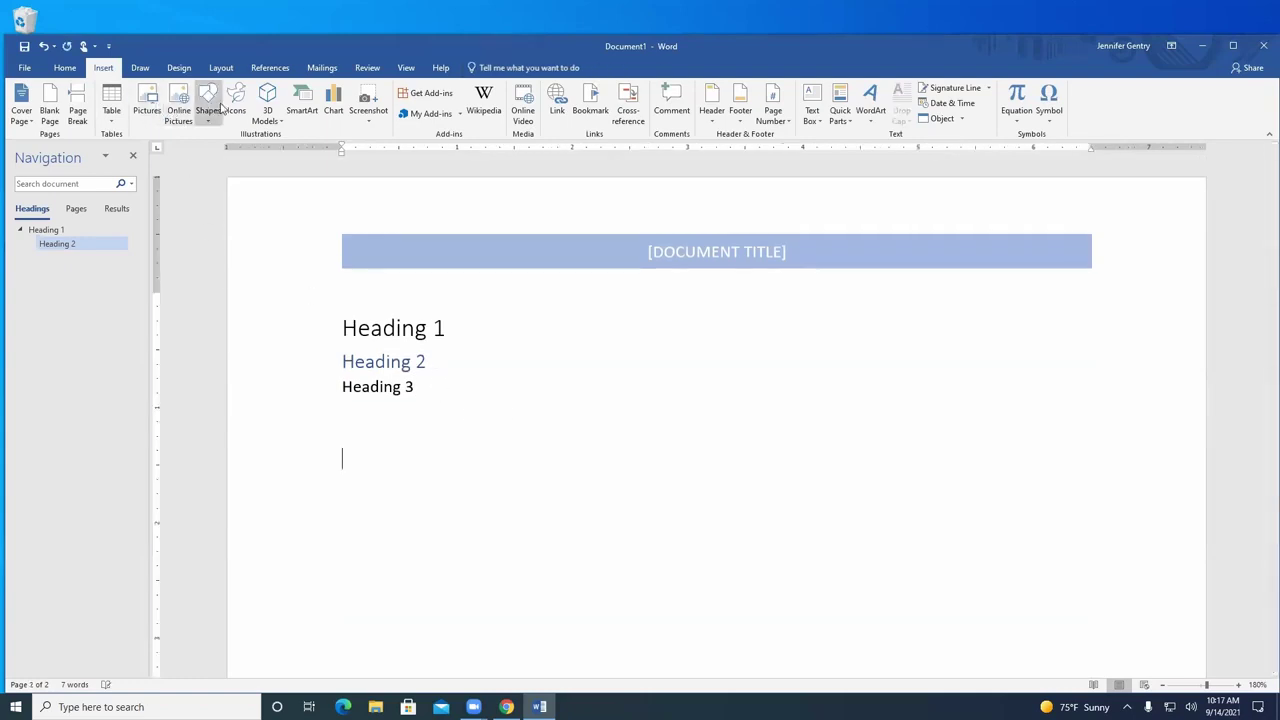
{"action": "left_click", "coordinate": [179, 110]}
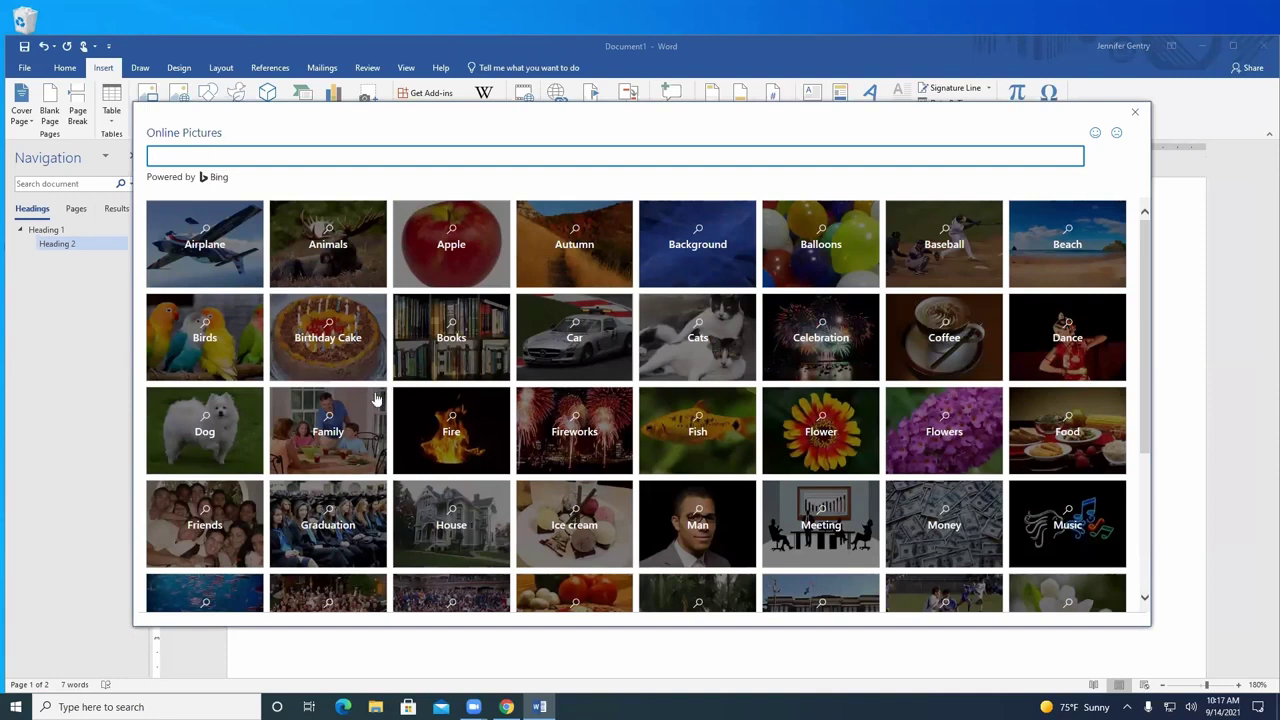
{"action": "left_click", "coordinate": [431, 352]}
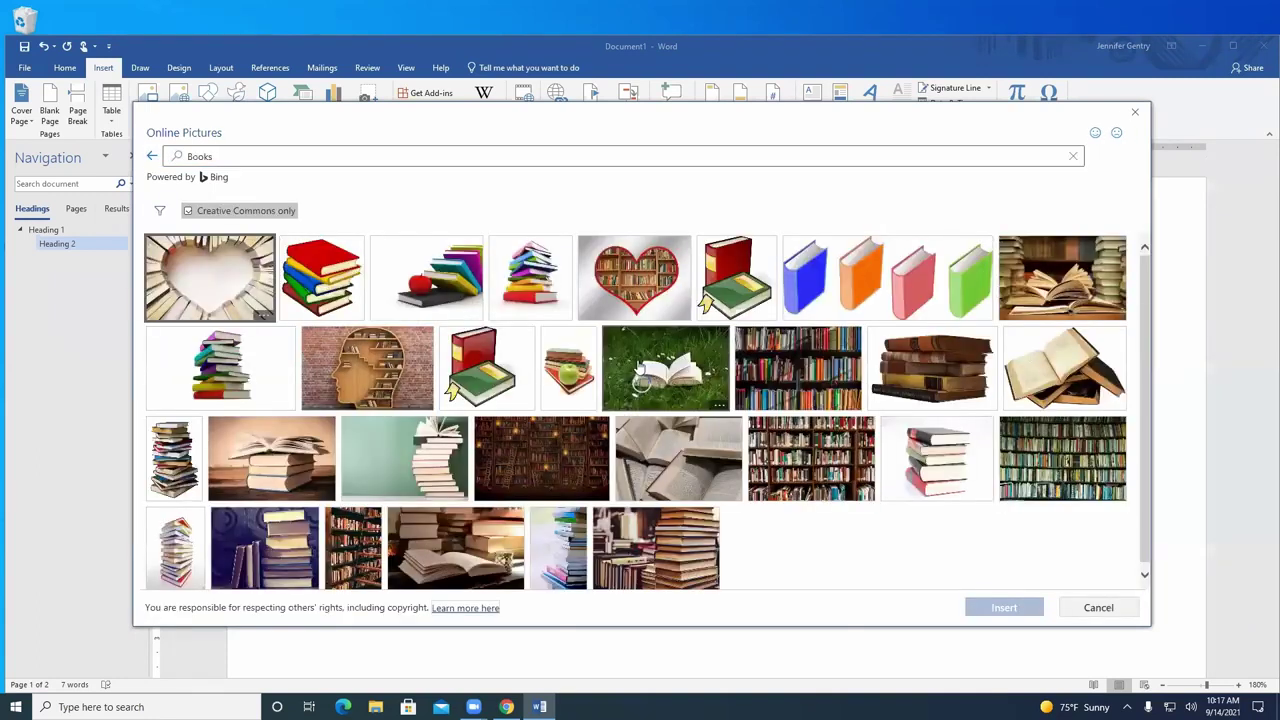
{"action": "left_click", "coordinate": [544, 480]}
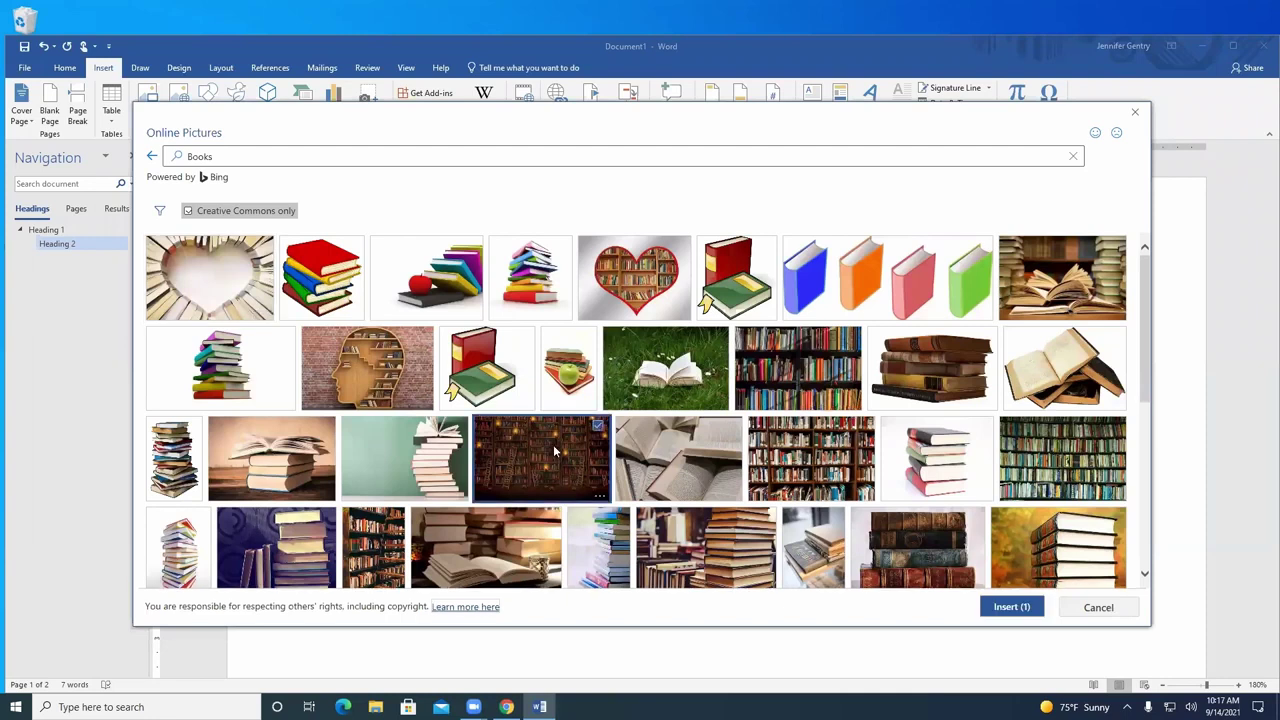
{"action": "left_click", "coordinate": [1006, 608]}
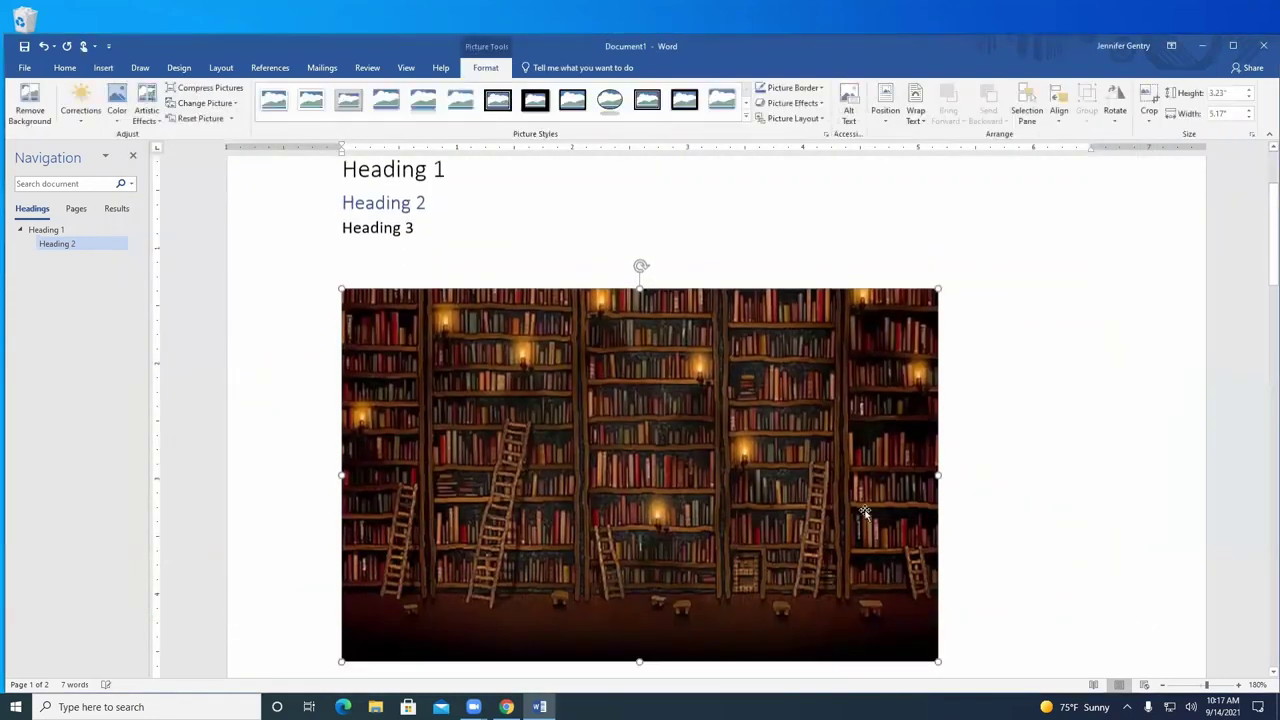
Try the black-framed oval, thick black matte and tilted rounded picture styles on the bookshelf picture
{"action": "scroll", "coordinate": [823, 457], "scroll_direction": "down", "scroll_amount": 2}
{"action": "scroll", "coordinate": [871, 500], "scroll_direction": "up", "scroll_amount": 1}
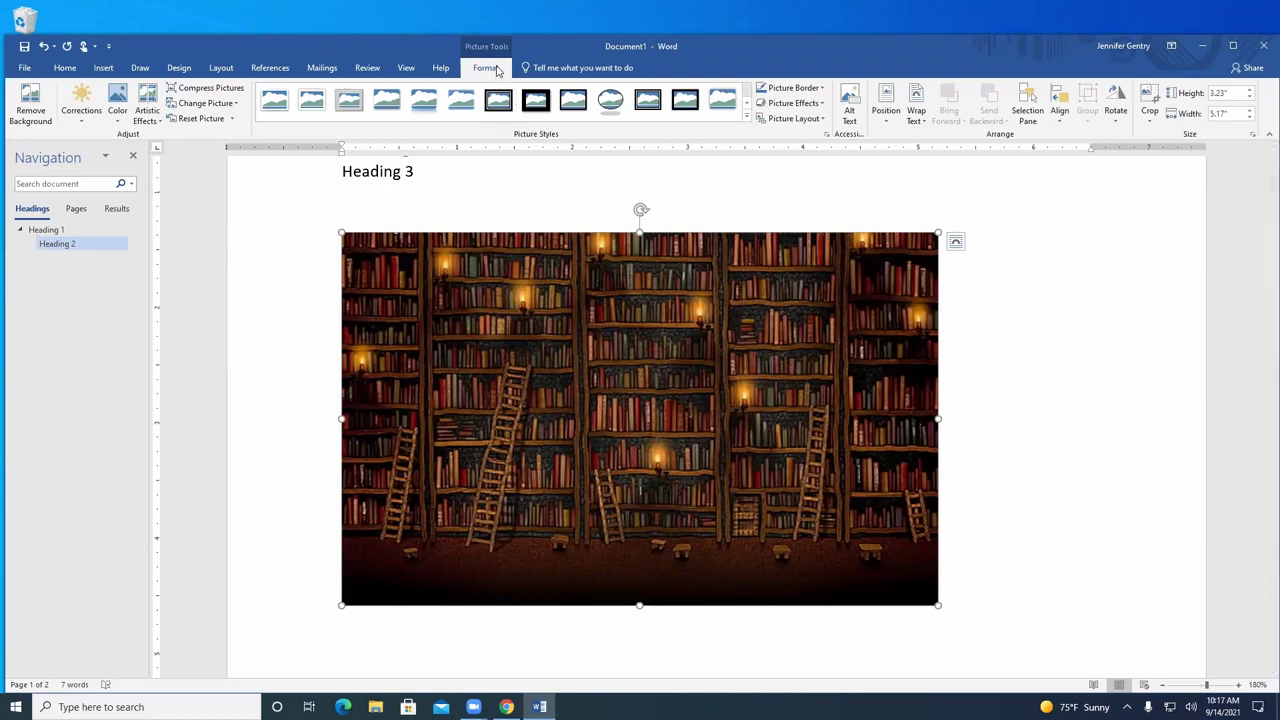
{"action": "left_click", "coordinate": [746, 117]}
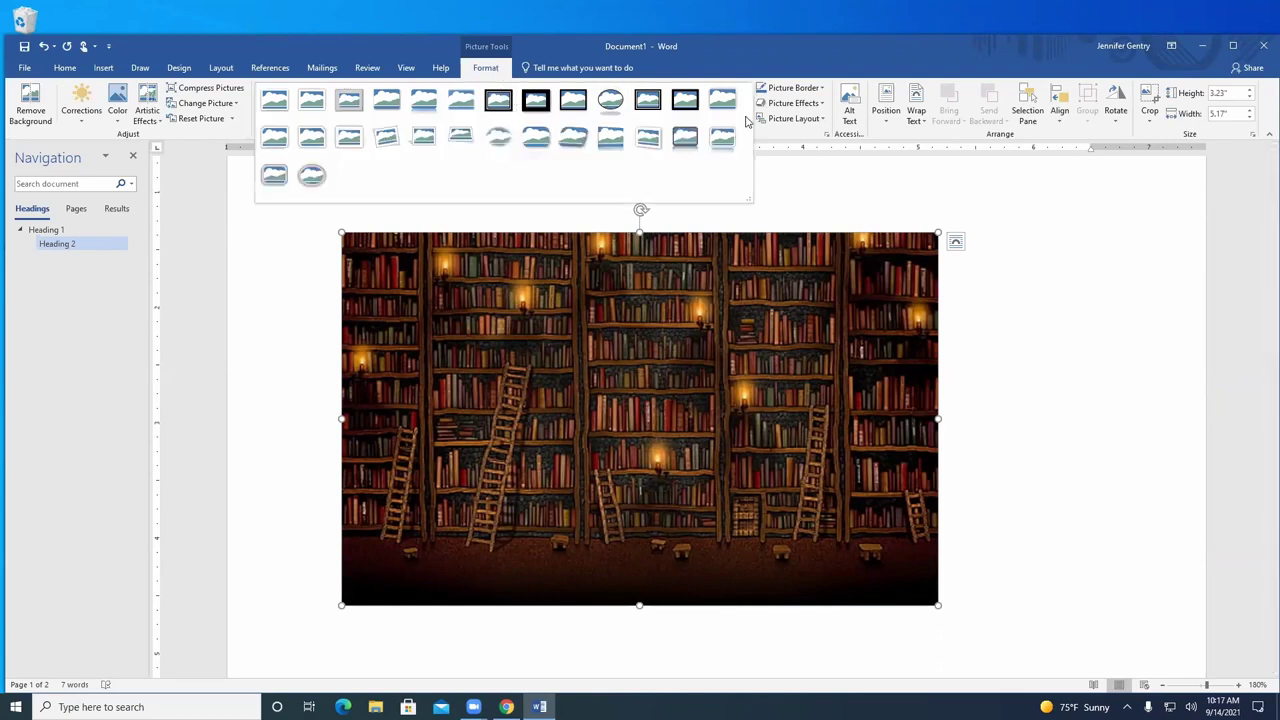
{"action": "left_click", "coordinate": [610, 100]}
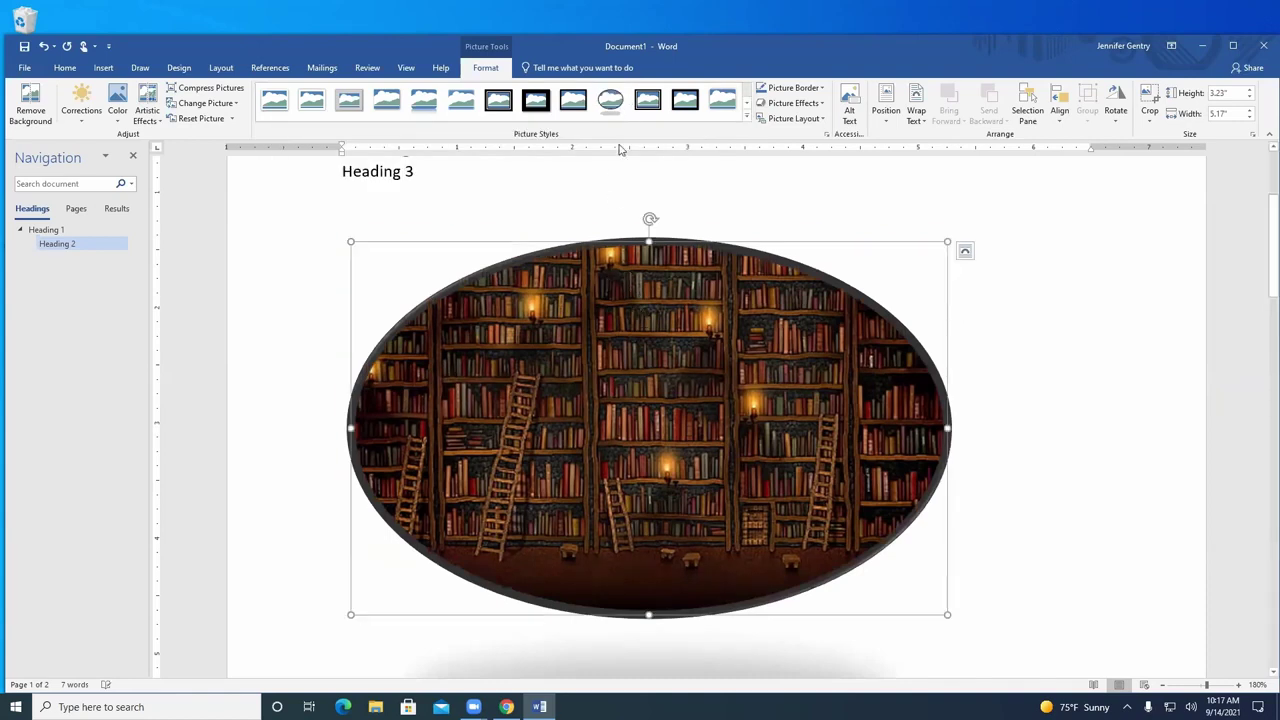
{"action": "left_click", "coordinate": [536, 100]}
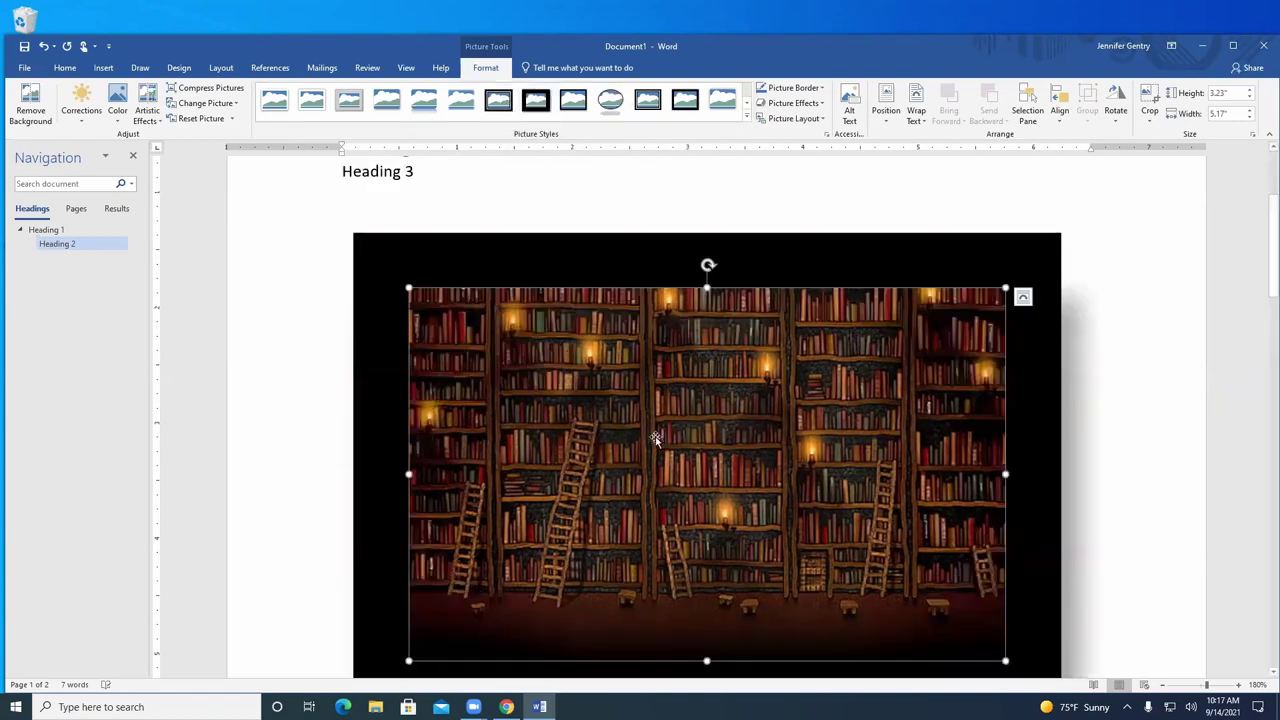
{"action": "left_click", "coordinate": [746, 118]}
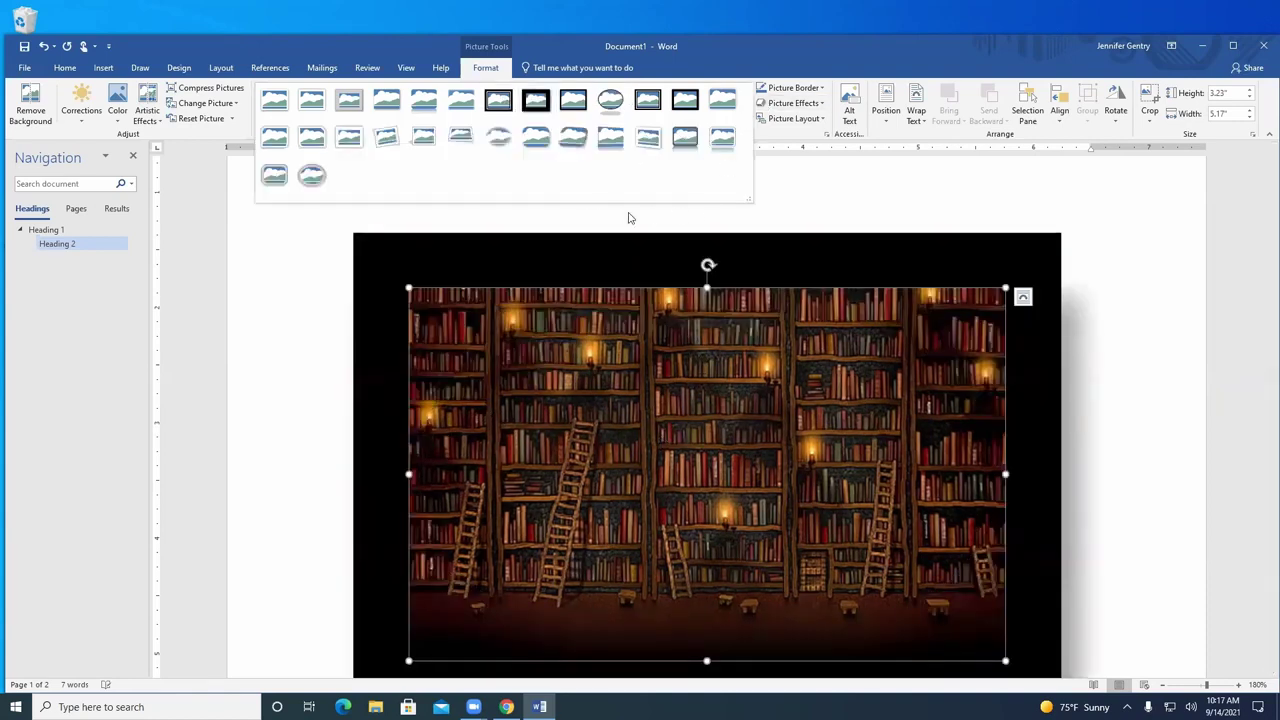
{"action": "left_click", "coordinate": [568, 142]}
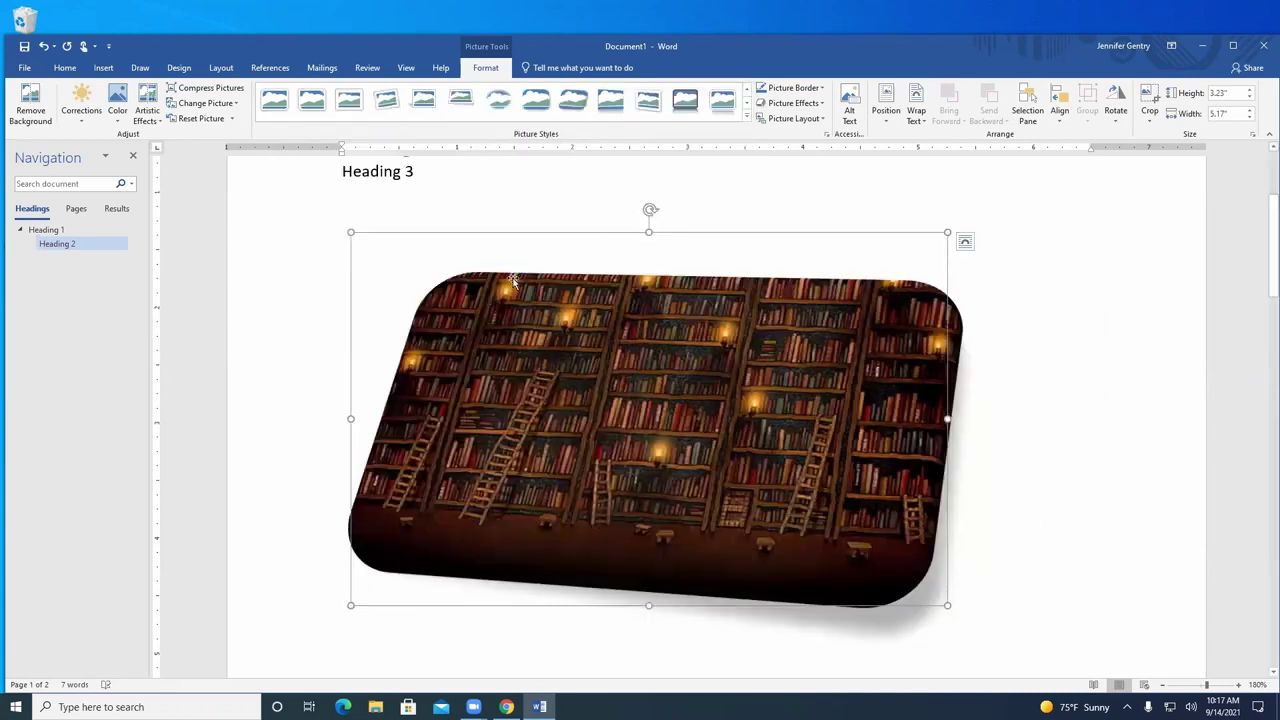
Apply the soft-edged oval picture style to the bookshelf picture
{"action": "left_click", "coordinate": [746, 118]}
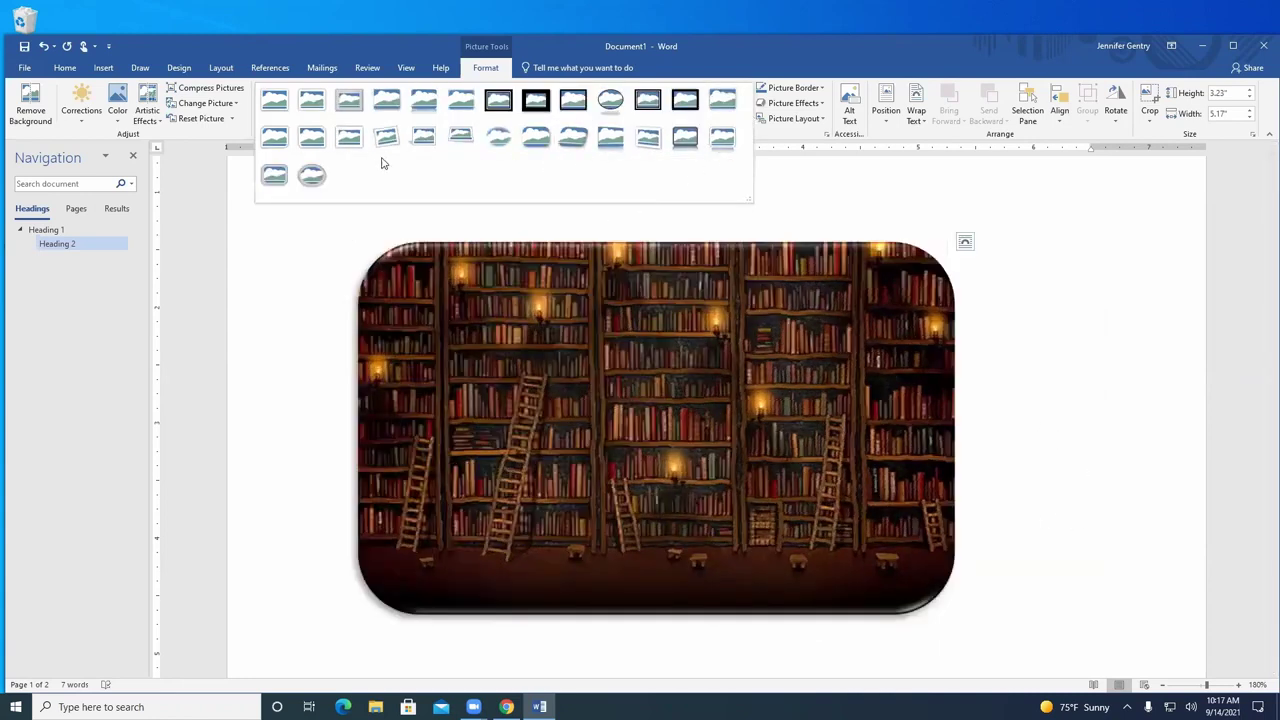
{"action": "left_click", "coordinate": [498, 137]}
{"action": "left_click", "coordinate": [1156, 521]}
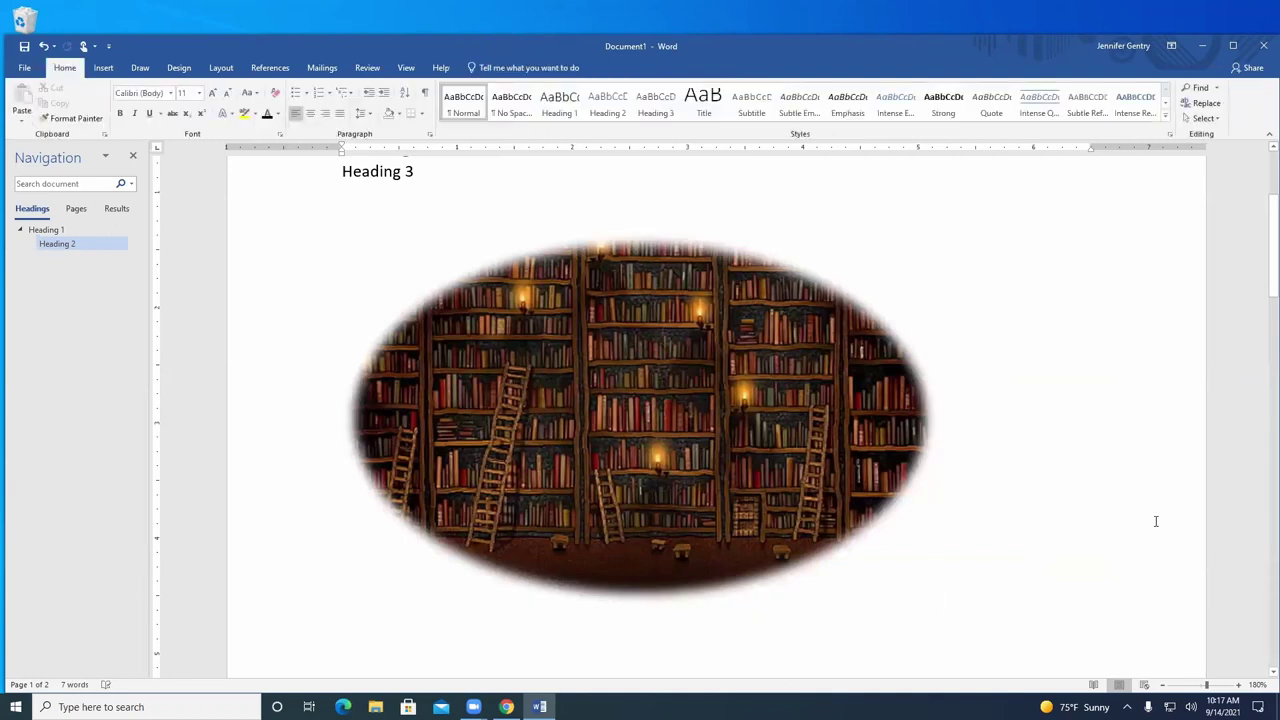
Check the picture position choices and set the bookshelf picture's text wrapping to Behind Text
{"action": "double_click", "coordinate": [667, 374]}
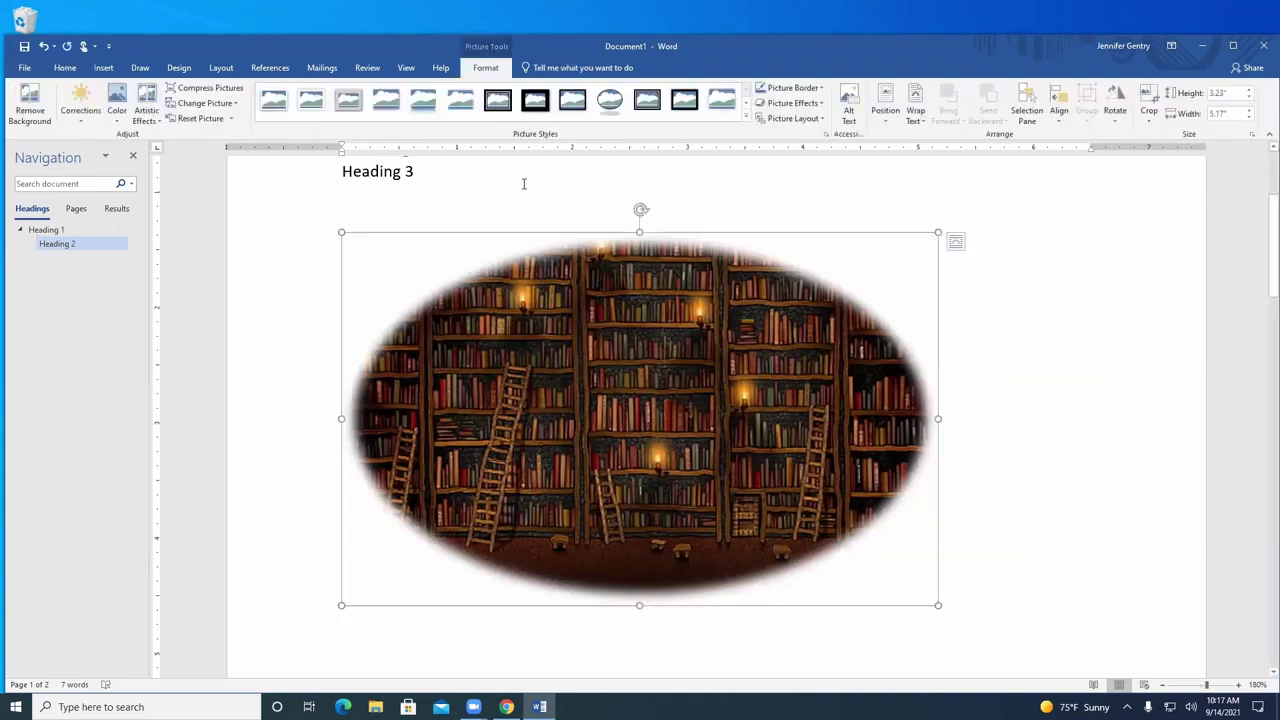
{"action": "left_click", "coordinate": [884, 118]}
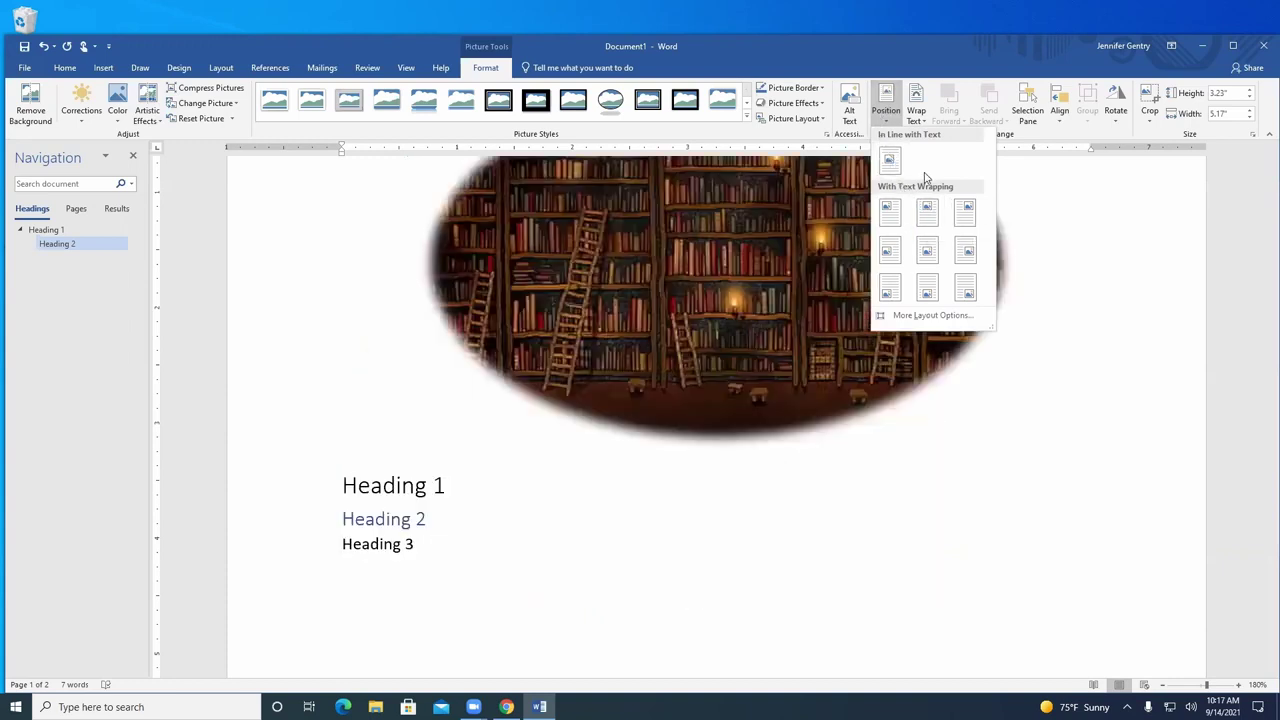
{"action": "left_click", "coordinate": [916, 114]}
{"action": "left_click", "coordinate": [916, 114]}
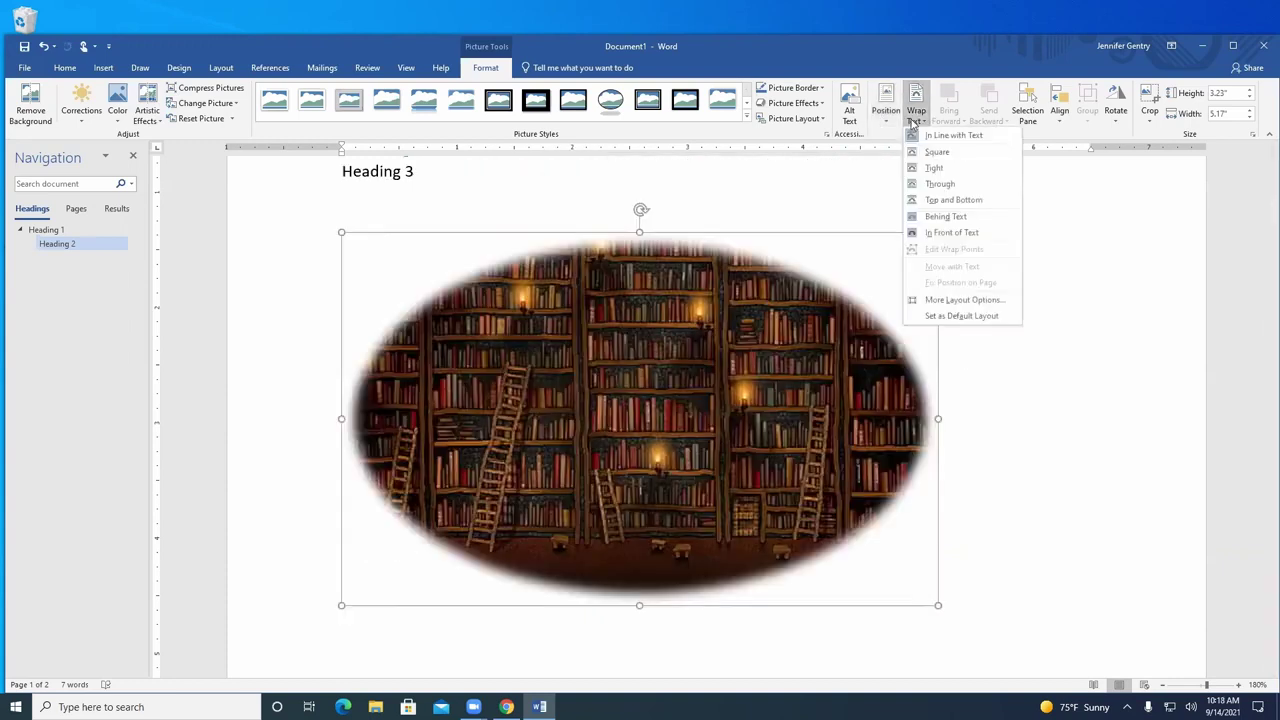
{"action": "left_click", "coordinate": [935, 217]}
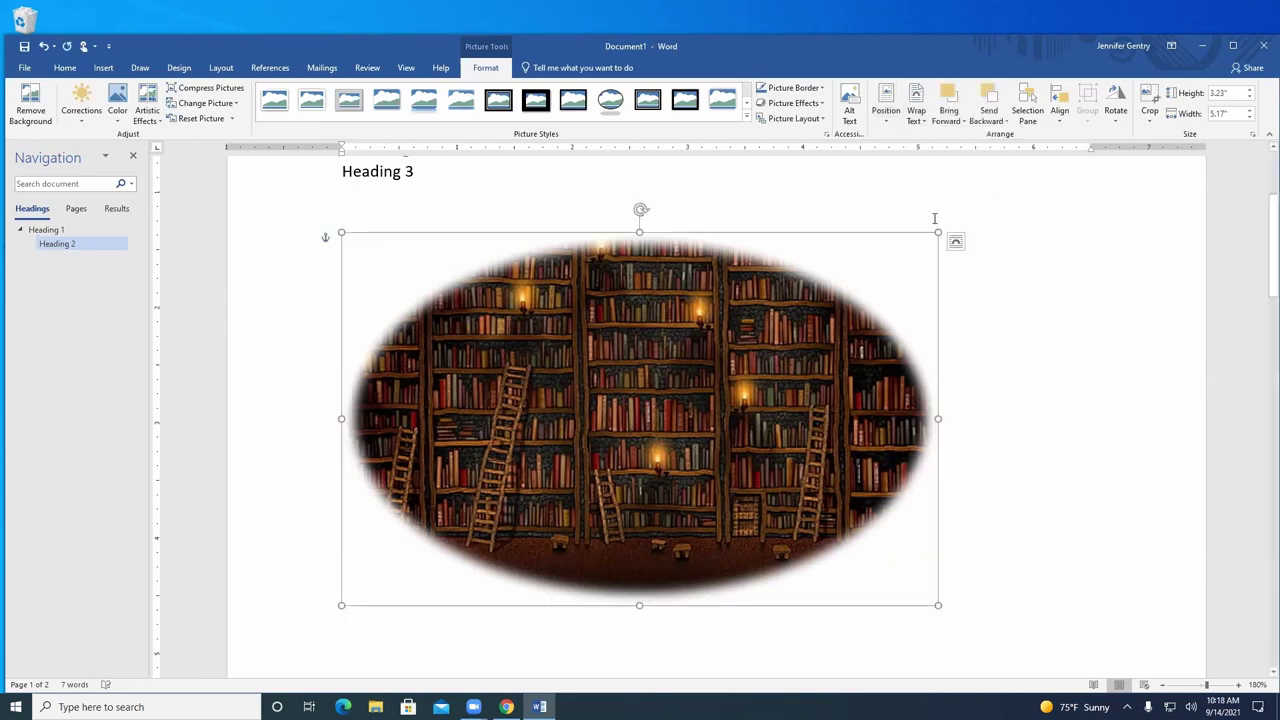
Move the bookshelf picture up so that it overlaps the three headings and the document title banner
{"action": "scroll", "coordinate": [925, 400], "scroll_direction": "down", "scroll_amount": 2}
{"action": "scroll", "coordinate": [600, 420], "scroll_direction": "up", "scroll_amount": 3}
{"action": "left_click_drag", "start_coordinate": [568, 430], "coordinate": [548, 282]}
{"action": "scroll", "coordinate": [651, 457], "scroll_direction": "up", "scroll_amount": 3}
{"action": "left_click", "coordinate": [577, 450]}
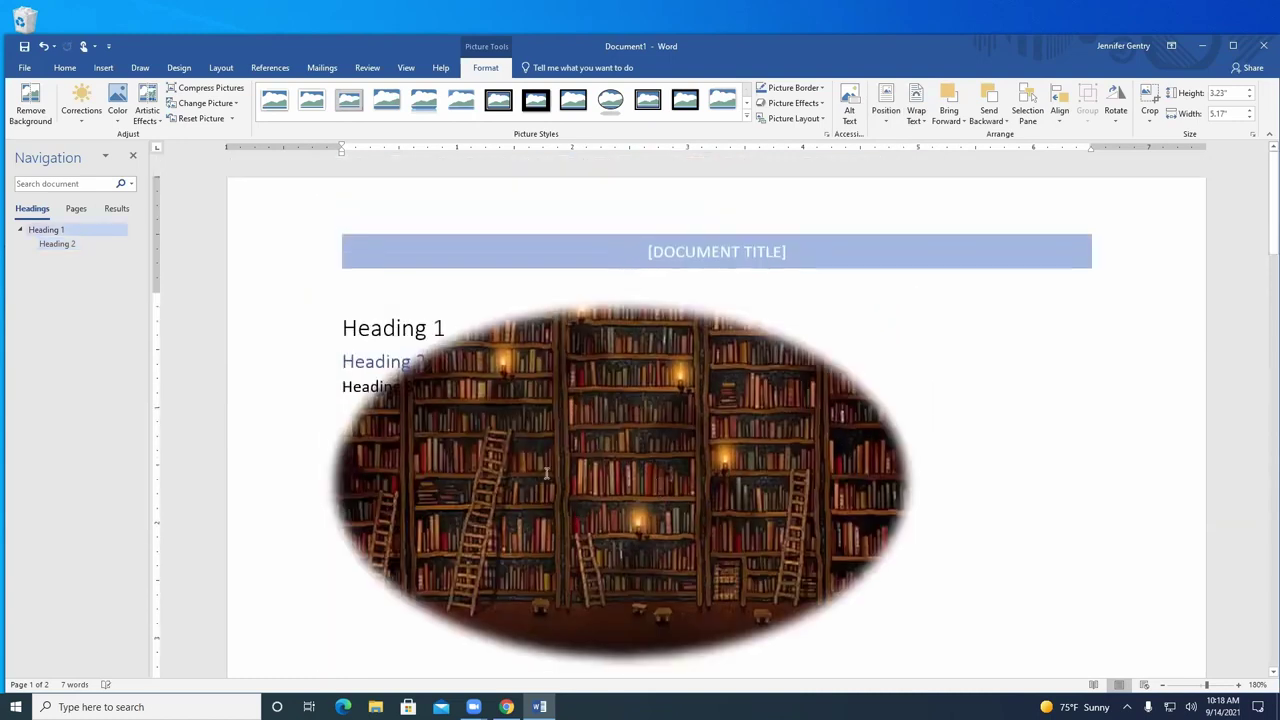
{"action": "left_click_drag", "start_coordinate": [533, 422], "coordinate": [431, 344]}
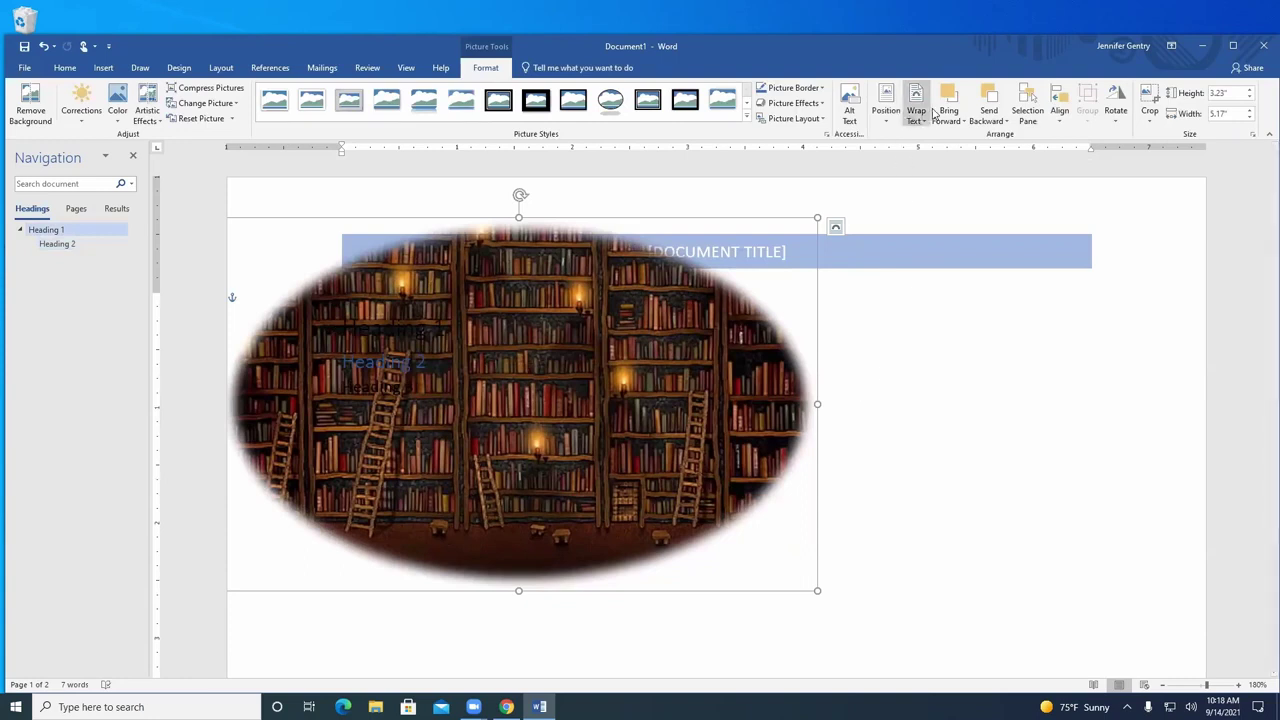
Set the bookshelf picture's wrapping to In Front of Text and move it below the title banner, just right of the headings
{"action": "left_click", "coordinate": [914, 117]}
{"action": "left_click", "coordinate": [936, 234]}
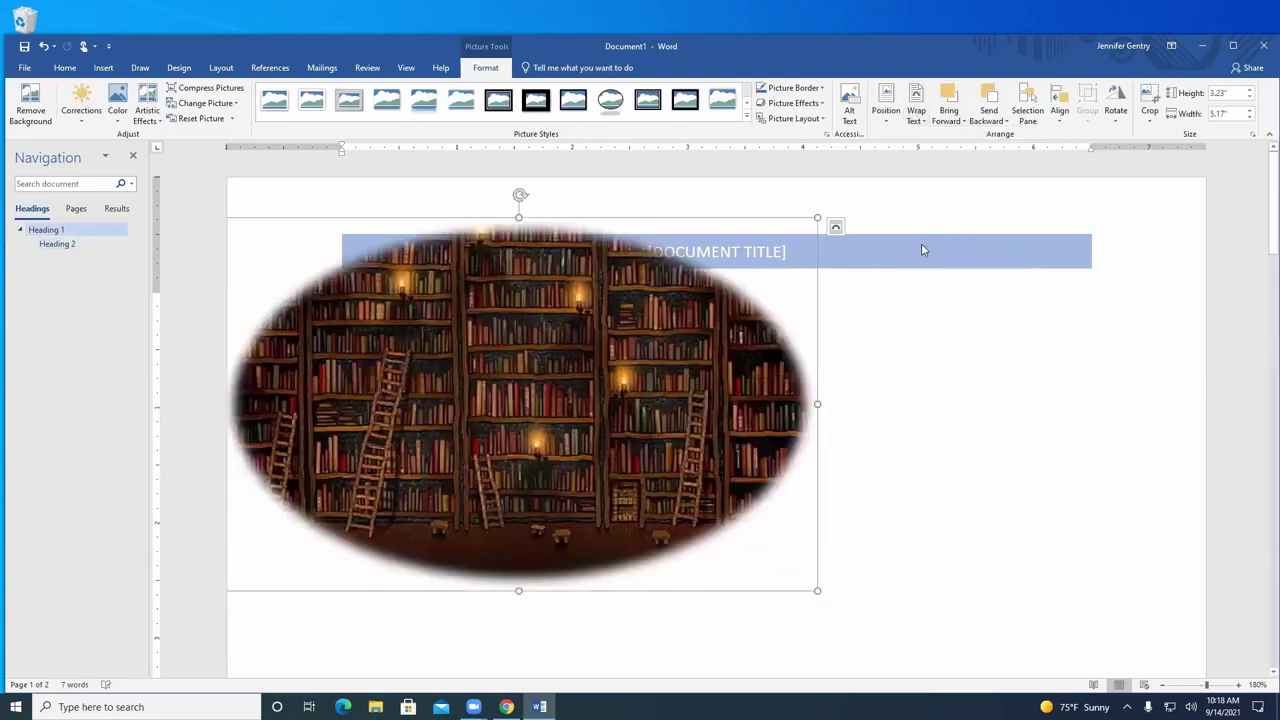
{"action": "left_click_drag", "start_coordinate": [635, 452], "coordinate": [884, 552]}
{"action": "left_click", "coordinate": [1156, 511]}
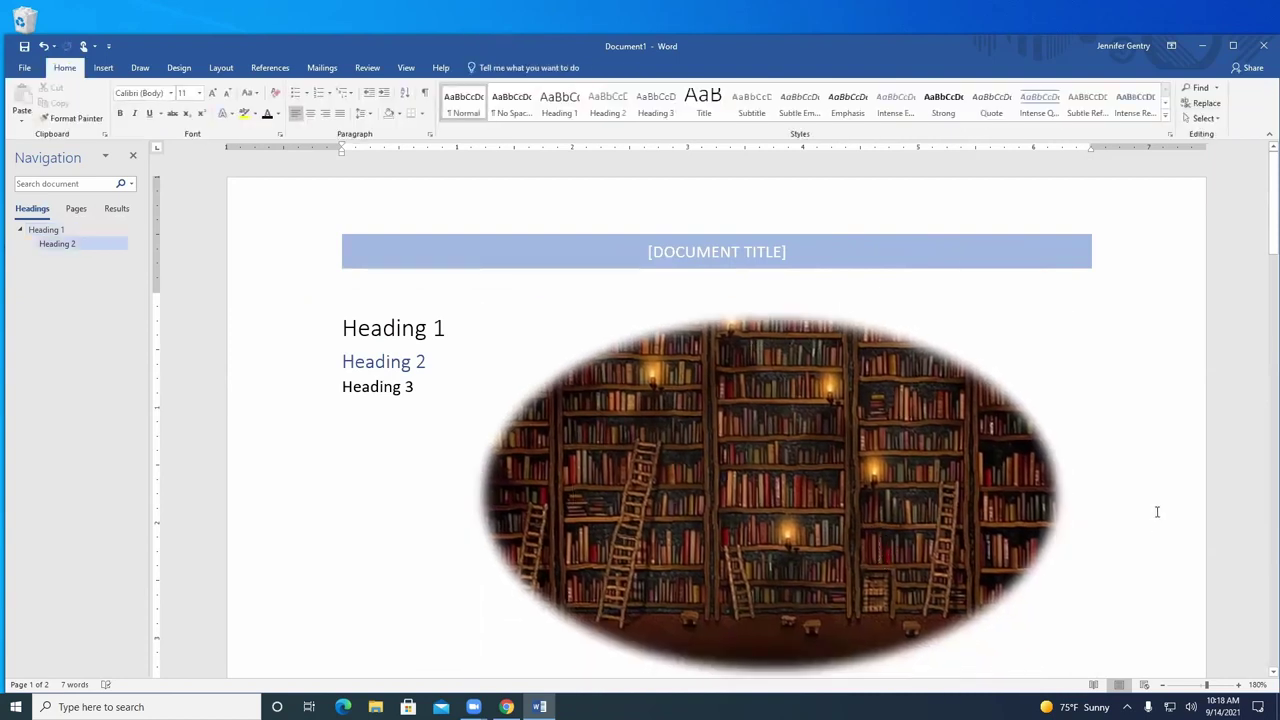
Remove the bookshelf picture's automatically detected background and apply the pale, photocopy-style artistic effect
{"action": "left_click", "coordinate": [675, 453]}
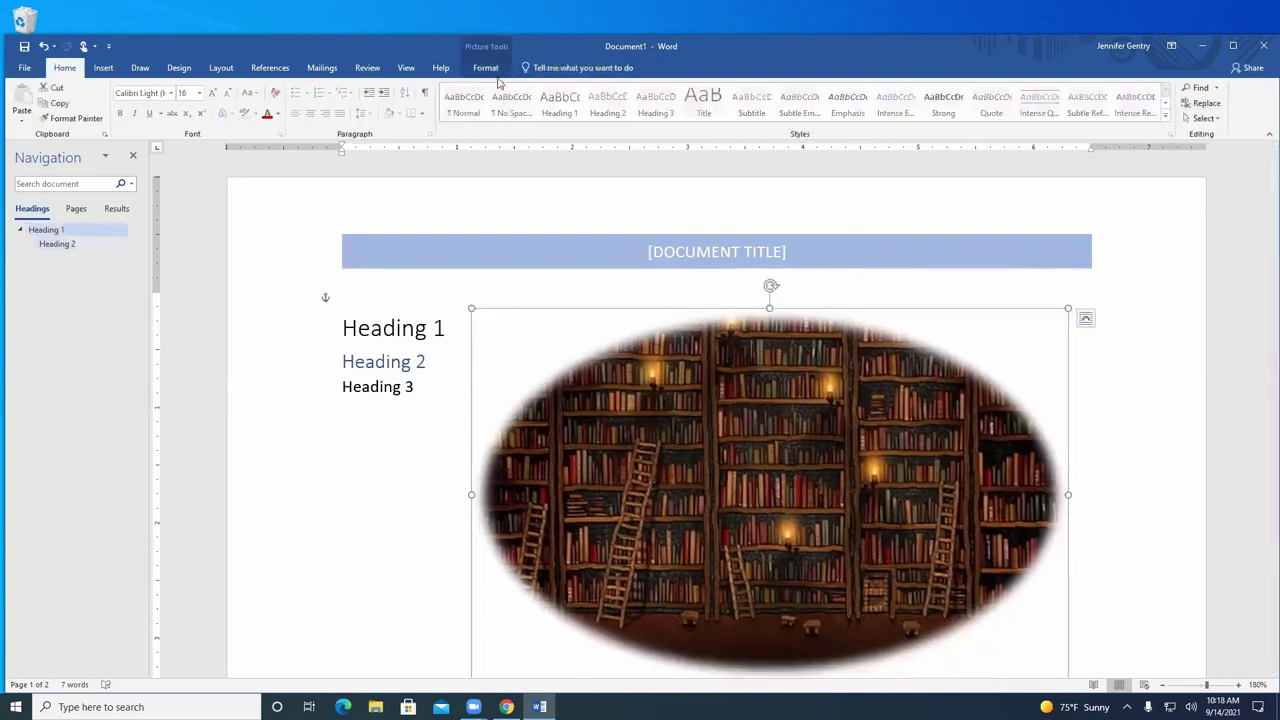
{"action": "left_click", "coordinate": [486, 67]}
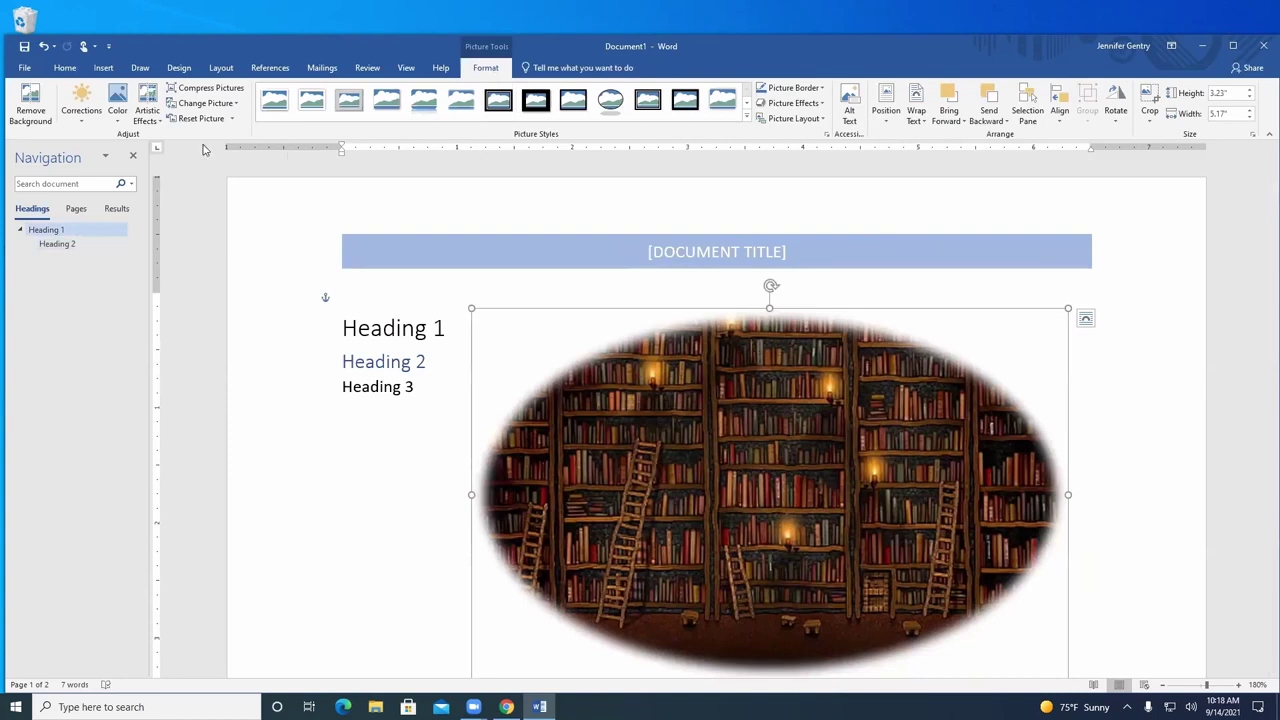
{"action": "left_click", "coordinate": [31, 110]}
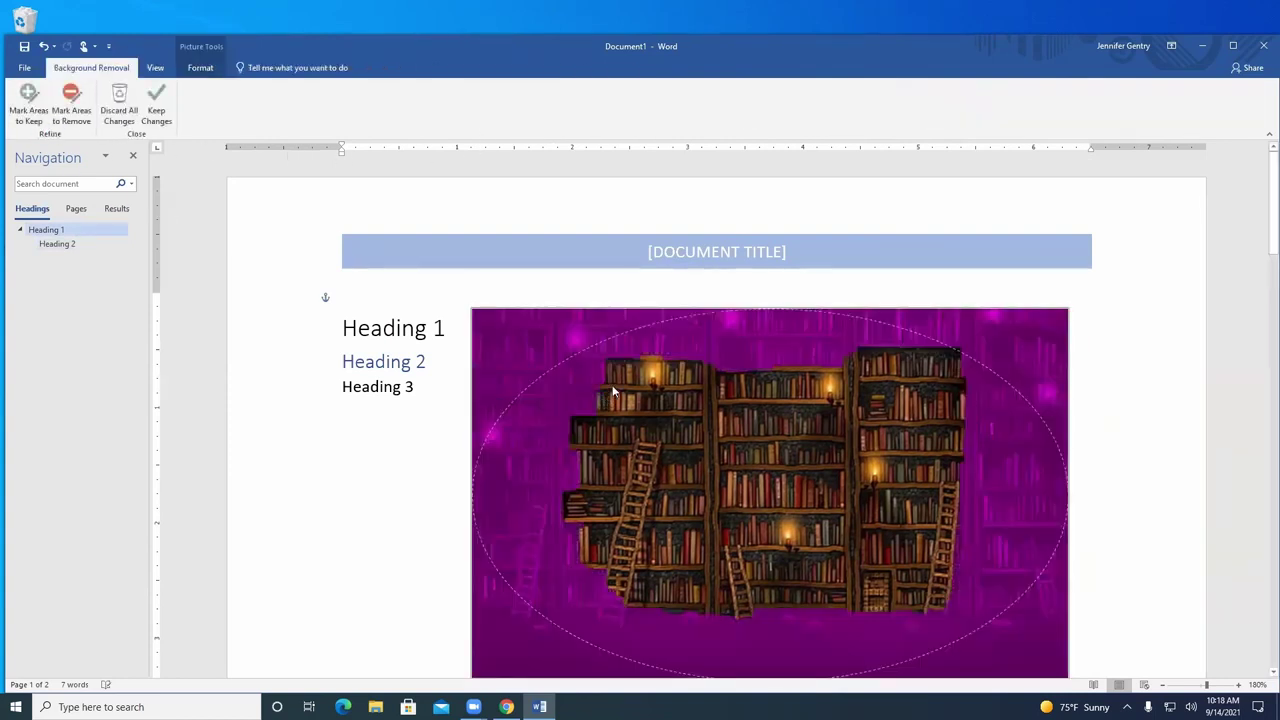
{"action": "left_click", "coordinate": [156, 110]}
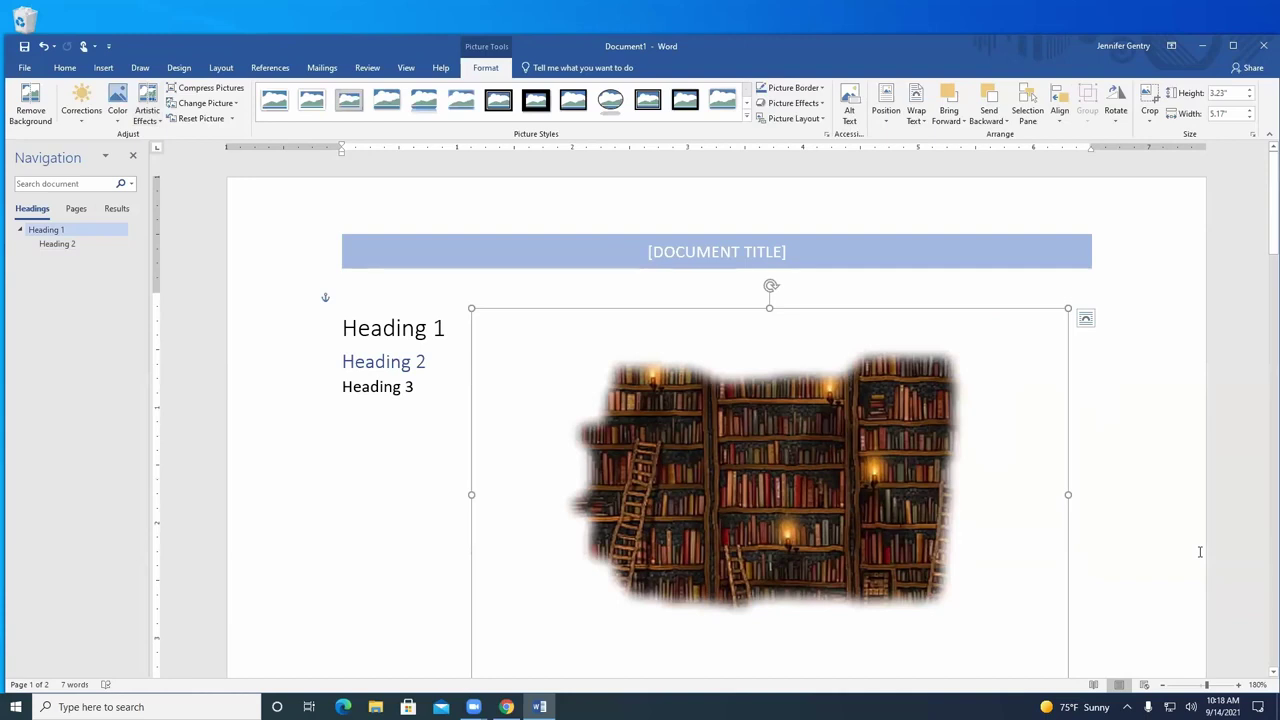
{"action": "left_click", "coordinate": [147, 108]}
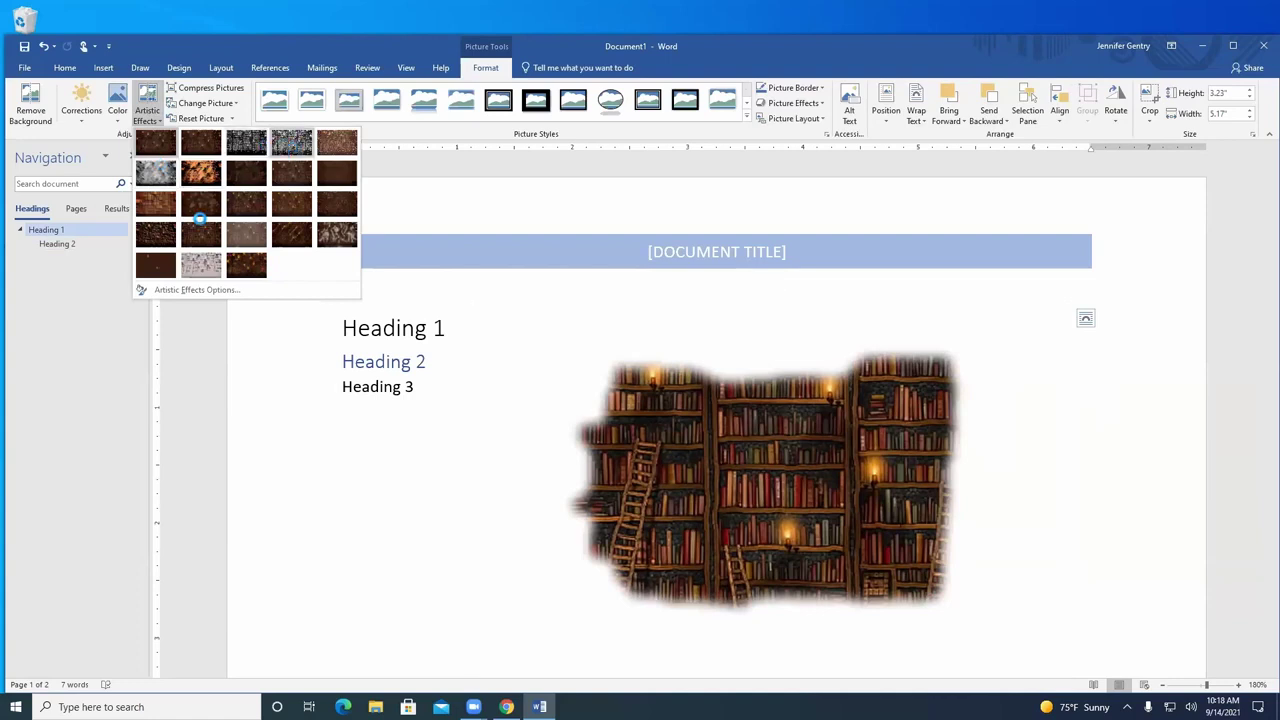
{"action": "left_click", "coordinate": [201, 264]}
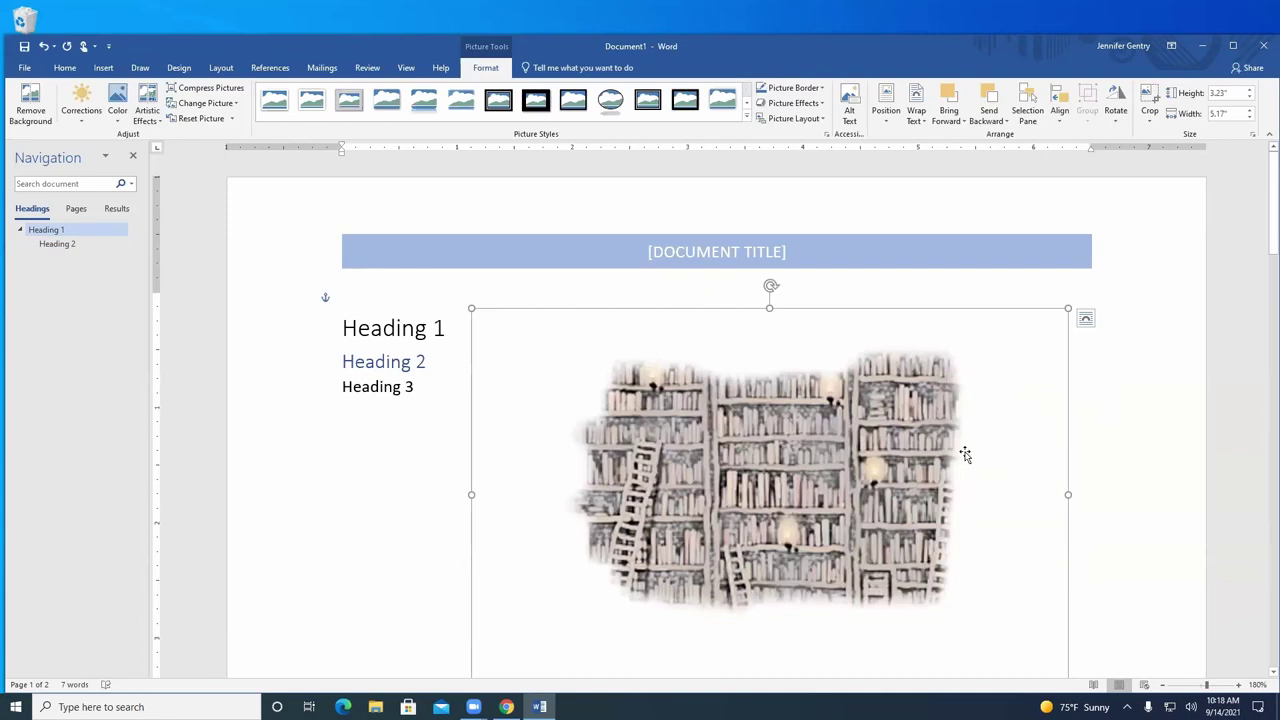
Check the rotation choices and set the bookshelf picture's height to 3 inches
{"action": "left_click", "coordinate": [1110, 103]}
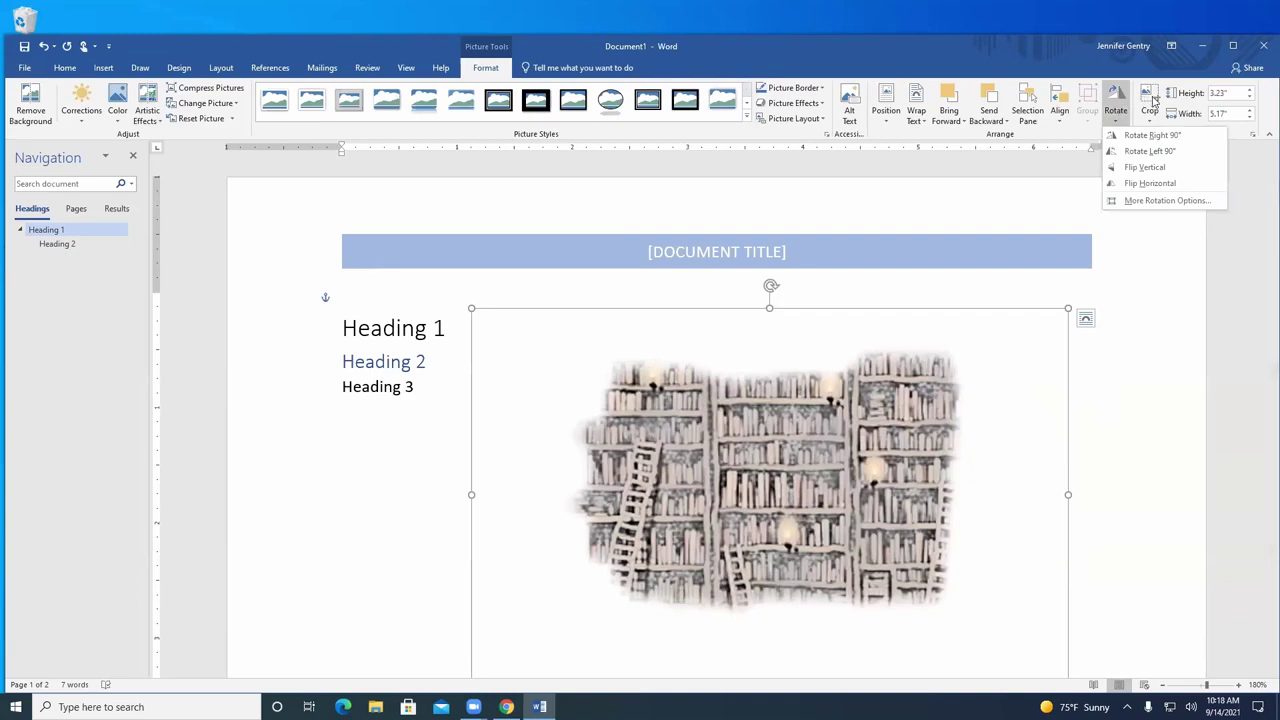
{"action": "left_click", "coordinate": [1240, 265]}
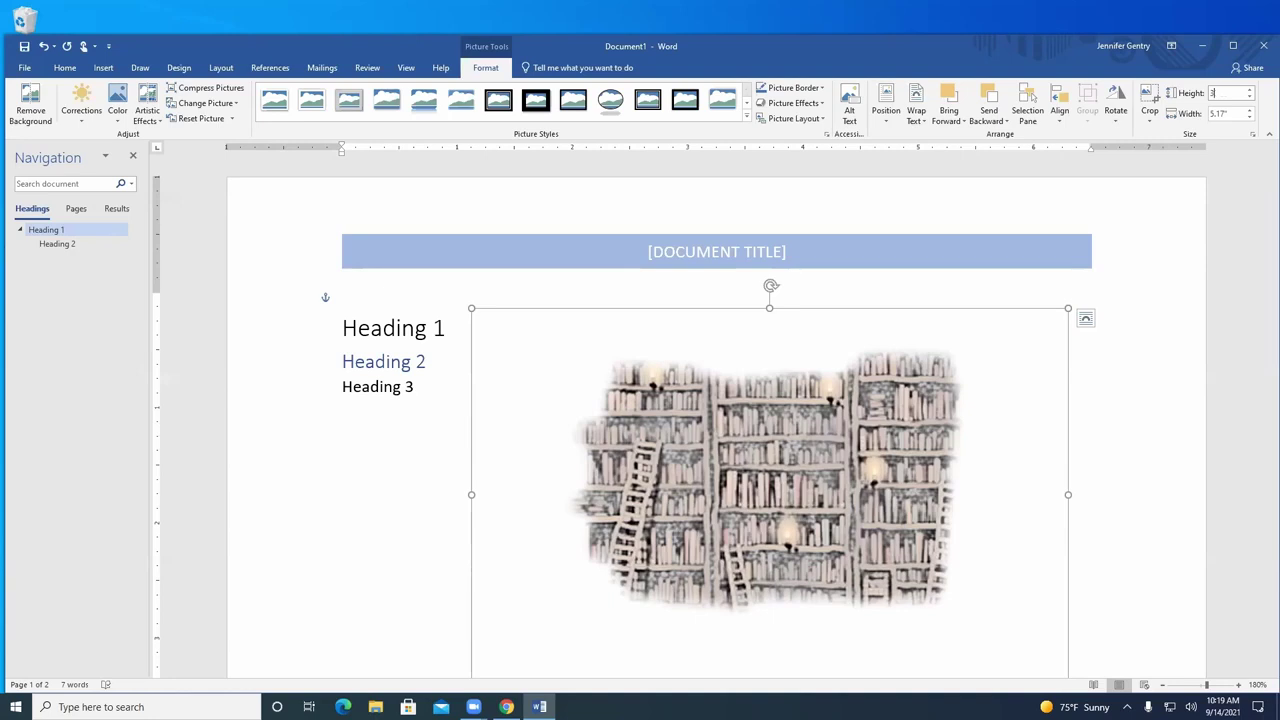
{"action": "key", "text": "Return"}
{"action": "left_click", "coordinate": [1152, 431]}
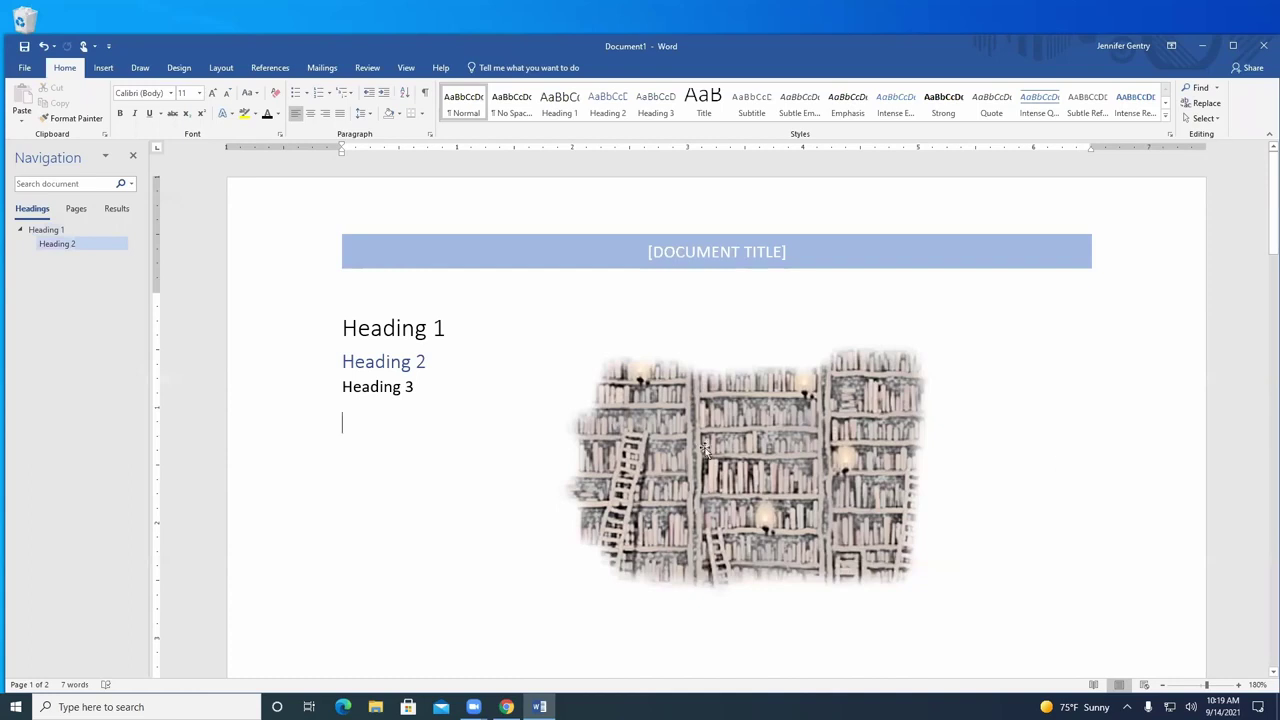
Look through the categories of icons available for insertion and close the icon gallery
{"action": "left_click", "coordinate": [104, 67]}
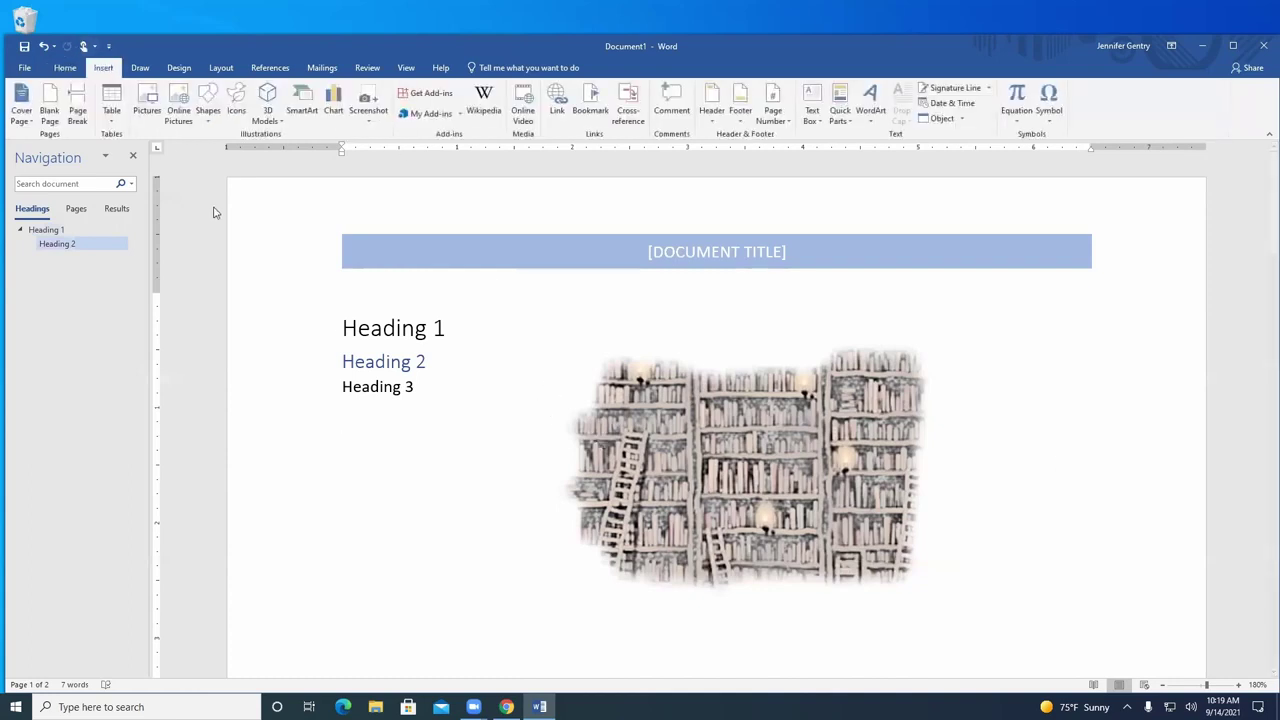
{"action": "left_click", "coordinate": [268, 117]}
{"action": "left_click", "coordinate": [236, 112]}
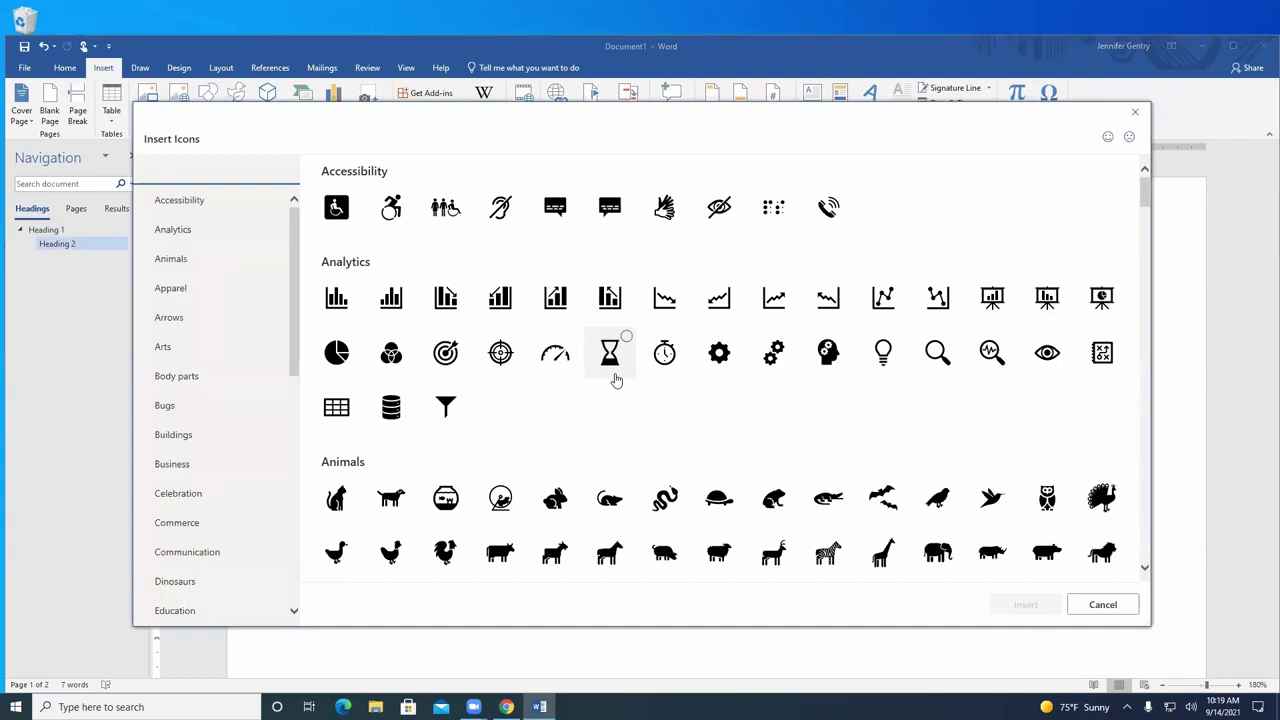
{"action": "left_click", "coordinate": [1135, 111]}
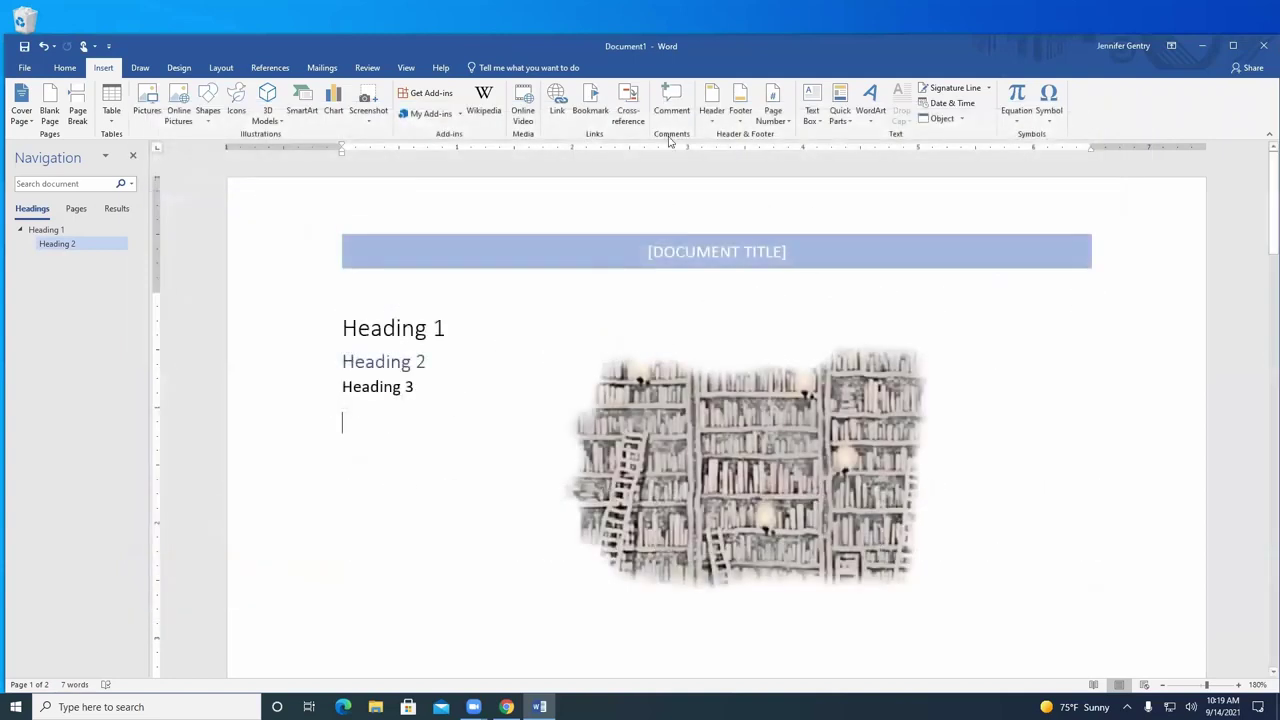
Try inserting a Name and Title Organization Chart from the Hierarchy SmartArt layouts, and undo the insertion
{"action": "left_click", "coordinate": [302, 104]}
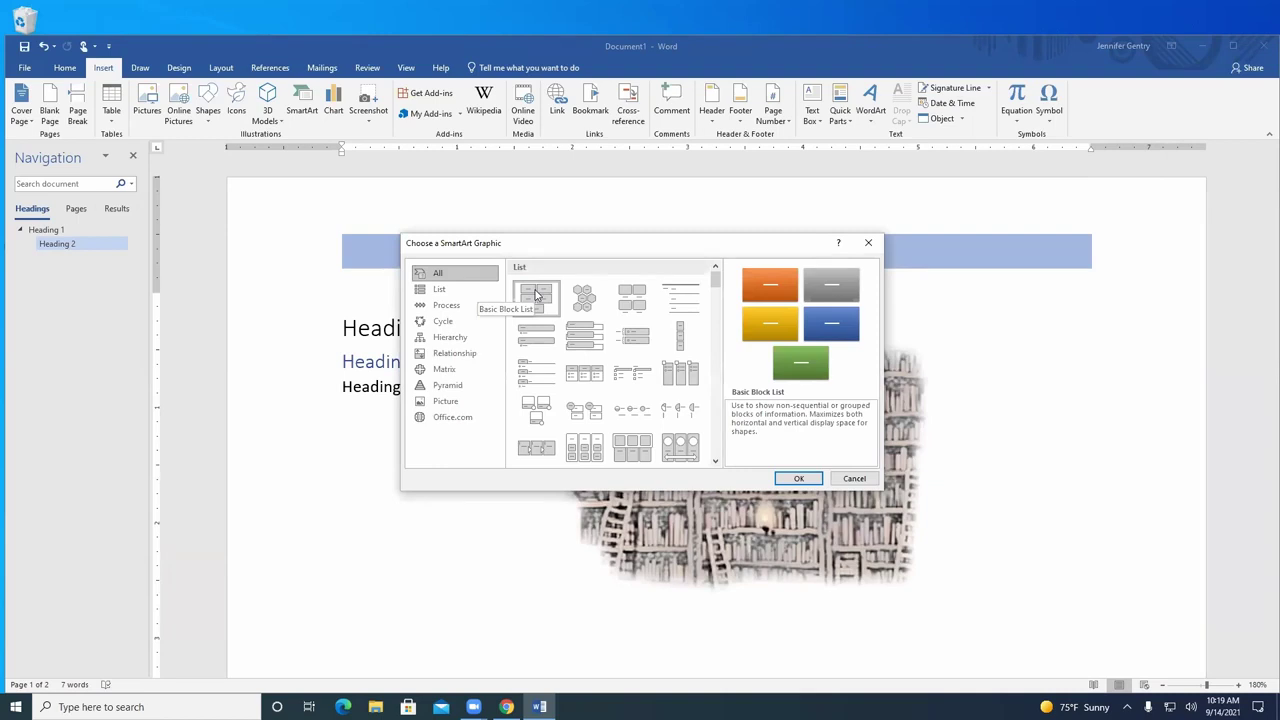
{"action": "left_click", "coordinate": [441, 291]}
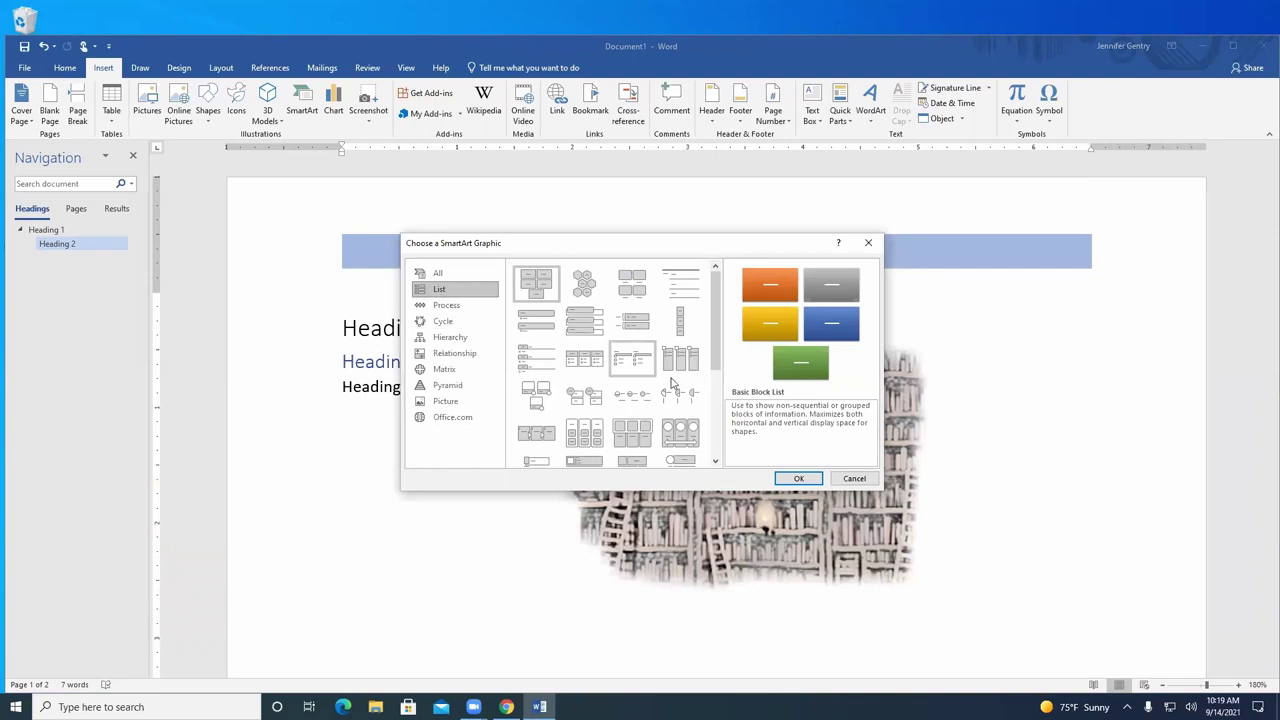
{"action": "left_click", "coordinate": [458, 321]}
{"action": "left_click", "coordinate": [461, 338]}
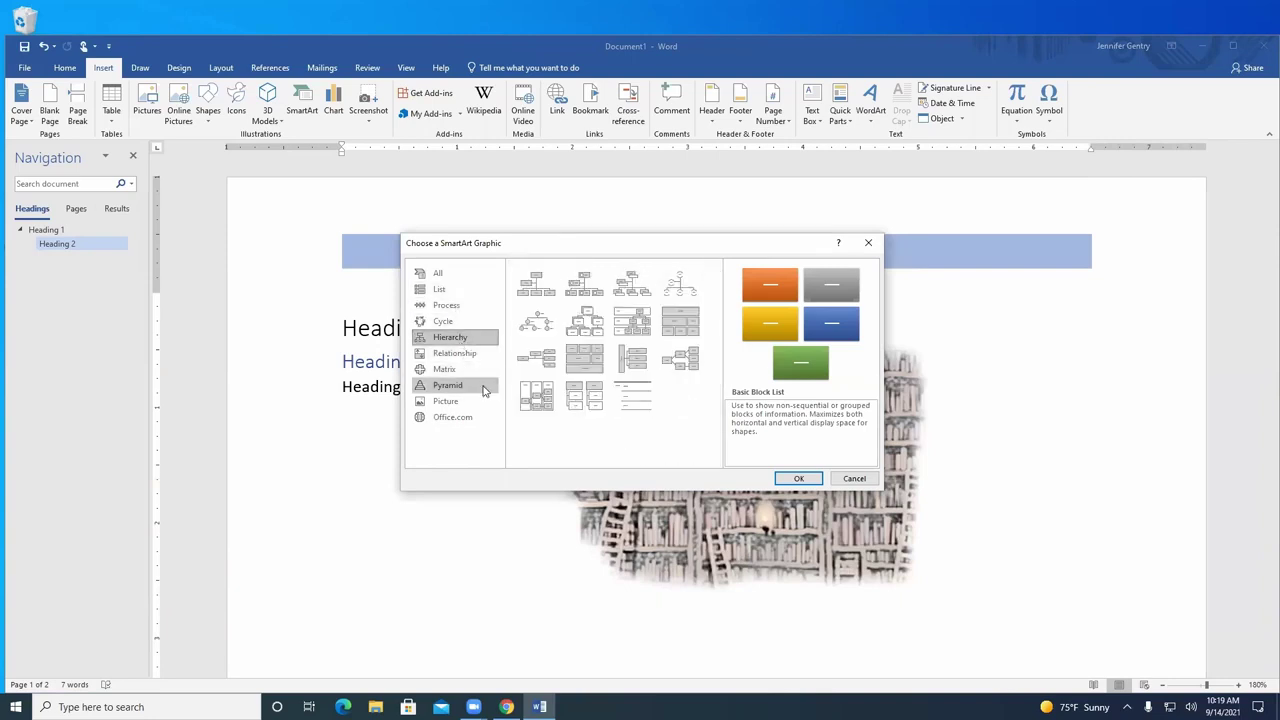
{"action": "left_click", "coordinate": [630, 295]}
{"action": "left_click", "coordinate": [799, 478]}
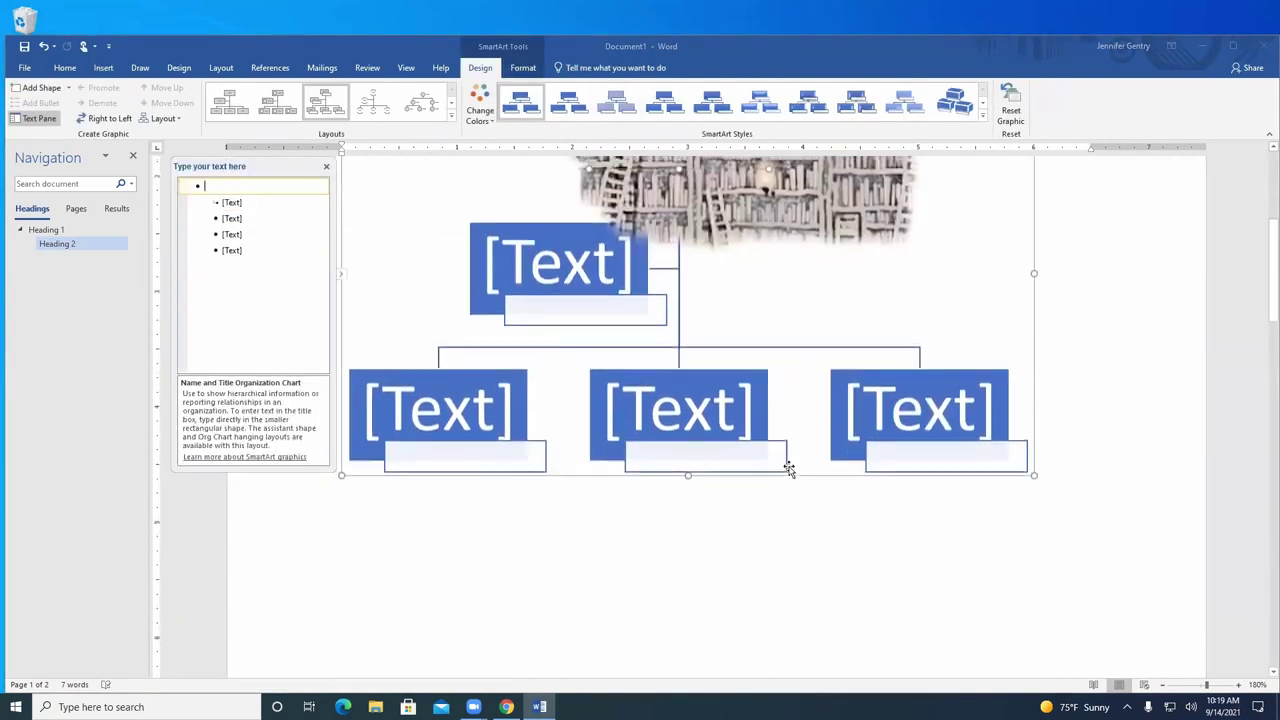
{"action": "key", "text": "ctrl+z"}
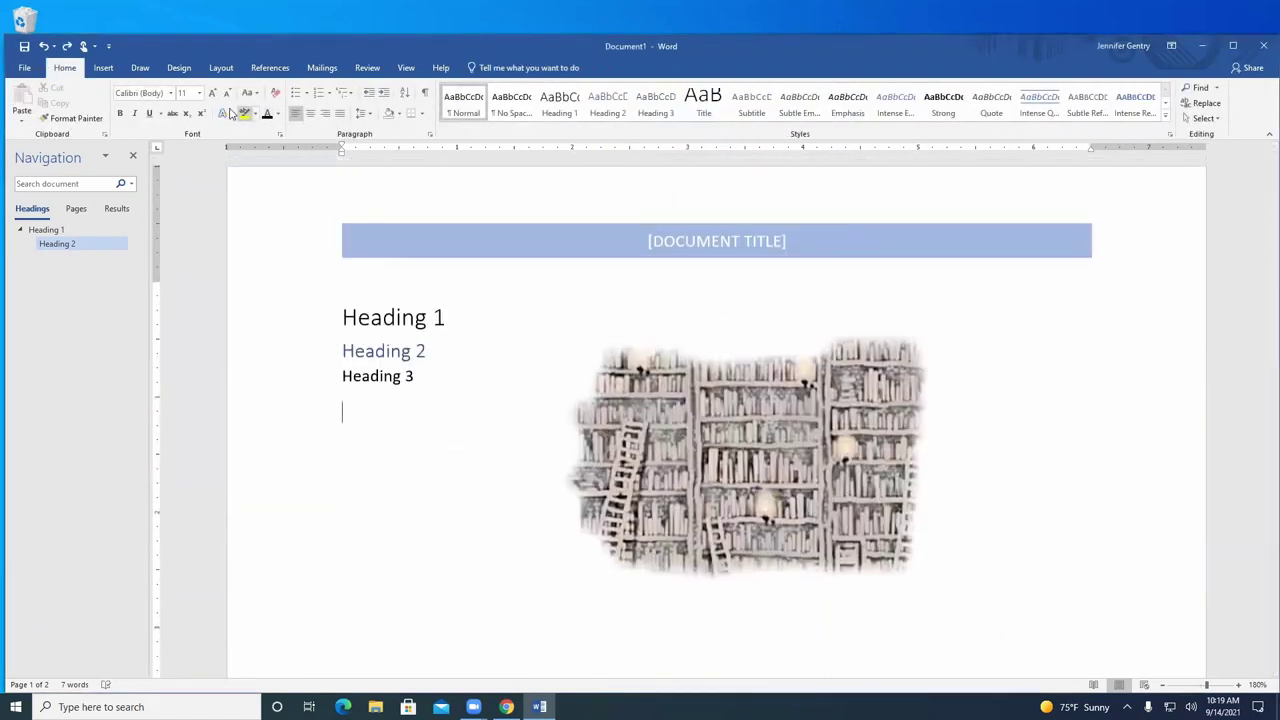
Check the screen clipping option and look through the pie and X Y (Scatter) chart types without inserting a chart
{"action": "left_click", "coordinate": [103, 67]}
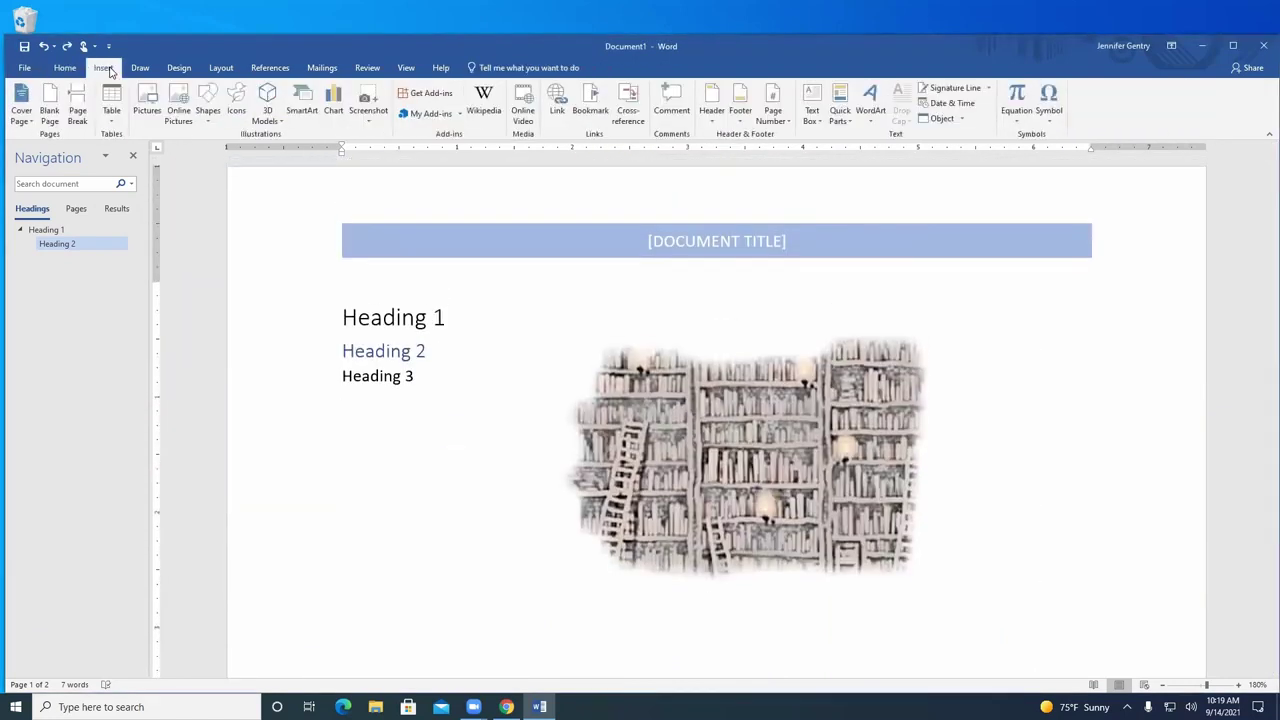
{"action": "left_click", "coordinate": [367, 116]}
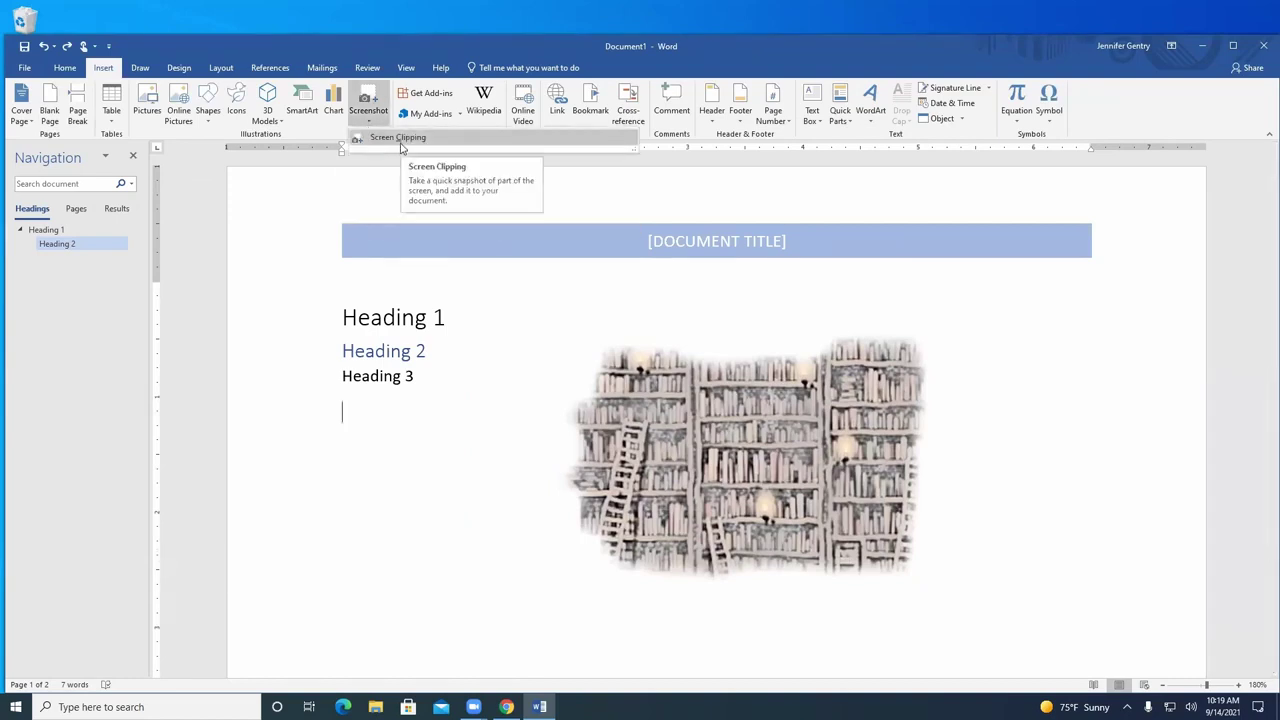
{"action": "left_click", "coordinate": [334, 102]}
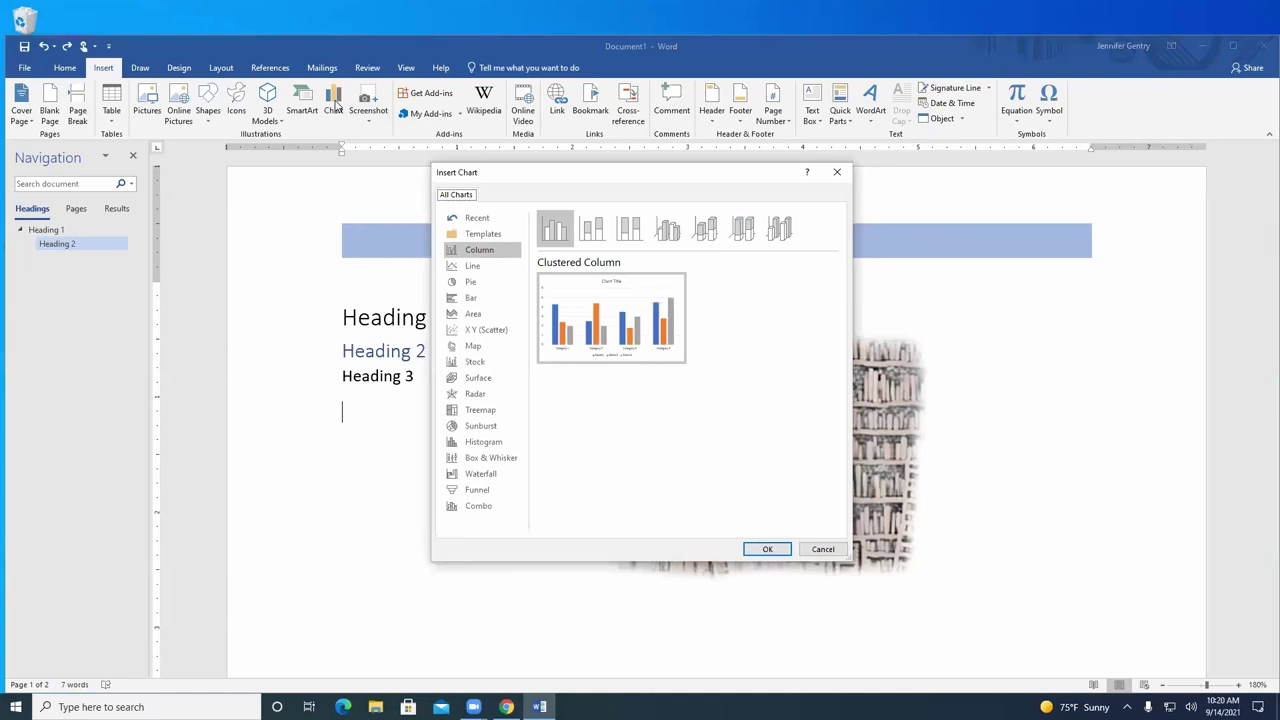
{"action": "left_click", "coordinate": [467, 282]}
{"action": "left_click", "coordinate": [482, 330]}
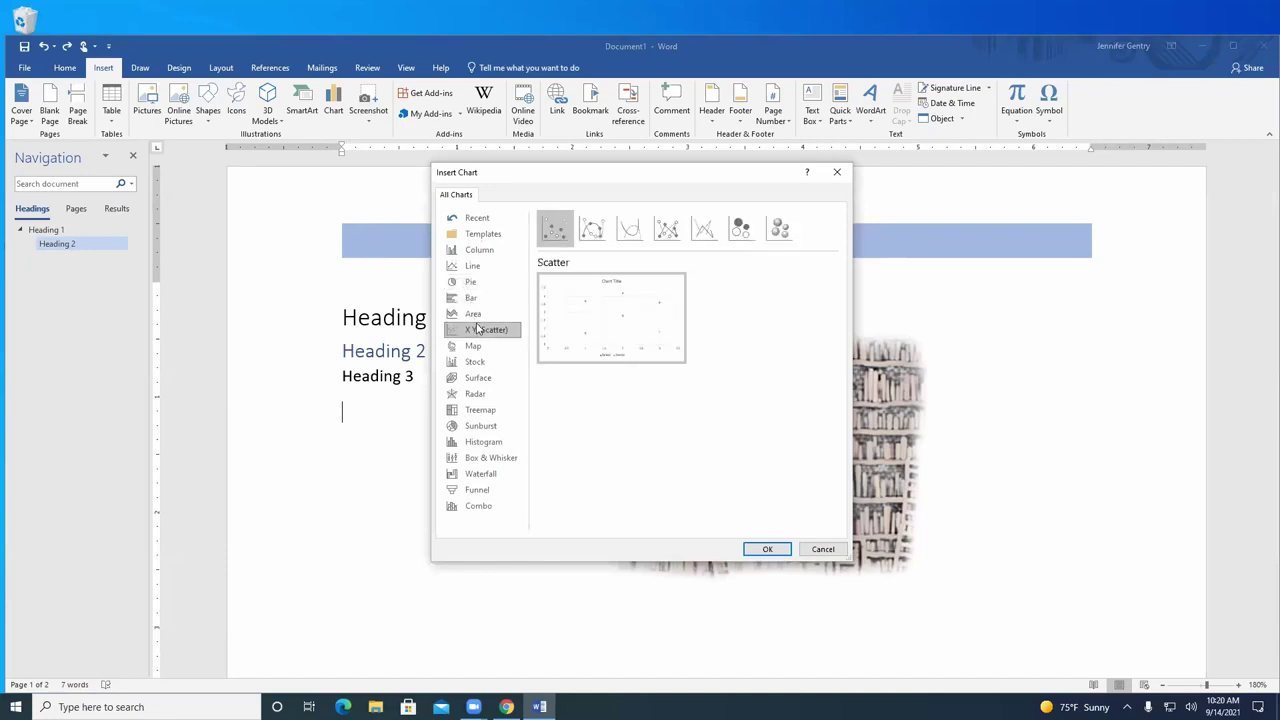
{"action": "left_click", "coordinate": [823, 550]}
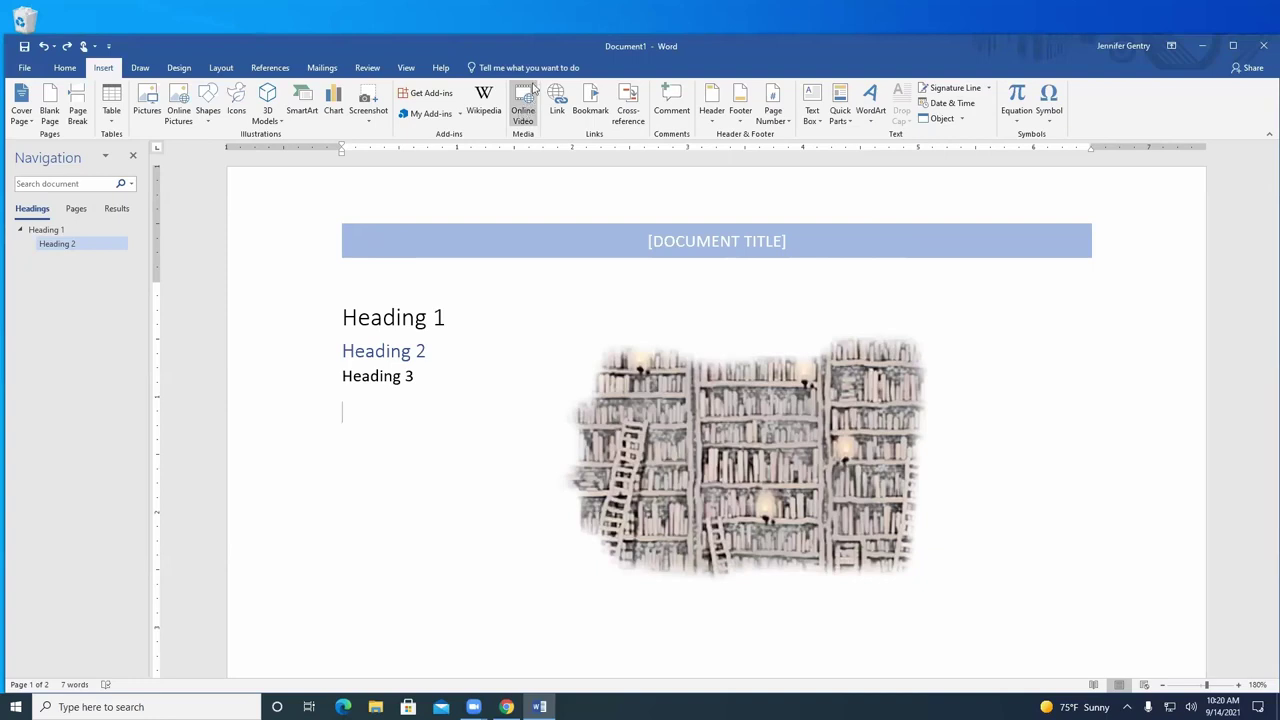
{"action": "double_click", "coordinate": [378, 384]}
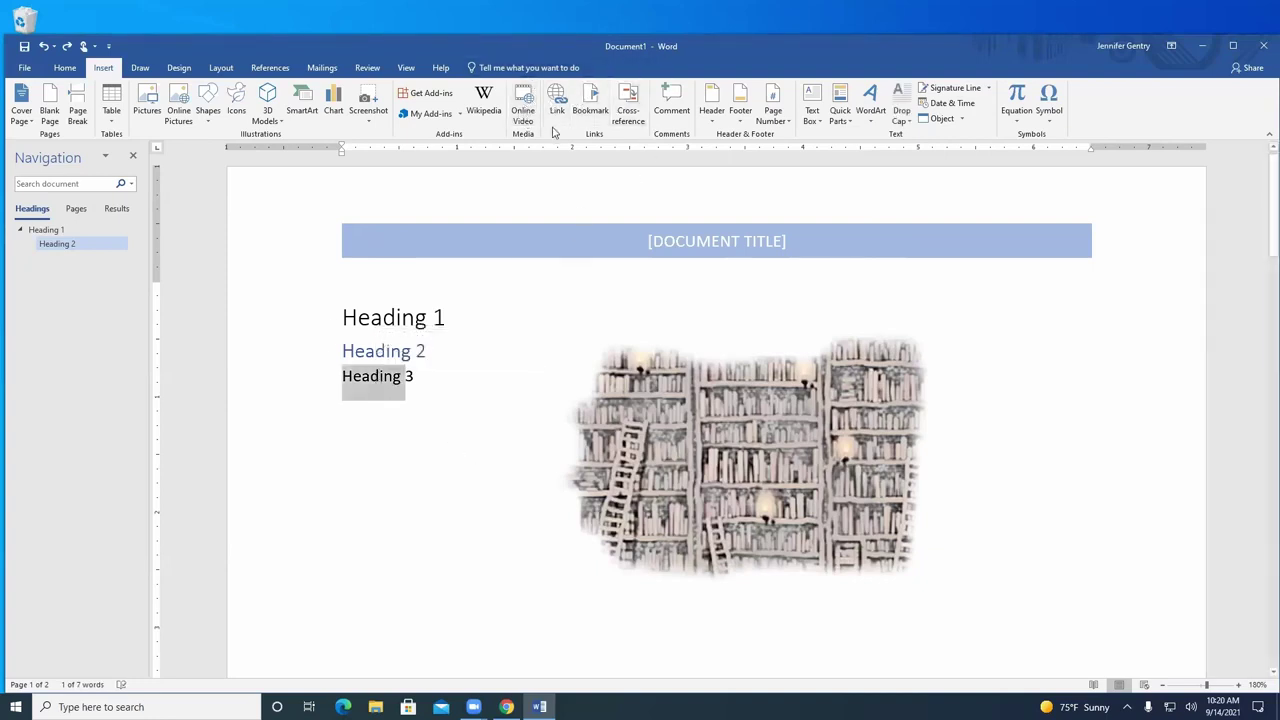
{"action": "left_click", "coordinate": [557, 100]}
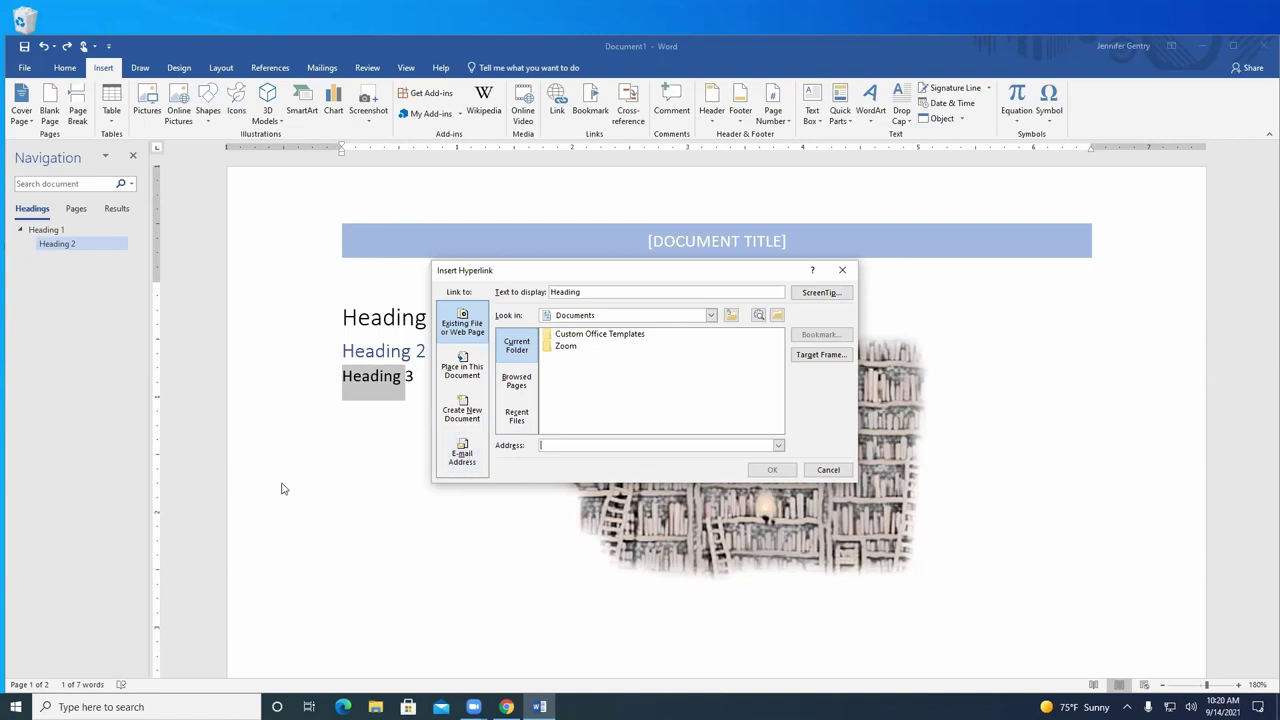
{"action": "type", "text": "http://www.carolinau.edu"}
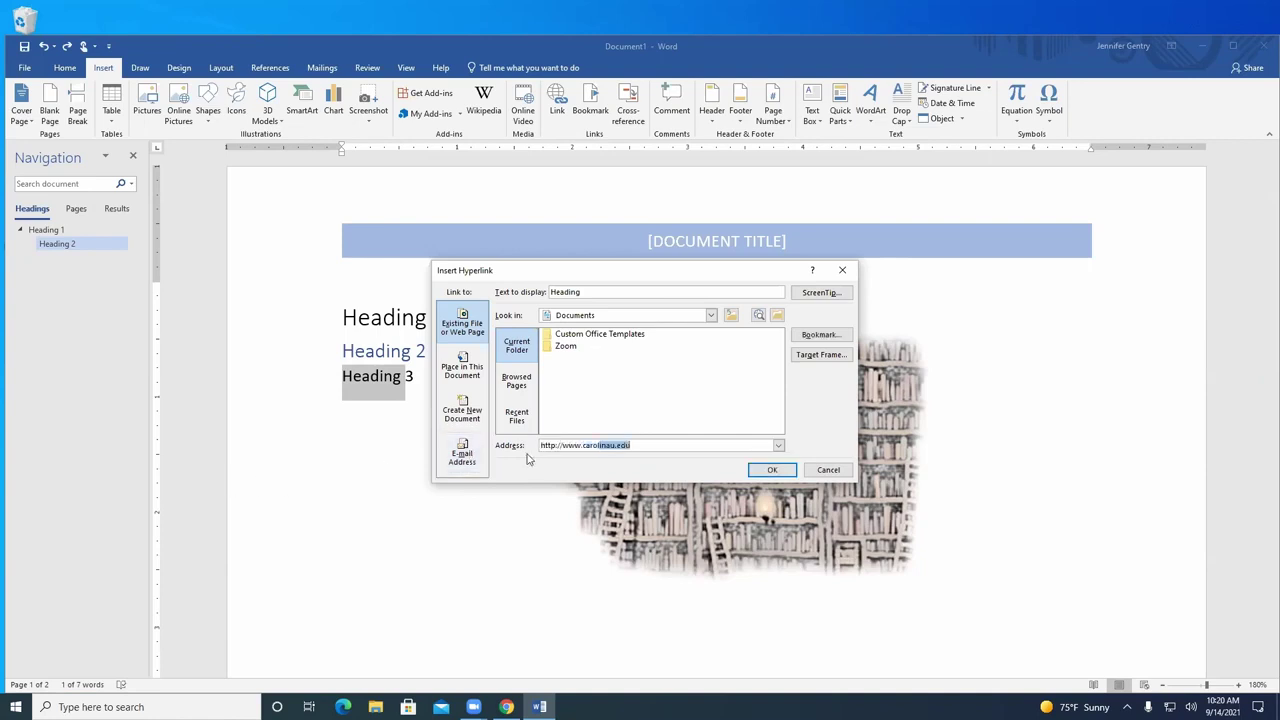
{"action": "left_click", "coordinate": [772, 470]}
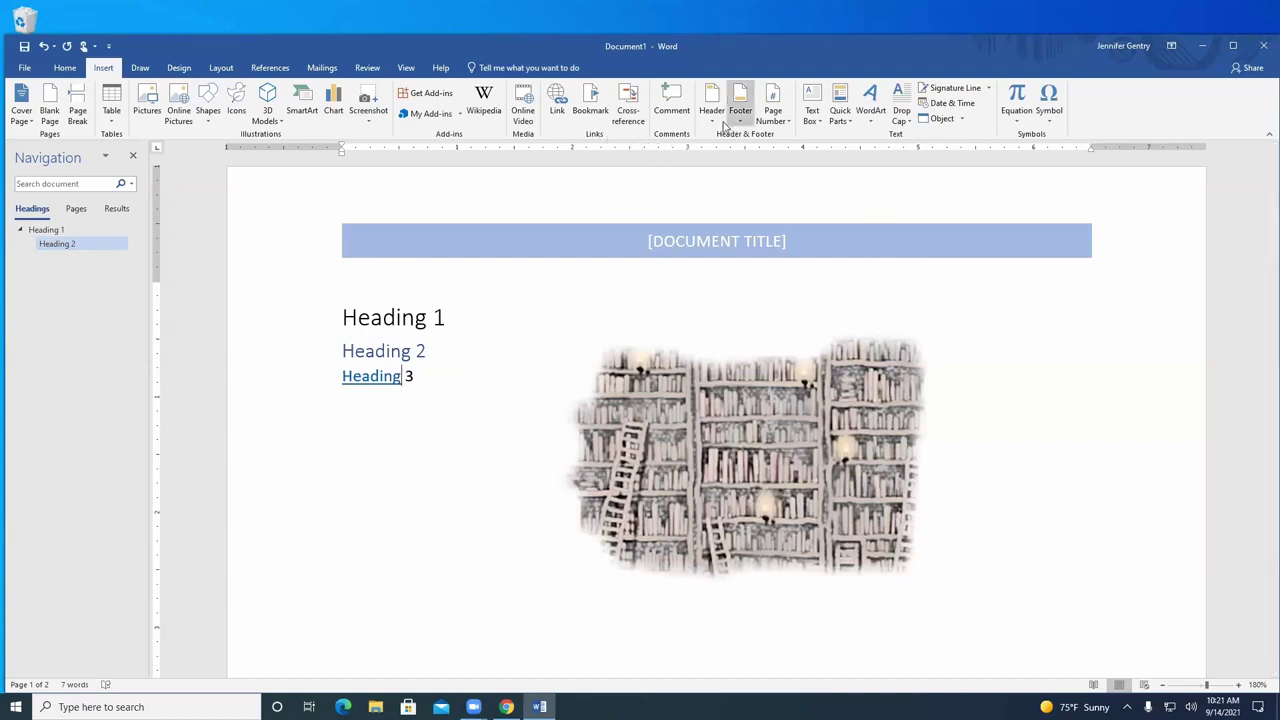
Insert the Company document property on a new line below the Heading 3 line
{"action": "left_click", "coordinate": [841, 126]}
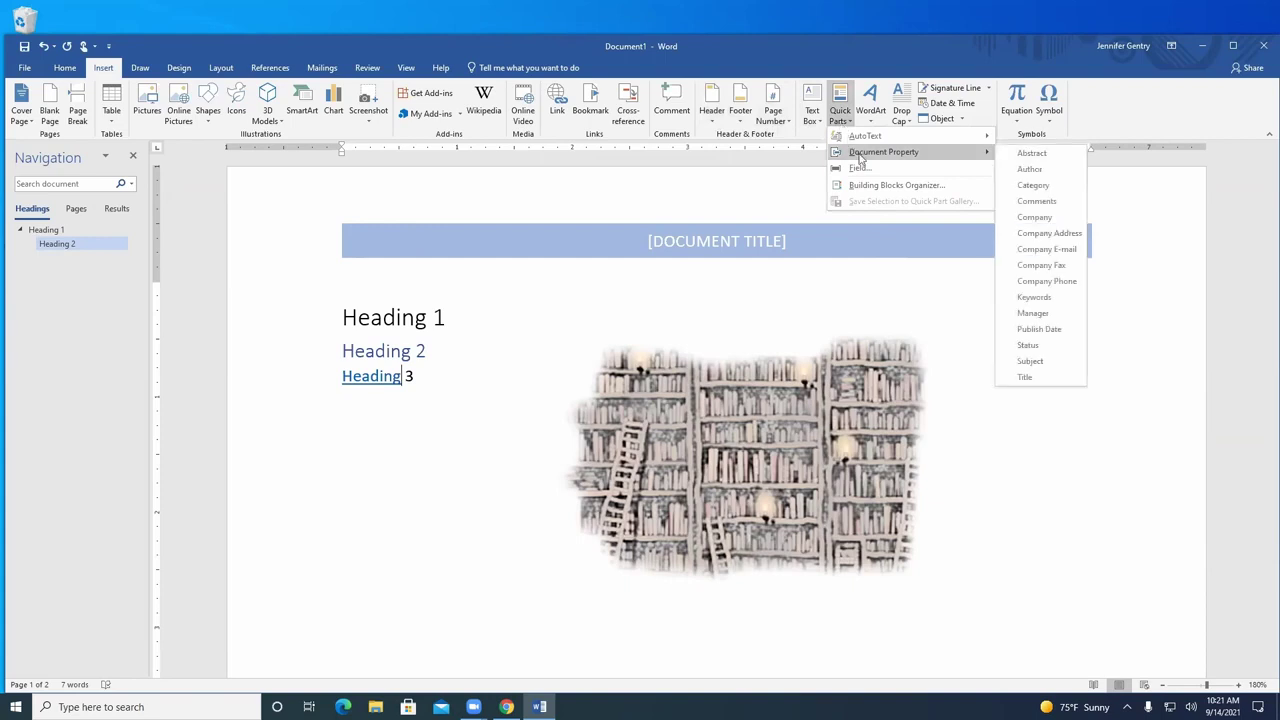
{"action": "left_click", "coordinate": [449, 371]}
{"action": "left_click", "coordinate": [431, 375]}
{"action": "key", "text": "Return"}
{"action": "left_click", "coordinate": [841, 118]}
{"action": "mouse_move", "coordinate": [874, 155]}
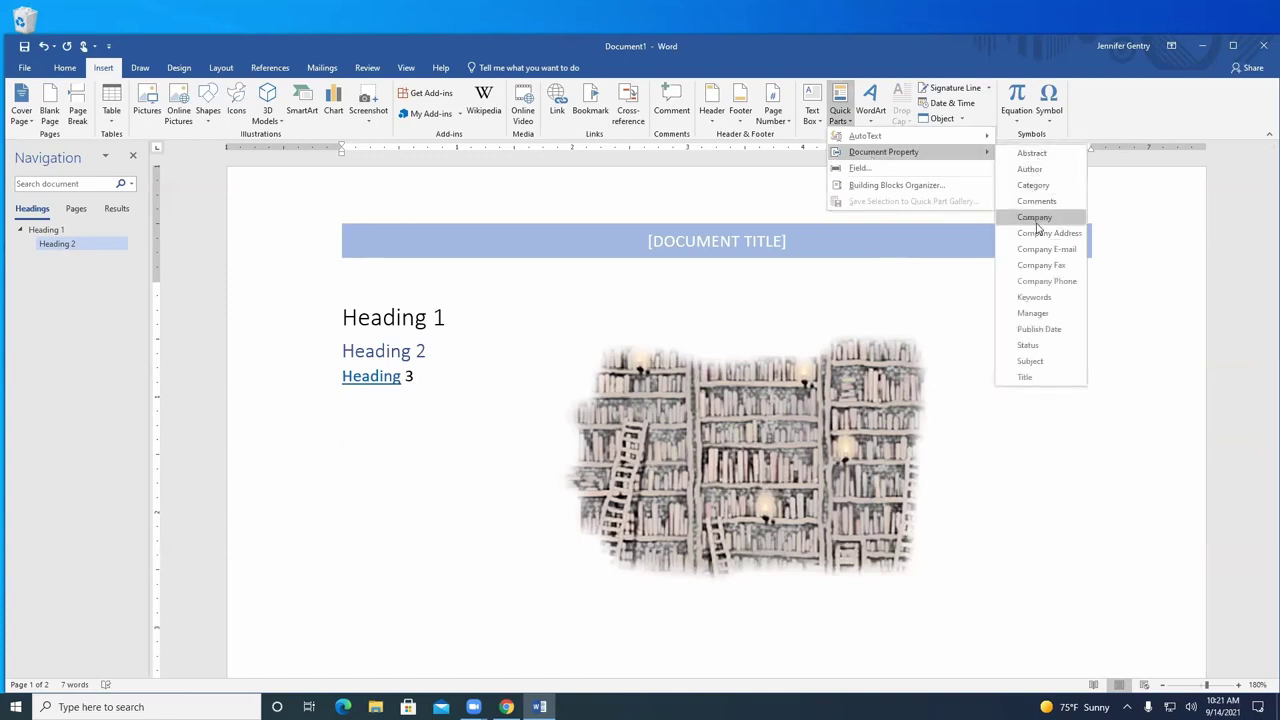
{"action": "left_click", "coordinate": [1037, 228]}
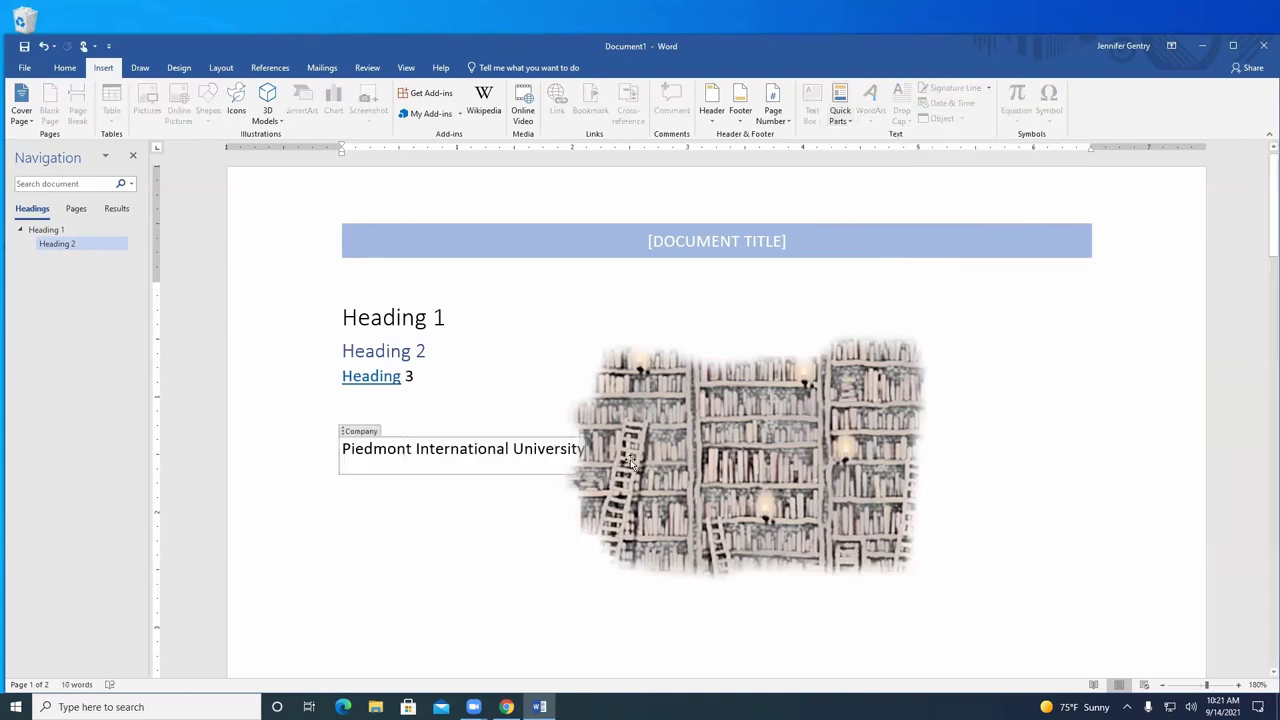
{"action": "left_click", "coordinate": [419, 500]}
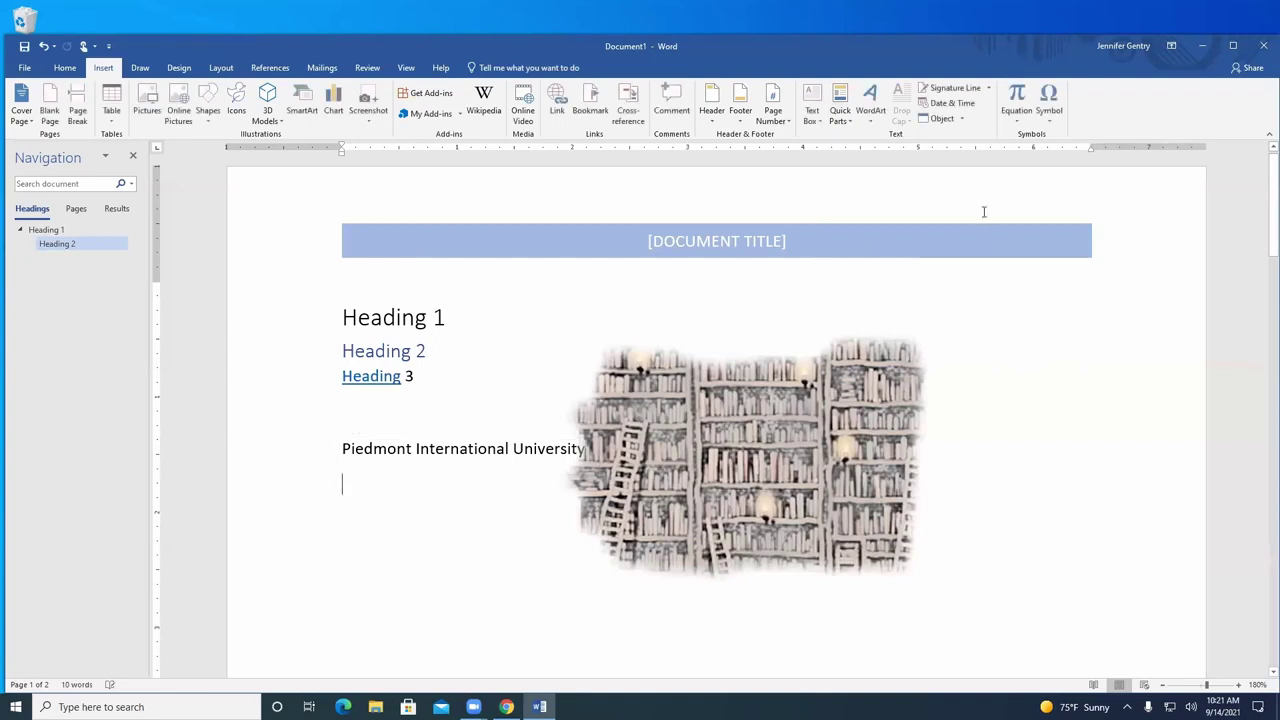
Insert a signature line below the company name with the signer's full name and the title Professor
{"action": "left_click", "coordinate": [955, 88]}
{"action": "type", "text": "Jennifer G"}
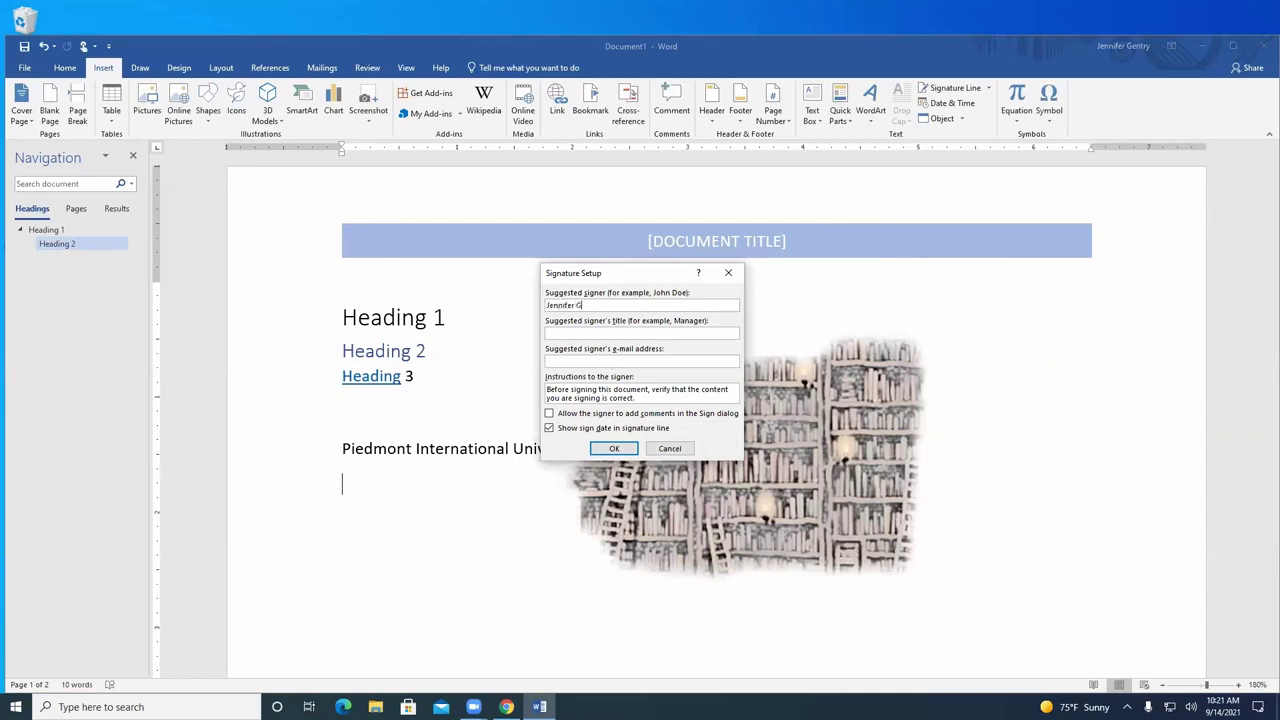
{"action": "type", "text": "Pro"}
{"action": "left_click", "coordinate": [605, 451]}
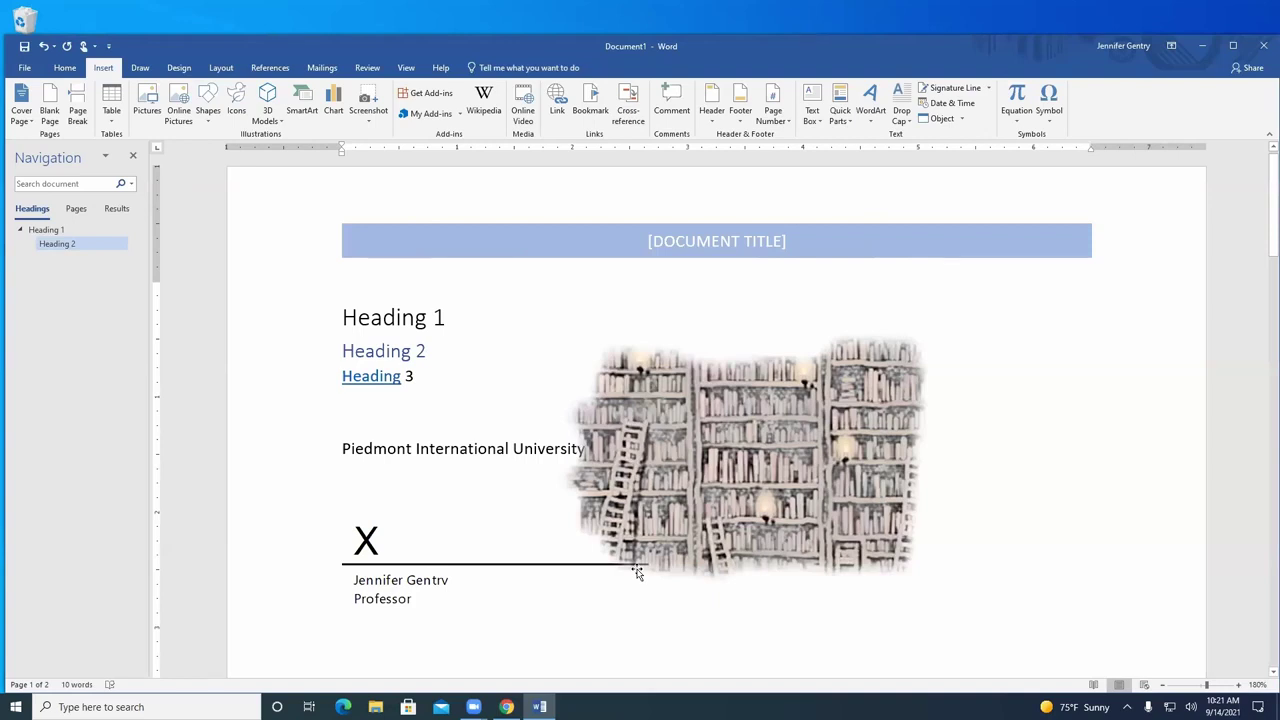
Check the object insertion options with the signature line selected, and deselect the signature line
{"action": "left_click", "coordinate": [366, 541]}
{"action": "left_click", "coordinate": [962, 120]}
{"action": "left_click", "coordinate": [1055, 203]}
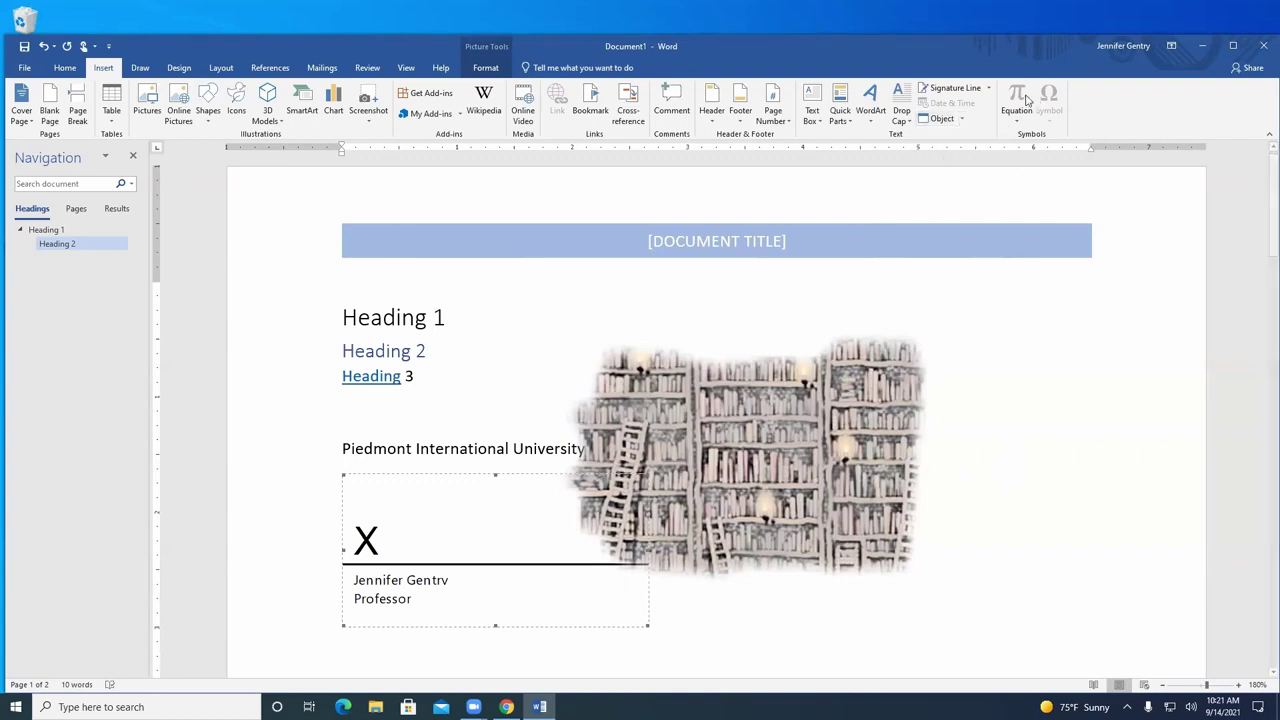
{"action": "left_click", "coordinate": [858, 610]}
{"action": "scroll", "coordinate": [808, 580], "scroll_direction": "down", "scroll_amount": 1}
{"action": "scroll", "coordinate": [560, 490], "scroll_direction": "up", "scroll_amount": 2}
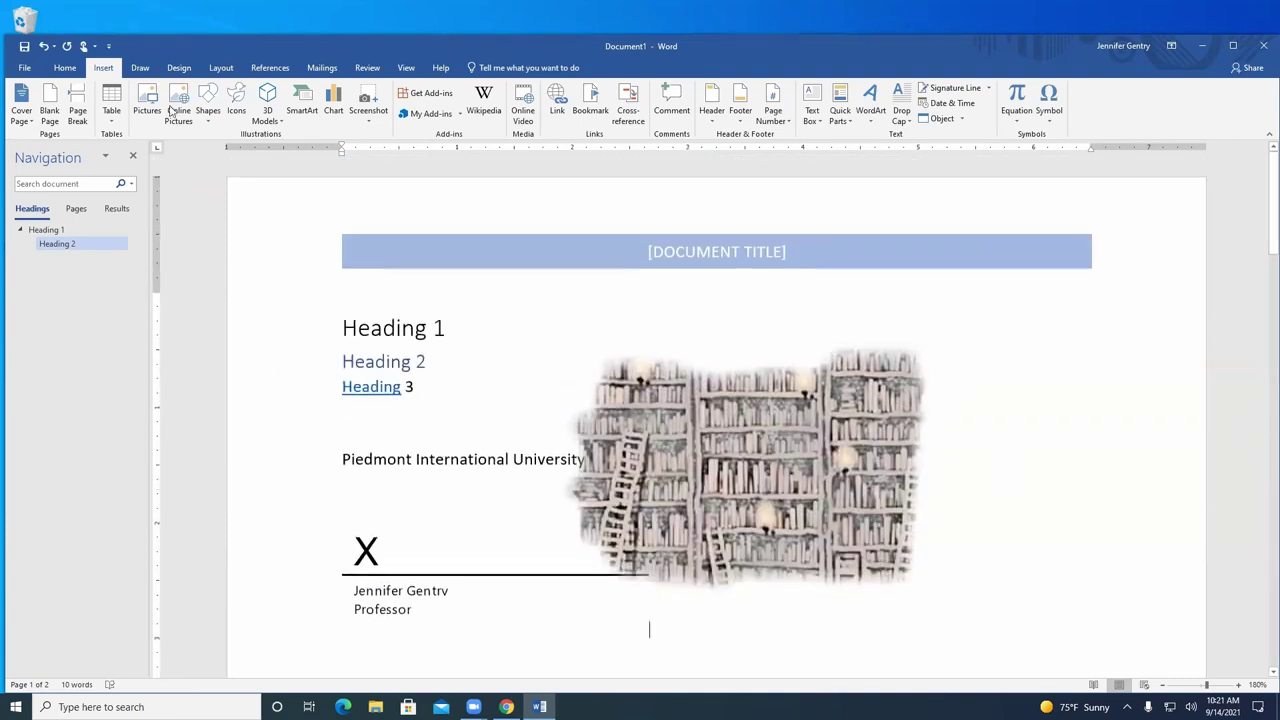
Draw a red pen circle around the books in the middle of the bookshelf picture
{"action": "left_click", "coordinate": [139, 67]}
{"action": "left_click", "coordinate": [124, 102]}
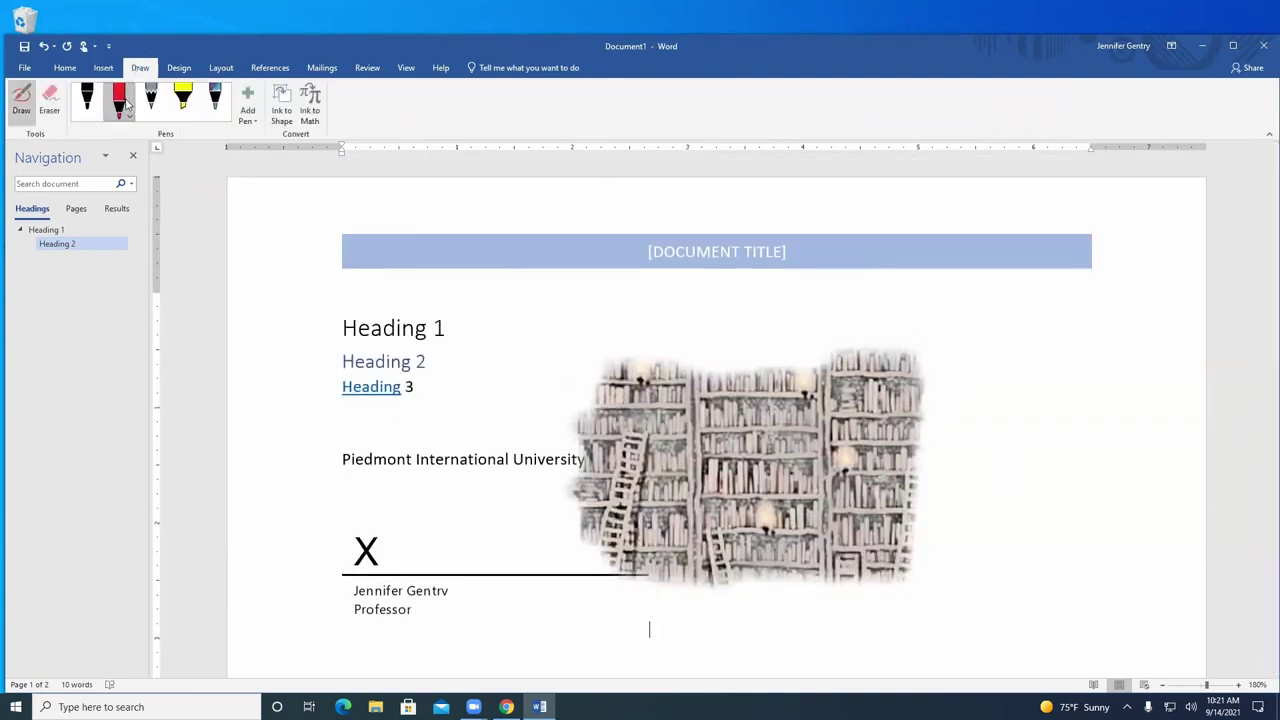
{"action": "mouse_move", "coordinate": [735, 440]}
{"action": "left_mouse_down"}
{"action": "mouse_move", "coordinate": [702, 475]}
{"action": "mouse_move", "coordinate": [757, 445]}
{"action": "mouse_move", "coordinate": [724, 440]}
{"action": "left_mouse_up"}
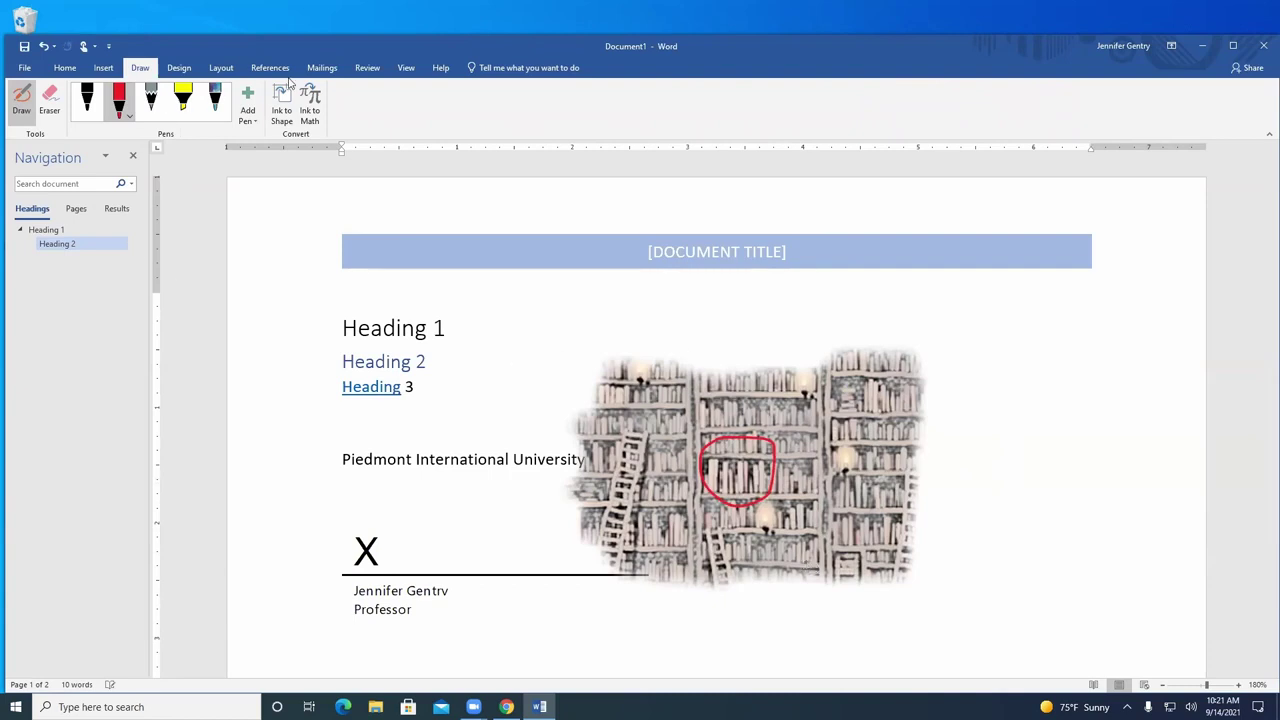
Preview the document themes without changing the theme, and add the diagonal DRAFT 1 watermark to the pages
{"action": "left_click", "coordinate": [179, 67]}
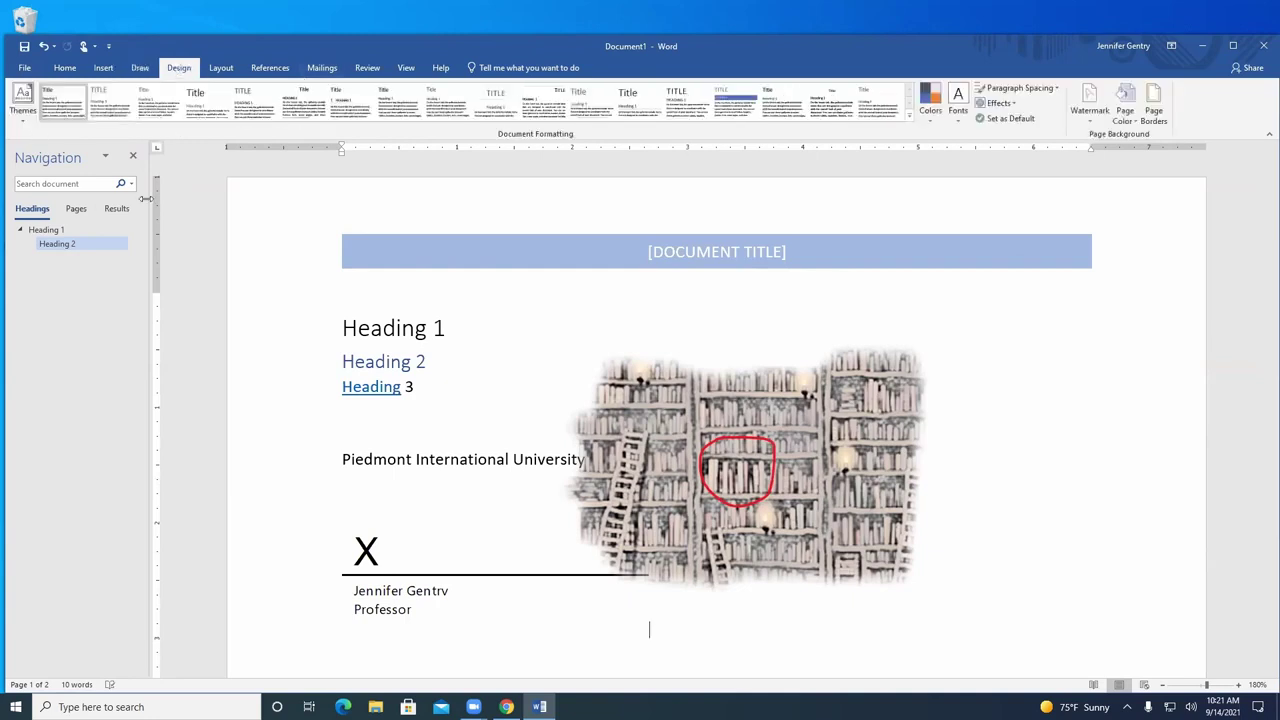
{"action": "left_click", "coordinate": [20, 120]}
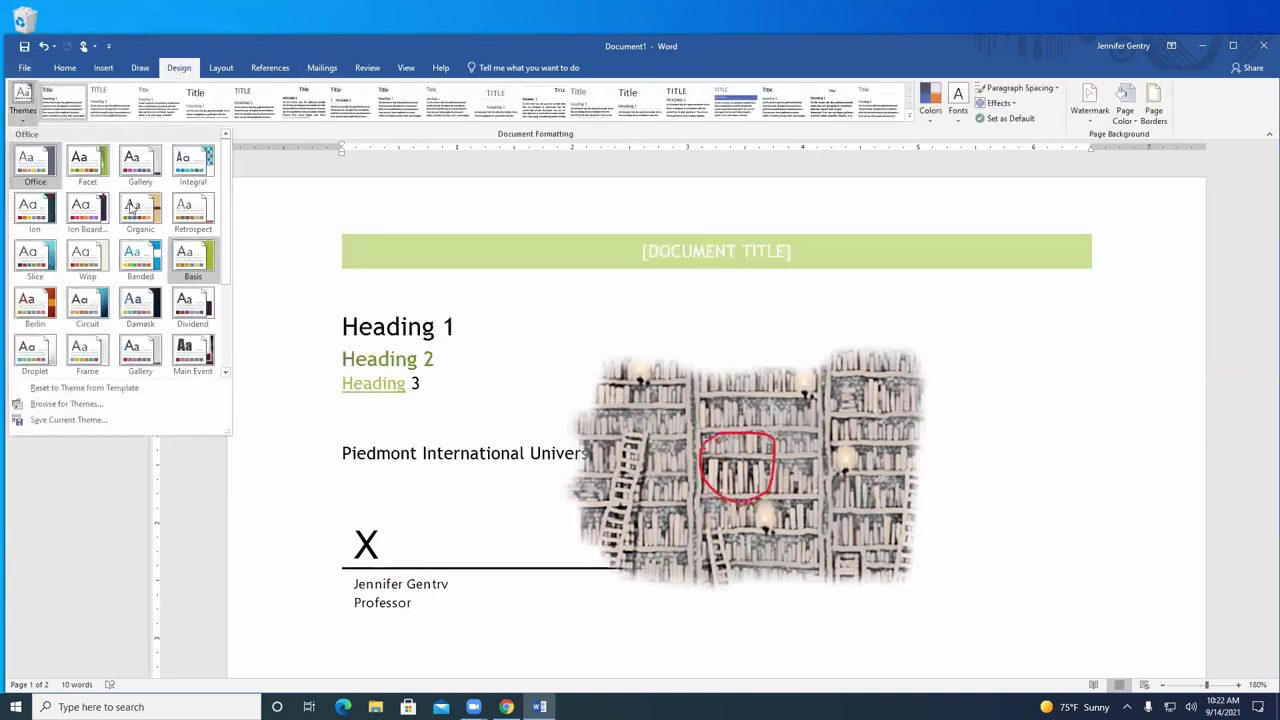
{"action": "left_click", "coordinate": [1090, 110]}
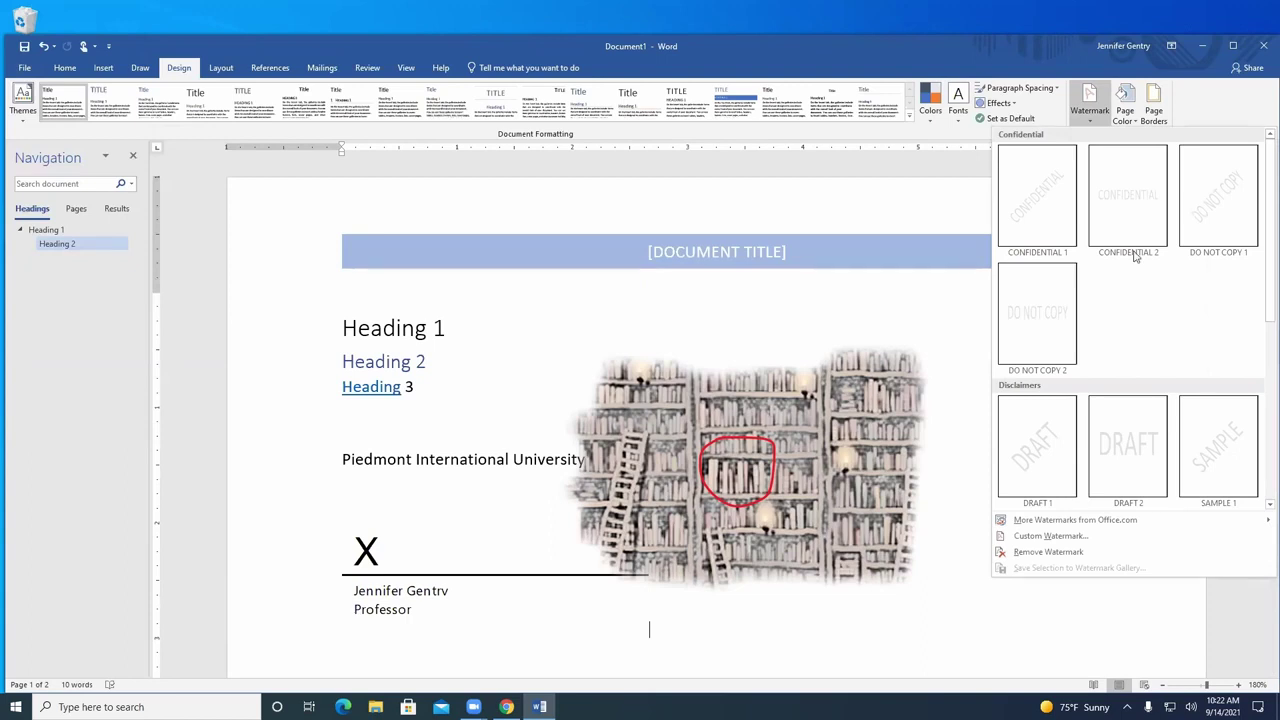
{"action": "left_click", "coordinate": [1048, 476]}
{"action": "scroll", "coordinate": [1055, 466], "scroll_direction": "down", "scroll_amount": 4}
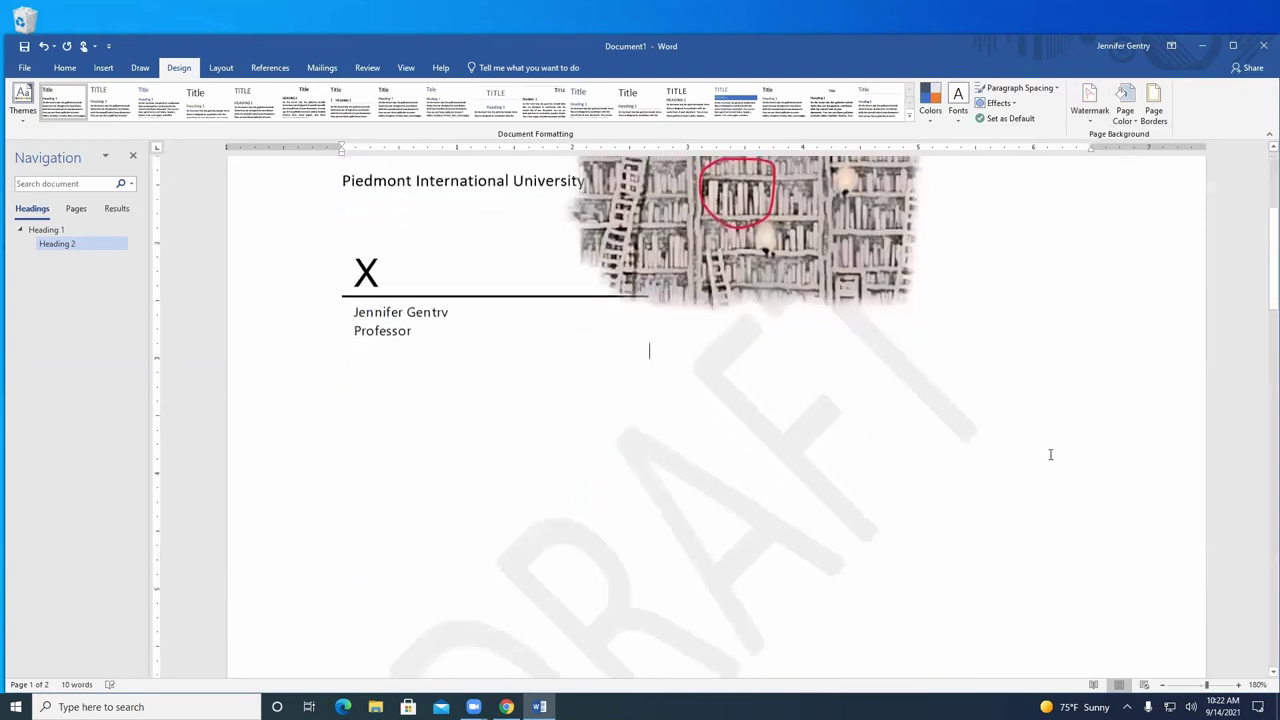
{"action": "scroll", "coordinate": [1053, 457], "scroll_direction": "up", "scroll_amount": 1}
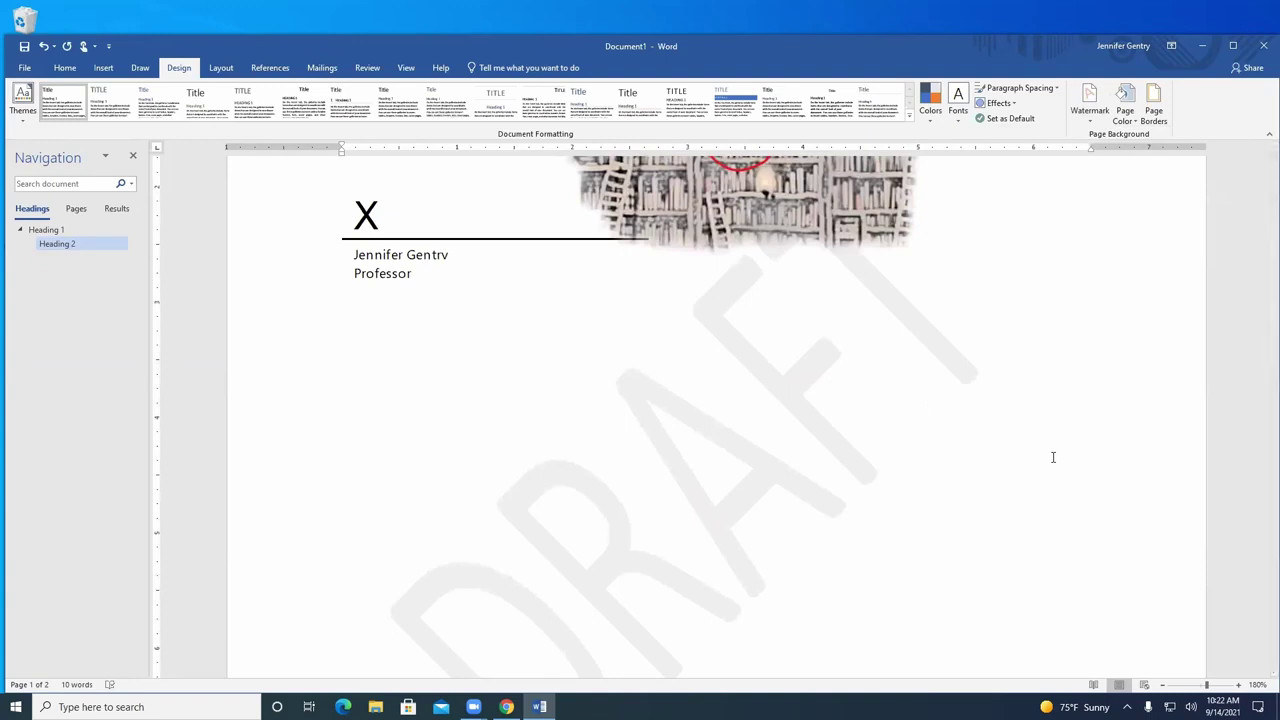
Check the page color and page border choices without applying any, and show the page layout options
{"action": "left_click", "coordinate": [1127, 117]}
{"action": "left_click", "coordinate": [1153, 110]}
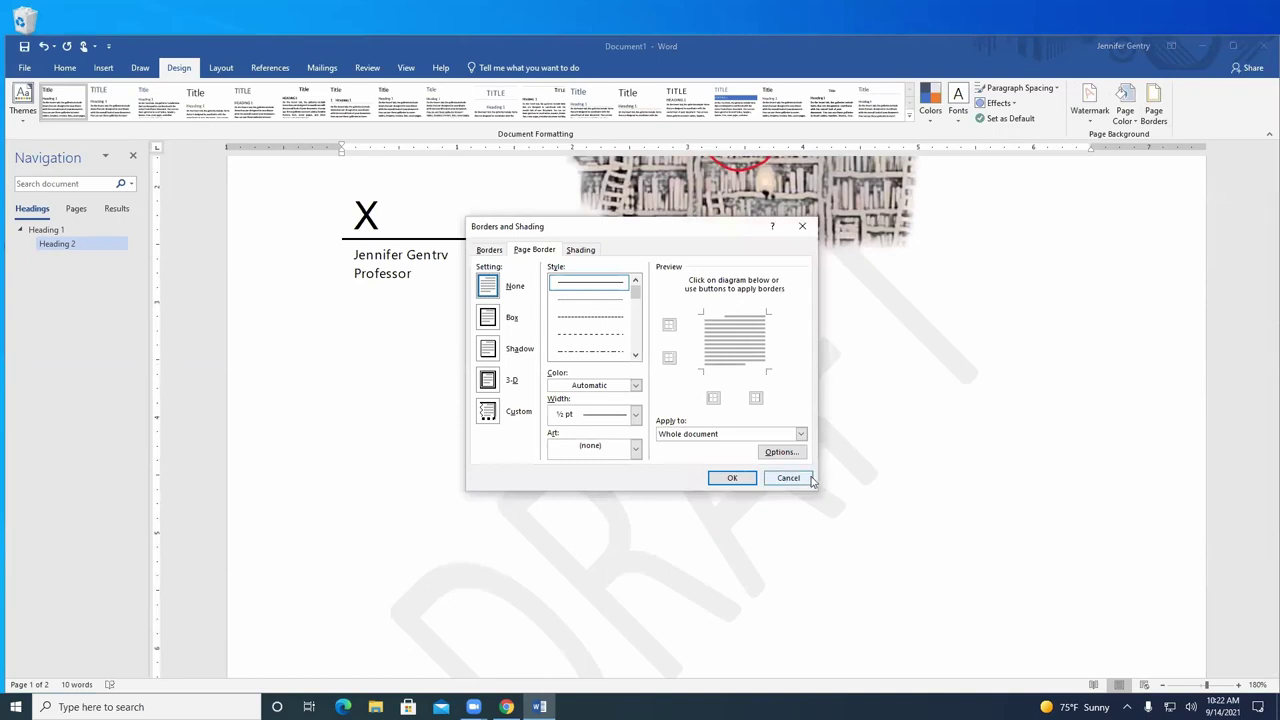
{"action": "left_click", "coordinate": [790, 478]}
{"action": "scroll", "coordinate": [311, 277], "scroll_direction": "up", "scroll_amount": 1}
{"action": "left_click", "coordinate": [221, 67]}
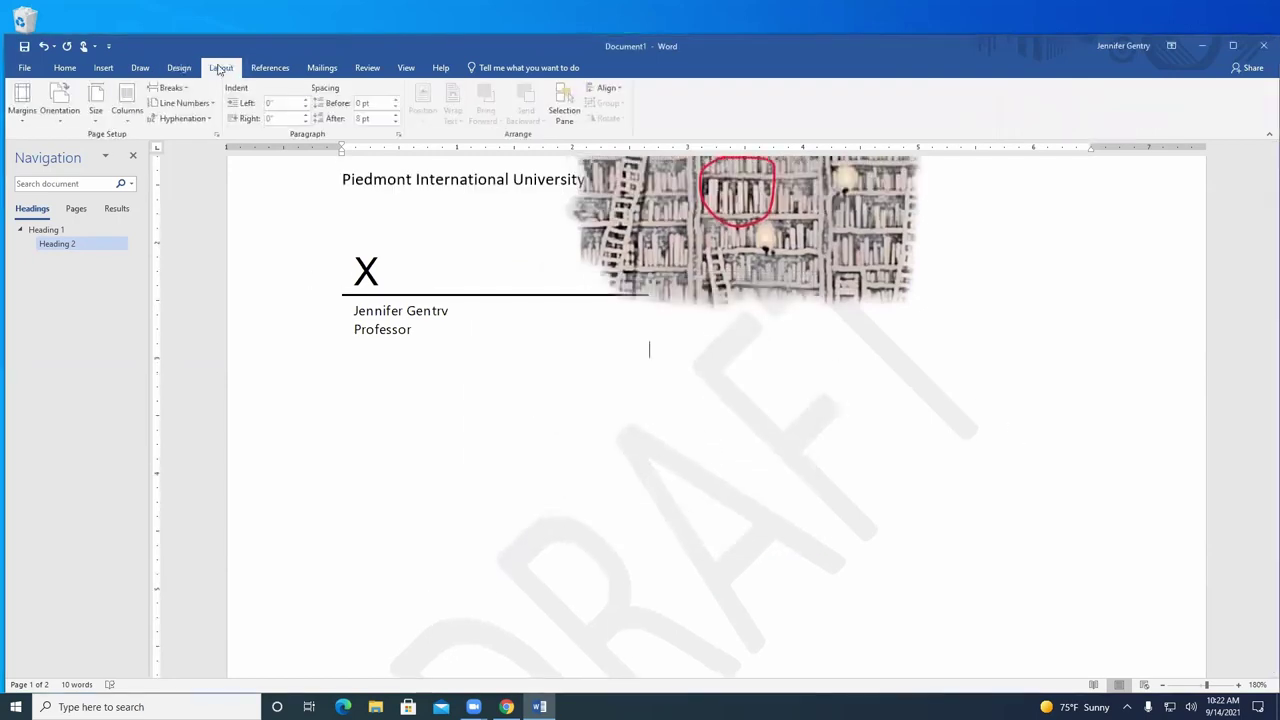
{"action": "scroll", "coordinate": [359, 354], "scroll_direction": "up", "scroll_amount": 5}
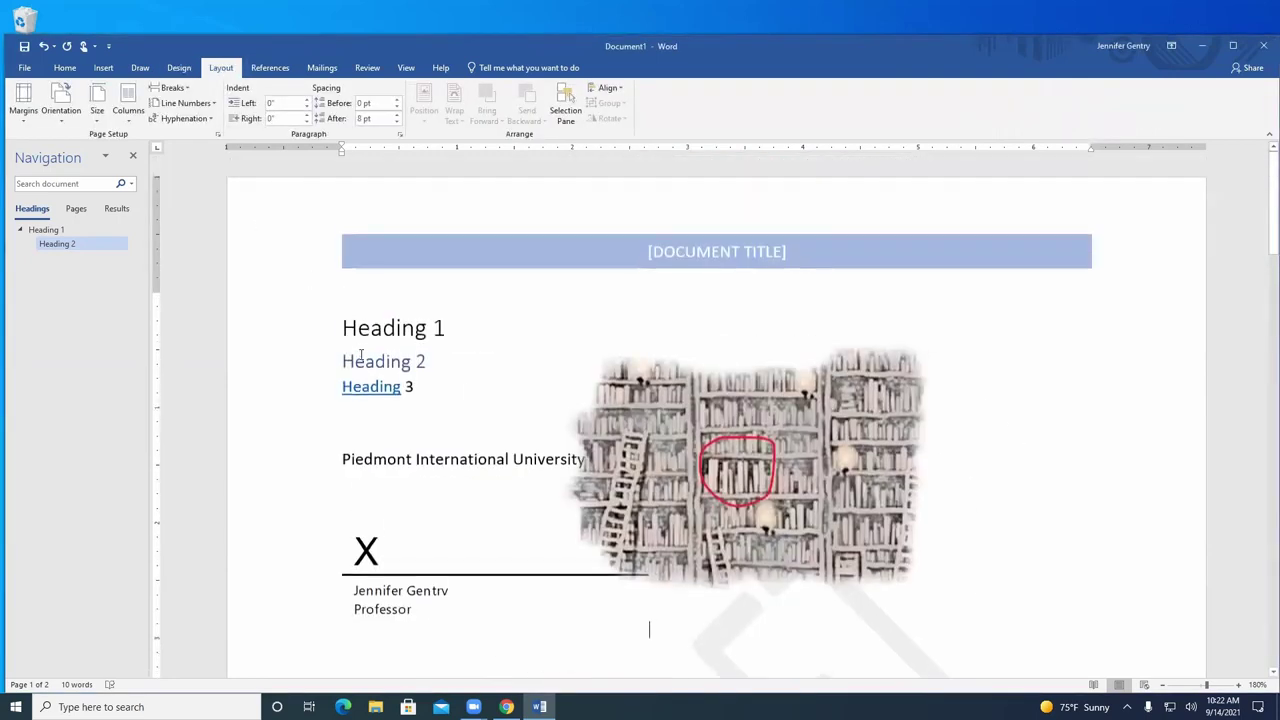
Review the margin, orientation and paper size choices for the document without changing any
{"action": "left_click", "coordinate": [23, 100]}
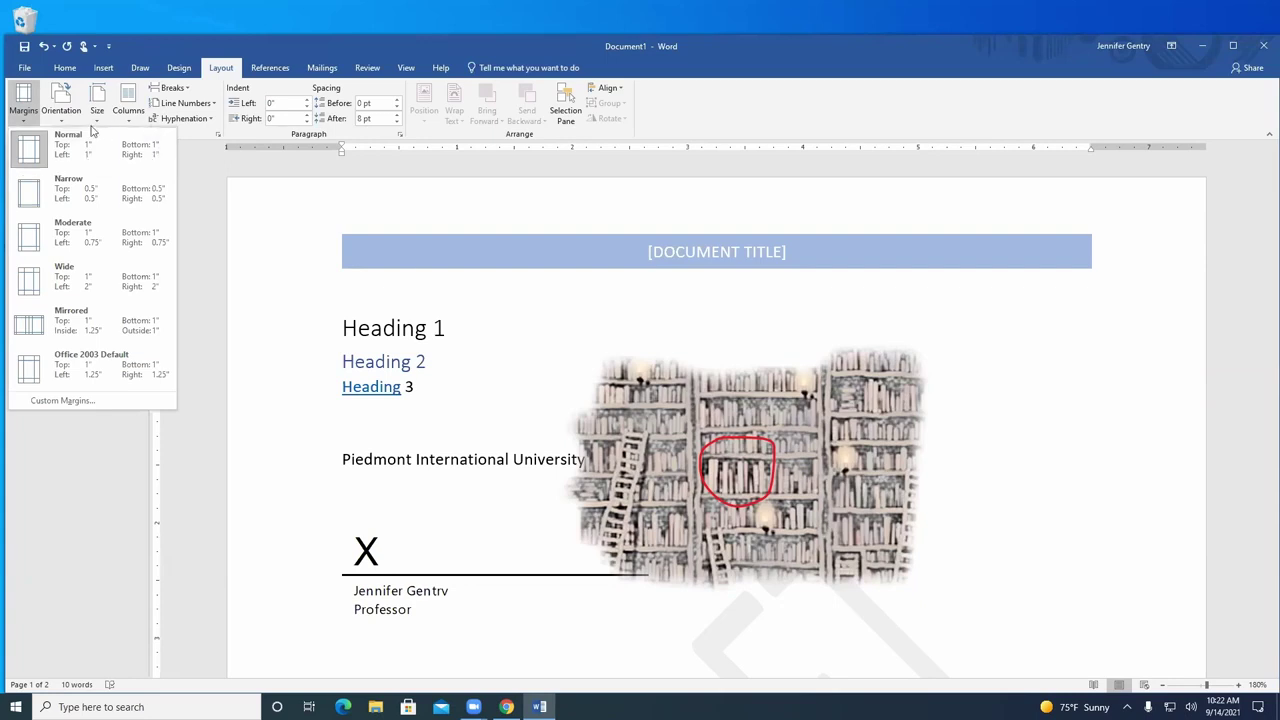
{"action": "left_click", "coordinate": [72, 120]}
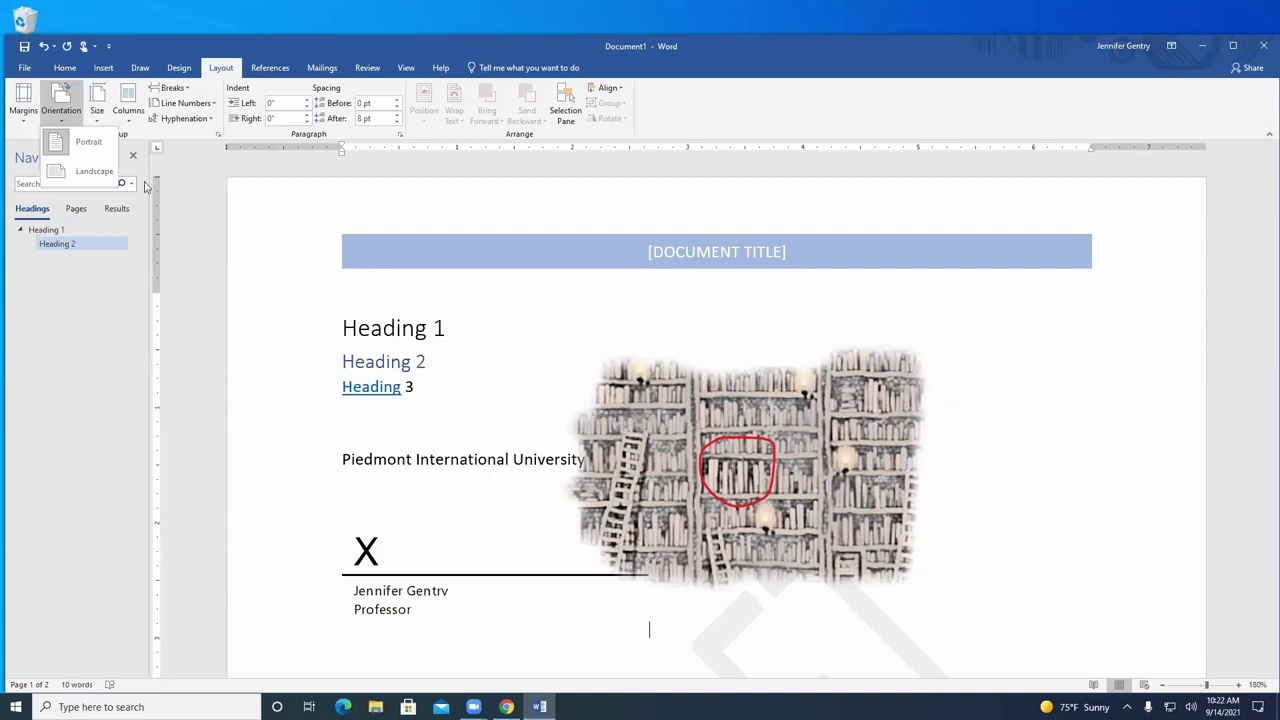
{"action": "left_click", "coordinate": [92, 122]}
{"action": "left_click", "coordinate": [92, 120]}
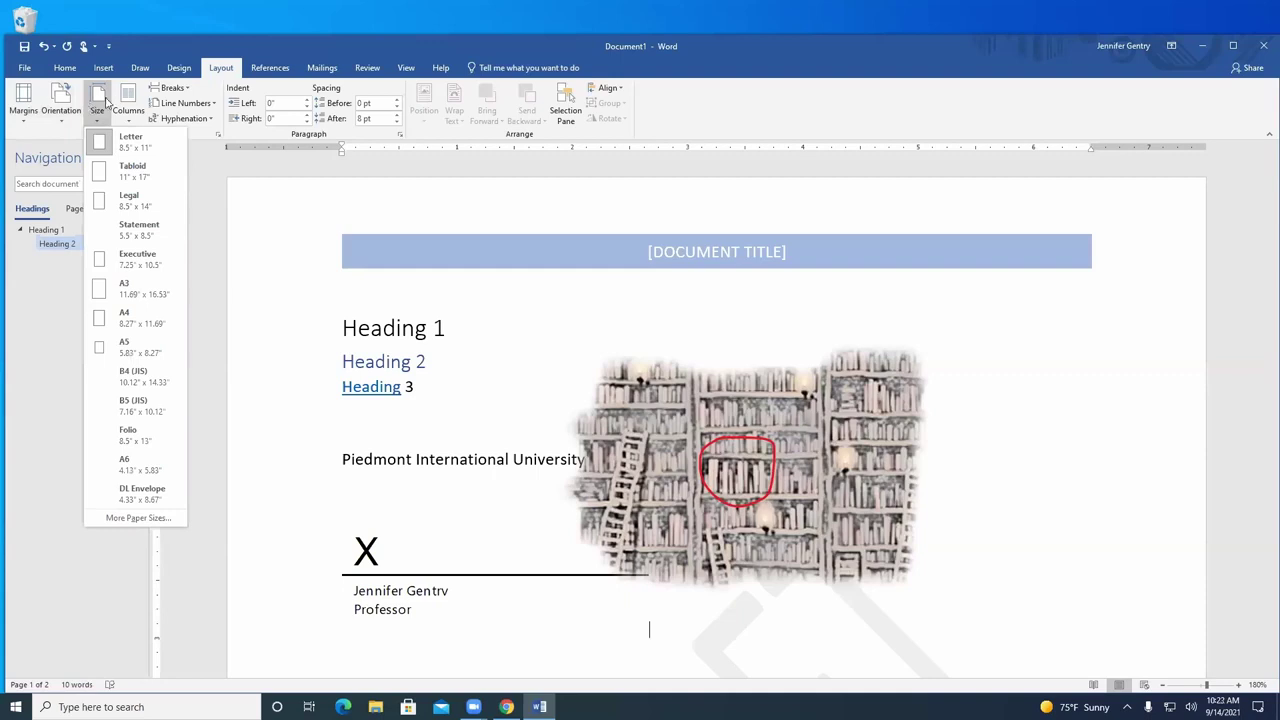
Review the break, line numbering and hyphenation options without applying any
{"action": "left_click", "coordinate": [188, 89]}
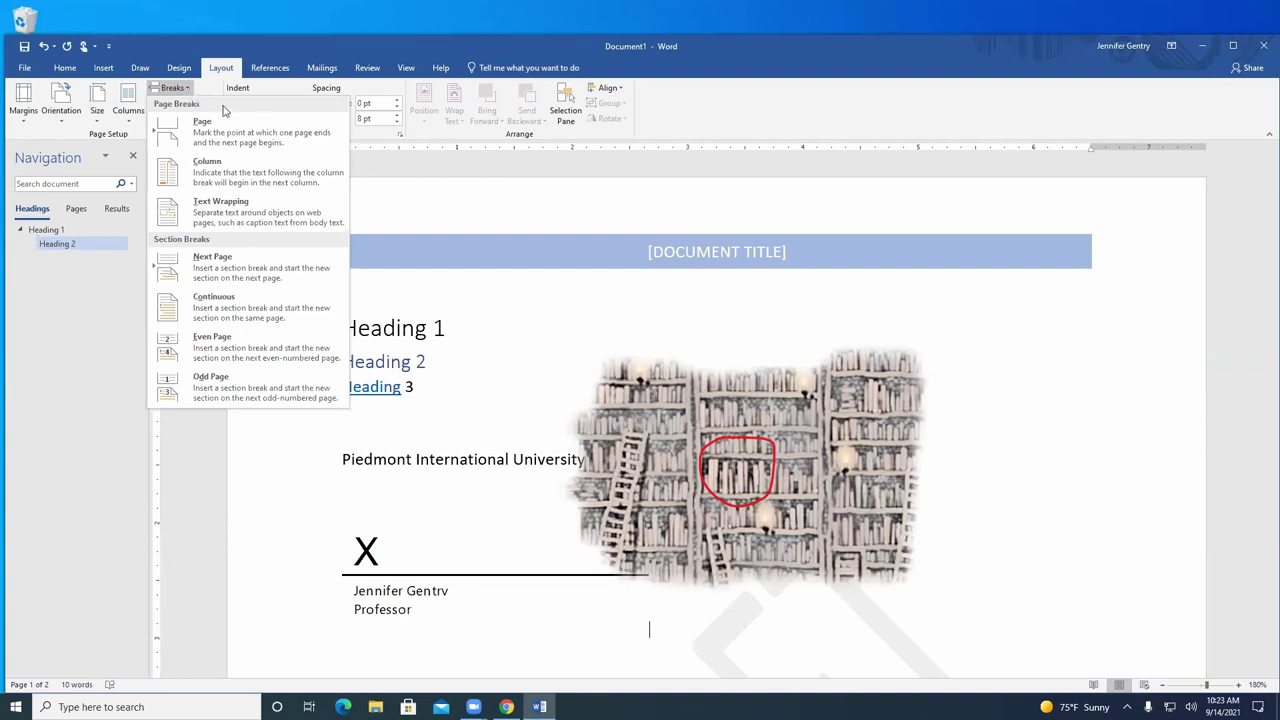
{"action": "left_click", "coordinate": [213, 48]}
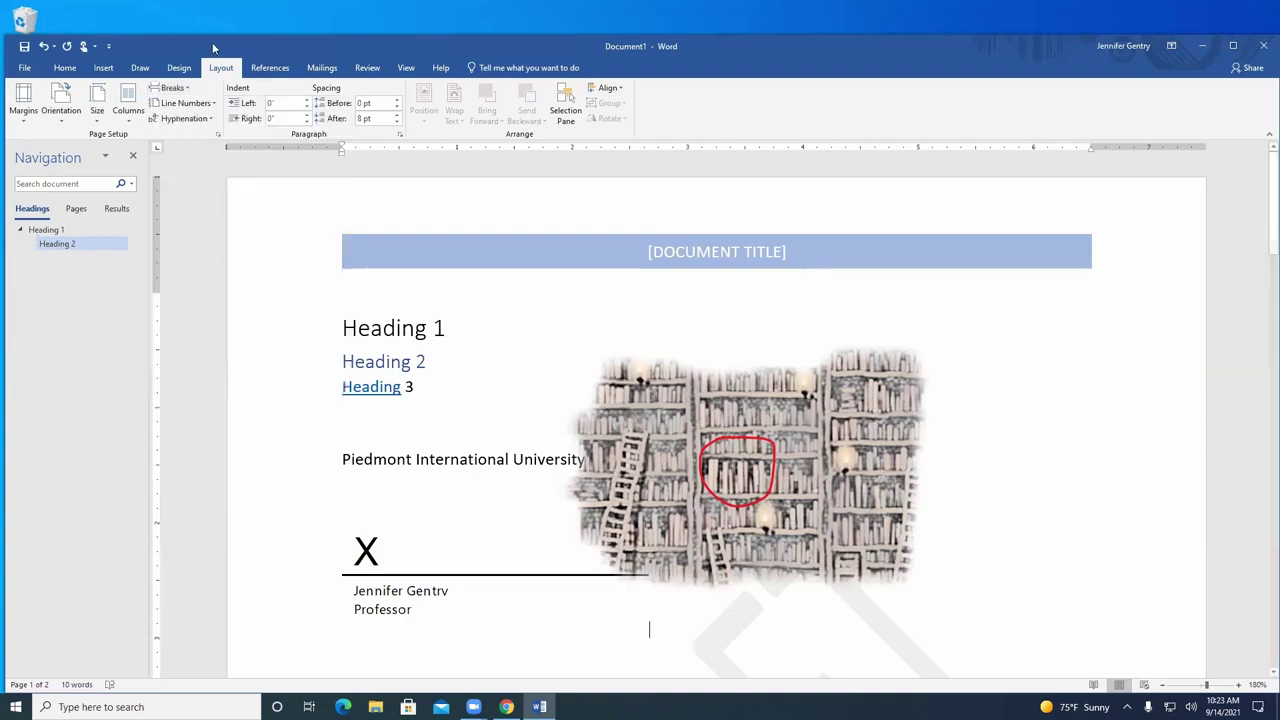
{"action": "left_click", "coordinate": [205, 103]}
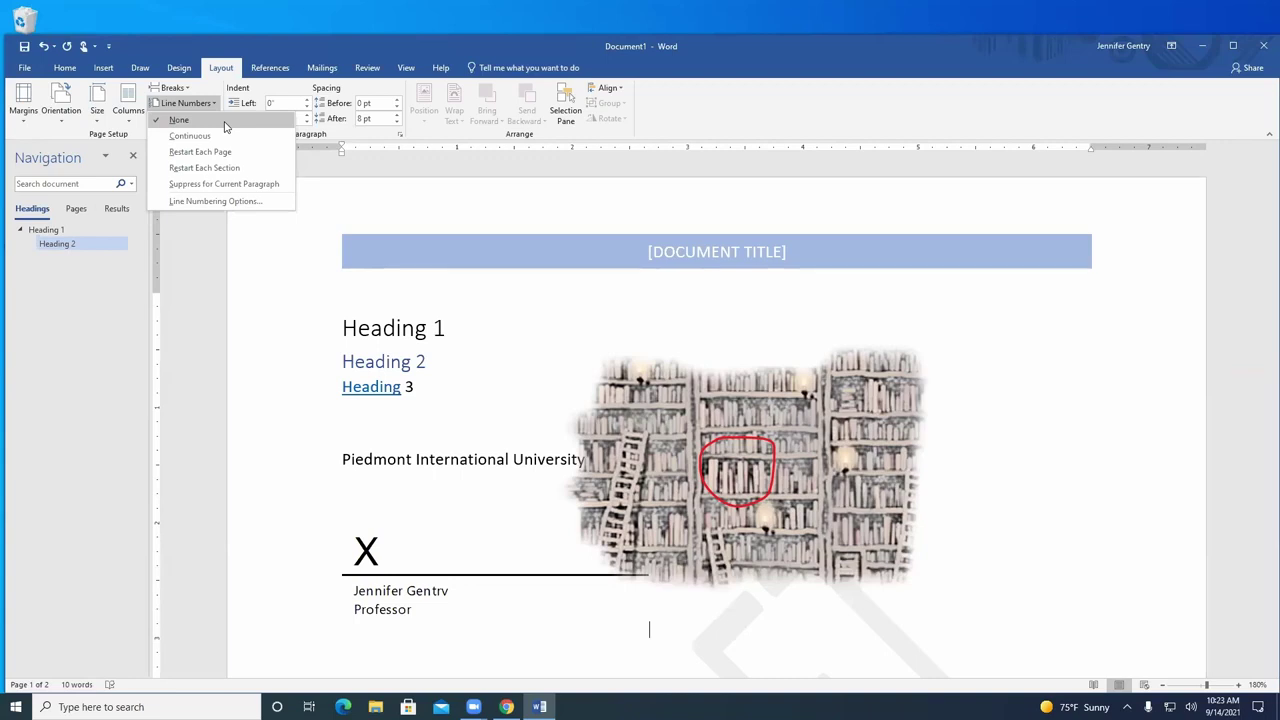
{"action": "left_click", "coordinate": [205, 72]}
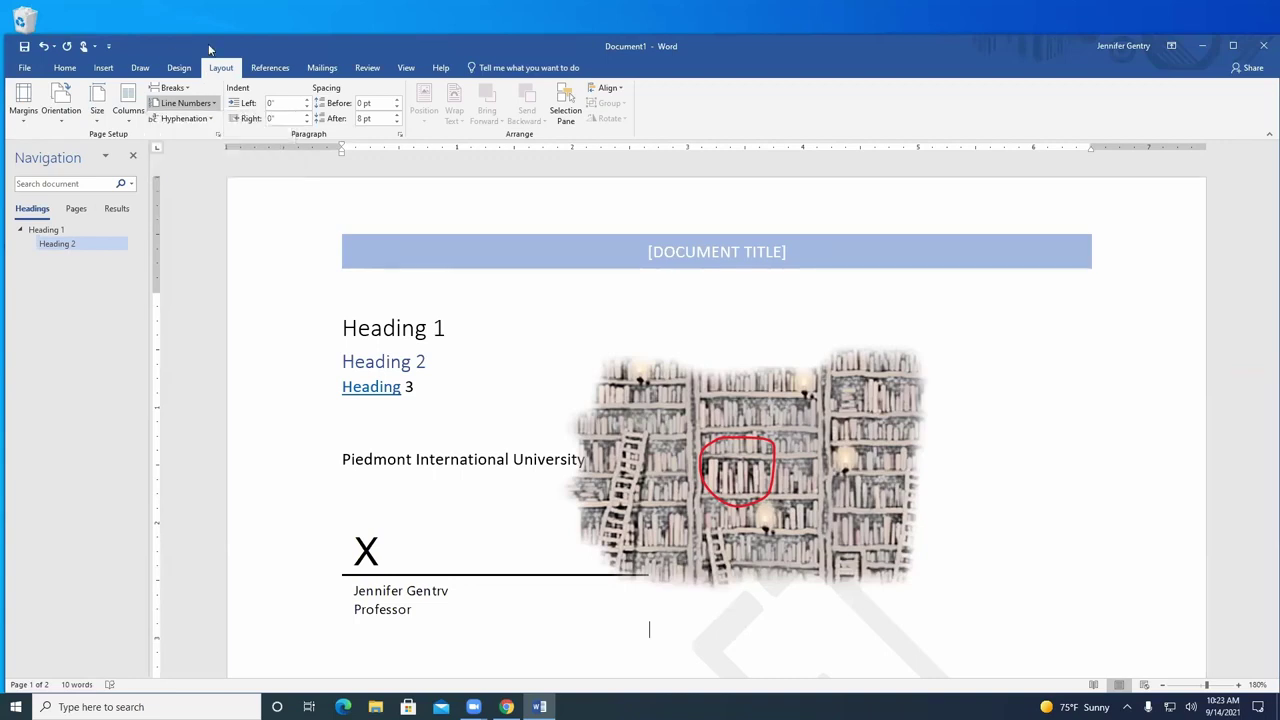
{"action": "left_click", "coordinate": [207, 120]}
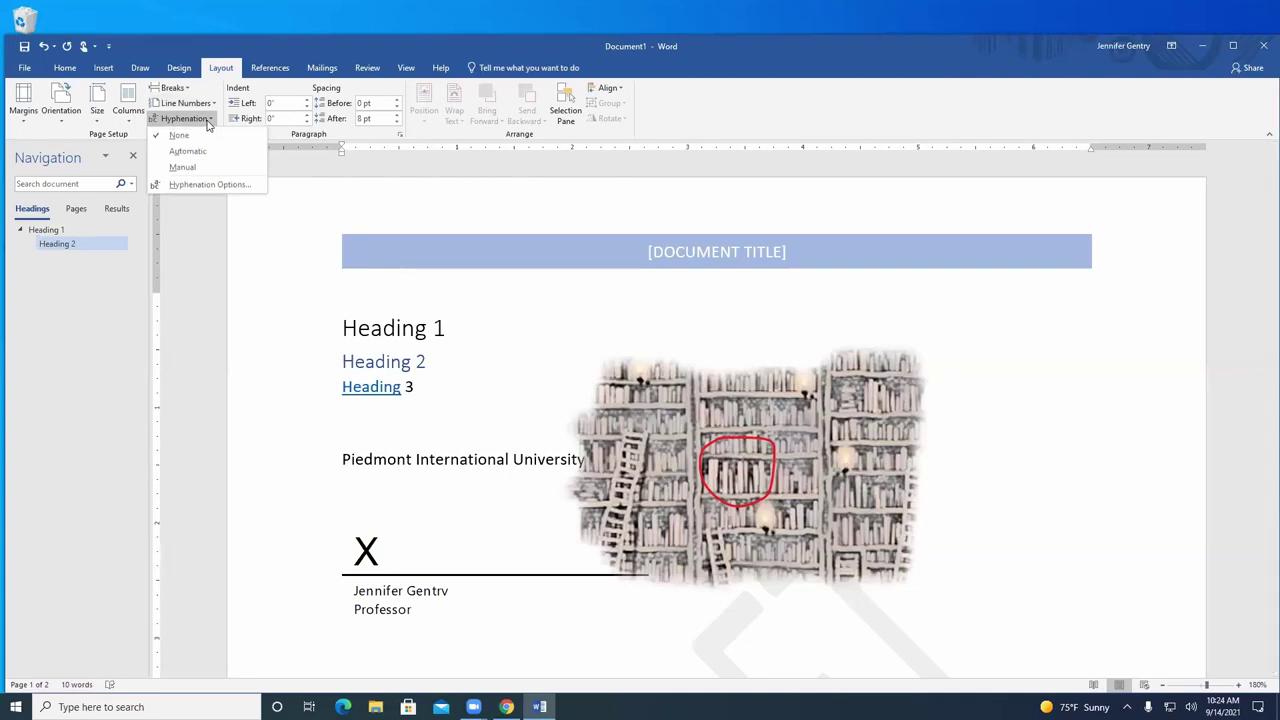
{"action": "left_click", "coordinate": [262, 45]}
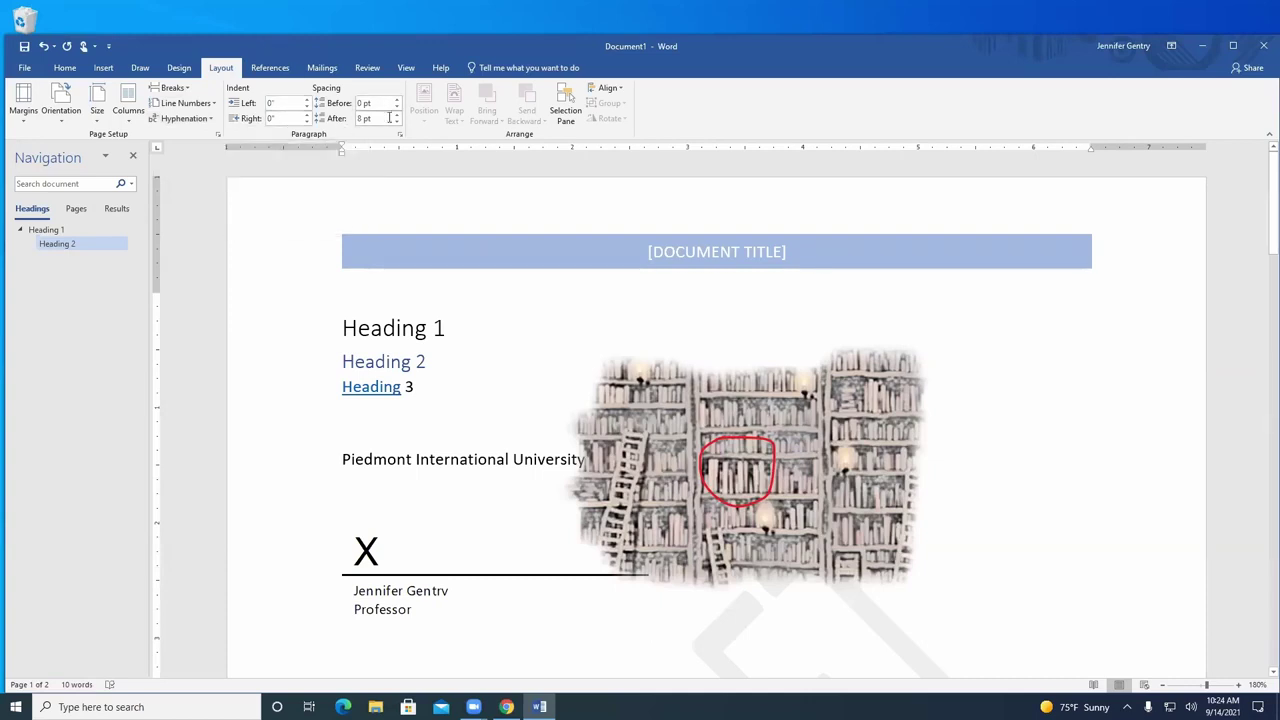
Insert a page break before Heading 1 so that a blank page precedes it
{"action": "left_click", "coordinate": [270, 68]}
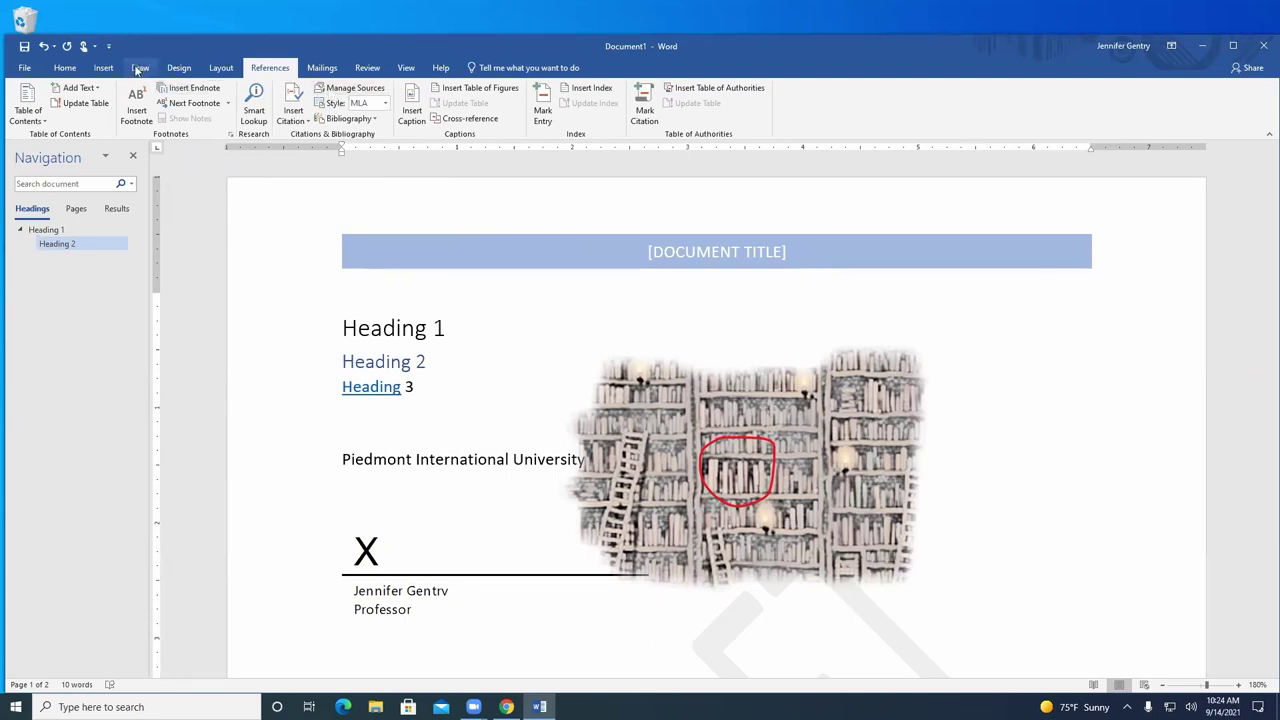
{"action": "left_click", "coordinate": [103, 67]}
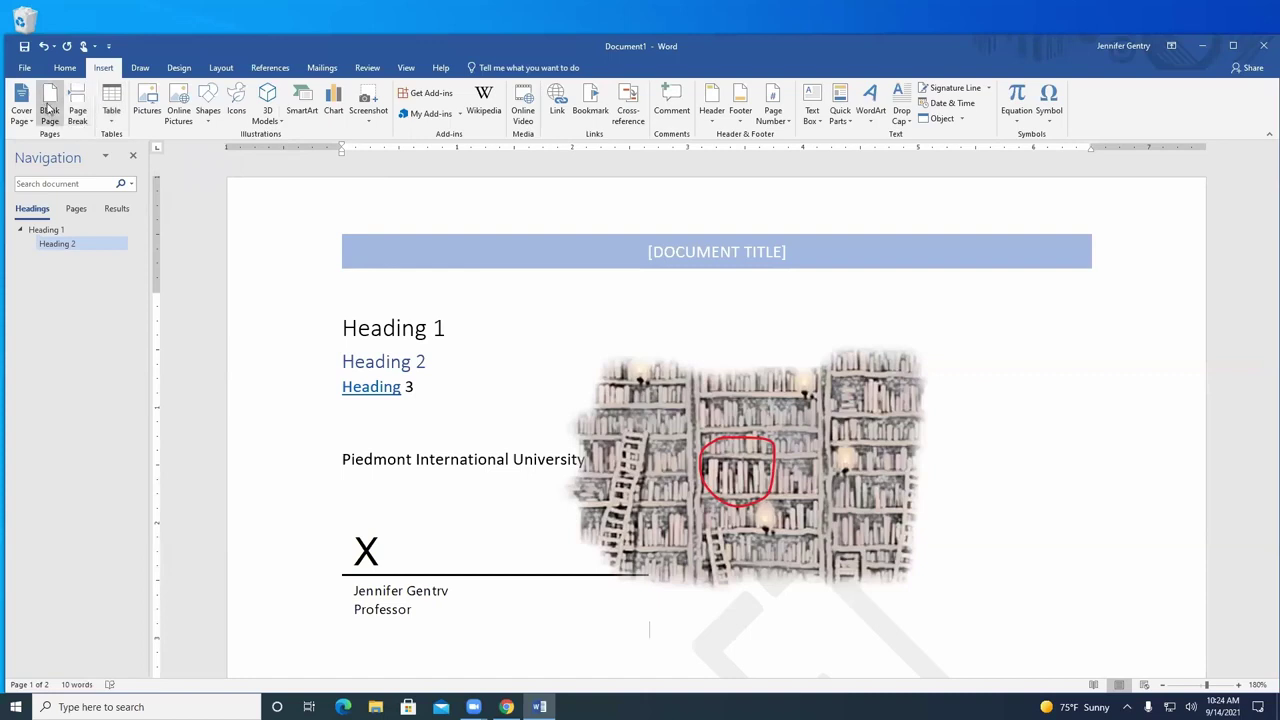
{"action": "left_click", "coordinate": [340, 330]}
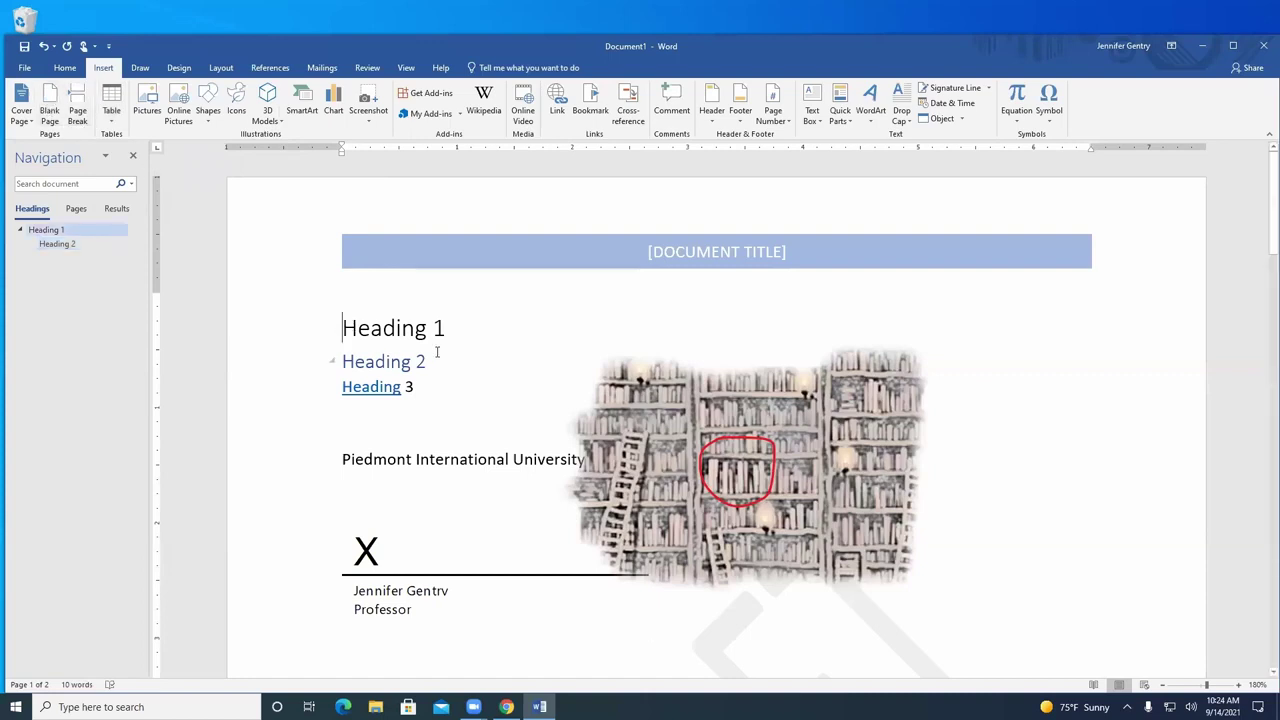
{"action": "left_click", "coordinate": [77, 108]}
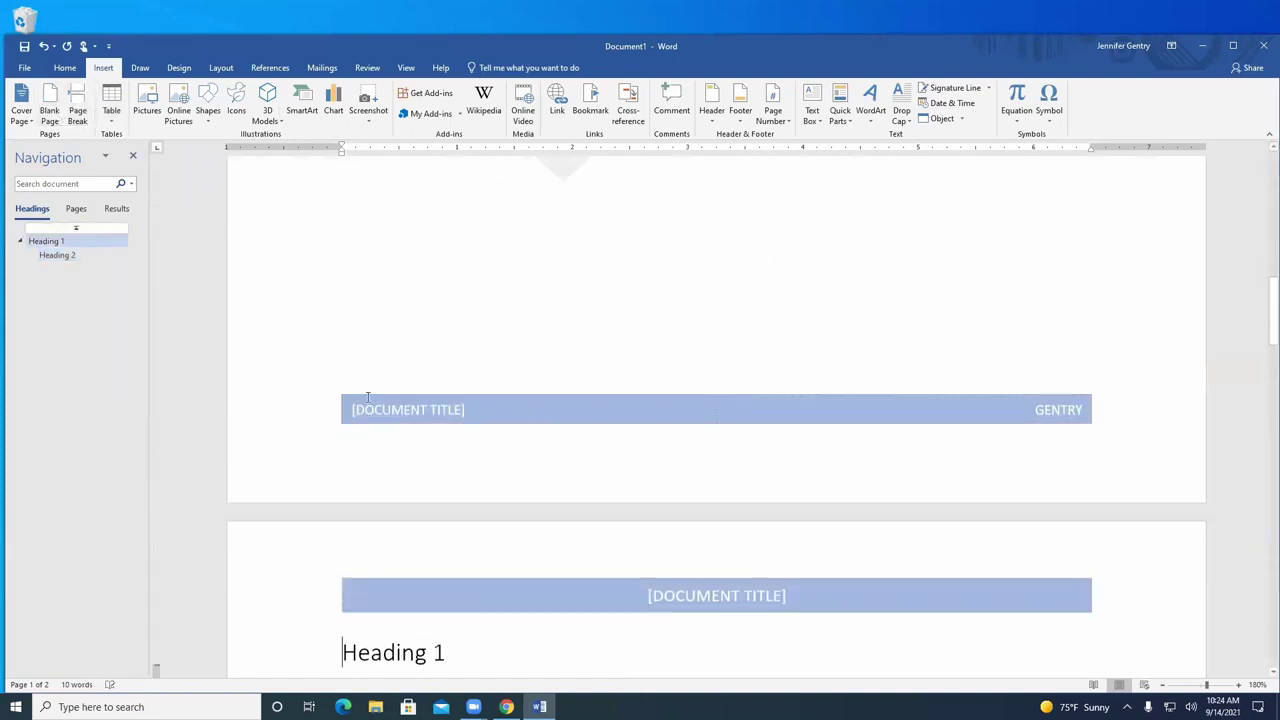
{"action": "key", "text": "ctrl+Return"}
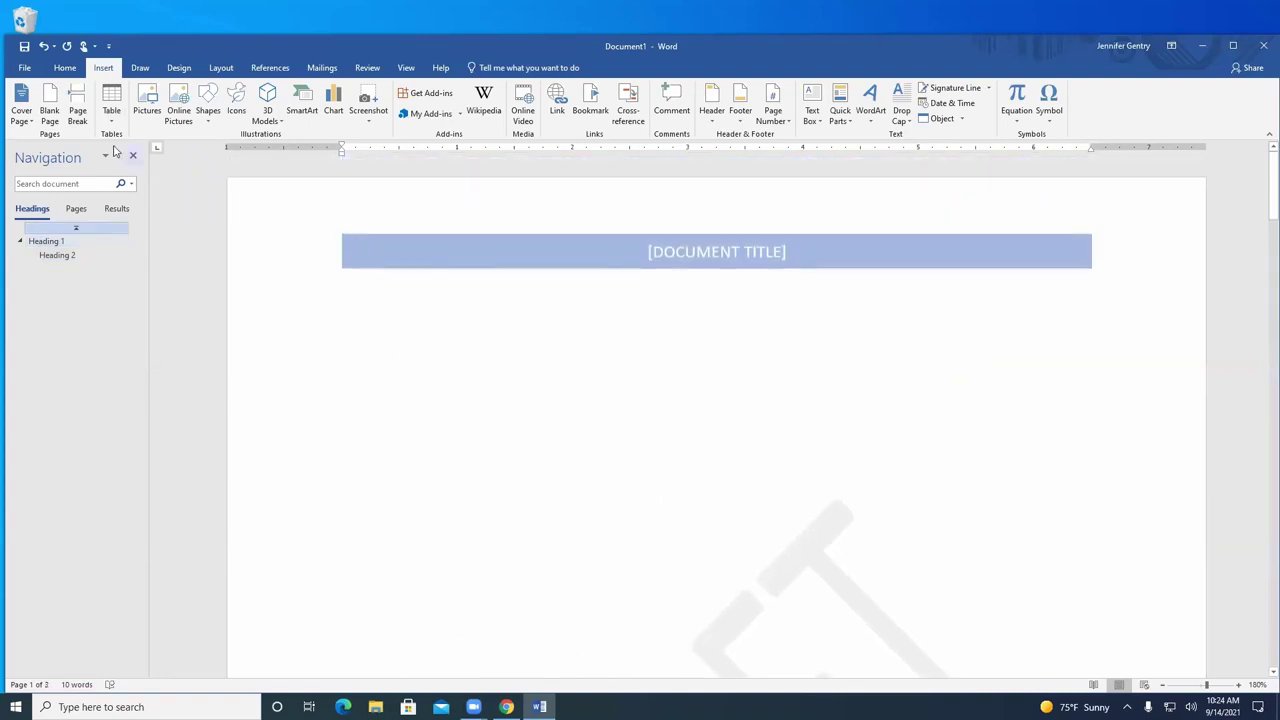
Add the Banded cover page to the document and look over its placeholders down to the company address
{"action": "left_click", "coordinate": [22, 118]}
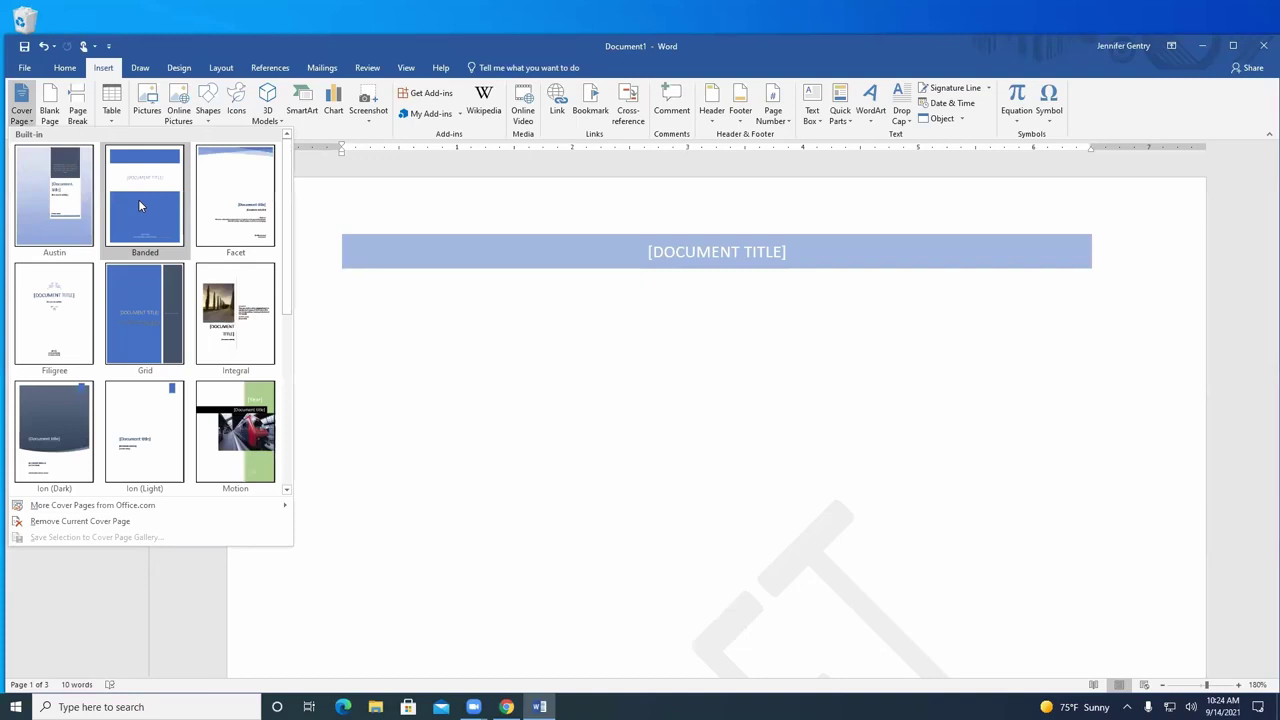
{"action": "left_click", "coordinate": [139, 203]}
{"action": "scroll", "coordinate": [798, 569], "scroll_direction": "down", "scroll_amount": 2}
{"action": "scroll", "coordinate": [798, 569], "scroll_direction": "down", "scroll_amount": 10}
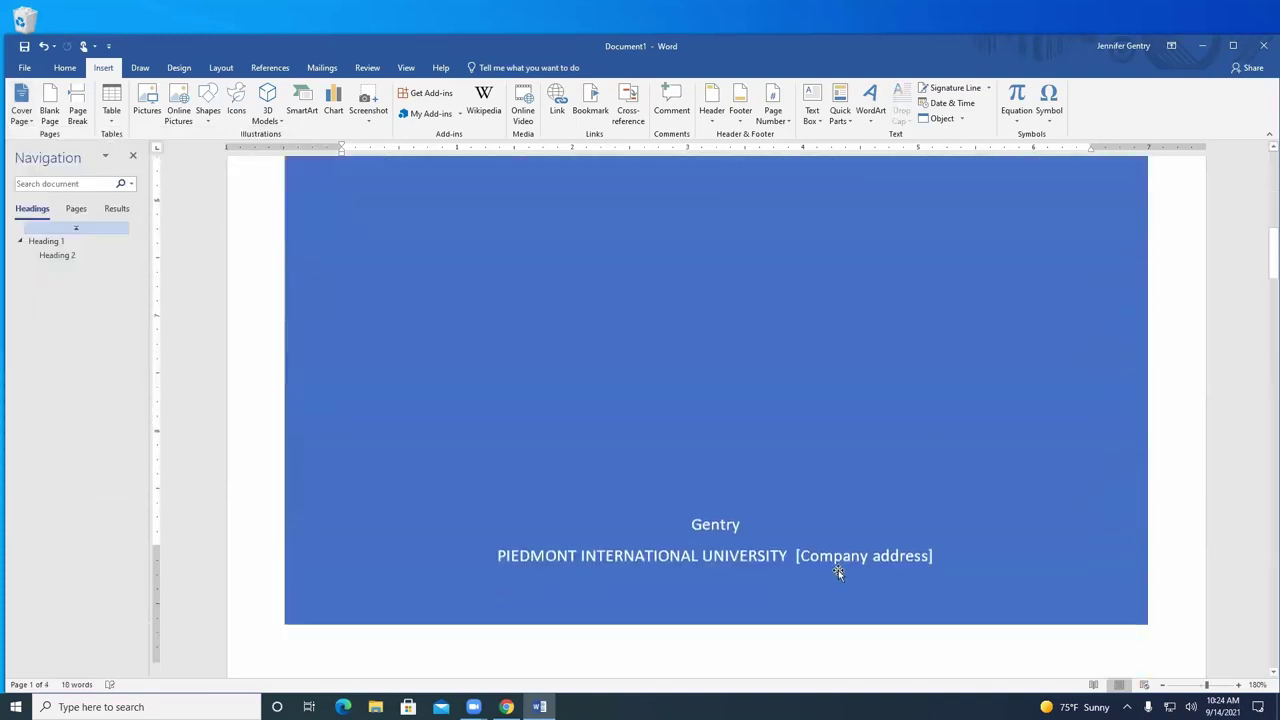
Insert the Automatic Table 2 table of contents on the blank page after the cover page
{"action": "left_click", "coordinate": [418, 301]}
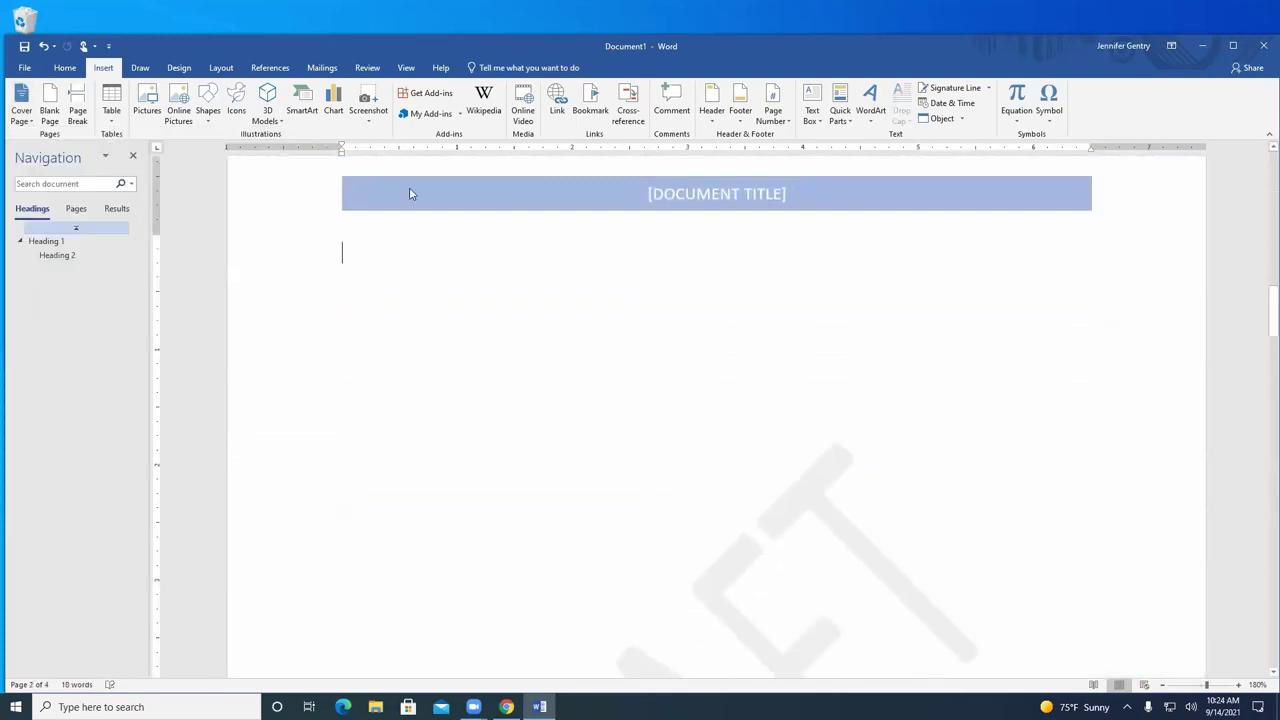
{"action": "left_click", "coordinate": [268, 67]}
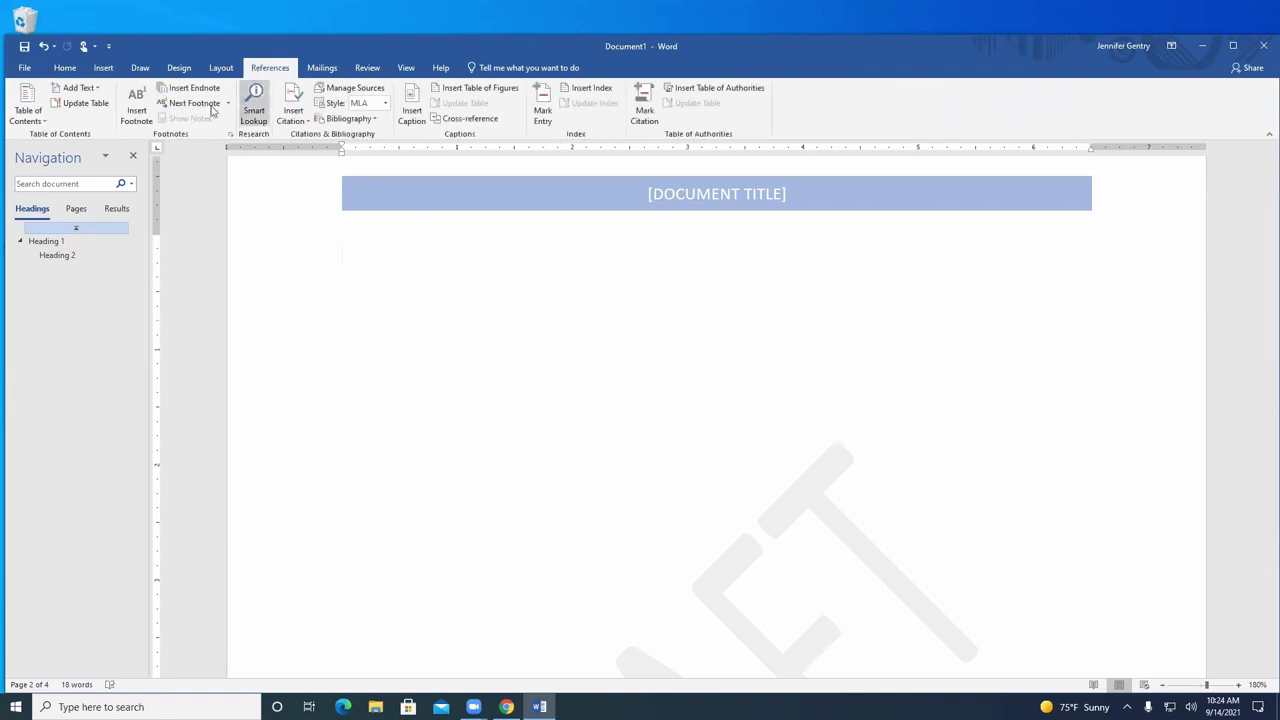
{"action": "left_click", "coordinate": [33, 119]}
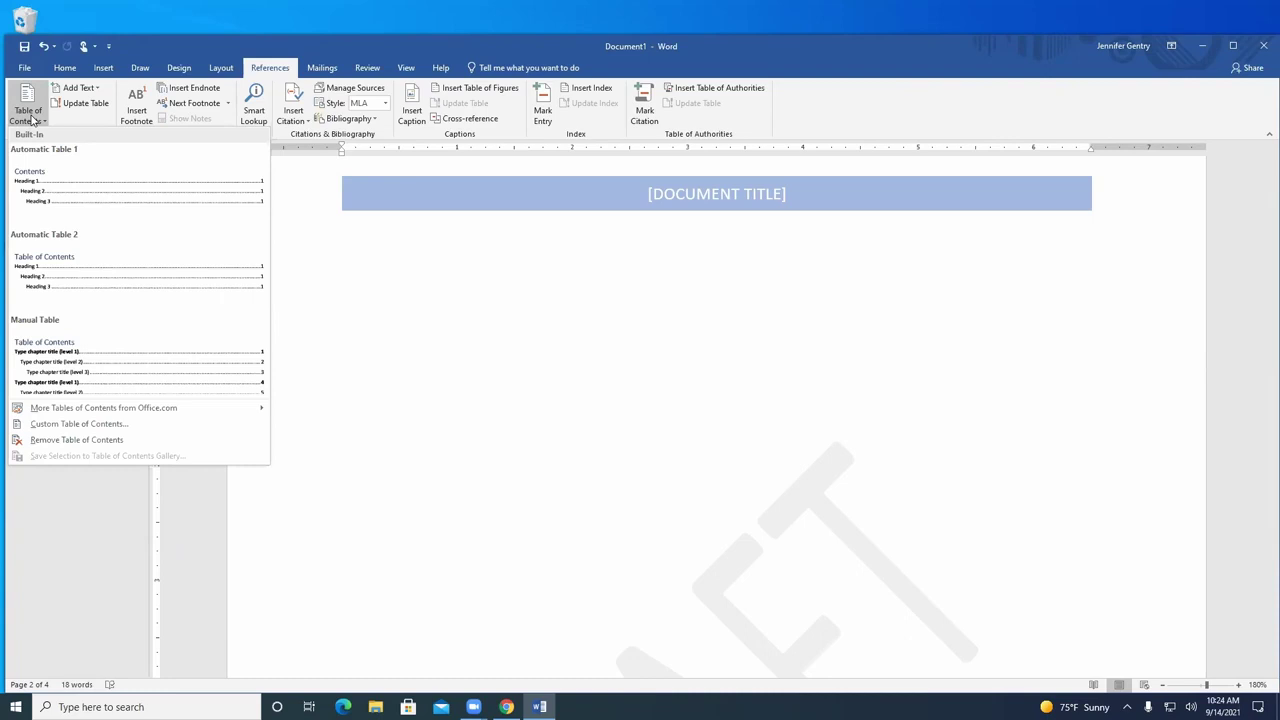
{"action": "left_click", "coordinate": [96, 280]}
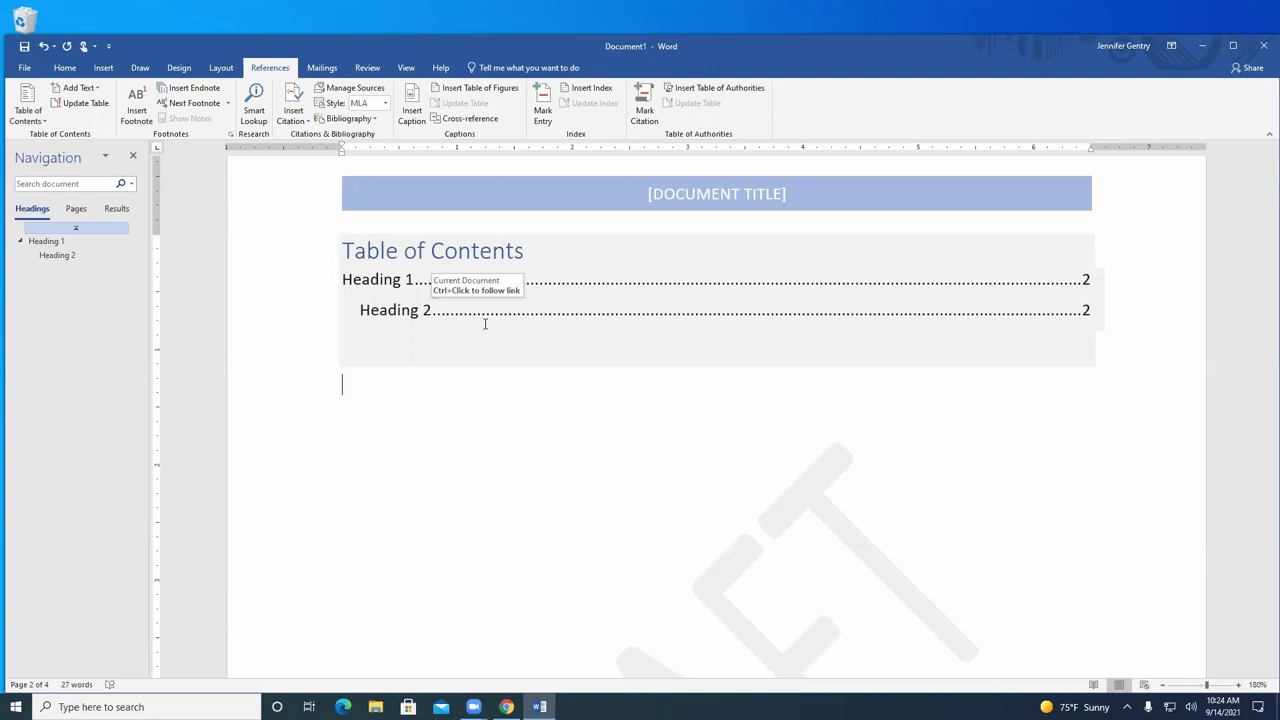
Check the update choices for the table of contents without updating it, and look at the options for adding text to it
{"action": "left_click", "coordinate": [533, 297]}
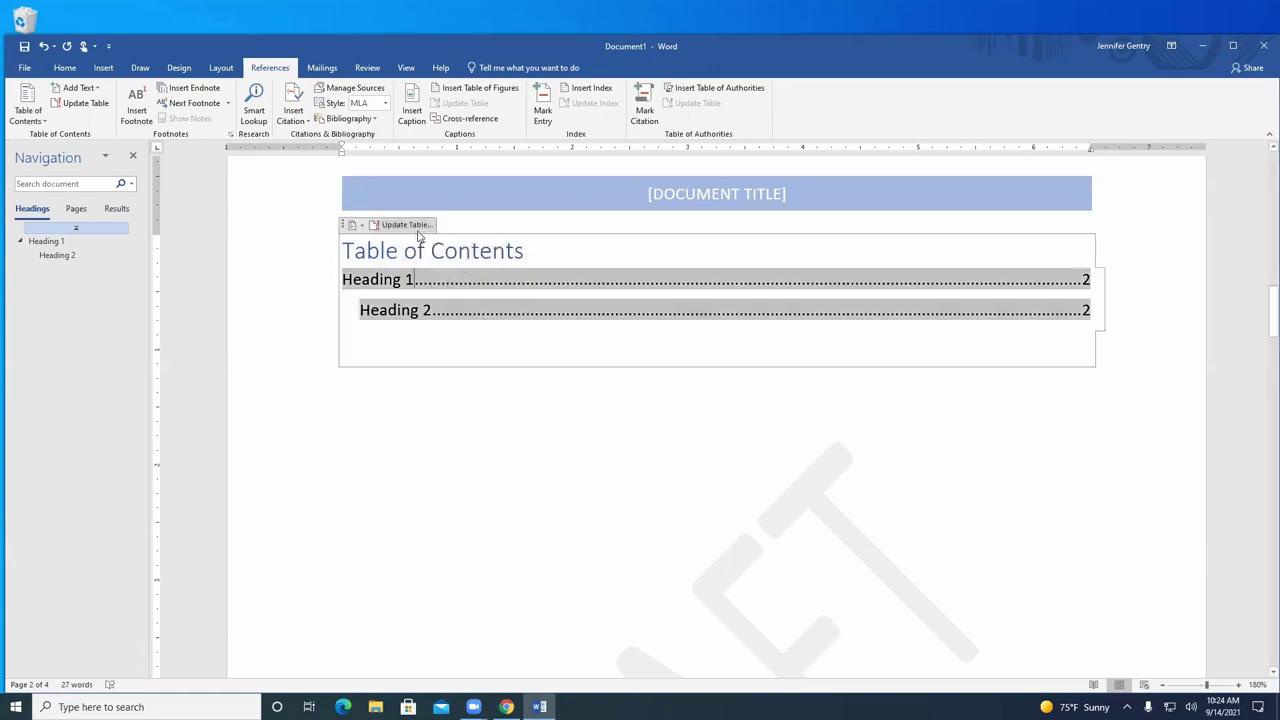
{"action": "right_click", "coordinate": [516, 288]}
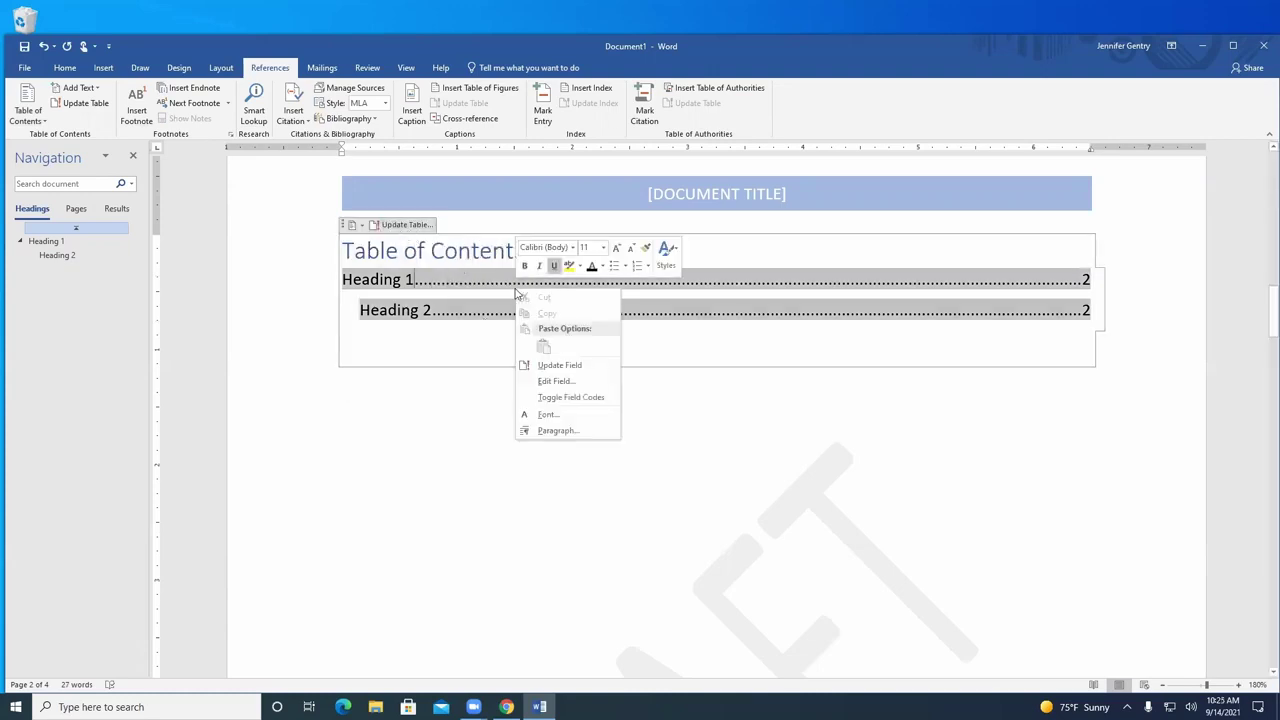
{"action": "left_click", "coordinate": [560, 366]}
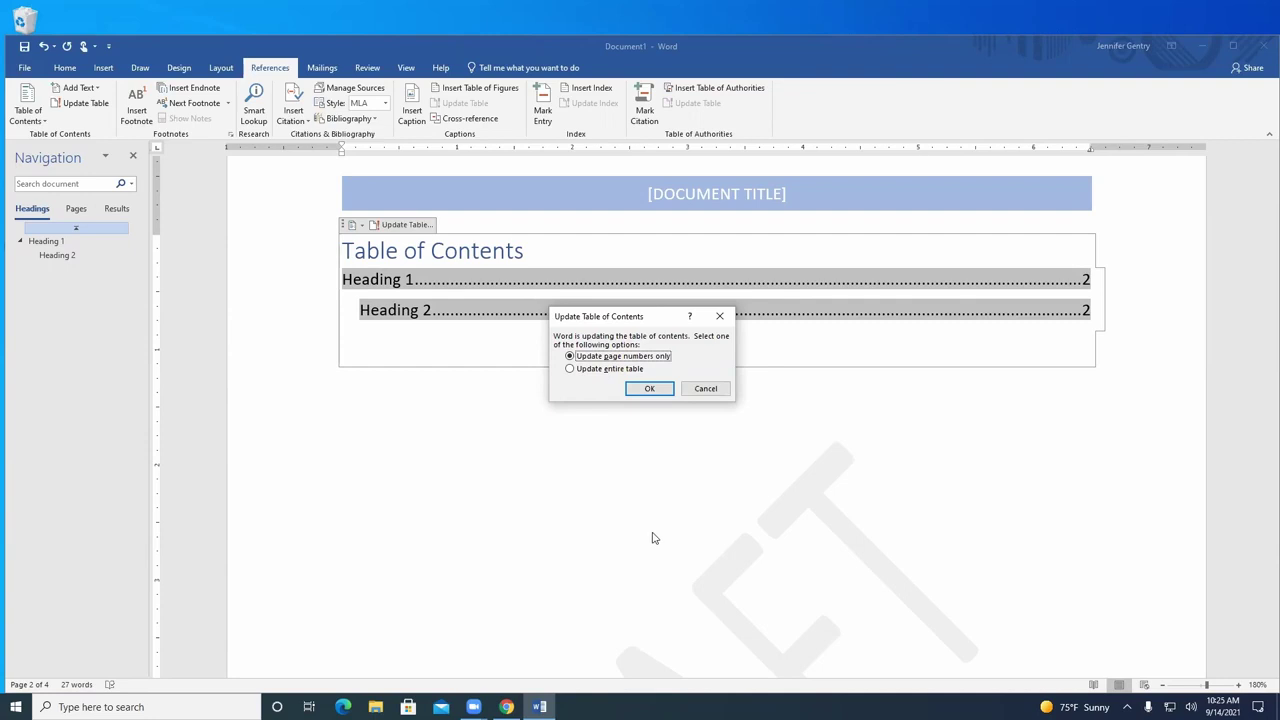
{"action": "left_click", "coordinate": [711, 388]}
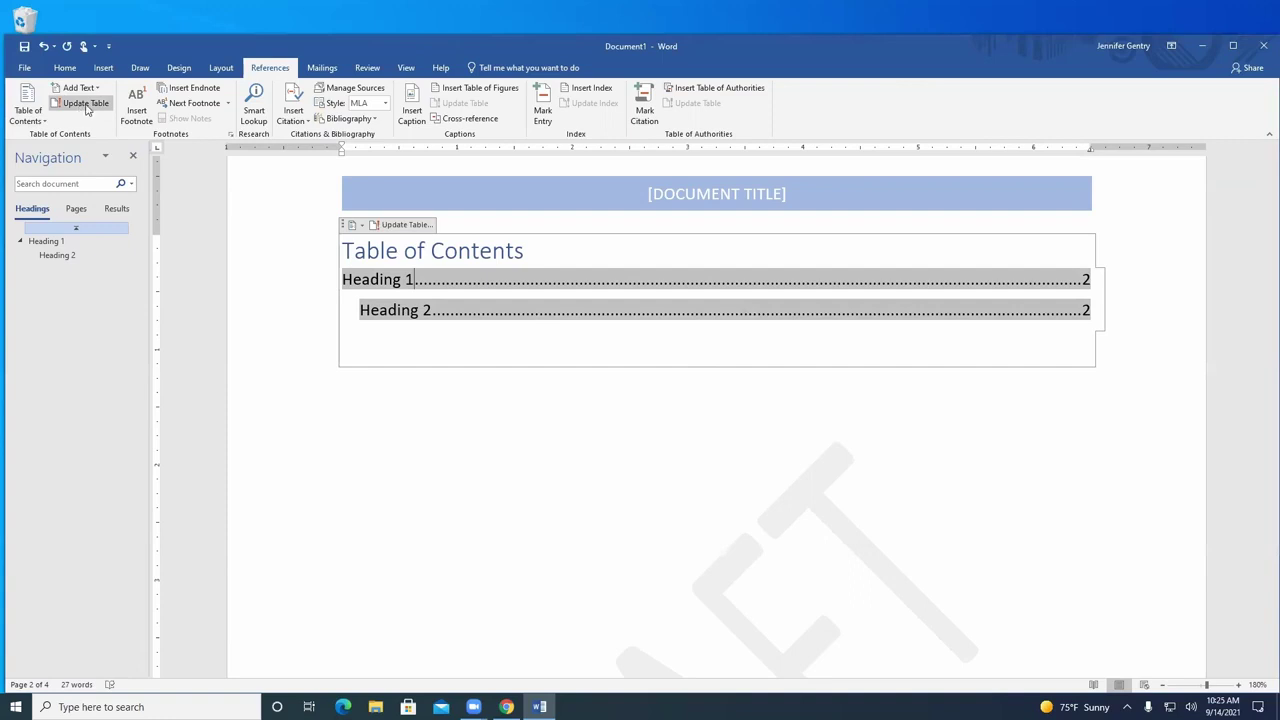
{"action": "left_click", "coordinate": [80, 88]}
{"action": "left_click", "coordinate": [75, 140]}
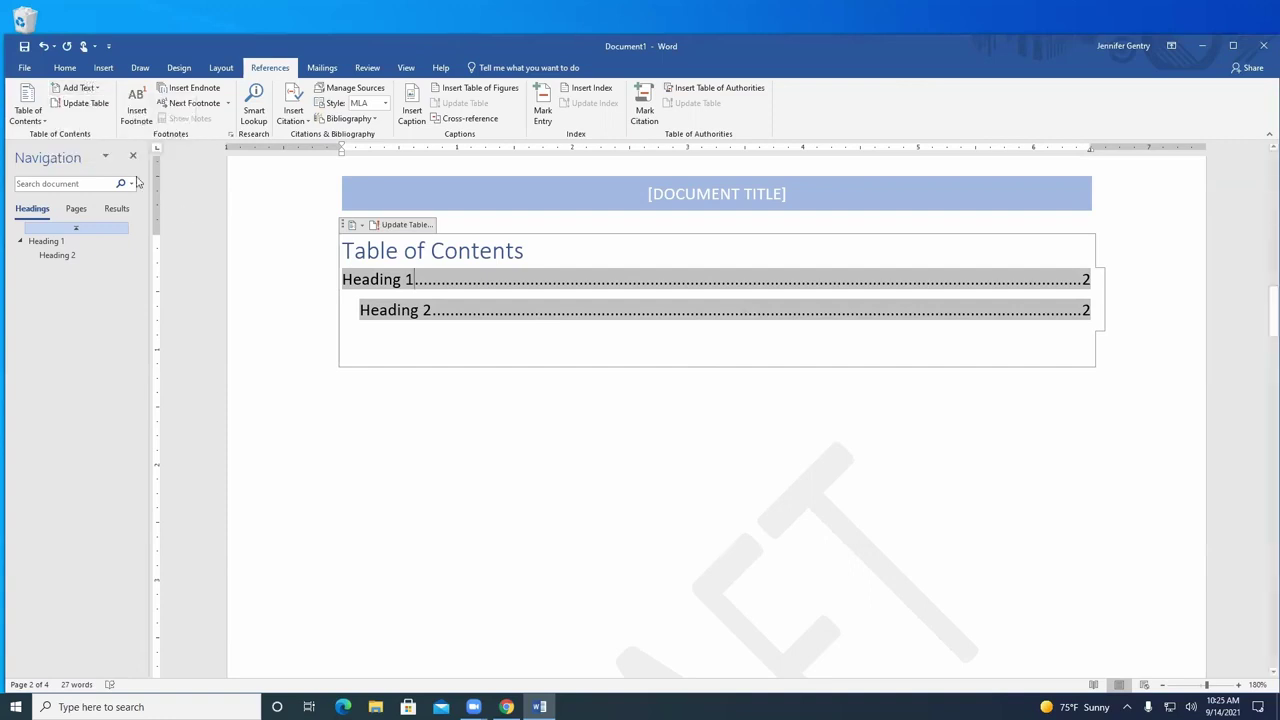
Try 2 and 5 shown levels in the custom table of contents settings, and cancel the changes
{"action": "left_click", "coordinate": [28, 108]}
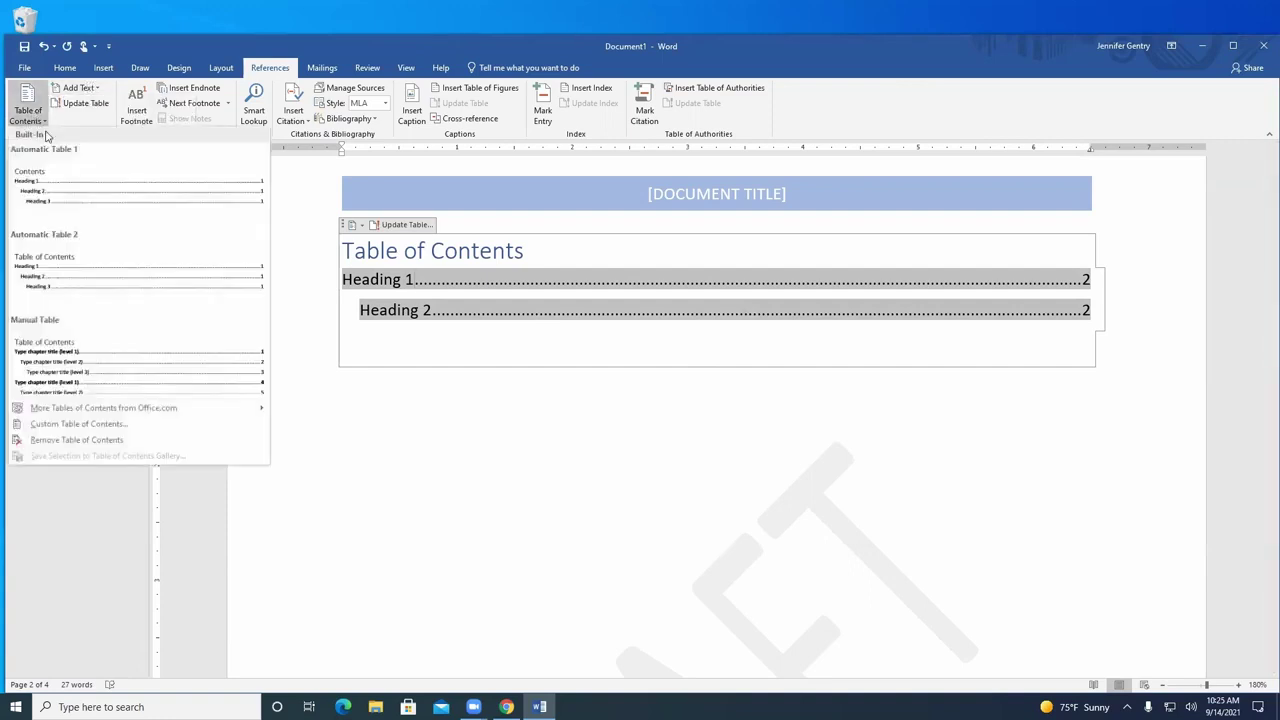
{"action": "left_click", "coordinate": [79, 424]}
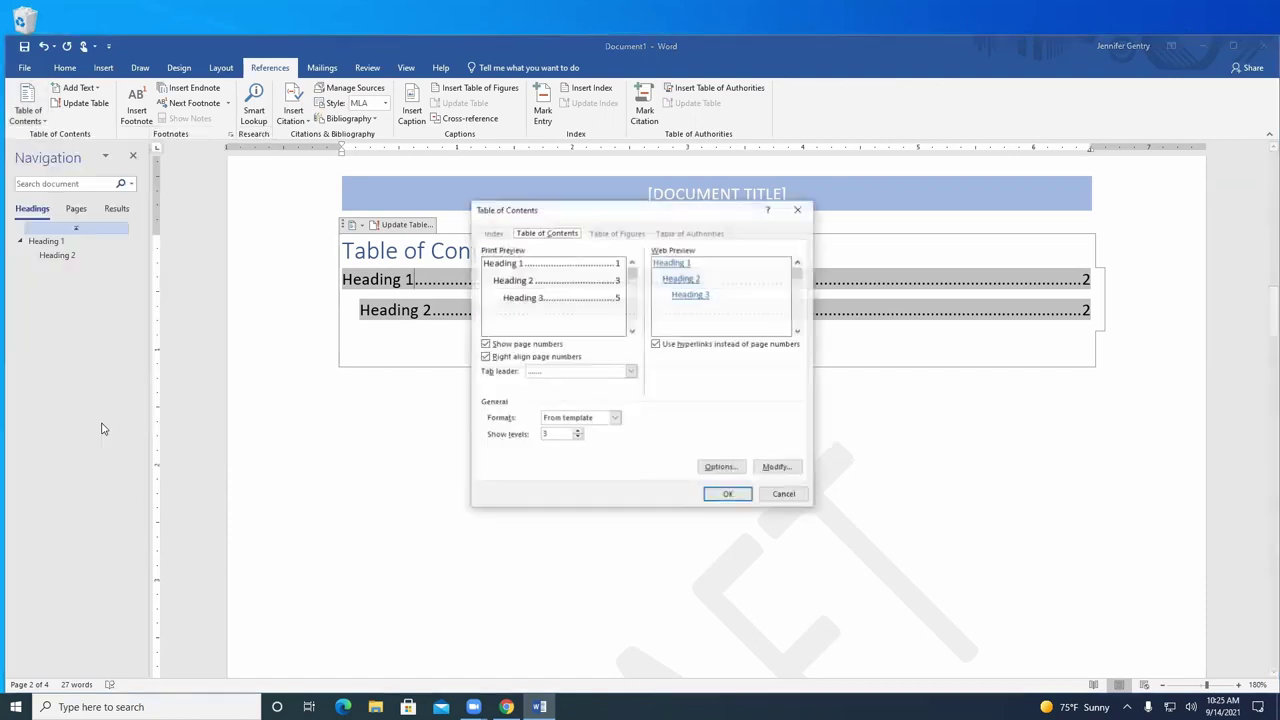
{"action": "left_click", "coordinate": [577, 438]}
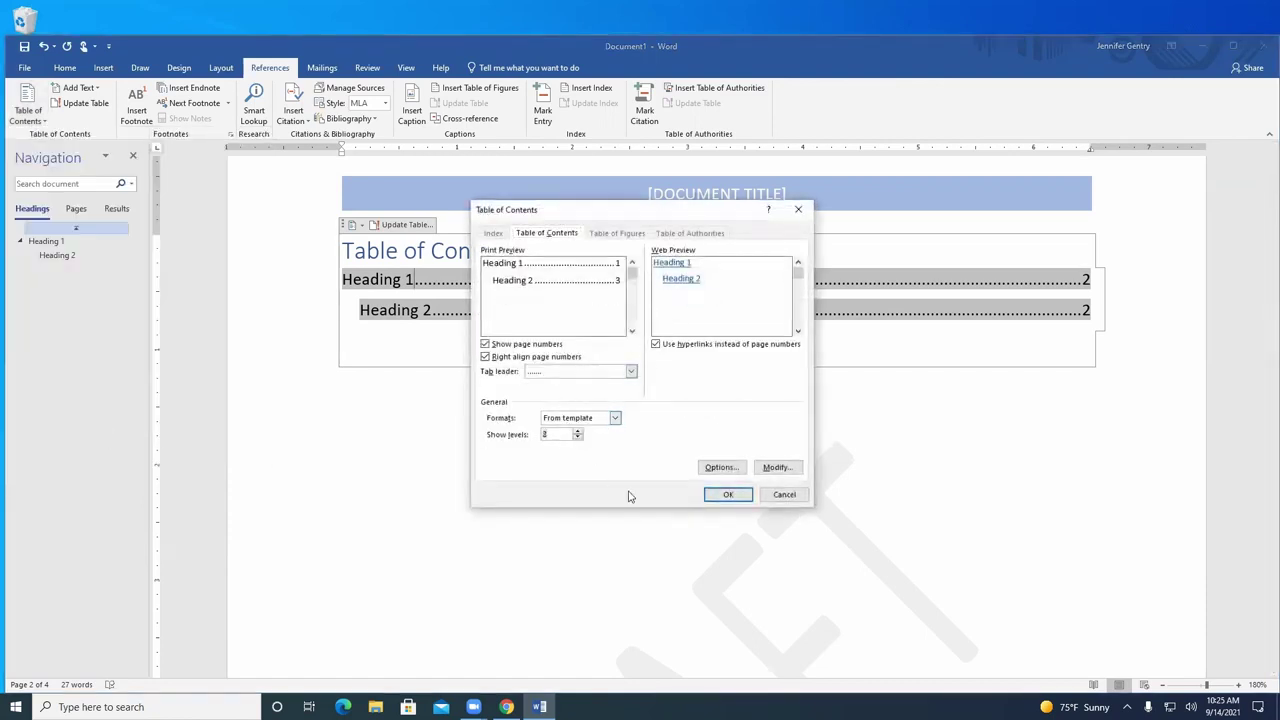
{"action": "left_click", "coordinate": [578, 431]}
{"action": "left_click", "coordinate": [578, 431]}
{"action": "left_click", "coordinate": [578, 431]}
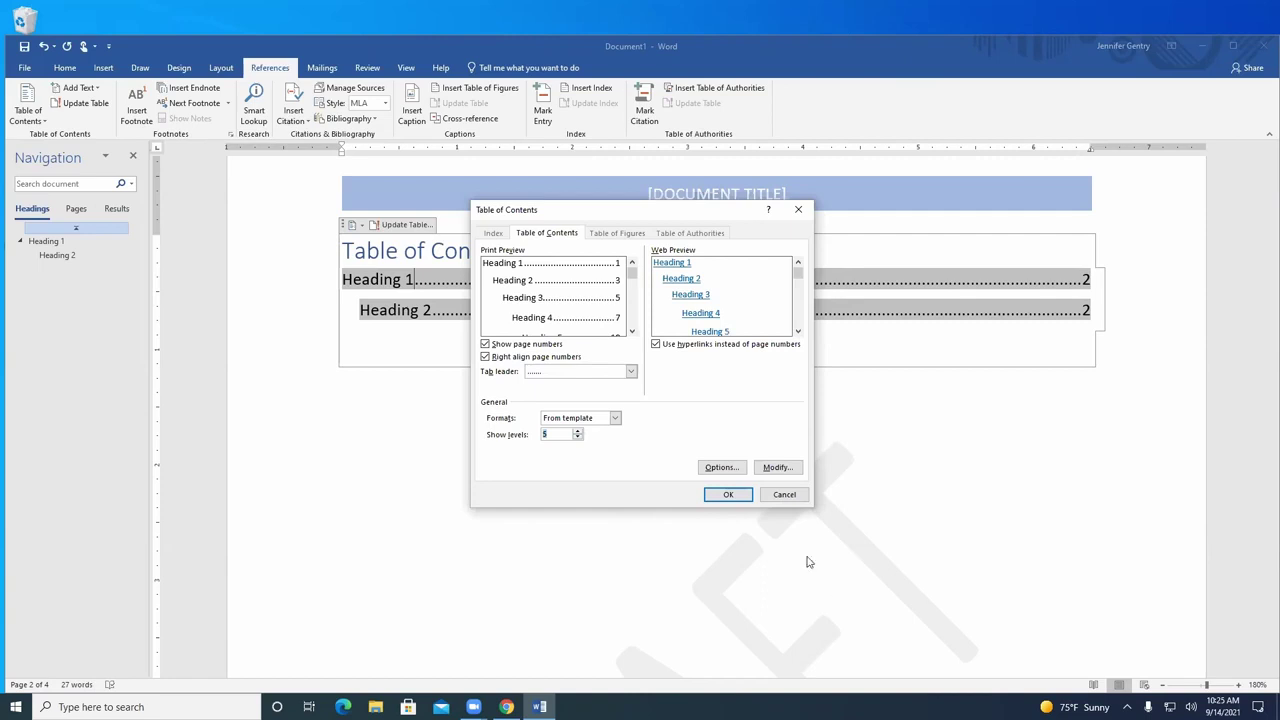
{"action": "left_click", "coordinate": [786, 496]}
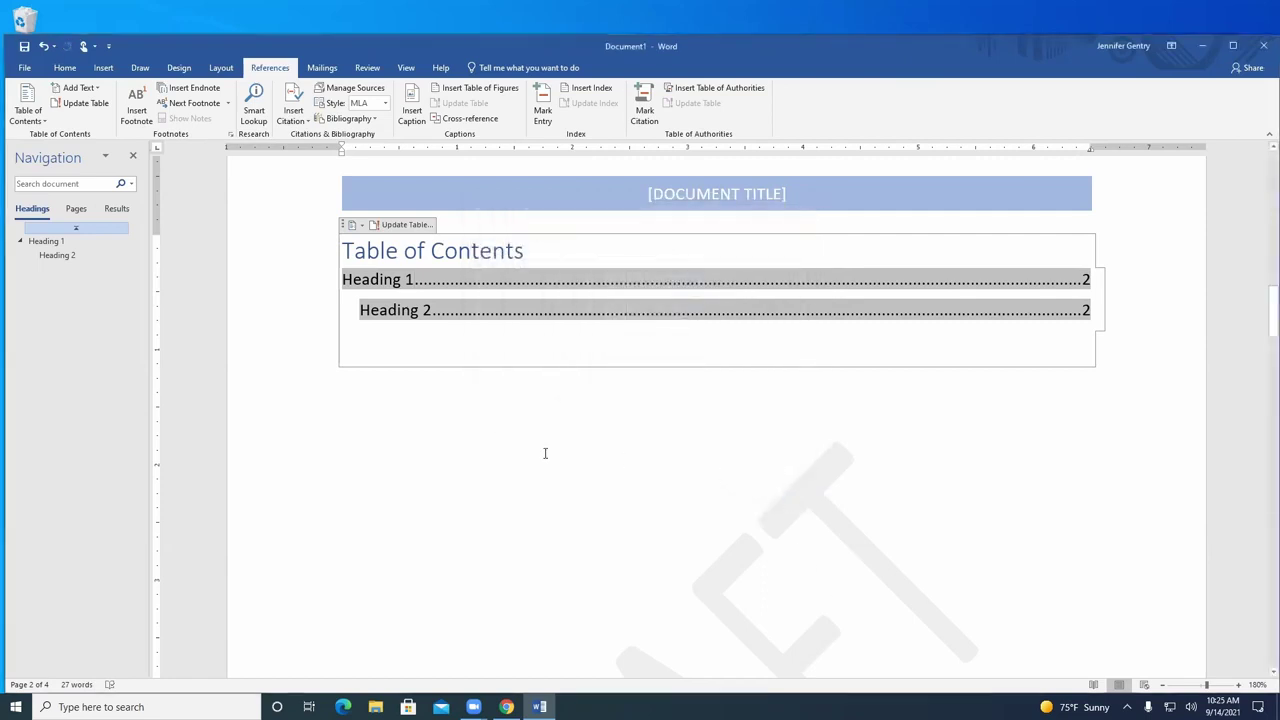
Insert an empty footnote at the end of the Heading 3 line, and return to its reference mark
{"action": "scroll", "coordinate": [443, 397], "scroll_direction": "down", "scroll_amount": 5}
{"action": "scroll", "coordinate": [478, 486], "scroll_direction": "down", "scroll_amount": 8}
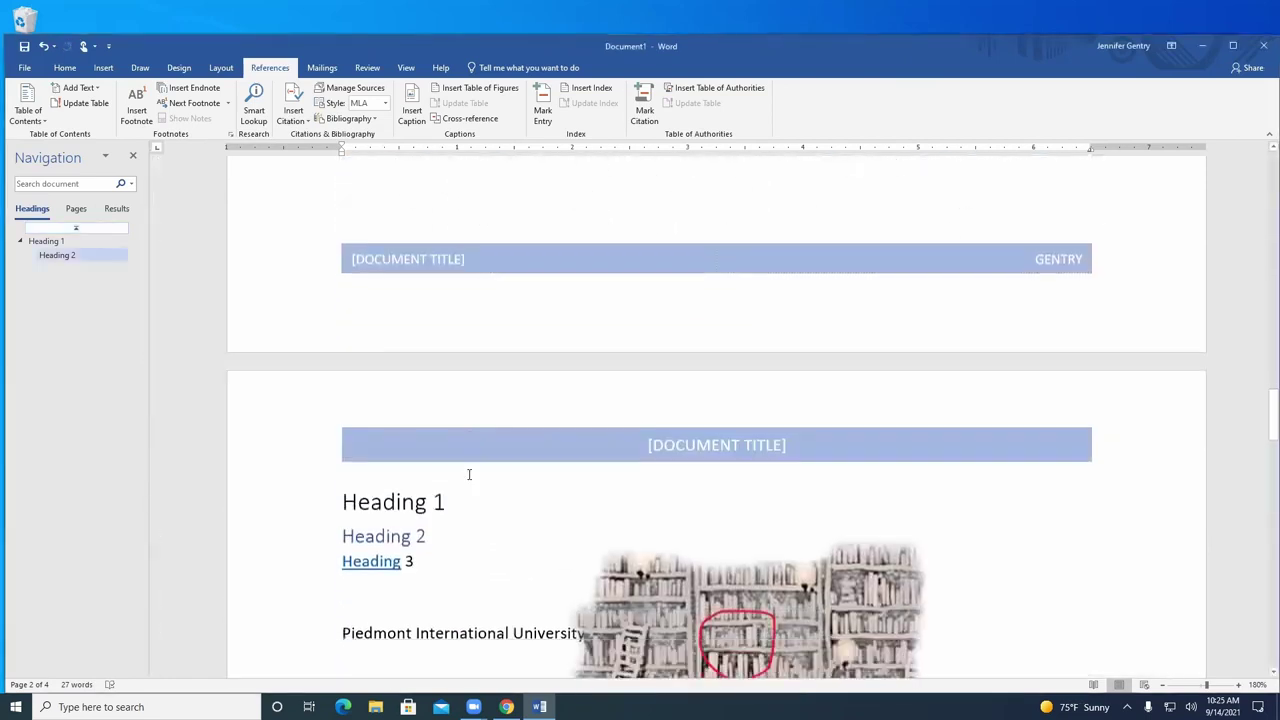
{"action": "scroll", "coordinate": [483, 437], "scroll_direction": "up", "scroll_amount": 3}
{"action": "left_click", "coordinate": [452, 345]}
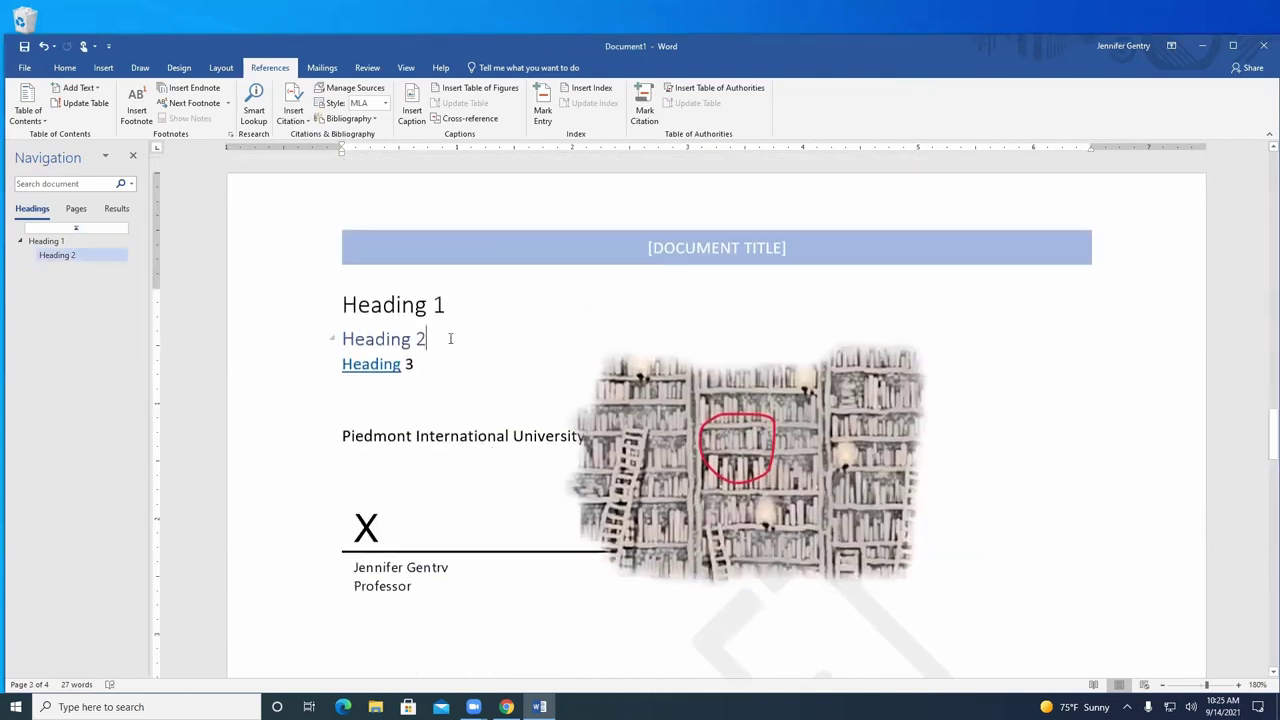
{"action": "left_click", "coordinate": [437, 363]}
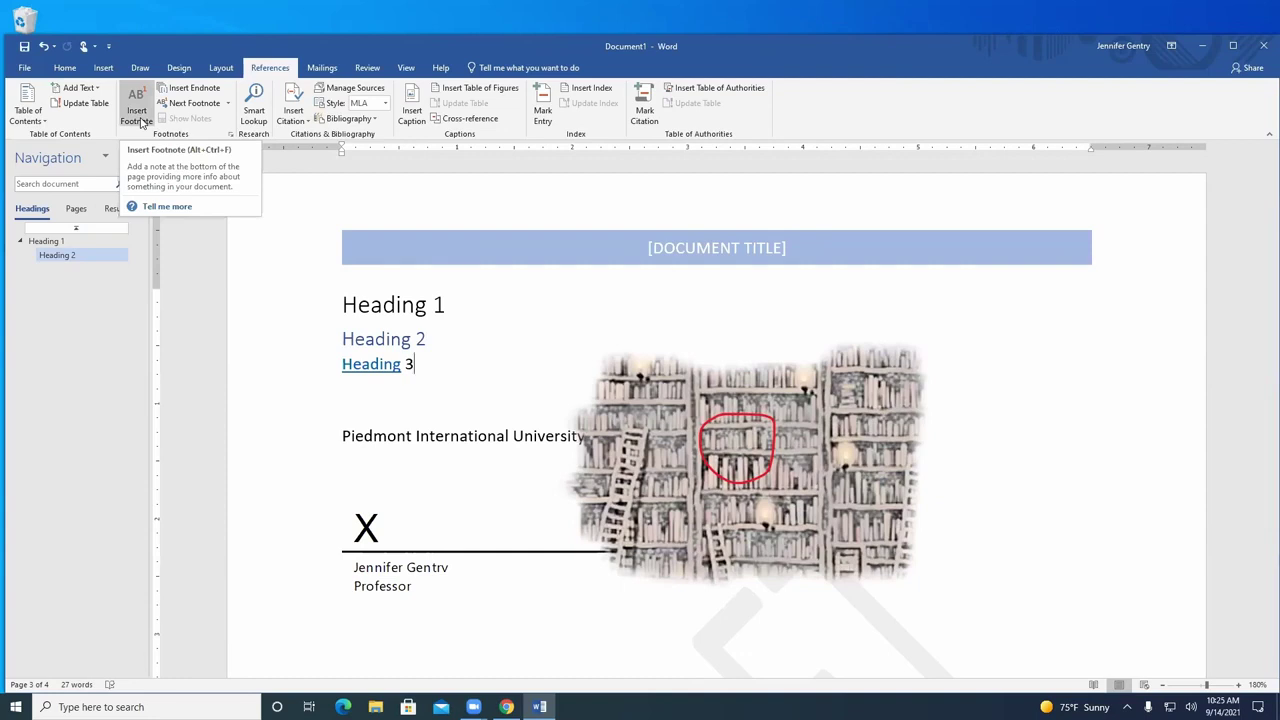
{"action": "left_click", "coordinate": [138, 116]}
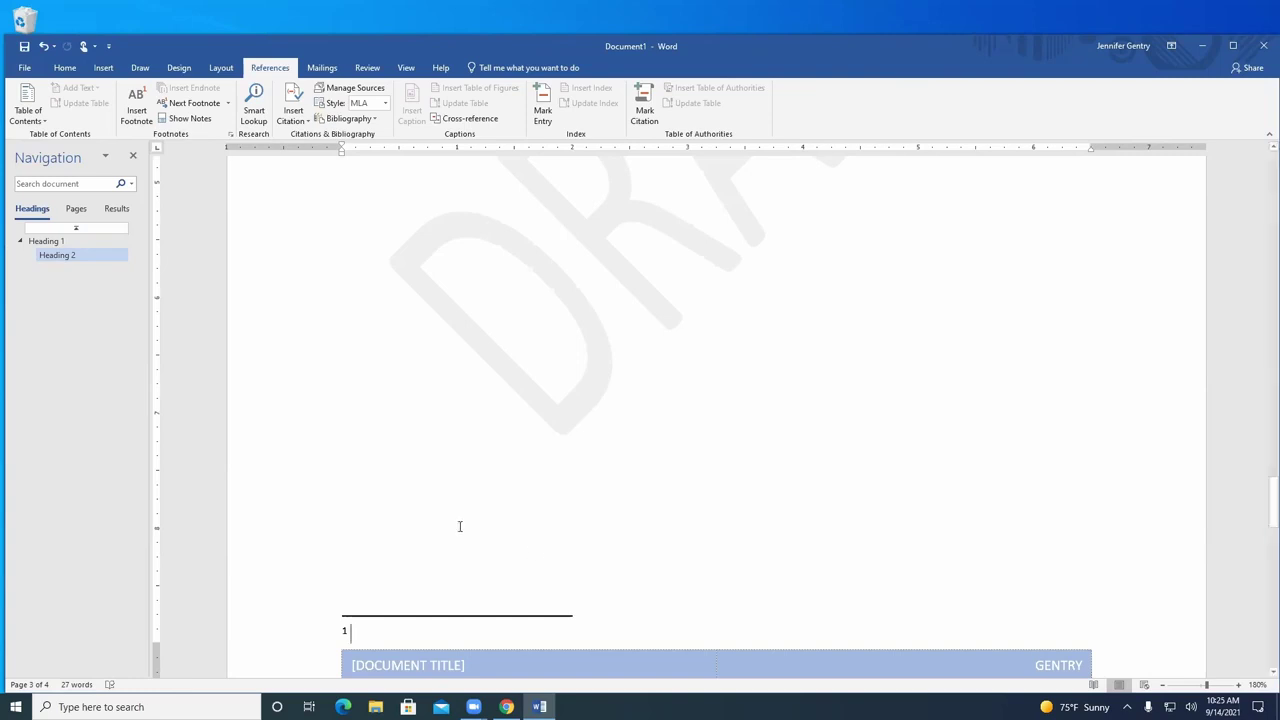
{"action": "scroll", "coordinate": [491, 420], "scroll_direction": "up", "scroll_amount": 10}
{"action": "left_click", "coordinate": [432, 297]}
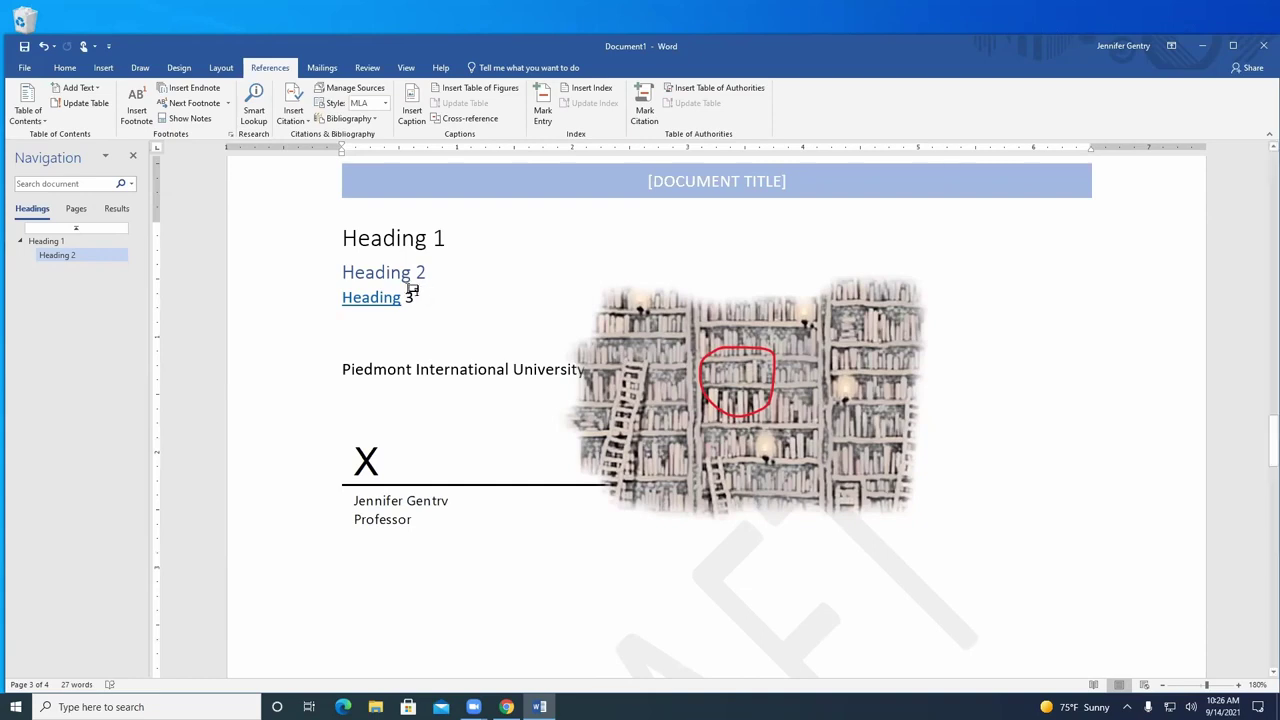
Insert an empty endnote at the end of the Heading 3 line, and return to the note reference marks
{"action": "left_click", "coordinate": [205, 89]}
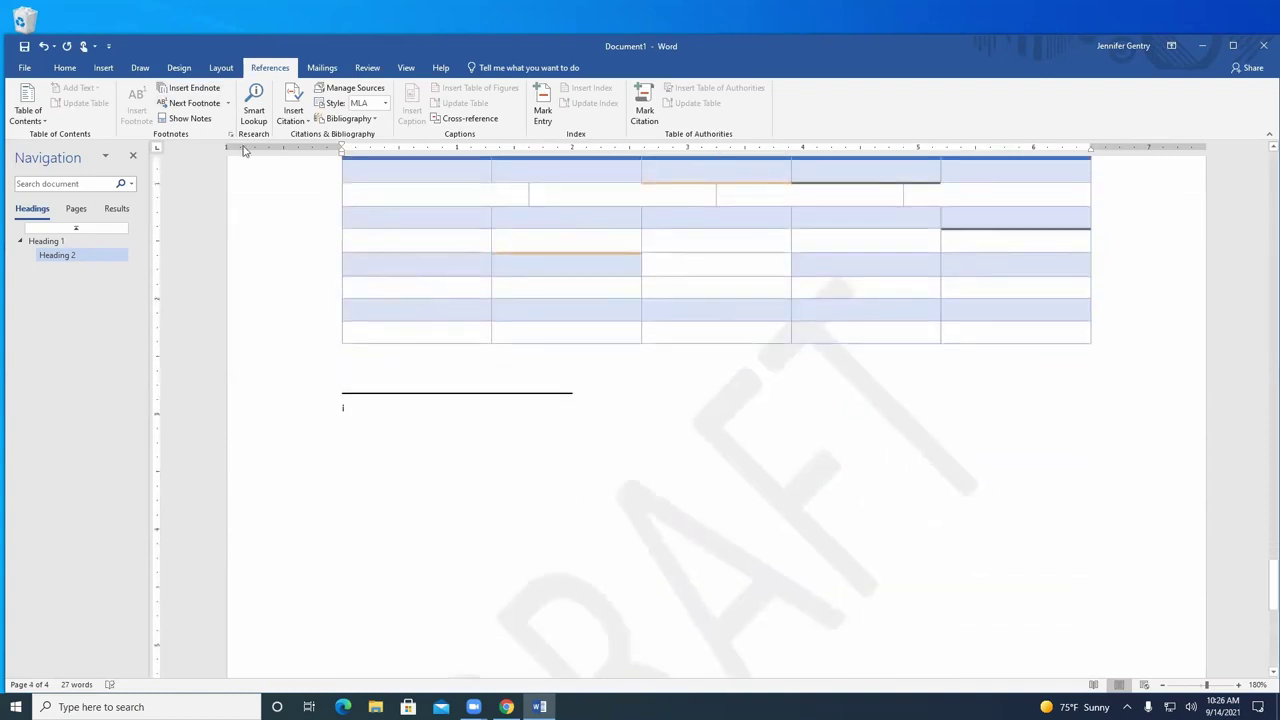
{"action": "left_click", "coordinate": [205, 106]}
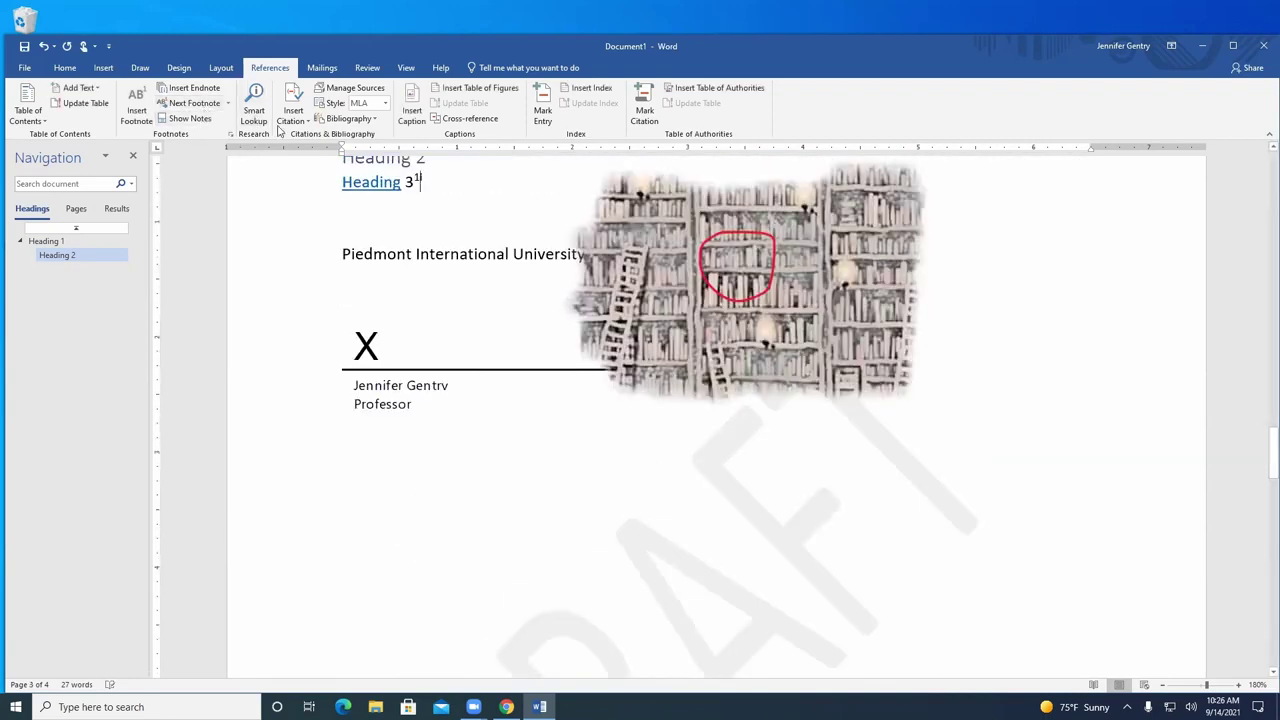
{"action": "scroll", "coordinate": [391, 340], "scroll_direction": "up", "scroll_amount": 6}
{"action": "scroll", "coordinate": [391, 343], "scroll_direction": "down", "scroll_amount": 15}
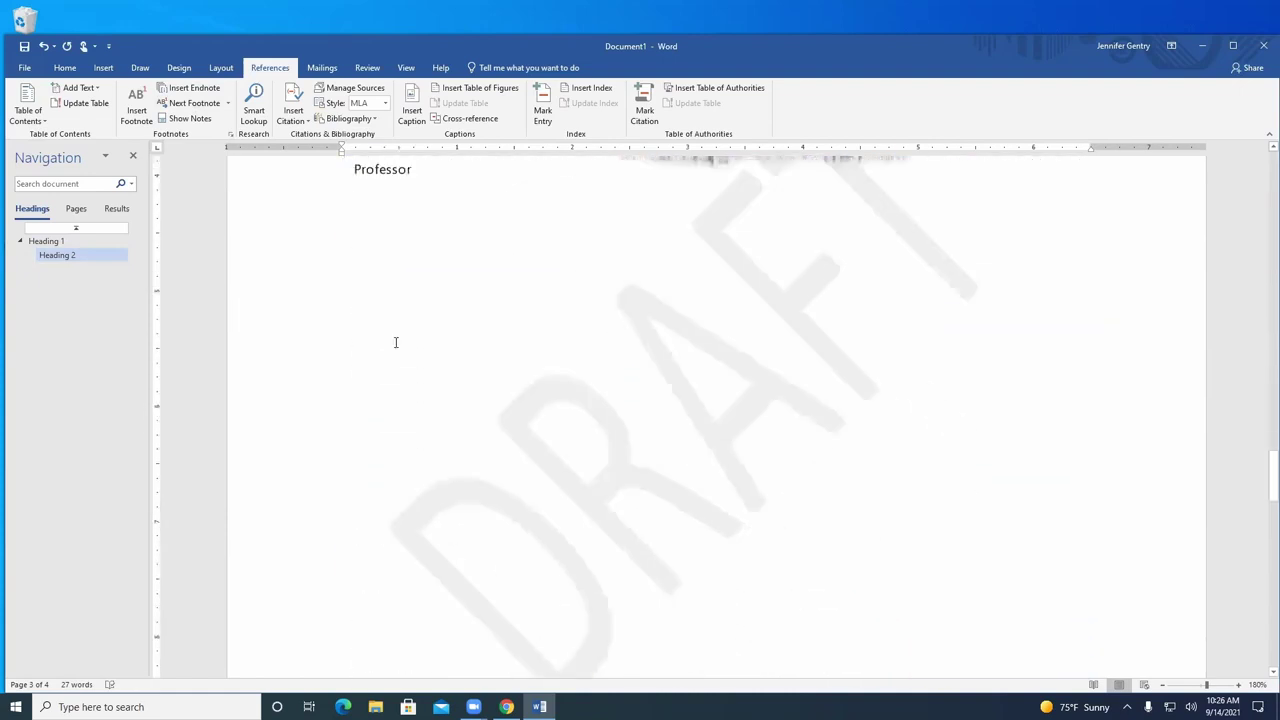
{"action": "scroll", "coordinate": [455, 343], "scroll_direction": "up", "scroll_amount": 3}
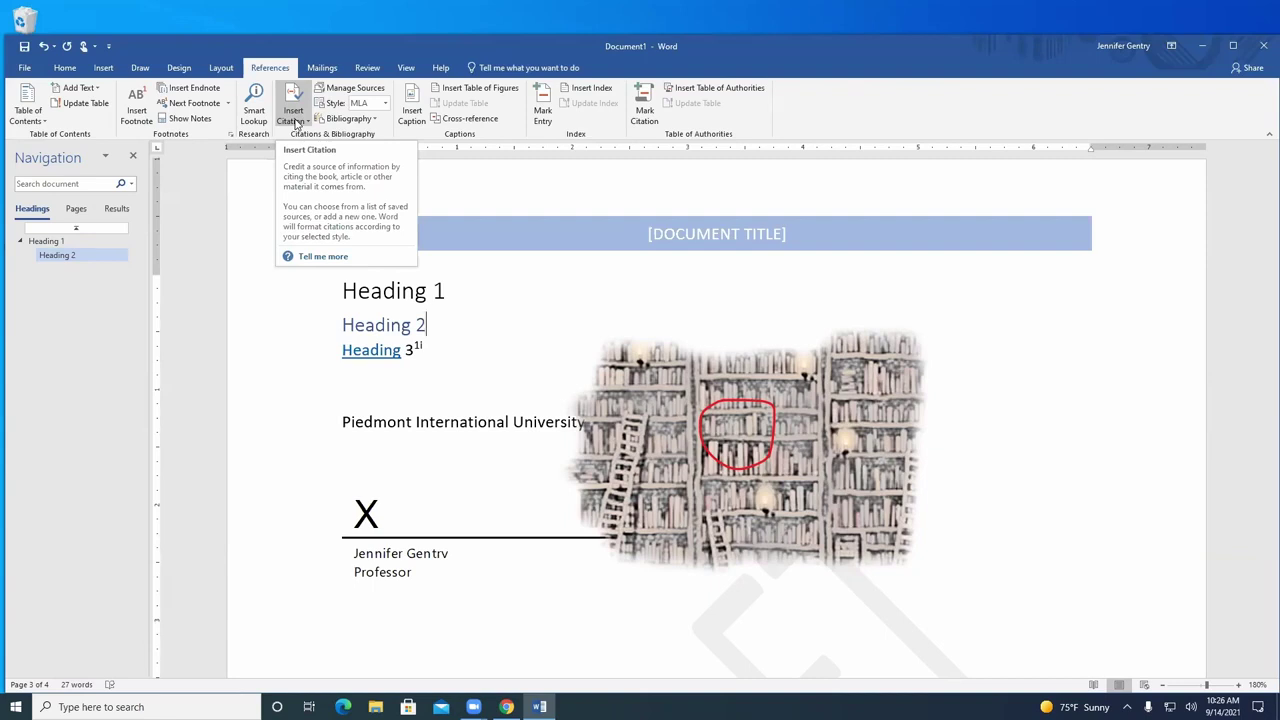
Choose MLA as the citation style, and start a new source of the type Journal Article in the source manager
{"action": "left_click", "coordinate": [385, 104]}
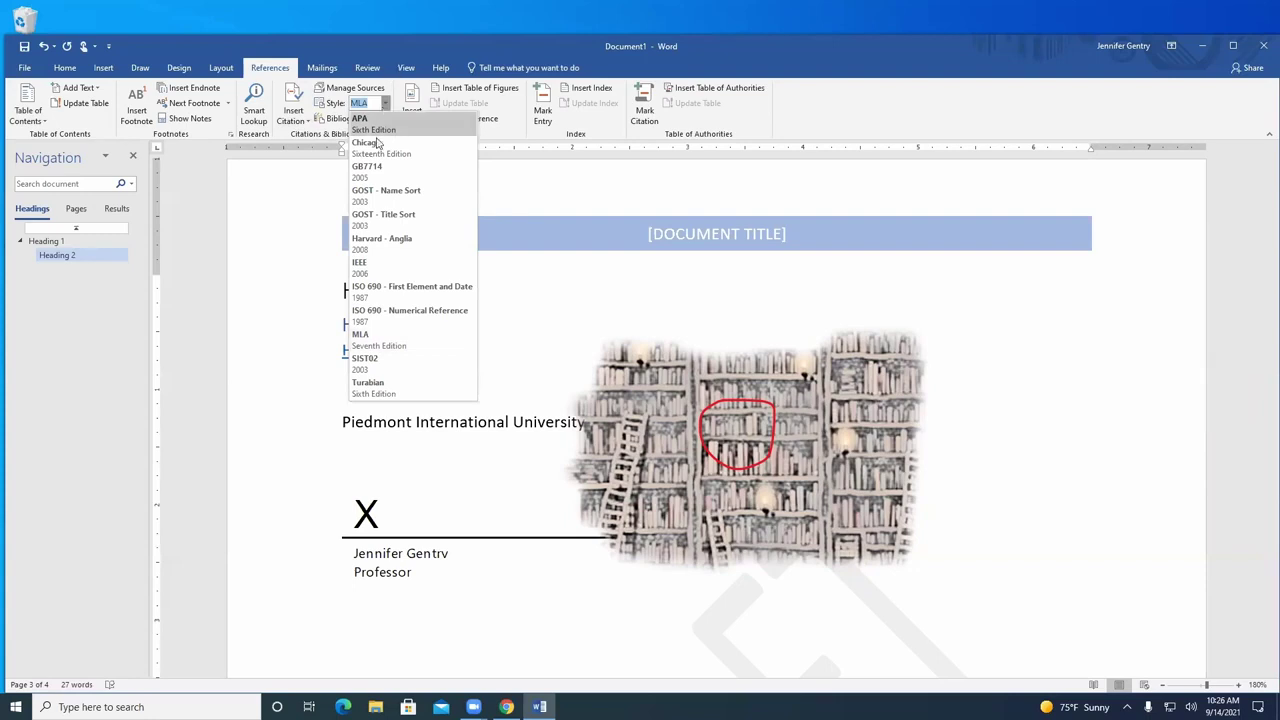
{"action": "left_click", "coordinate": [400, 338]}
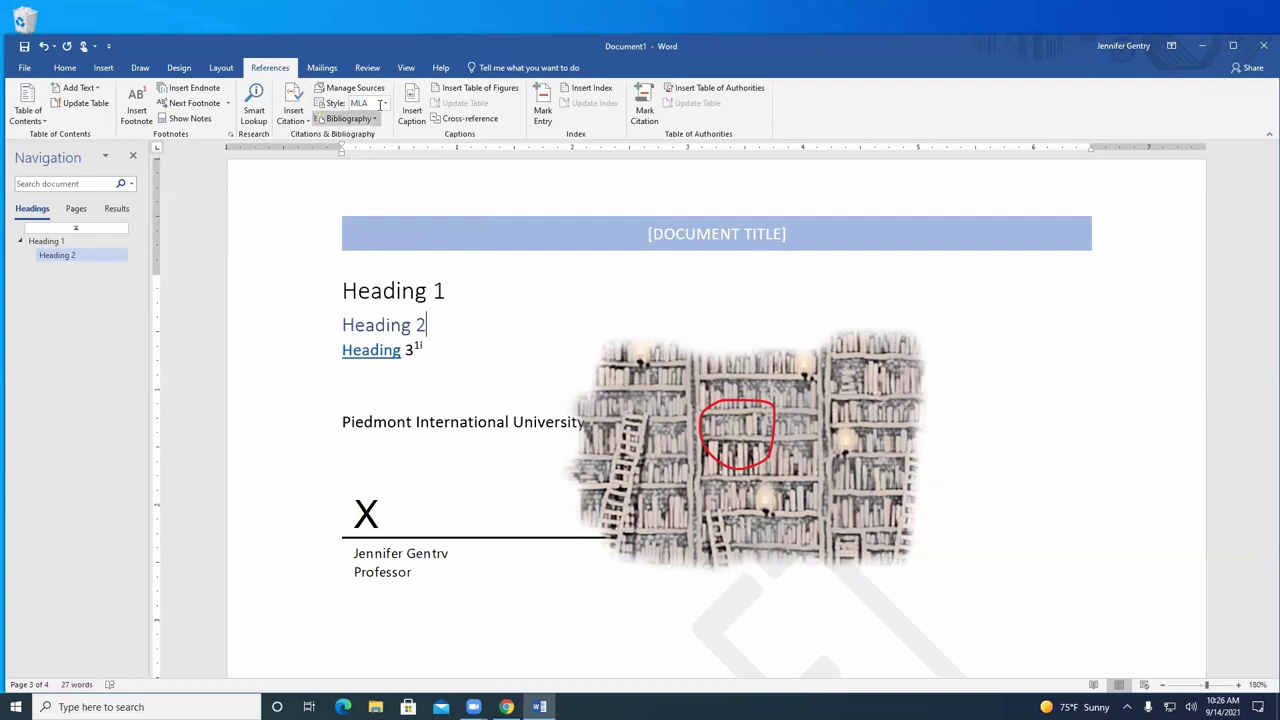
{"action": "left_click", "coordinate": [350, 88]}
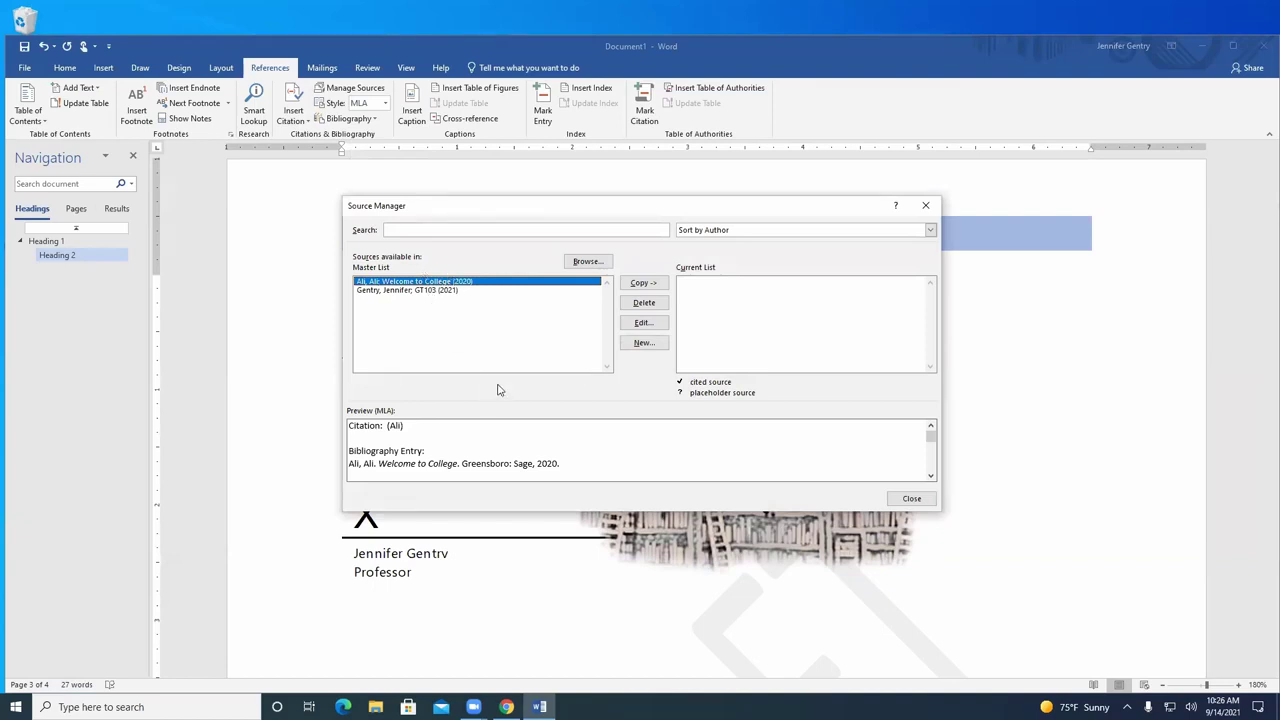
{"action": "left_click", "coordinate": [654, 346]}
{"action": "left_click", "coordinate": [636, 280]}
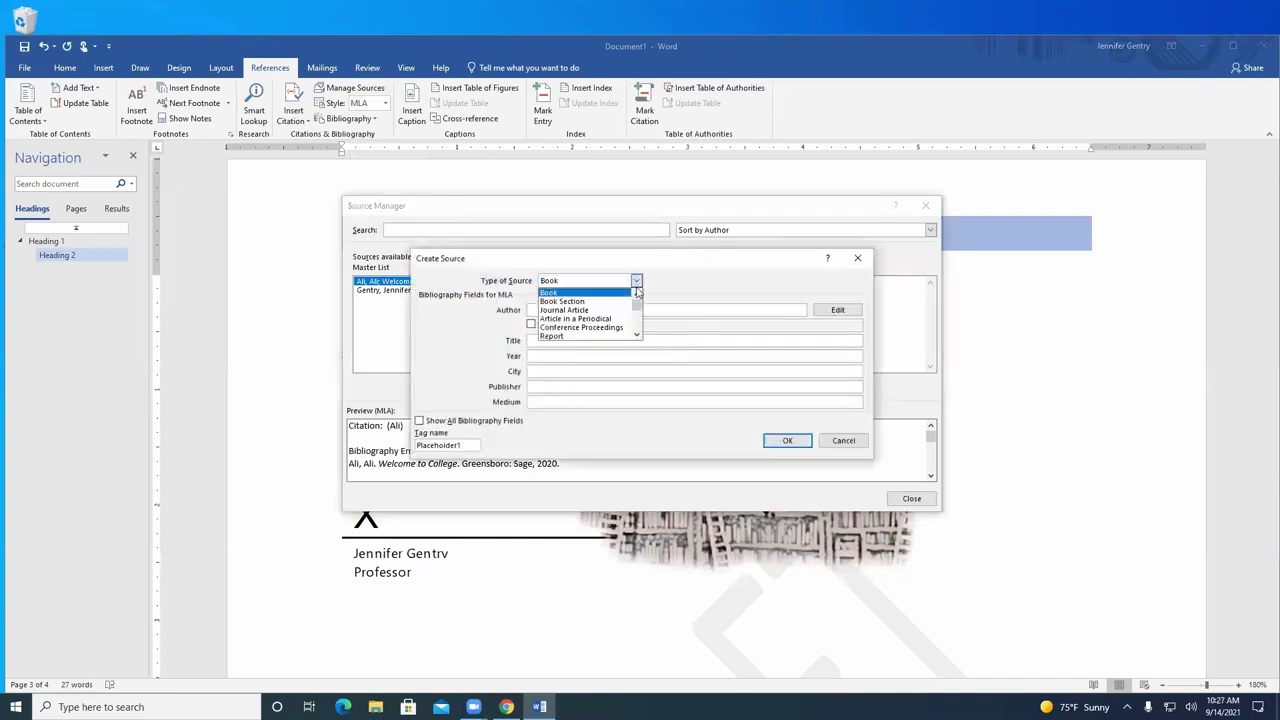
{"action": "left_click", "coordinate": [622, 311]}
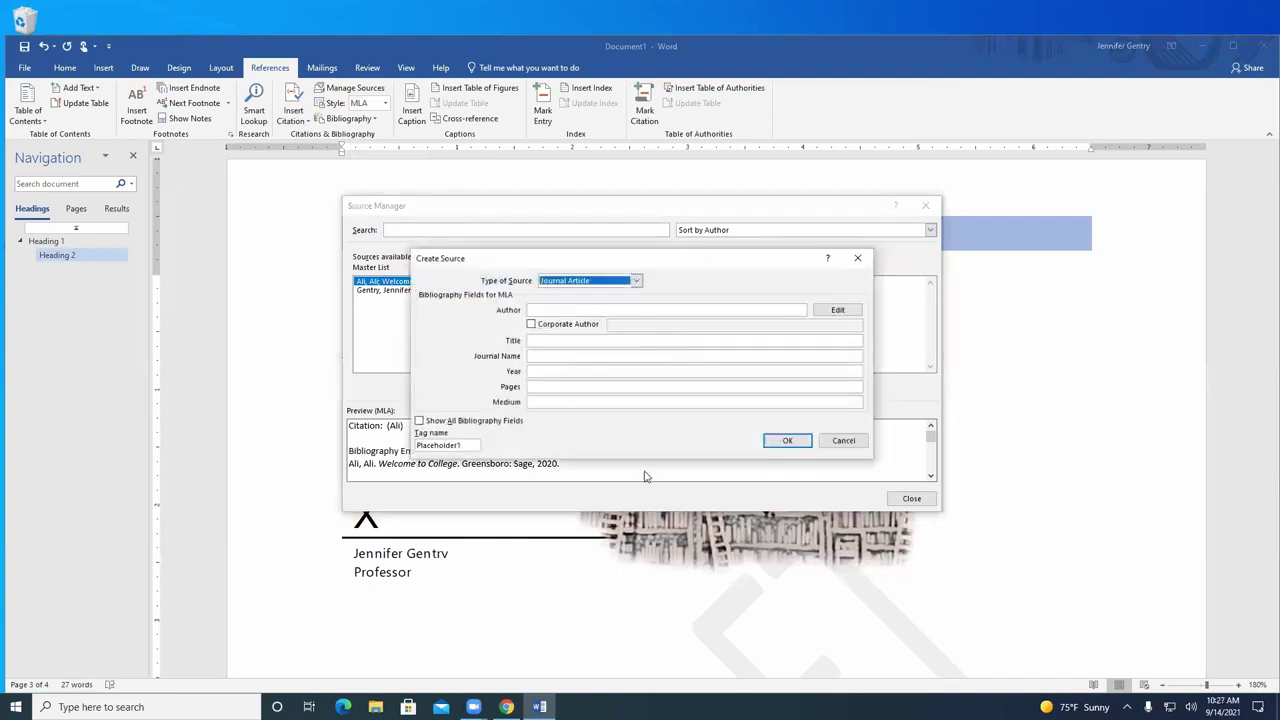
Fill in the source's author name, title "Here I go", journal name "My Journal", year 2000 and pages 42-45, and save it
{"action": "left_click", "coordinate": [596, 309]}
{"action": "type", "text": "Sally Su"}
{"action": "left_click", "coordinate": [559, 341]}
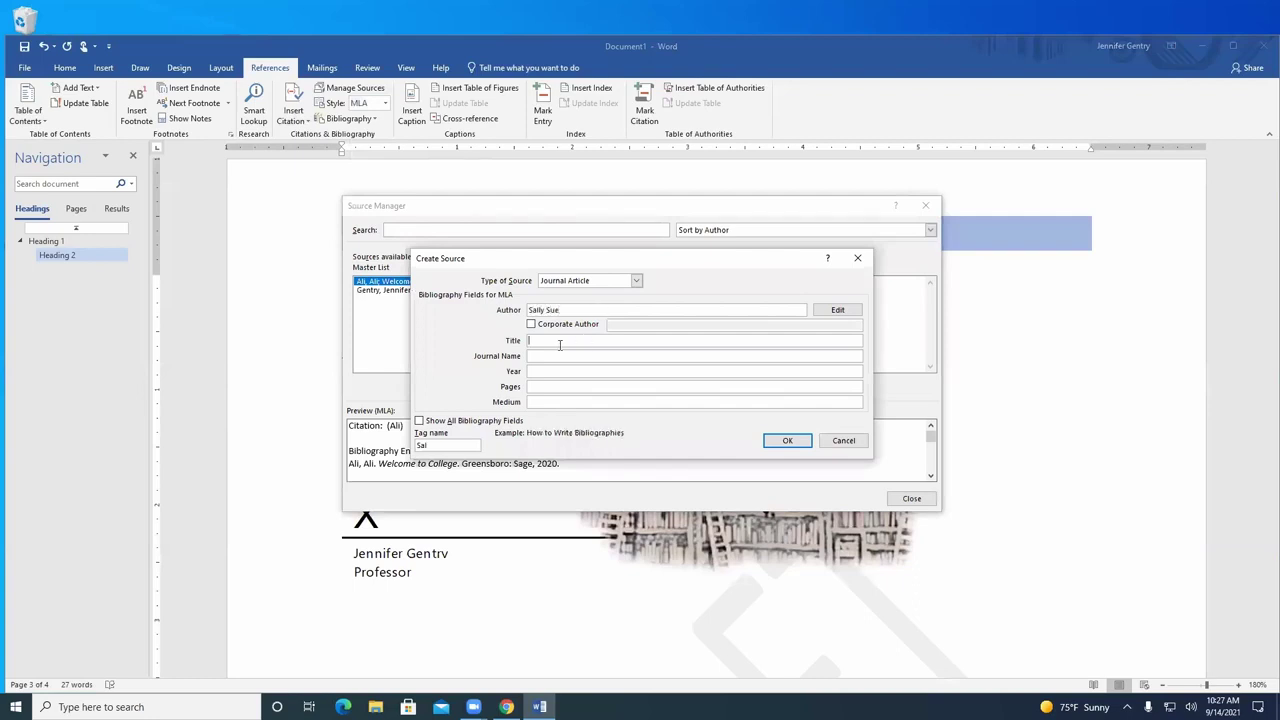
{"action": "type", "text": "Here I go"}
{"action": "left_click", "coordinate": [640, 356]}
{"action": "type", "text": "My Journal"}
{"action": "left_click", "coordinate": [660, 371]}
{"action": "type", "text": "2000"}
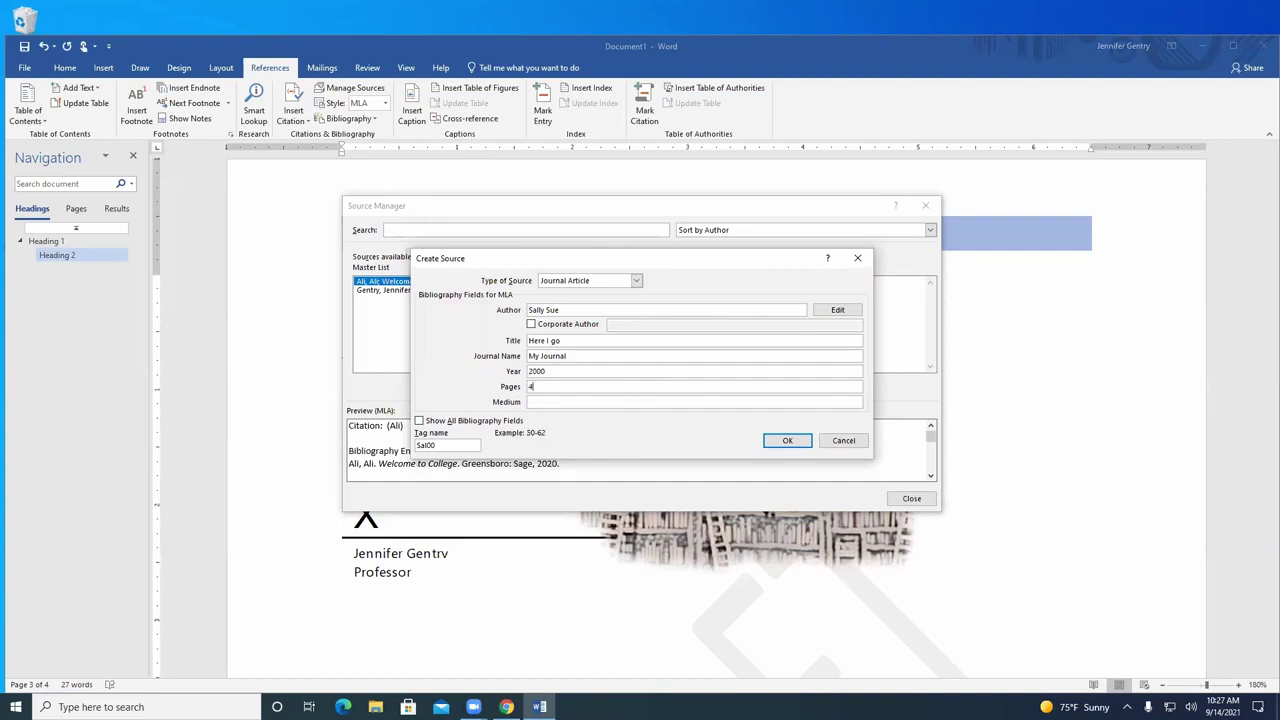
{"action": "type", "text": "42-45"}
{"action": "left_click", "coordinate": [789, 442]}
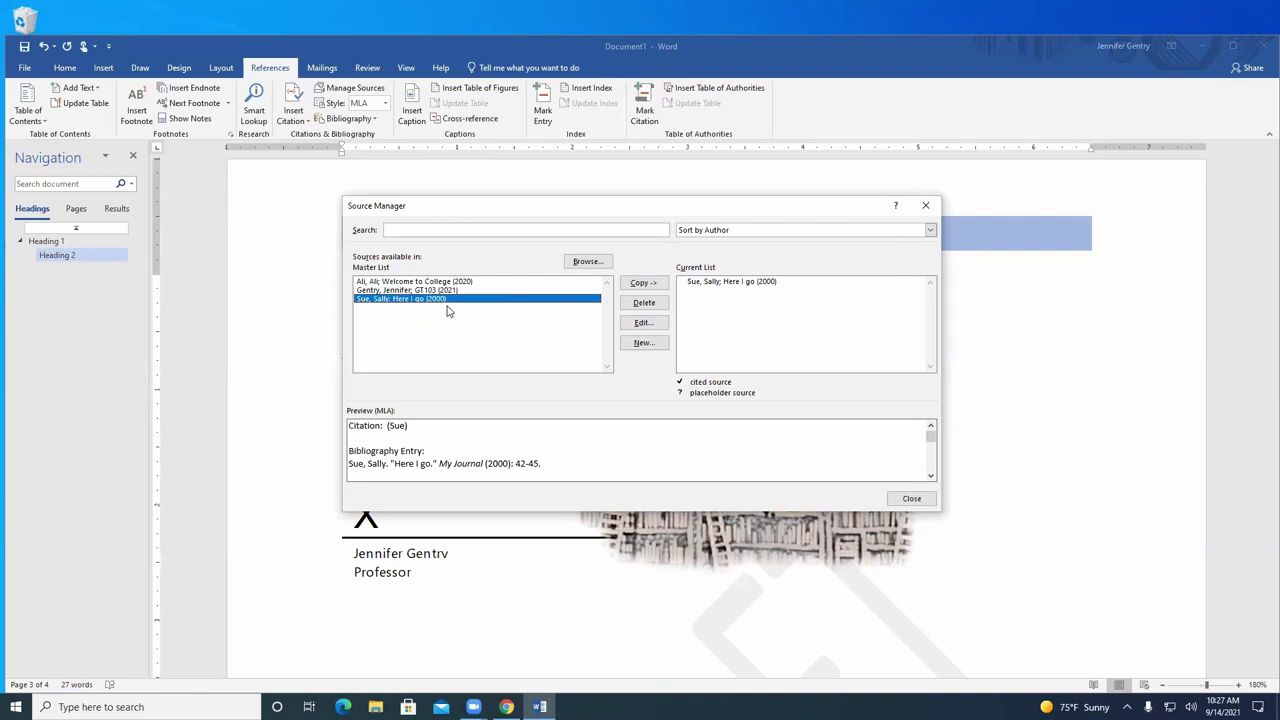
Copy the GT103 and Welcome to College sources from the master list to the current list, and close the source manager
{"action": "left_click", "coordinate": [657, 284]}
{"action": "left_click", "coordinate": [673, 390]}
{"action": "left_click", "coordinate": [440, 290]}
{"action": "left_click", "coordinate": [643, 283]}
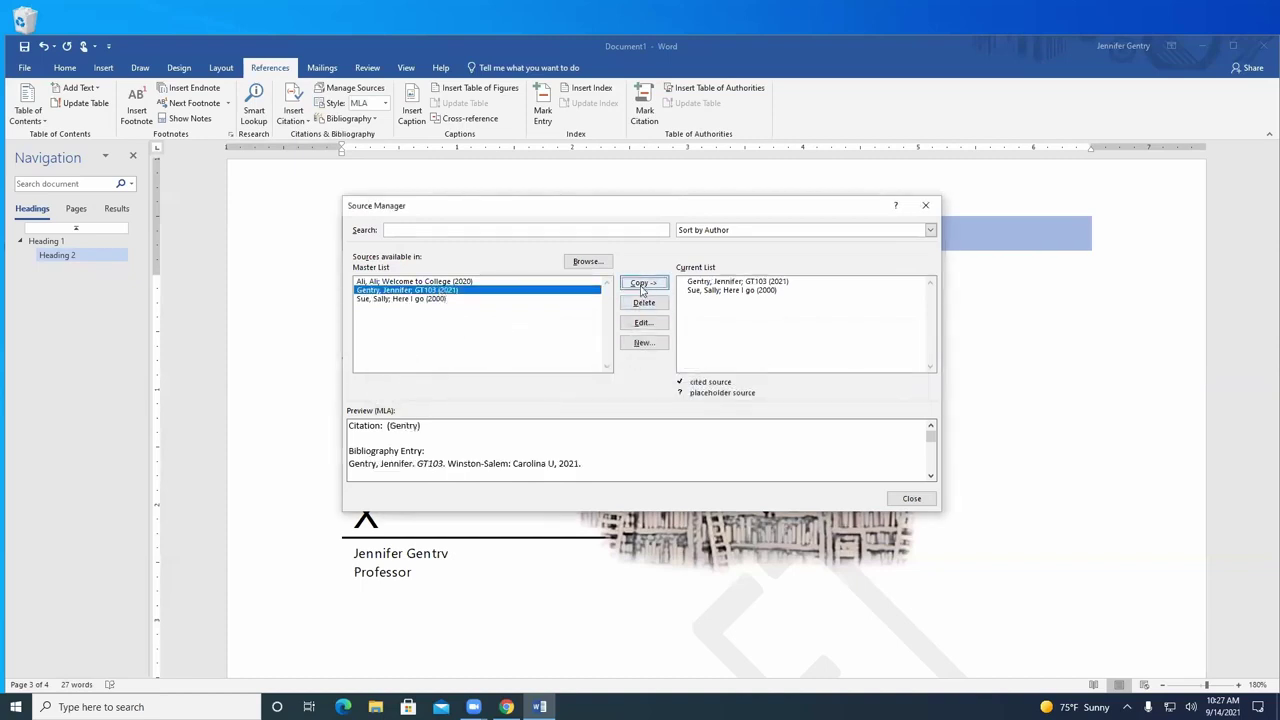
{"action": "left_click", "coordinate": [500, 281]}
{"action": "left_click", "coordinate": [643, 283]}
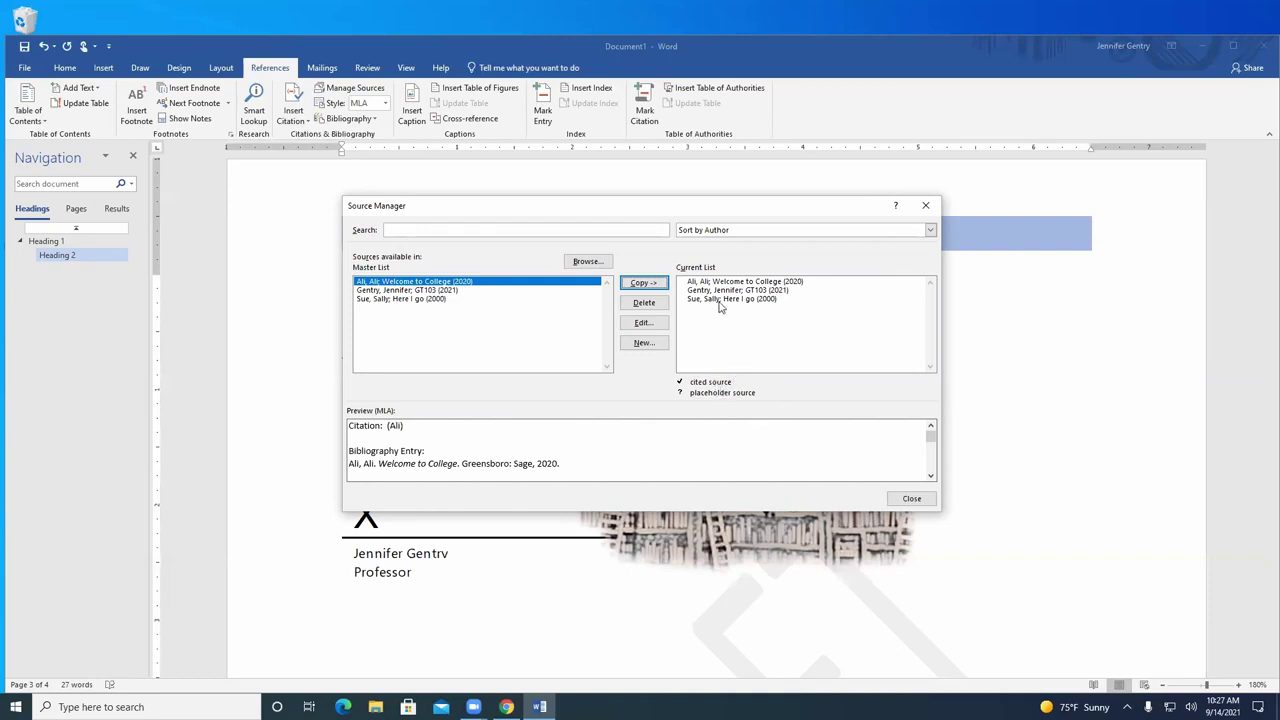
{"action": "left_click", "coordinate": [412, 299]}
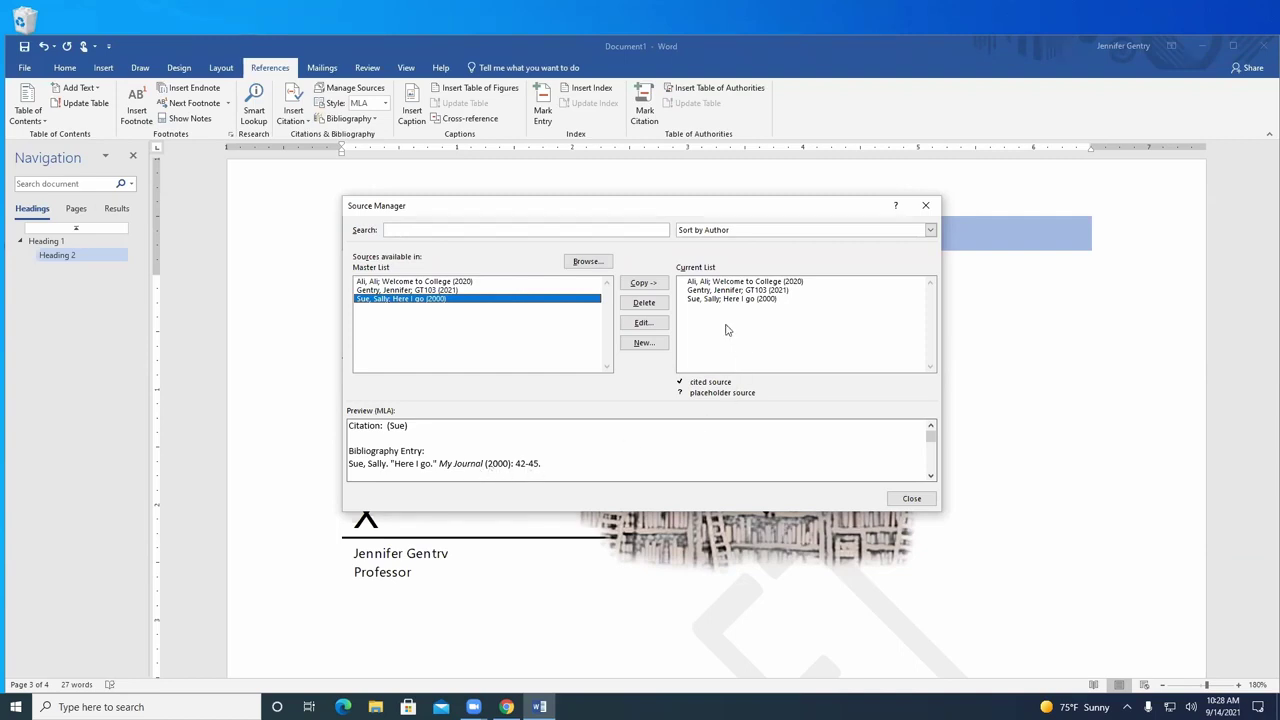
{"action": "left_click", "coordinate": [450, 291]}
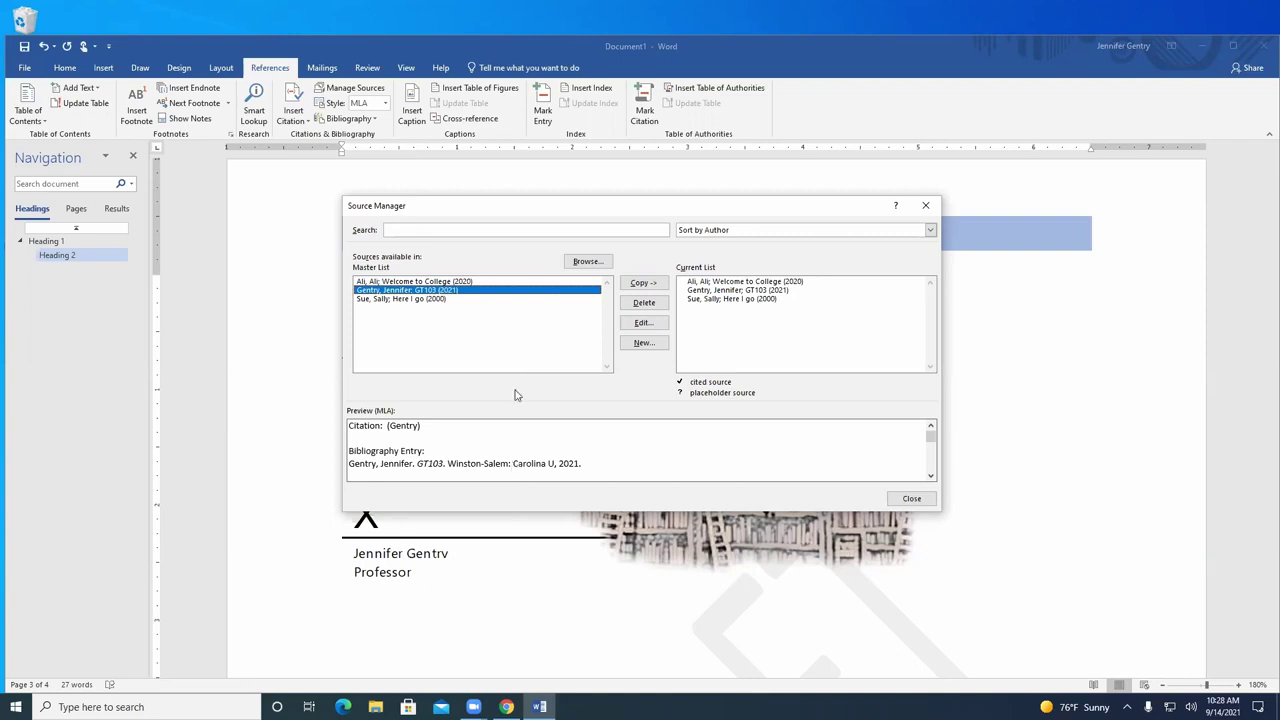
{"action": "left_click", "coordinate": [911, 499]}
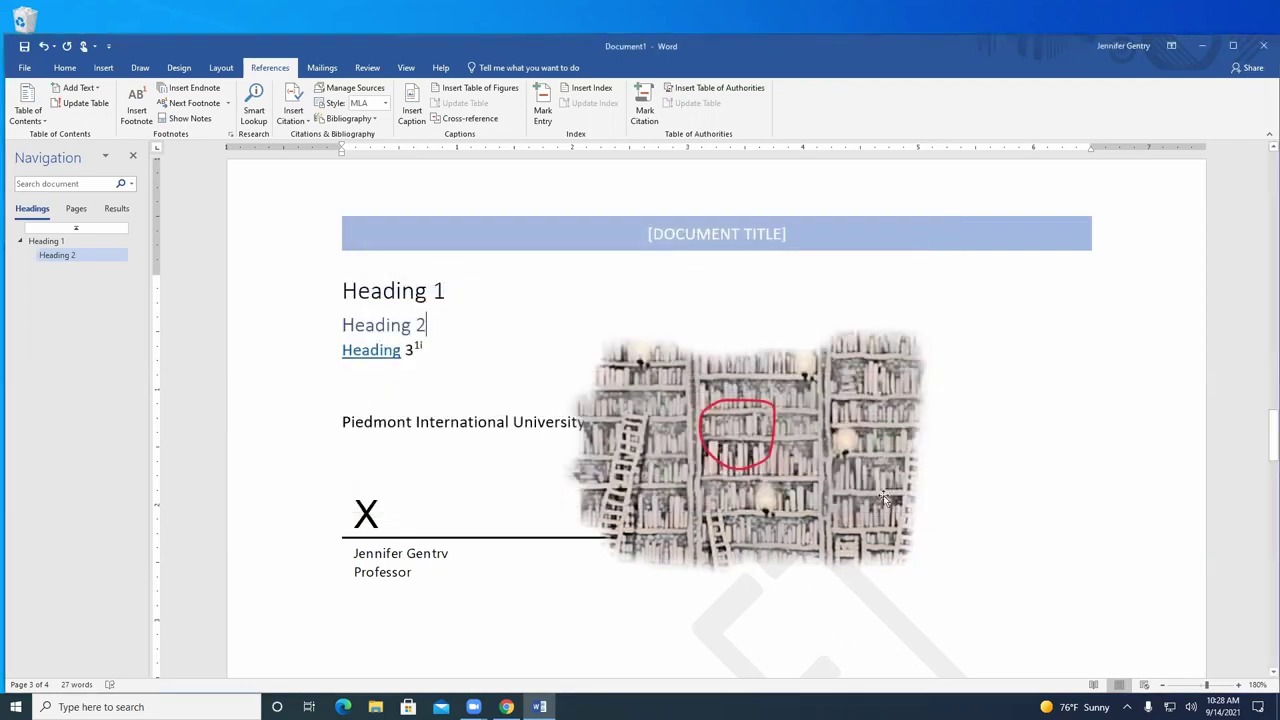
Insert a citation of the GT103 (2021) source at the end of the Heading 3 line
{"action": "left_click", "coordinate": [430, 349]}
{"action": "left_click", "coordinate": [292, 120]}
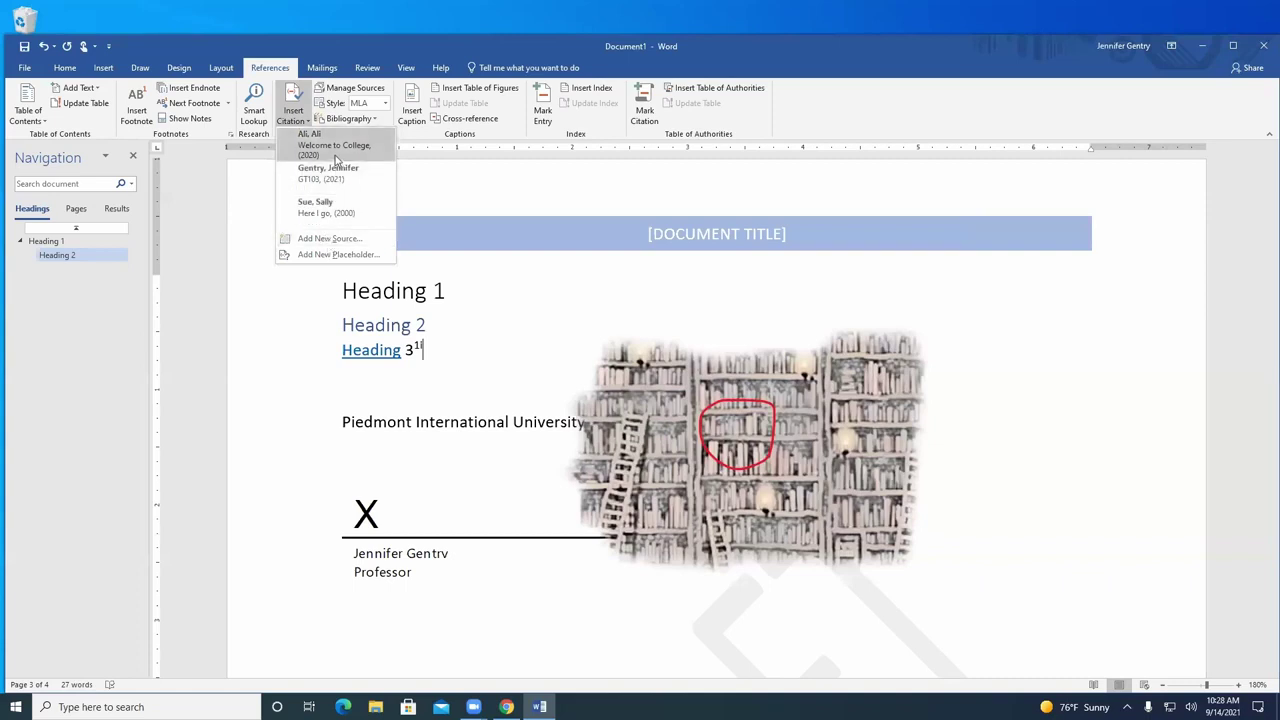
{"action": "left_click", "coordinate": [337, 175]}
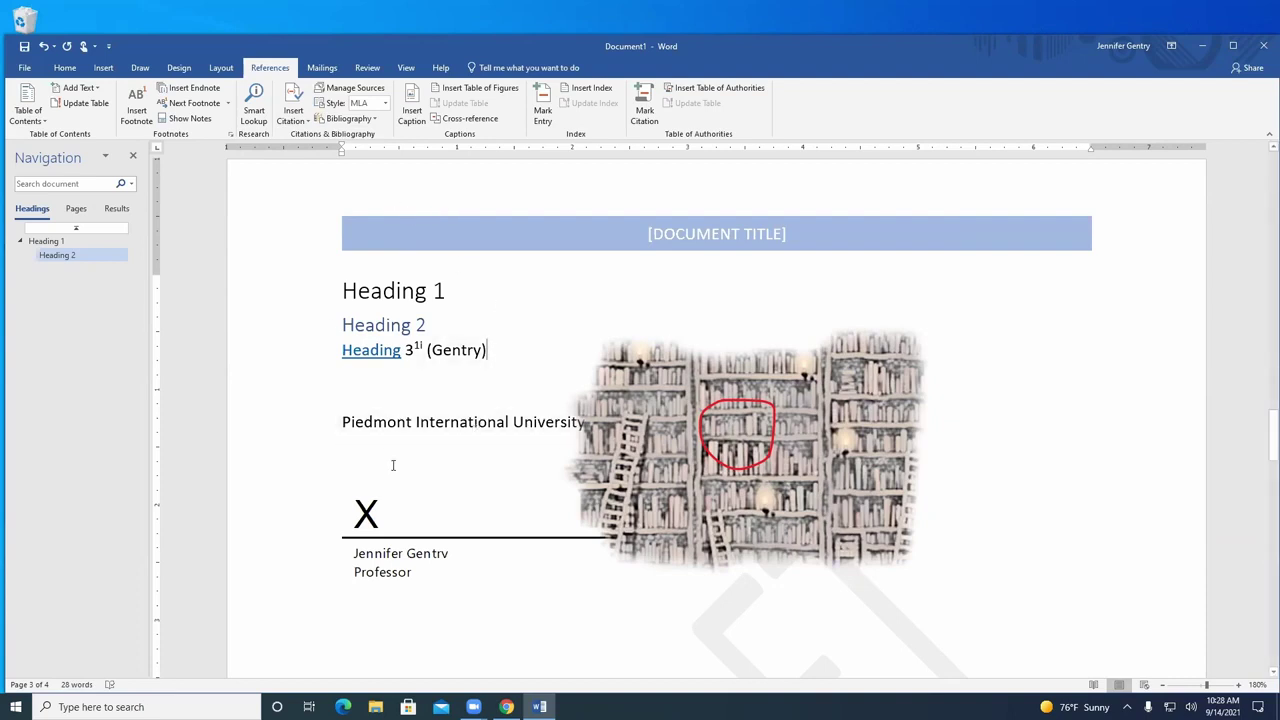
Insert citations of Welcome to College (2020) and Here I go (2000) on separate lines below the table
{"action": "left_click", "coordinate": [383, 434]}
{"action": "left_click", "coordinate": [457, 508]}
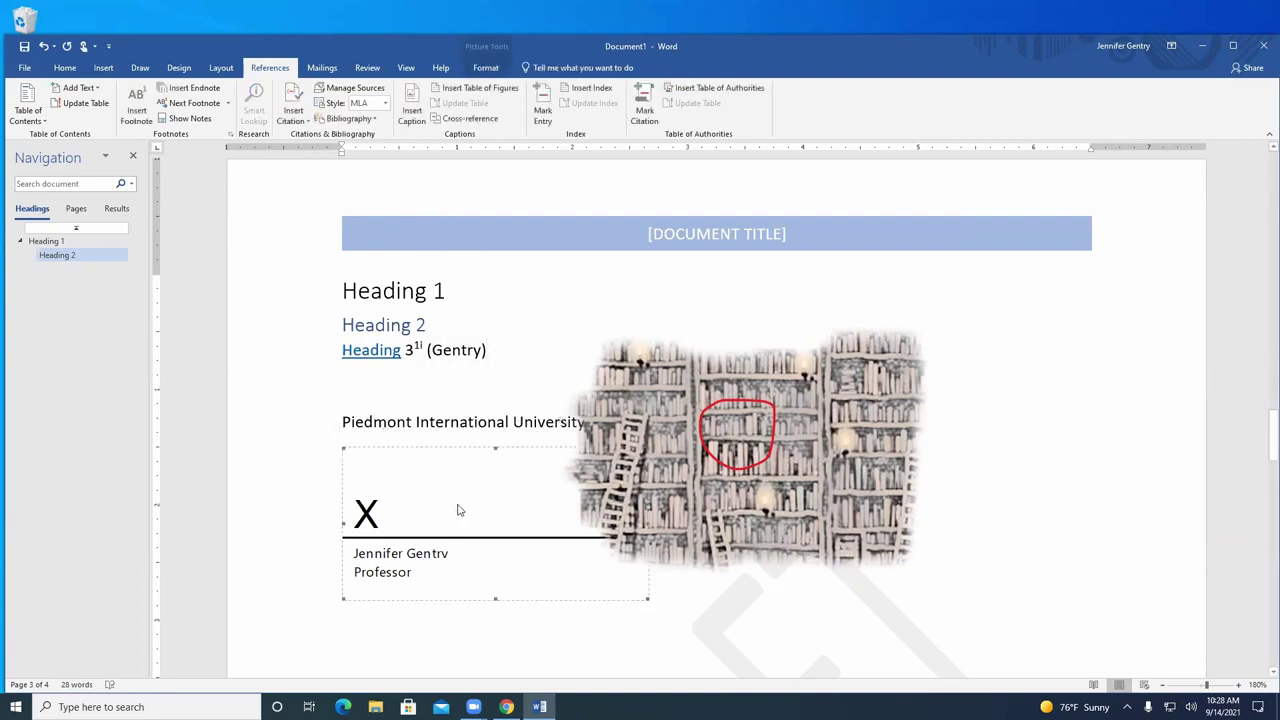
{"action": "scroll", "coordinate": [475, 509], "scroll_direction": "down", "scroll_amount": 4}
{"action": "scroll", "coordinate": [475, 509], "scroll_direction": "down", "scroll_amount": 5}
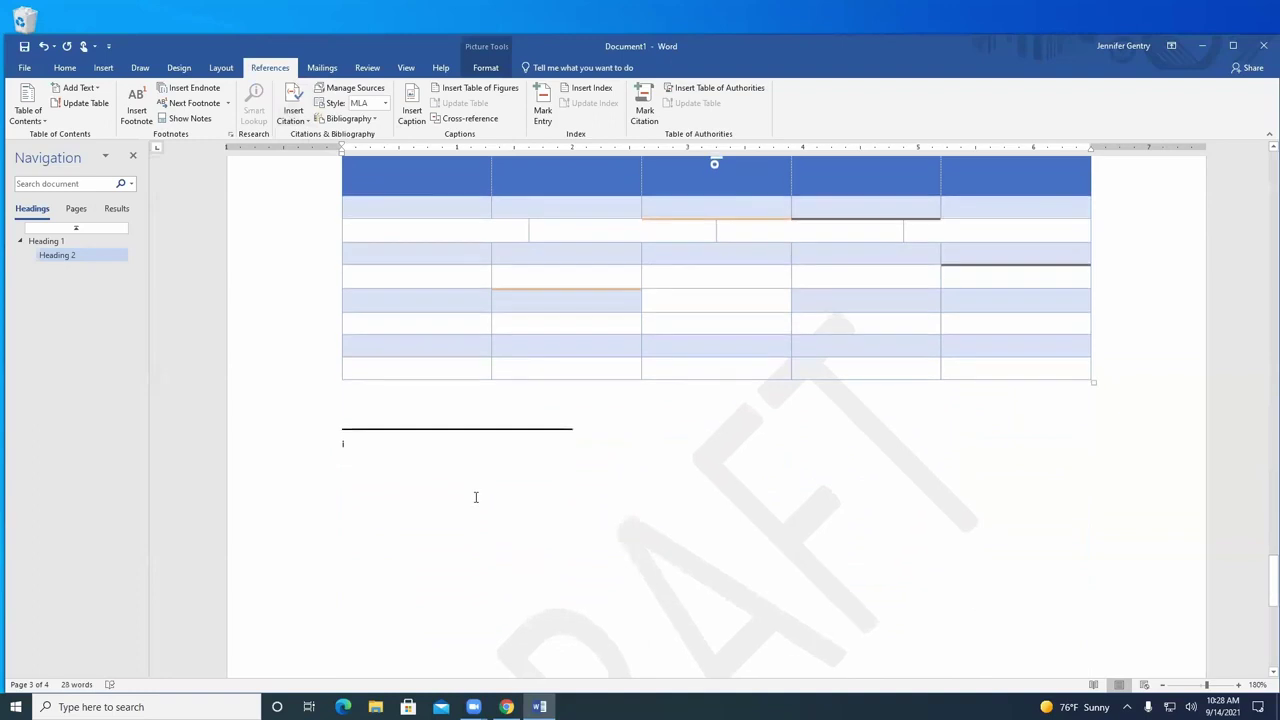
{"action": "left_click", "coordinate": [364, 397]}
{"action": "key", "text": "Return"}
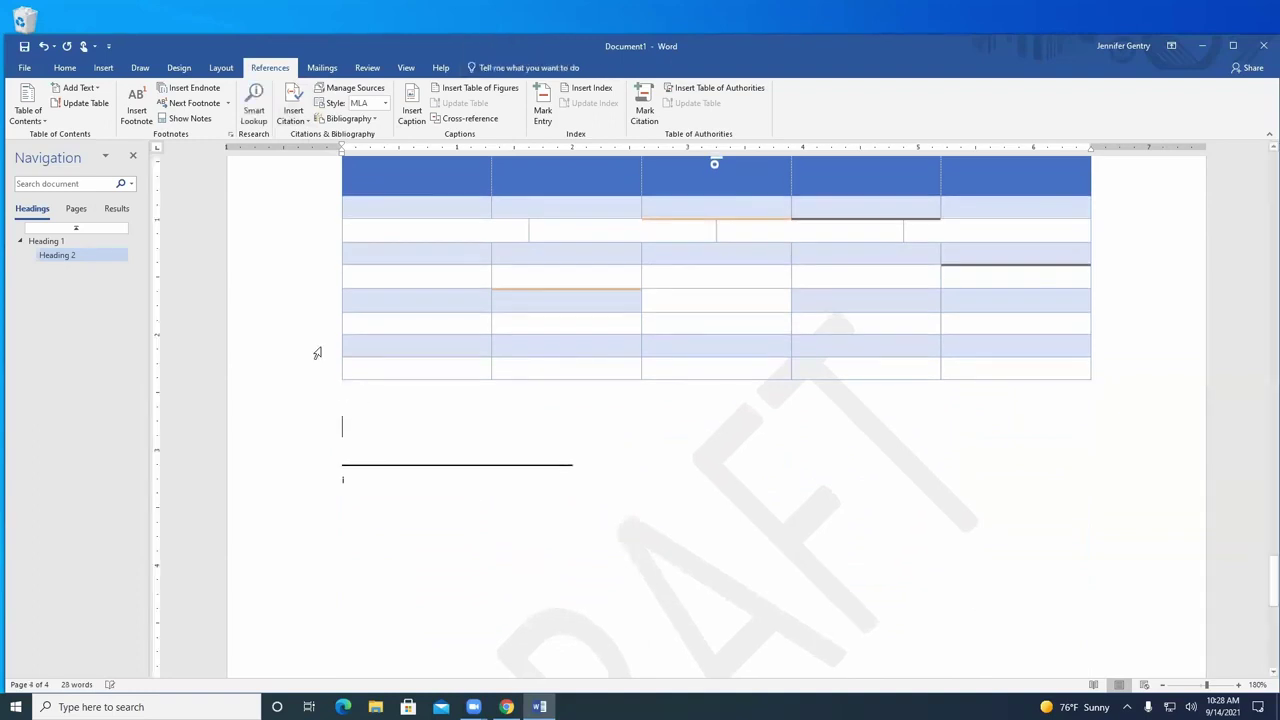
{"action": "left_click", "coordinate": [293, 108]}
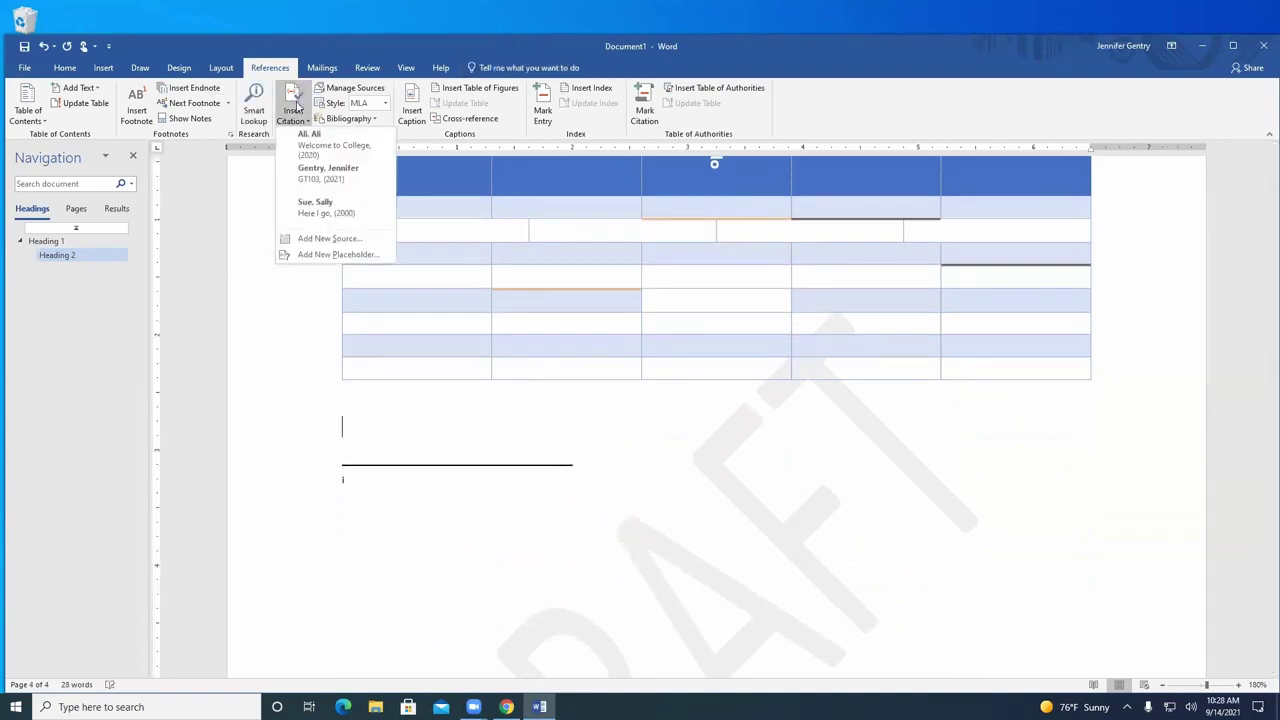
{"action": "left_click", "coordinate": [322, 146]}
{"action": "key", "text": "Return"}
{"action": "left_click", "coordinate": [293, 108]}
{"action": "left_click", "coordinate": [306, 203]}
Insert a page break after the citations below the table
{"action": "scroll", "coordinate": [457, 370], "scroll_direction": "down", "scroll_amount": 2}
{"action": "scroll", "coordinate": [457, 370], "scroll_direction": "down", "scroll_amount": 1}
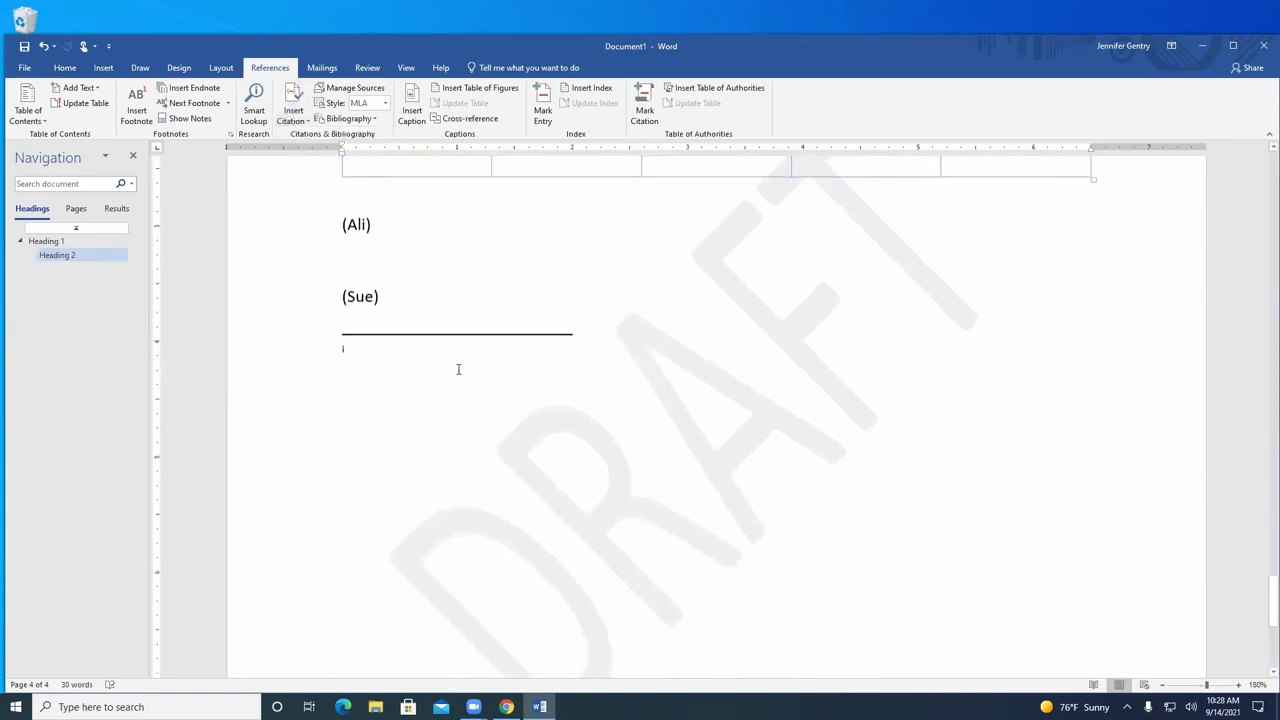
{"action": "scroll", "coordinate": [460, 370], "scroll_direction": "up", "scroll_amount": 5}
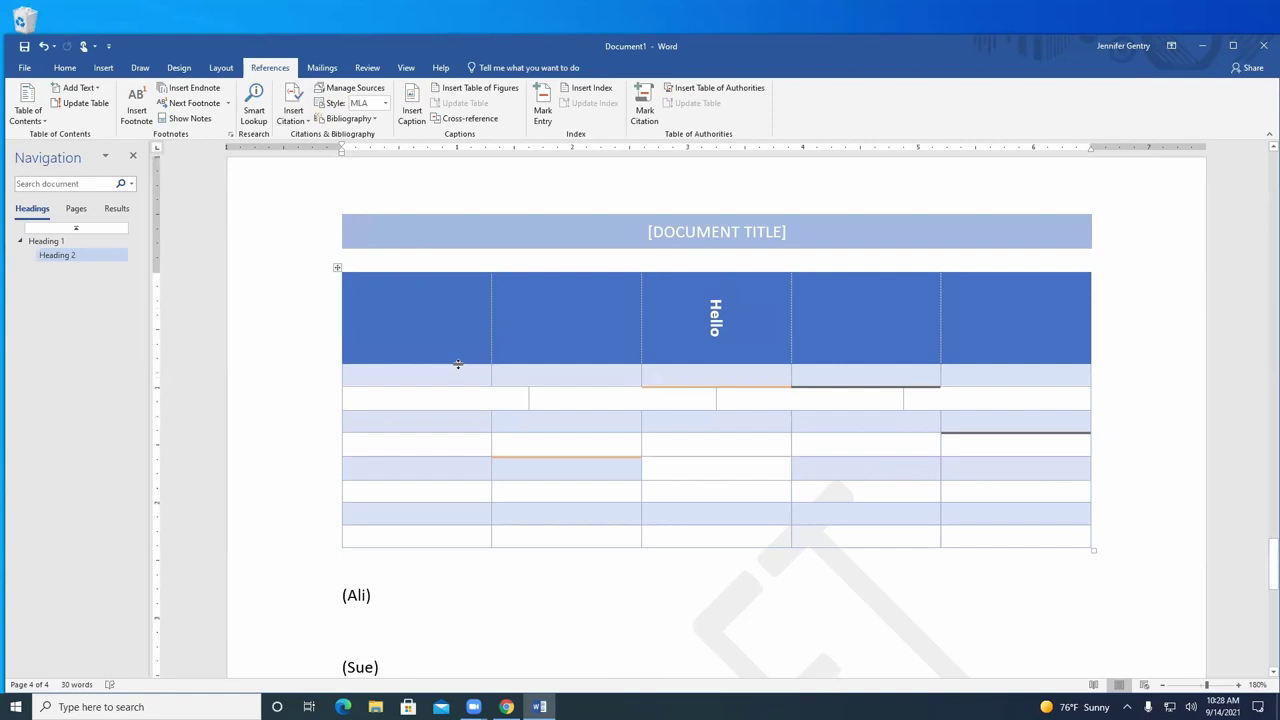
{"action": "scroll", "coordinate": [457, 366], "scroll_direction": "down", "scroll_amount": 5}
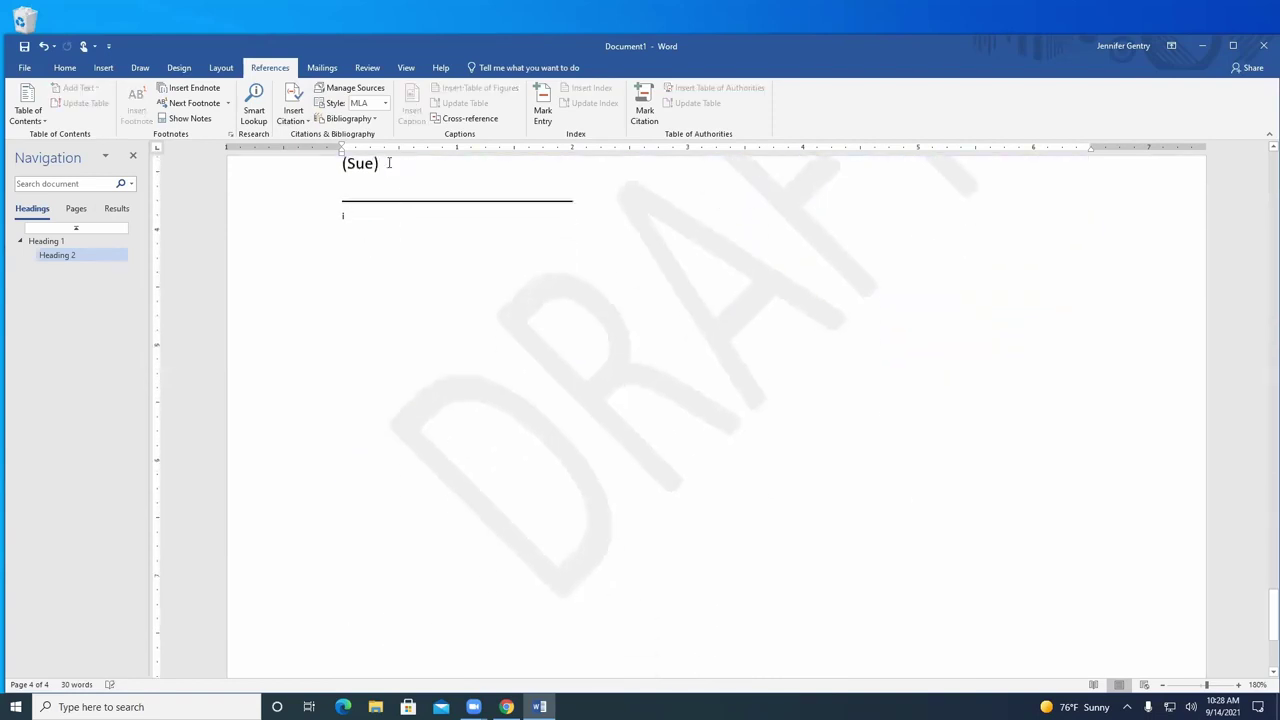
{"action": "left_click", "coordinate": [103, 67]}
{"action": "left_click", "coordinate": [77, 105]}
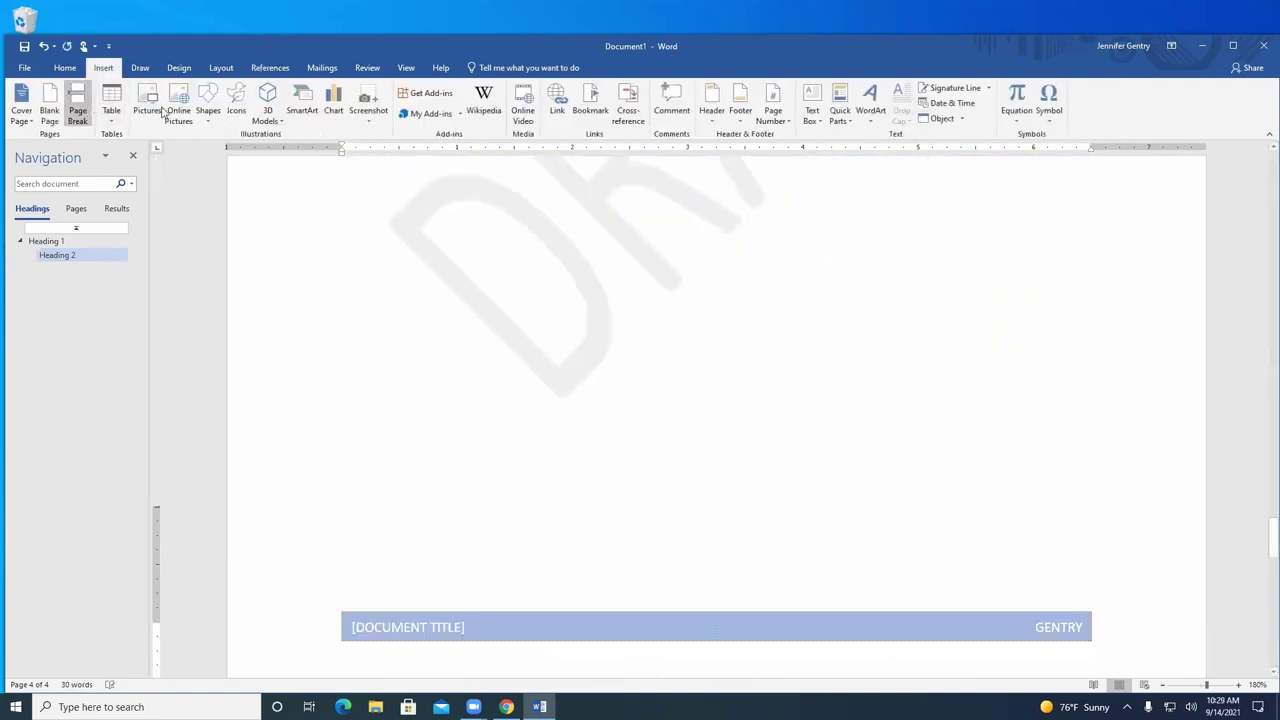
Insert the built-in References bibliography on the new last page
{"action": "scroll", "coordinate": [354, 486], "scroll_direction": "down", "scroll_amount": 5}
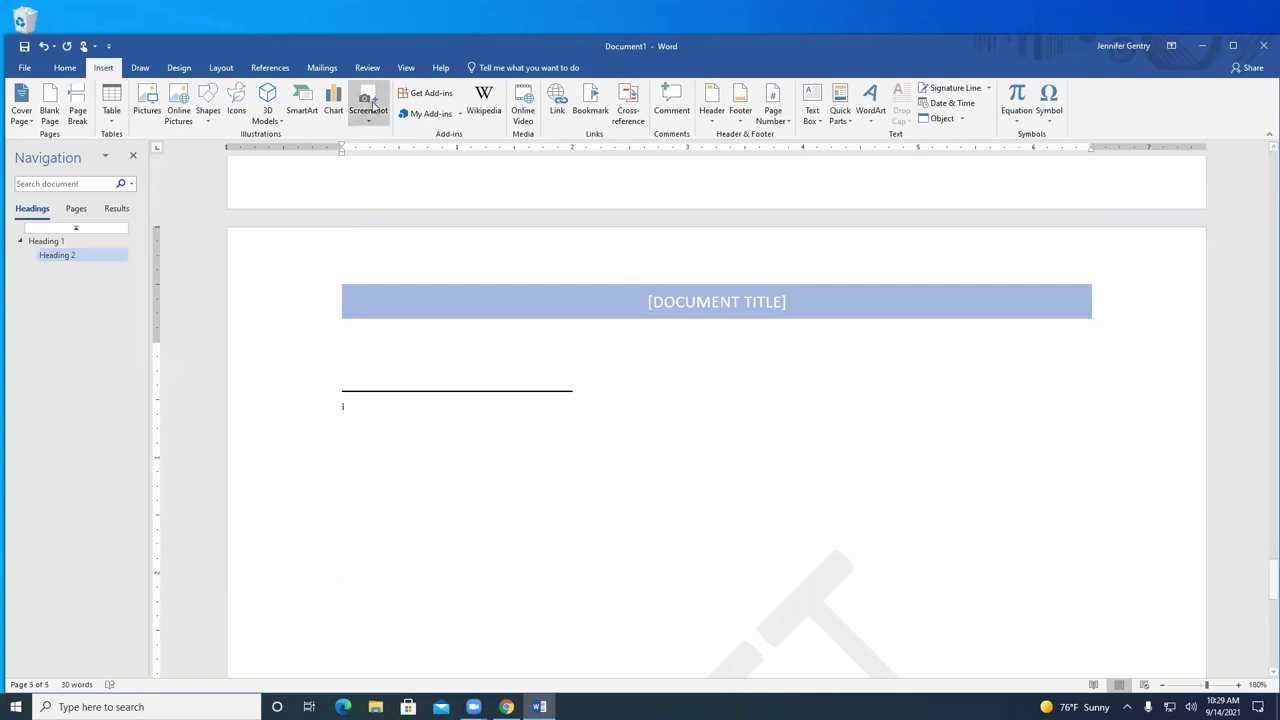
{"action": "left_click", "coordinate": [270, 69]}
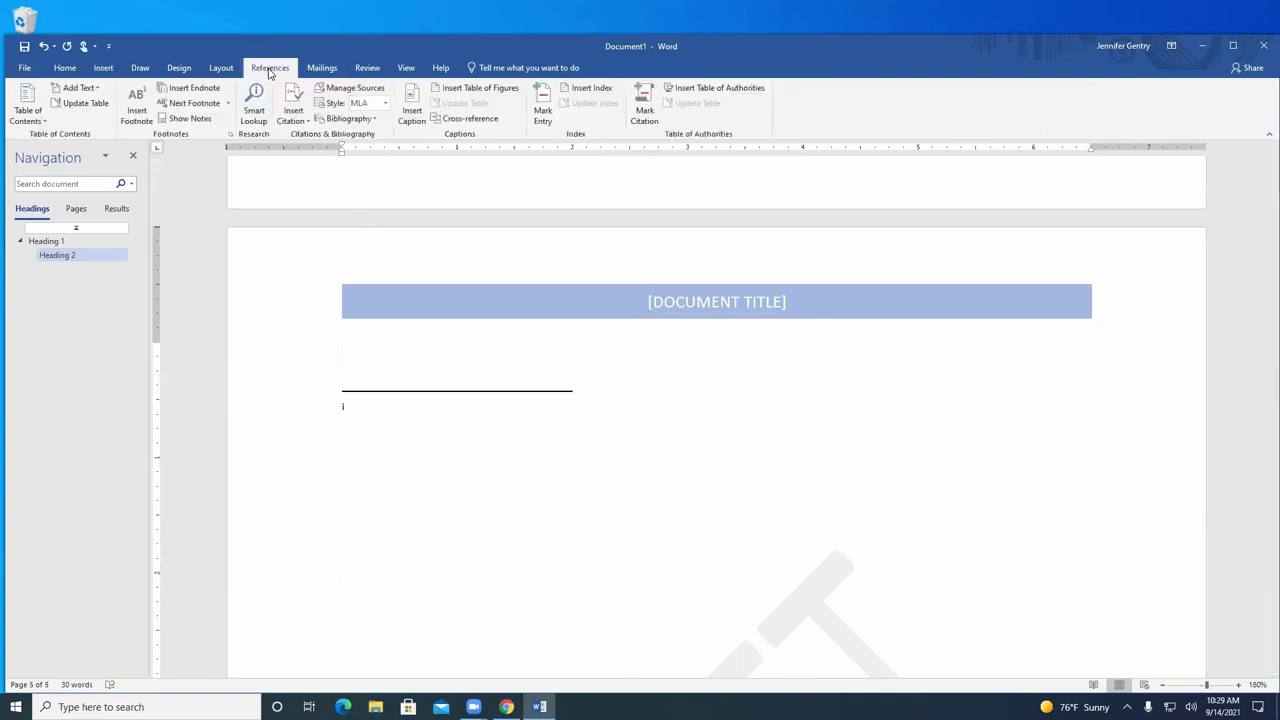
{"action": "left_click", "coordinate": [372, 119]}
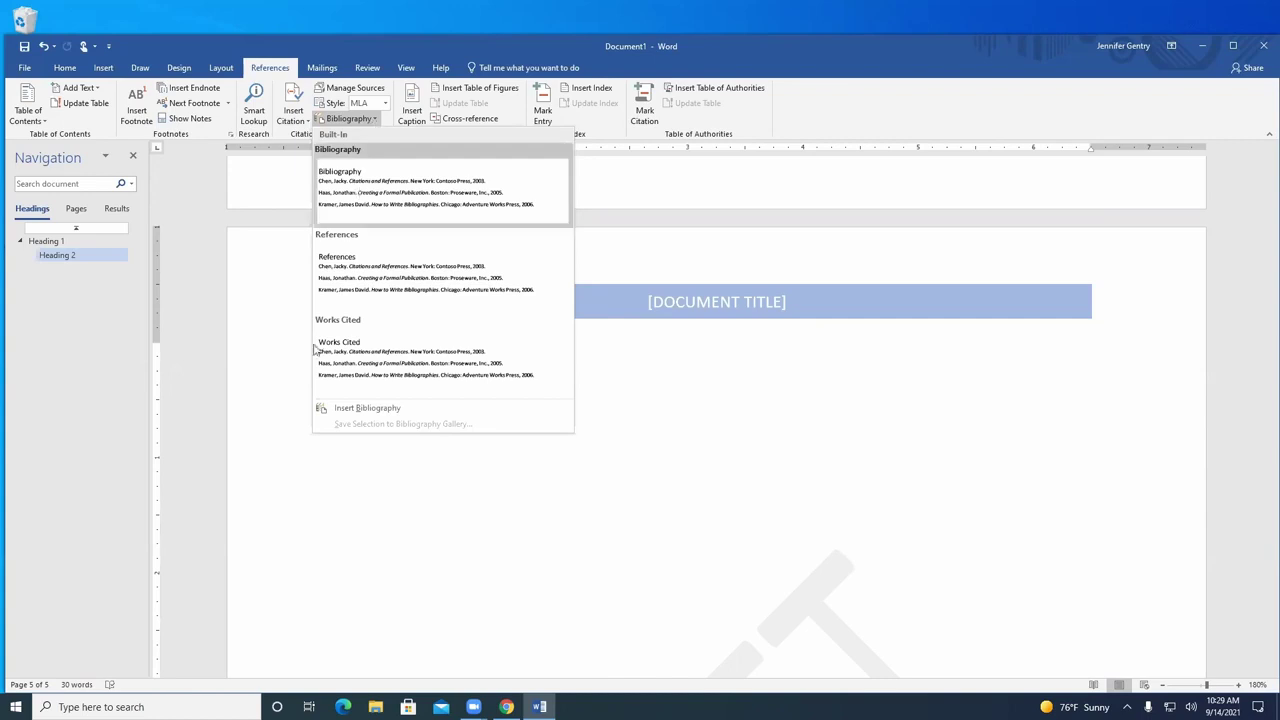
{"action": "left_click", "coordinate": [365, 277]}
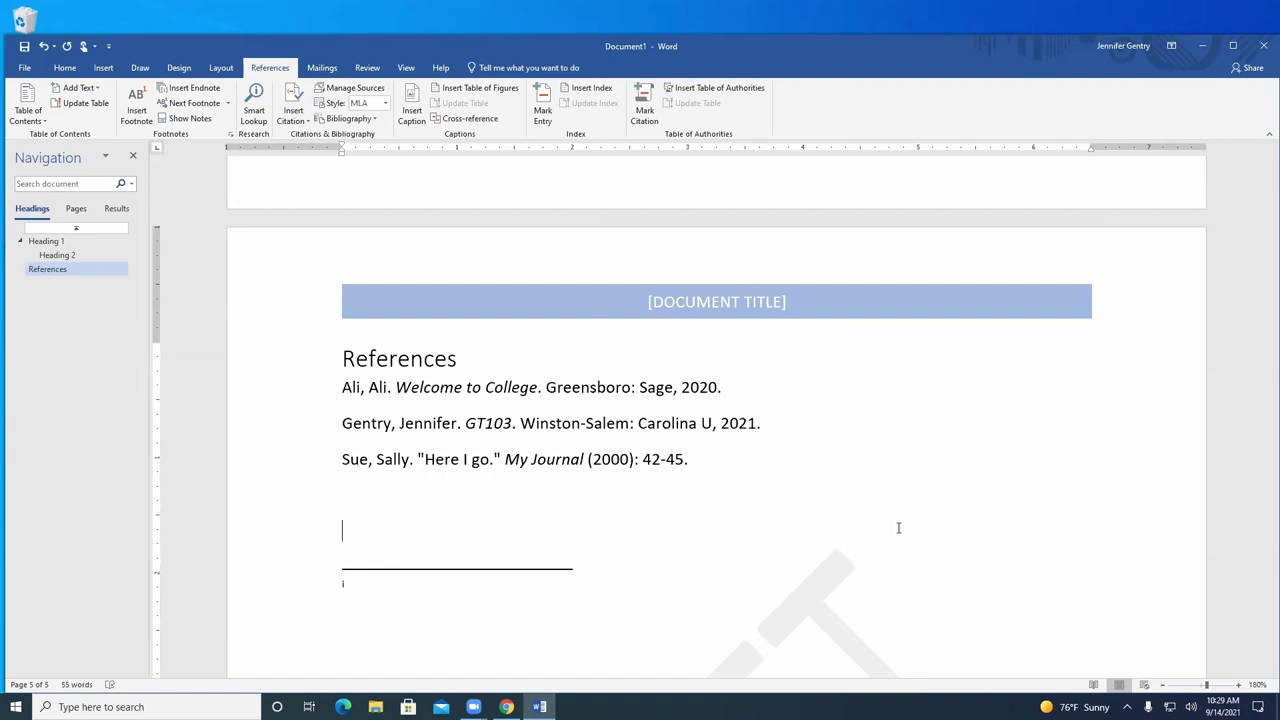
Move the bookshelf picture on page 3 down into the empty space below the signature line
{"action": "scroll", "coordinate": [690, 270], "scroll_direction": "up", "scroll_amount": 10}
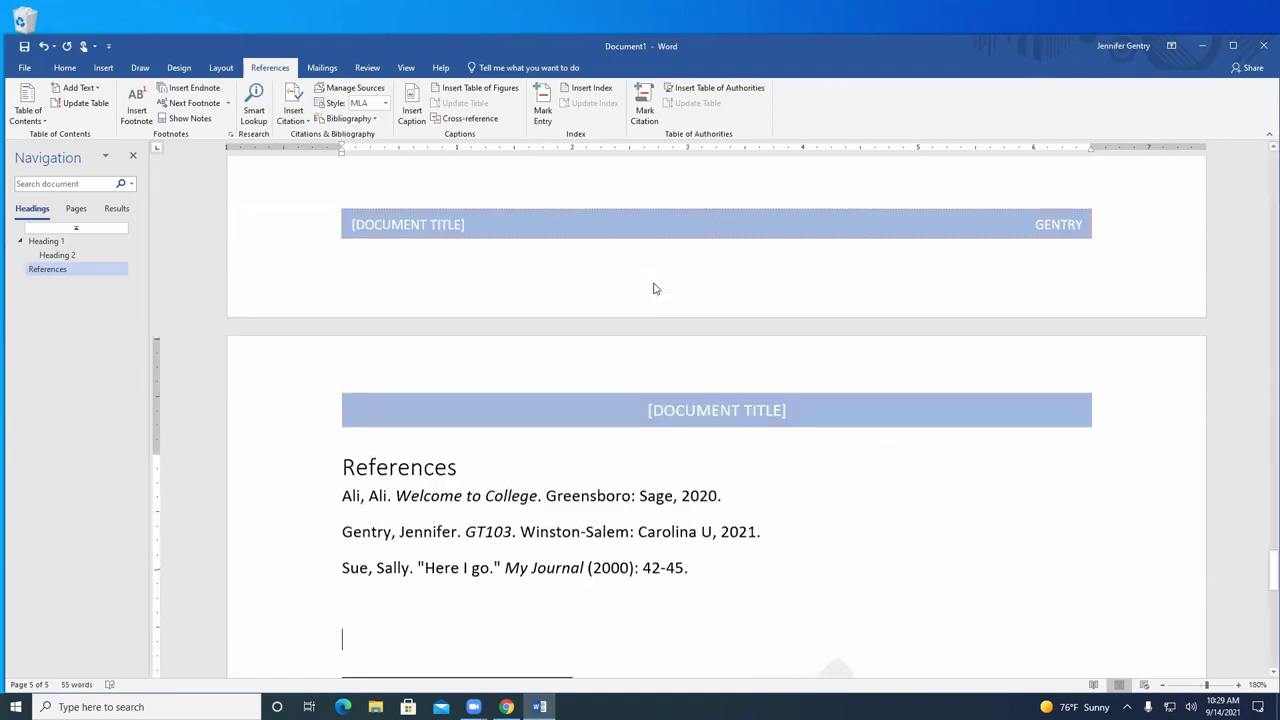
{"action": "scroll", "coordinate": [684, 334], "scroll_direction": "up", "scroll_amount": 3}
{"action": "scroll", "coordinate": [684, 334], "scroll_direction": "down", "scroll_amount": 3}
{"action": "scroll", "coordinate": [684, 334], "scroll_direction": "up", "scroll_amount": 10}
{"action": "scroll", "coordinate": [682, 331], "scroll_direction": "up", "scroll_amount": 5}
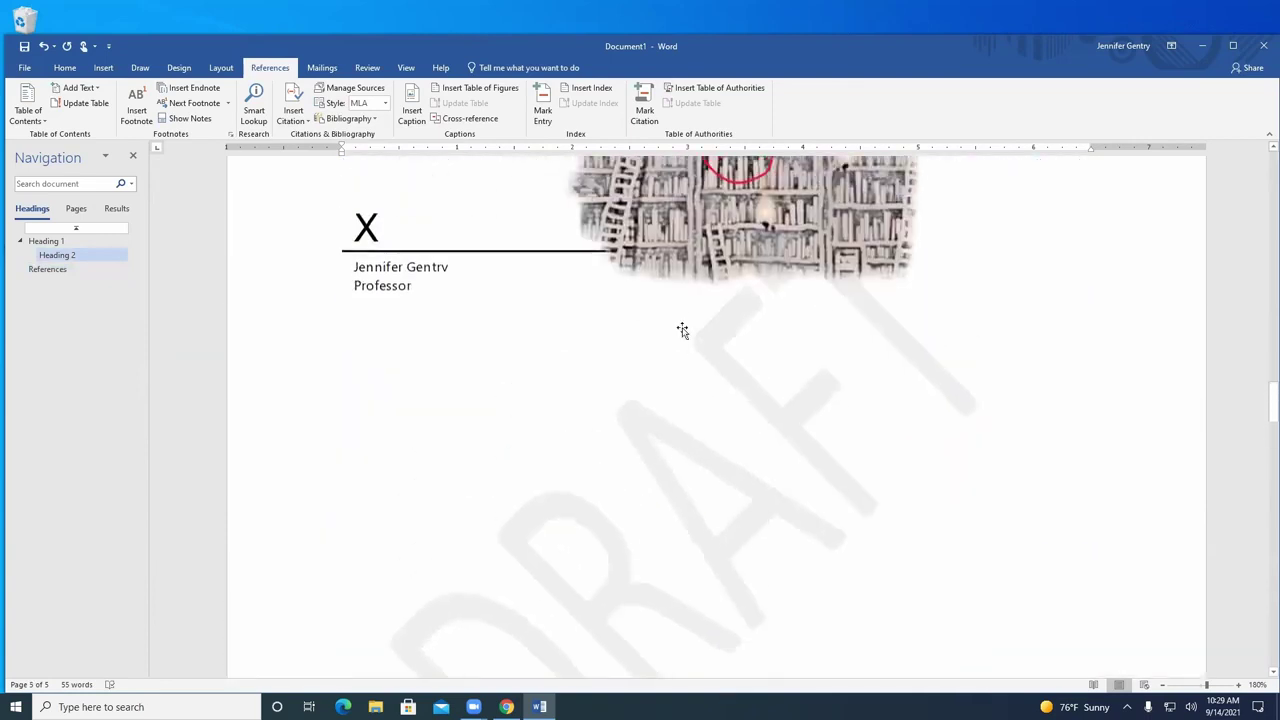
{"action": "left_click", "coordinate": [818, 352]}
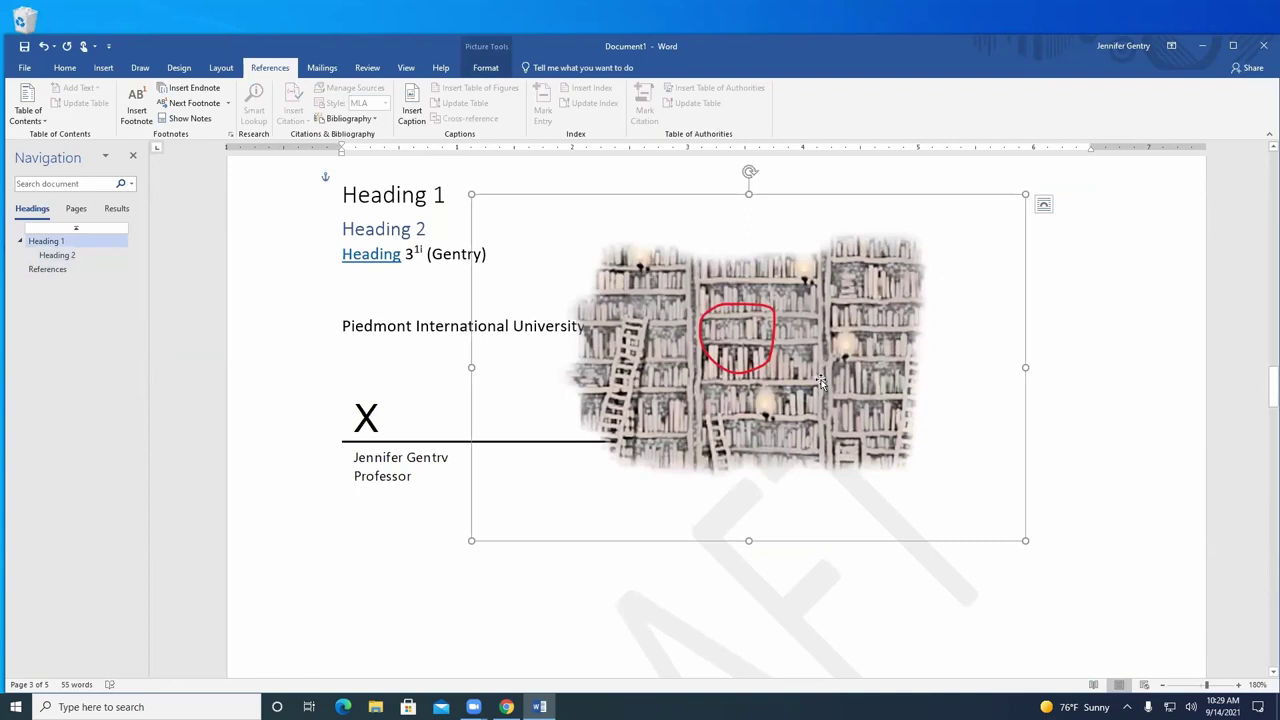
{"action": "scroll", "coordinate": [798, 557], "scroll_direction": "down", "scroll_amount": 3}
{"action": "left_click_drag", "start_coordinate": [798, 250], "coordinate": [765, 550]}
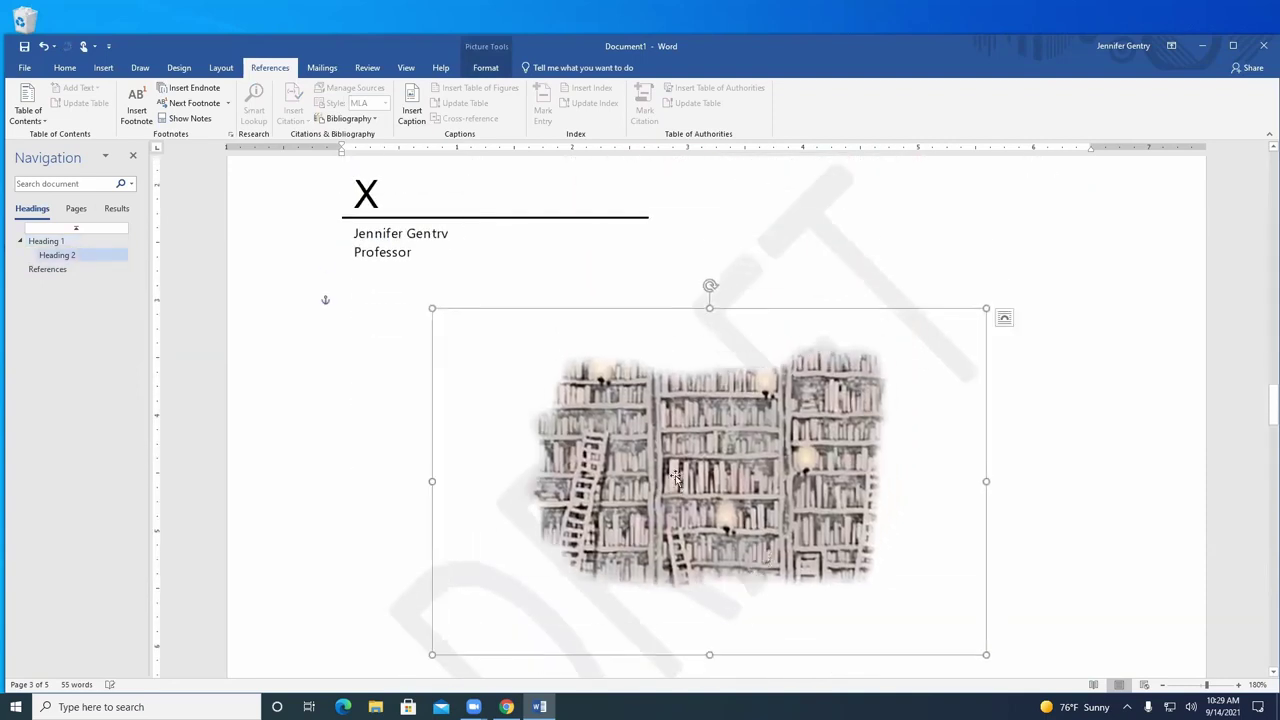
Add the caption "Figure 1: My Picture" below the bookshelf picture, using the Figure label
{"action": "right_click", "coordinate": [669, 437]}
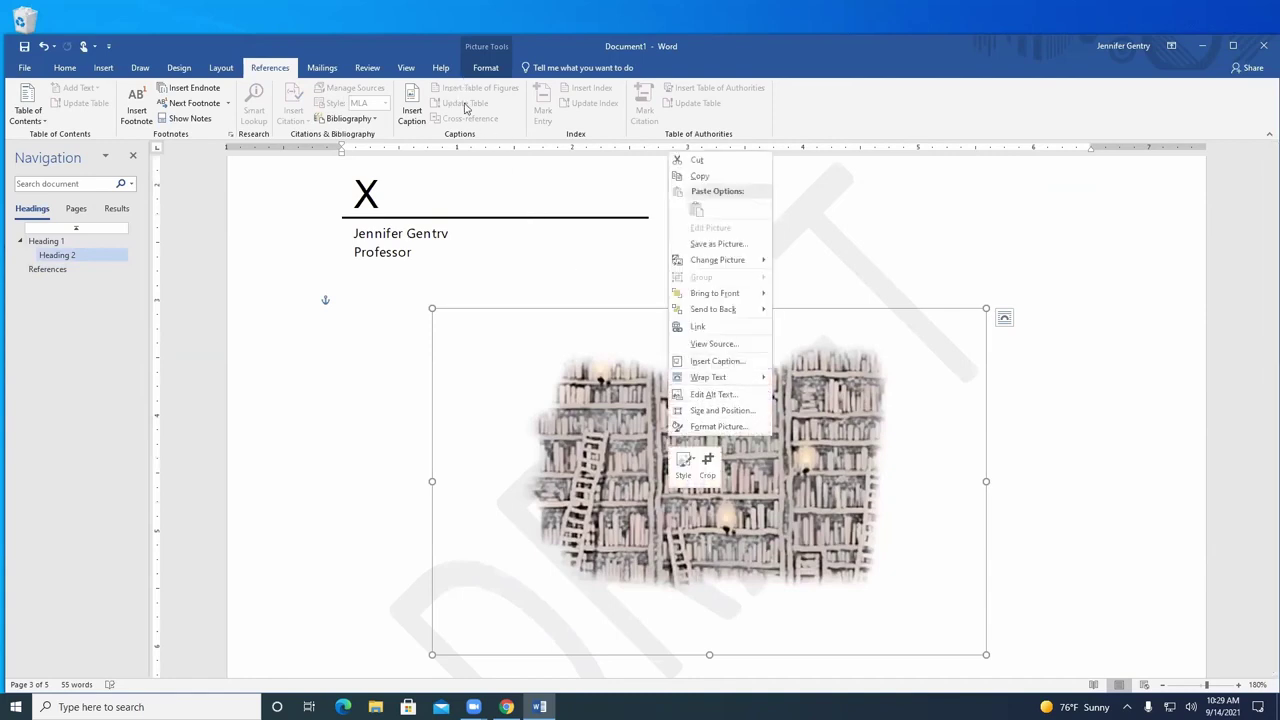
{"action": "left_click", "coordinate": [523, 367]}
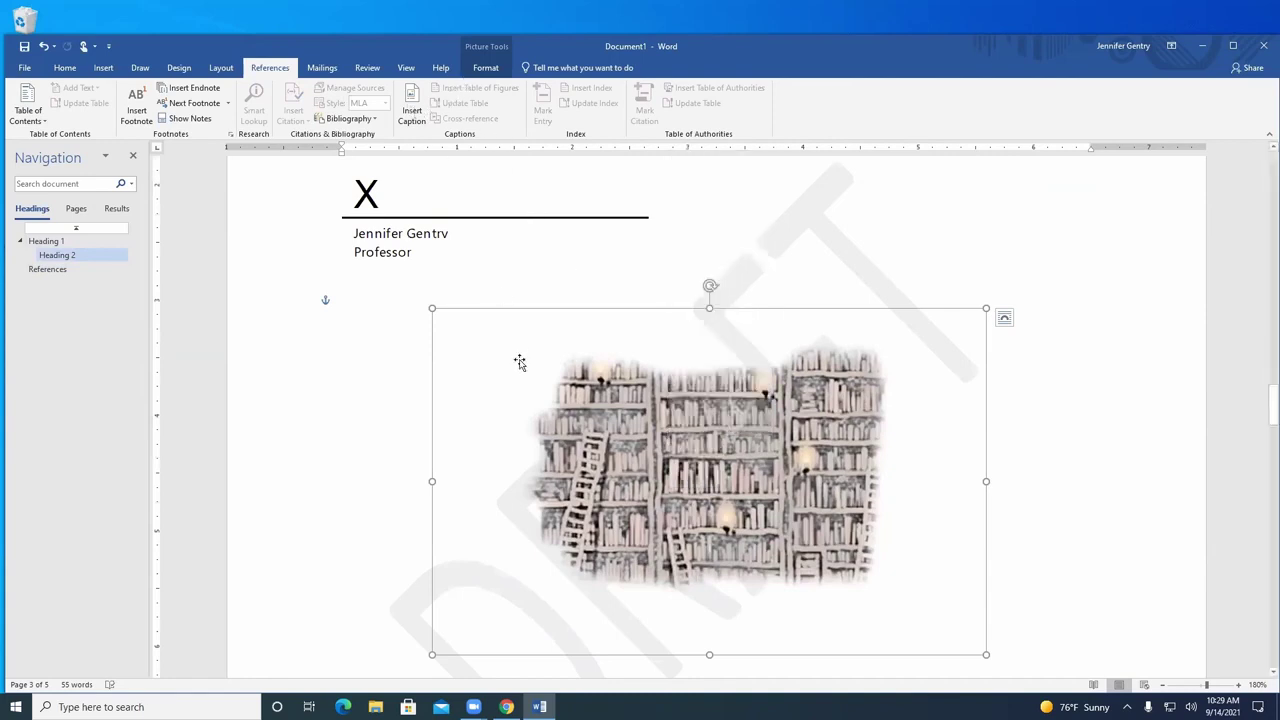
{"action": "left_click", "coordinate": [411, 110]}
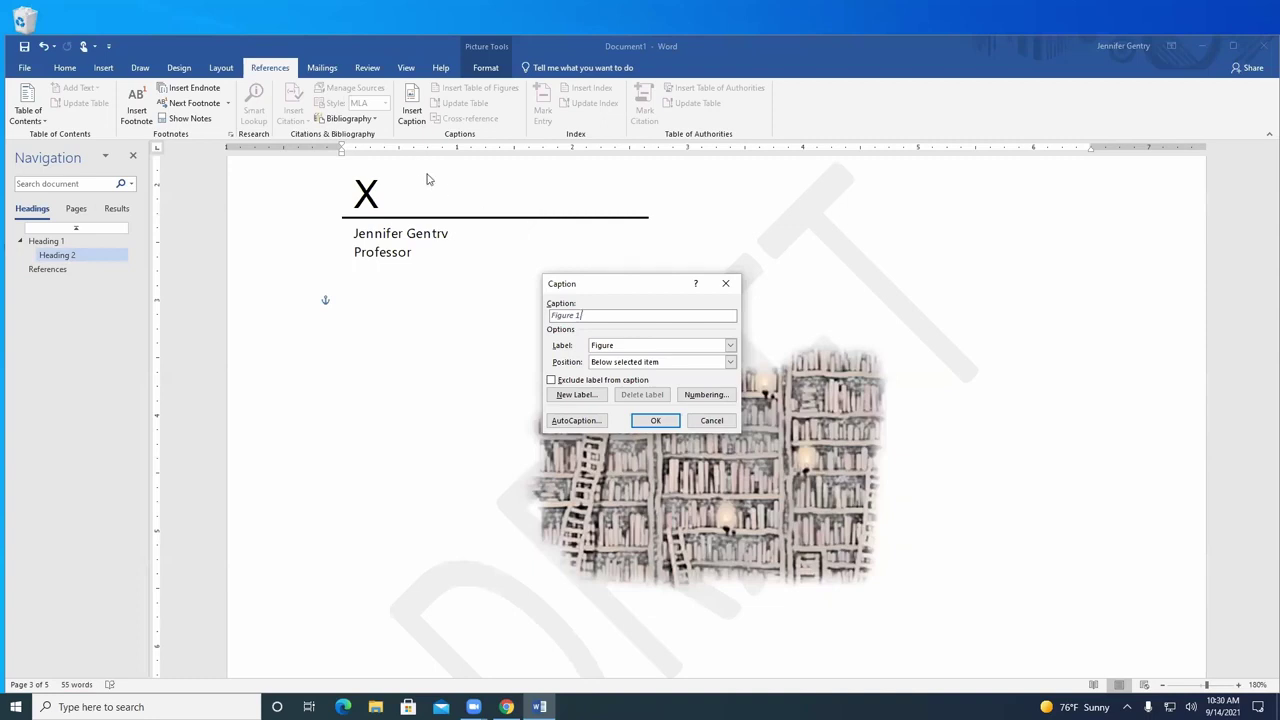
{"action": "left_click", "coordinate": [731, 345]}
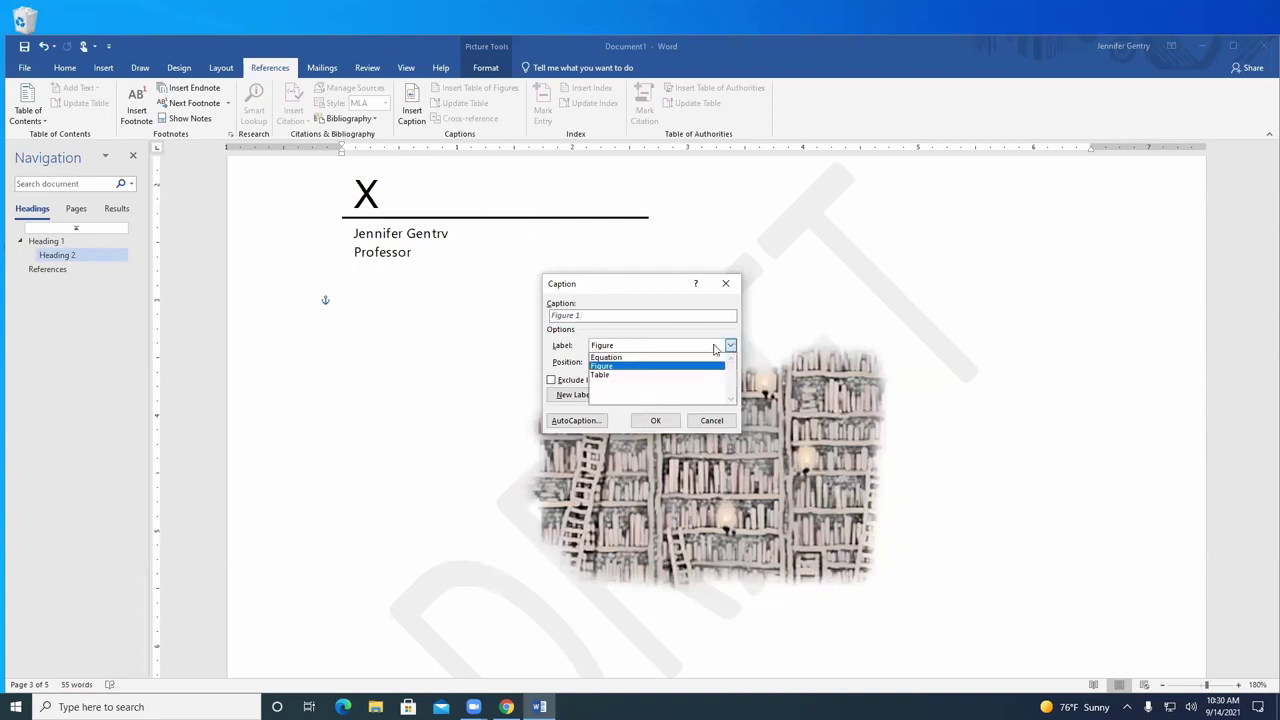
{"action": "left_click", "coordinate": [617, 322]}
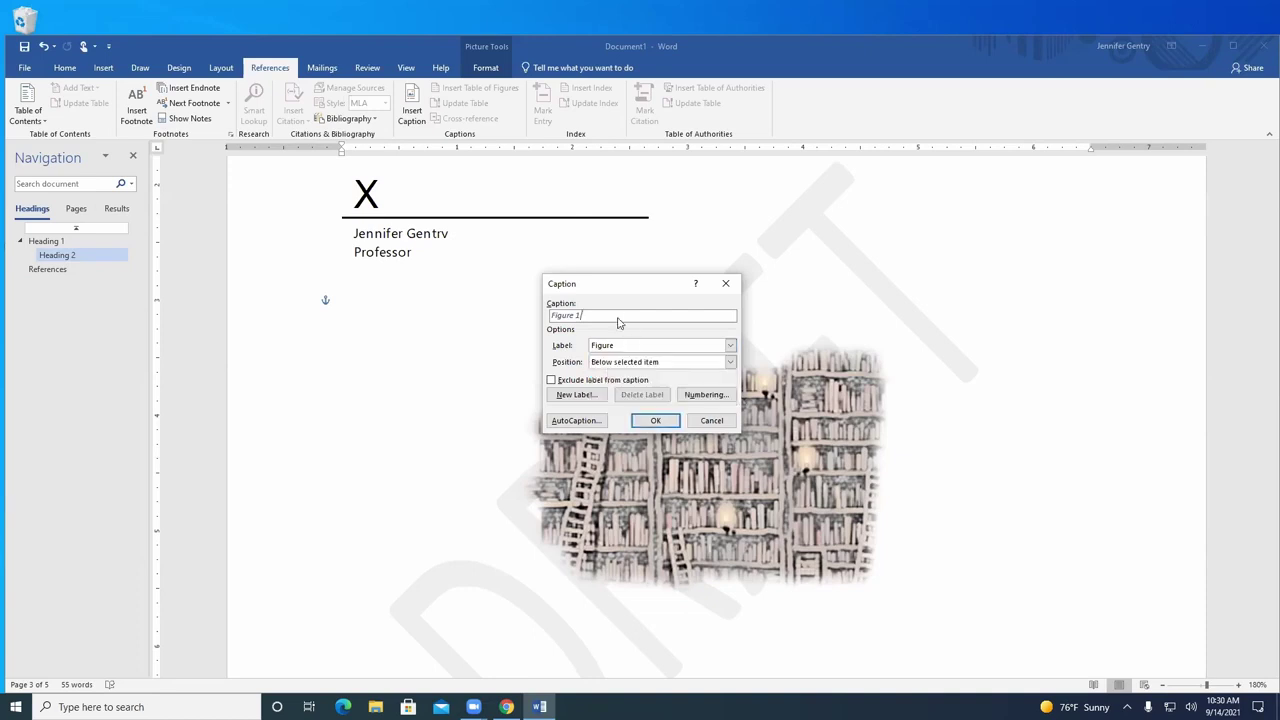
{"action": "type", "text": "My Picture"}
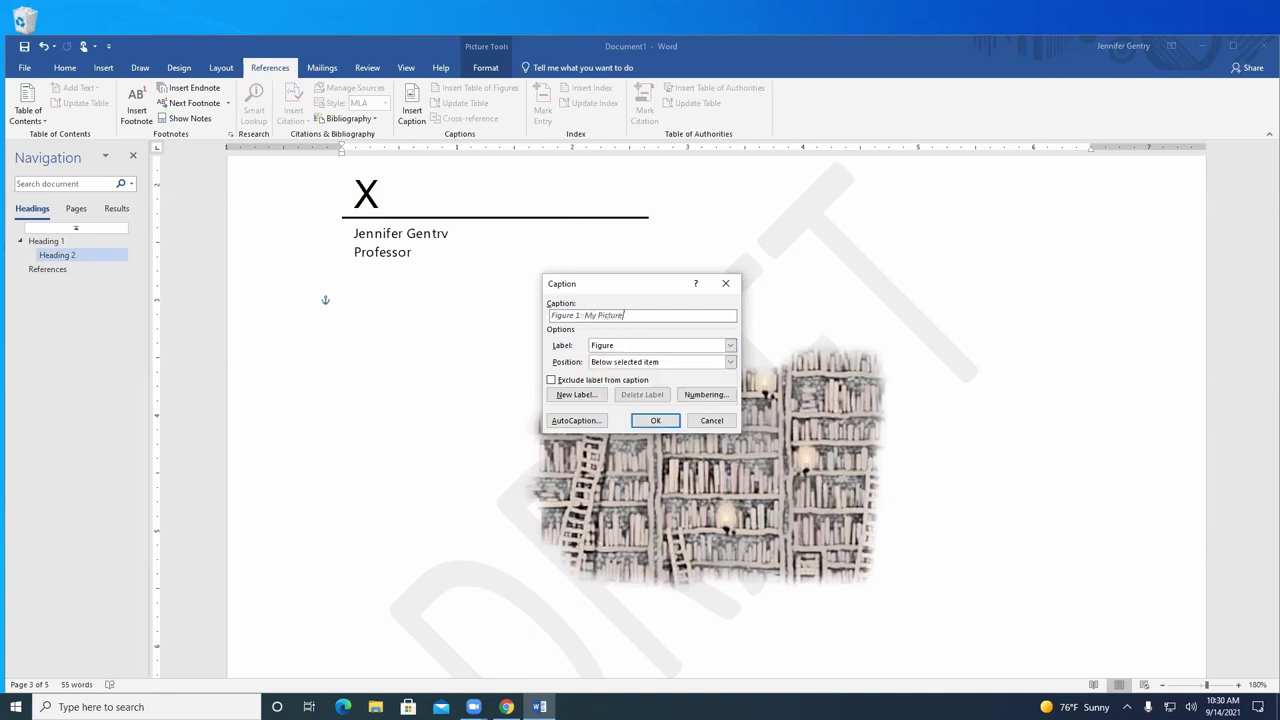
{"action": "left_click", "coordinate": [731, 363]}
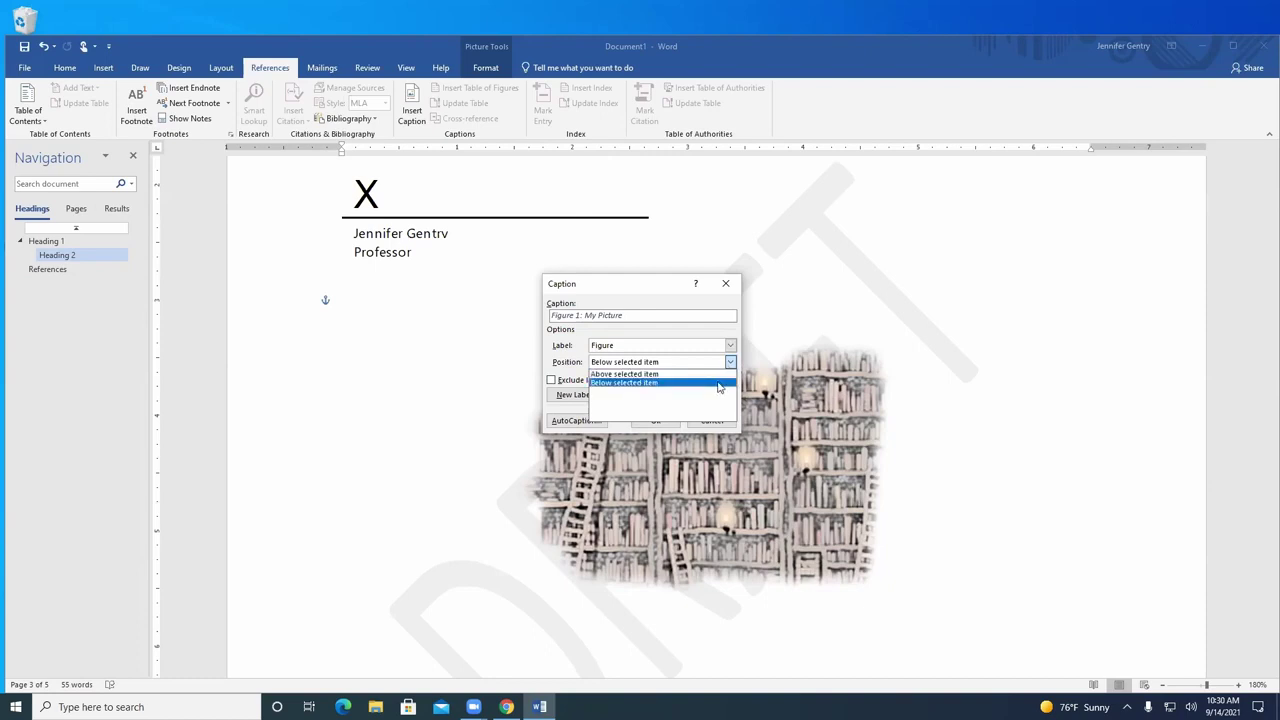
{"action": "left_click", "coordinate": [722, 383]}
{"action": "left_click", "coordinate": [655, 420]}
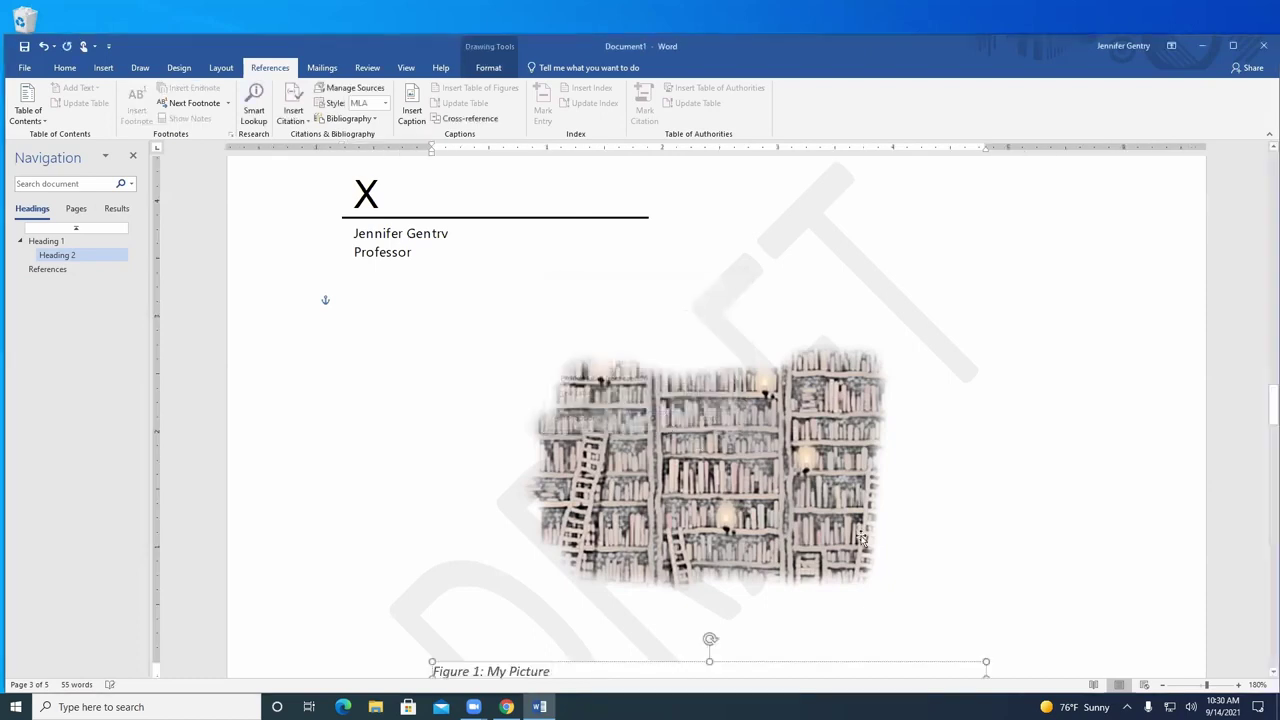
{"action": "scroll", "coordinate": [871, 531], "scroll_direction": "down", "scroll_amount": 3}
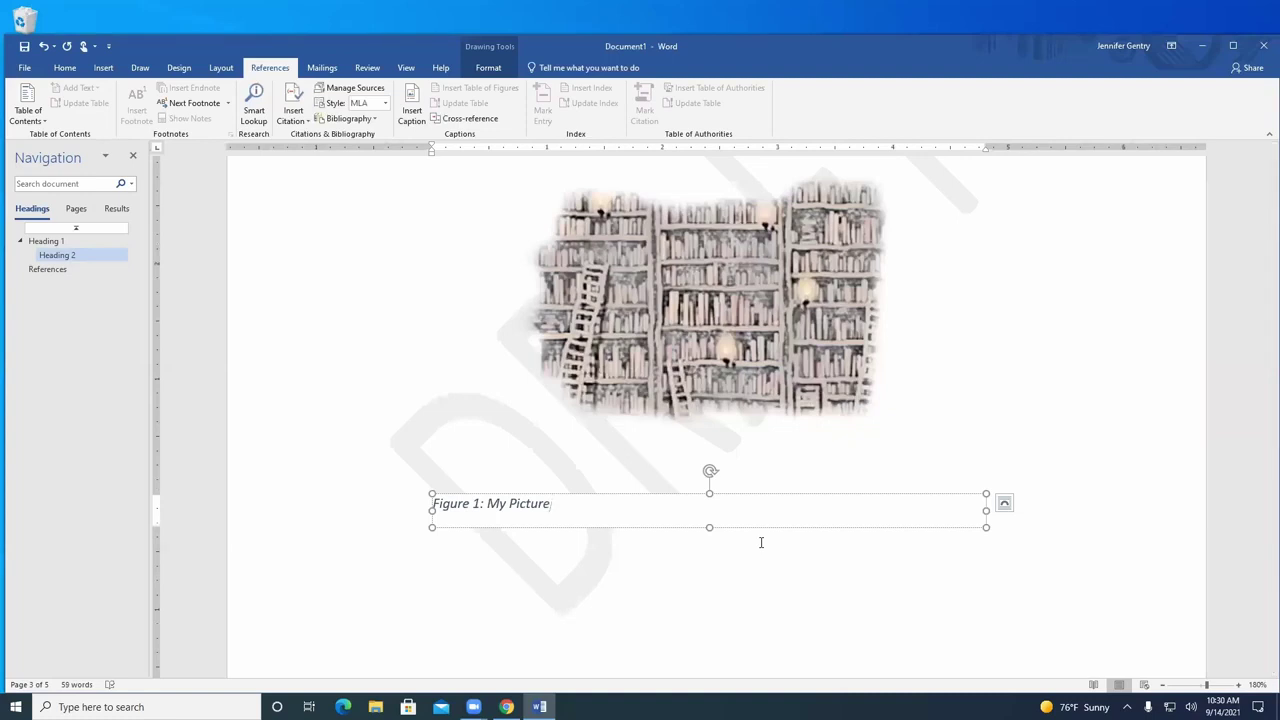
{"action": "left_click", "coordinate": [683, 520]}
Add the caption "Table 1: table information" above the table on page 4, using the Table label
{"action": "scroll", "coordinate": [680, 522], "scroll_direction": "down", "scroll_amount": 5}
{"action": "scroll", "coordinate": [680, 522], "scroll_direction": "down", "scroll_amount": 5}
{"action": "left_click", "coordinate": [337, 340]}
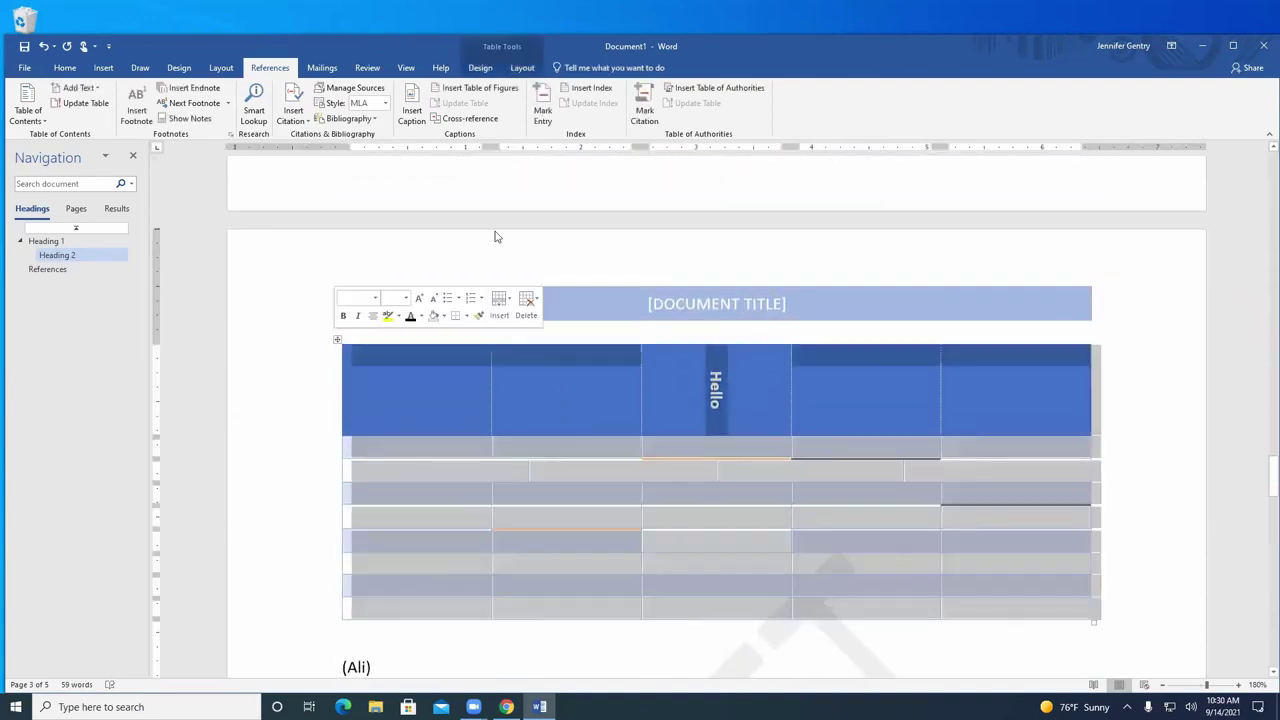
{"action": "left_click", "coordinate": [411, 110]}
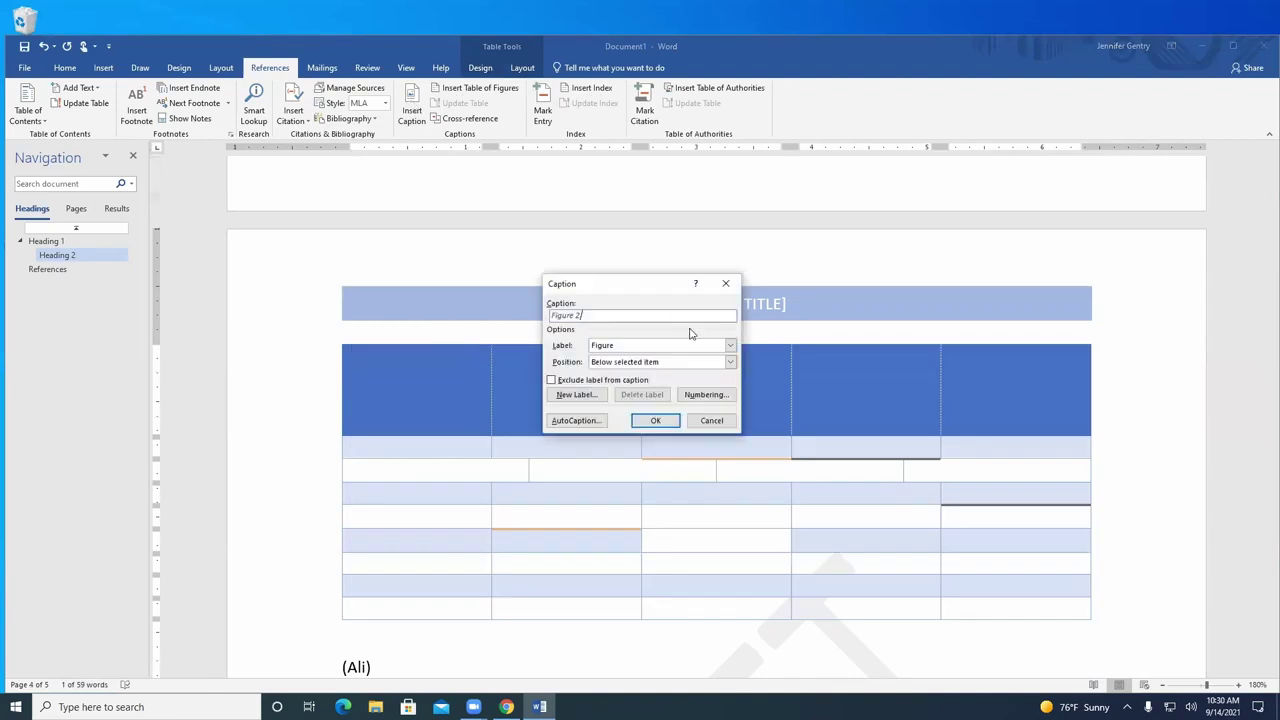
{"action": "left_click", "coordinate": [730, 345]}
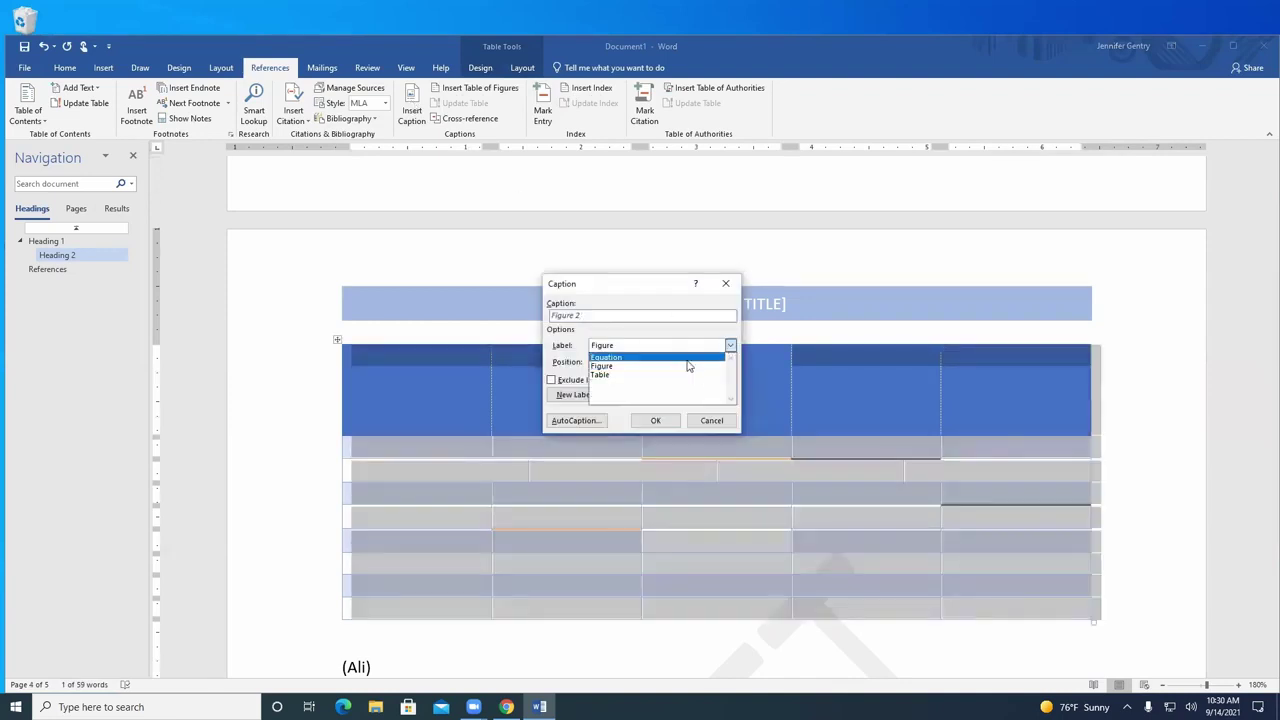
{"action": "left_click", "coordinate": [631, 375]}
{"action": "left_click", "coordinate": [608, 315]}
{"action": "type", "text": ": table information"}
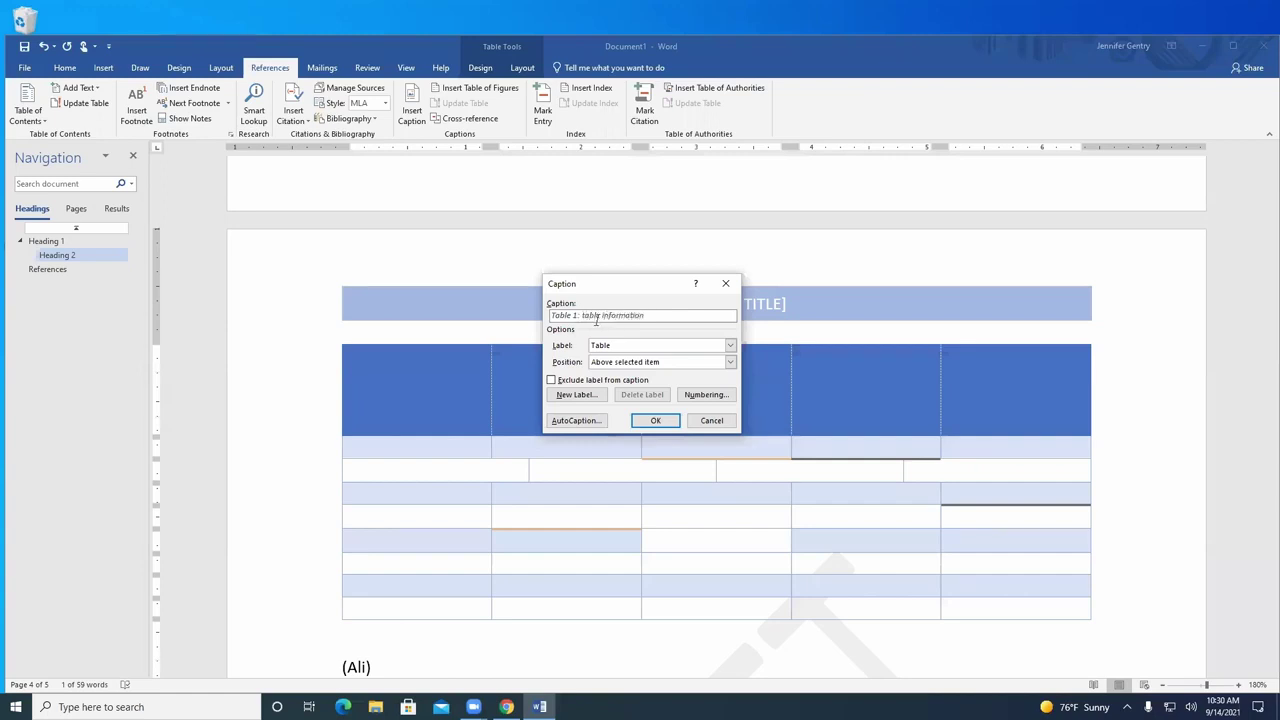
{"action": "left_click", "coordinate": [643, 363]}
{"action": "left_click", "coordinate": [643, 373]}
{"action": "left_click", "coordinate": [655, 421]}
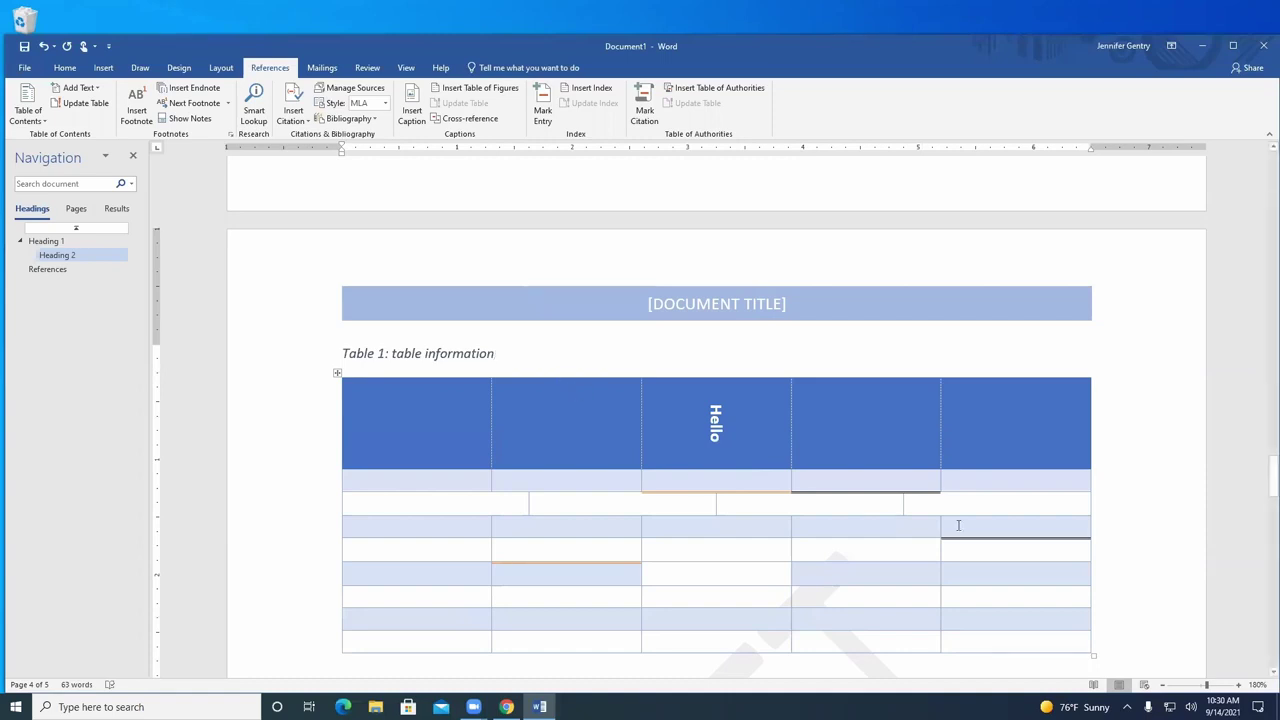
Insert a table of figures for the Table caption label below the table of contents on page 2
{"action": "scroll", "coordinate": [810, 526], "scroll_direction": "up", "scroll_amount": 10}
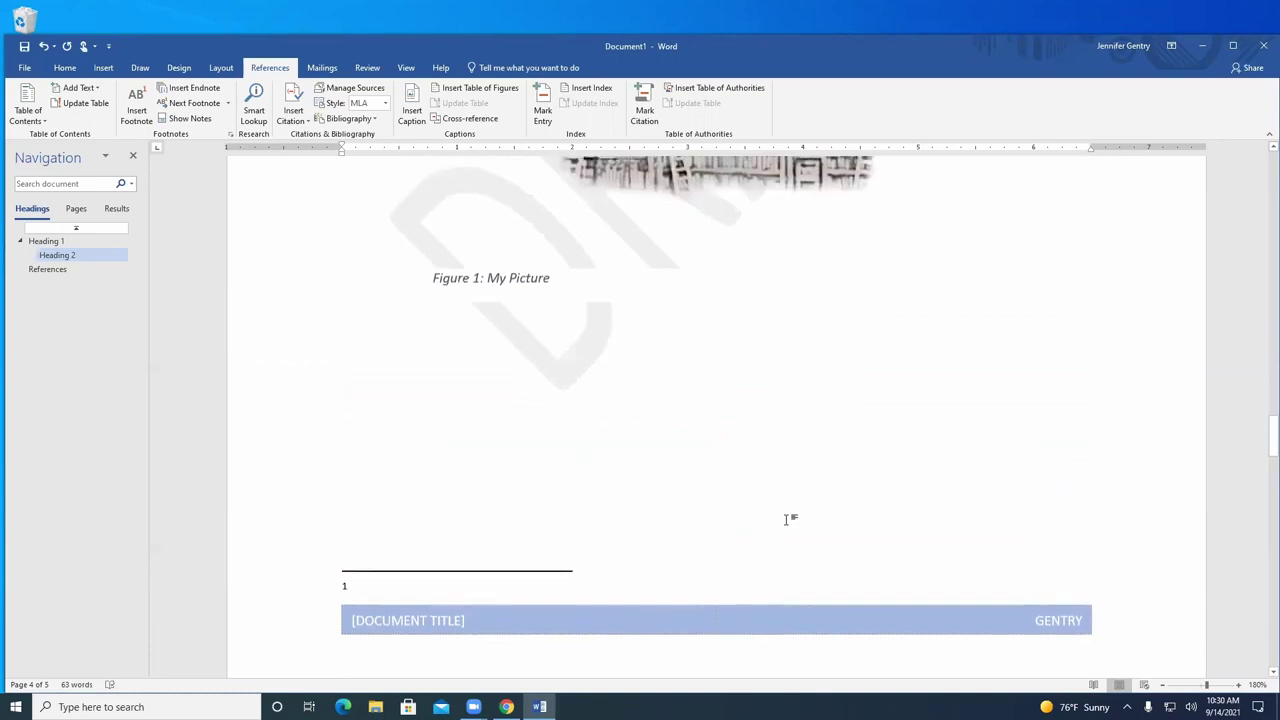
{"action": "scroll", "coordinate": [789, 520], "scroll_direction": "up", "scroll_amount": 10}
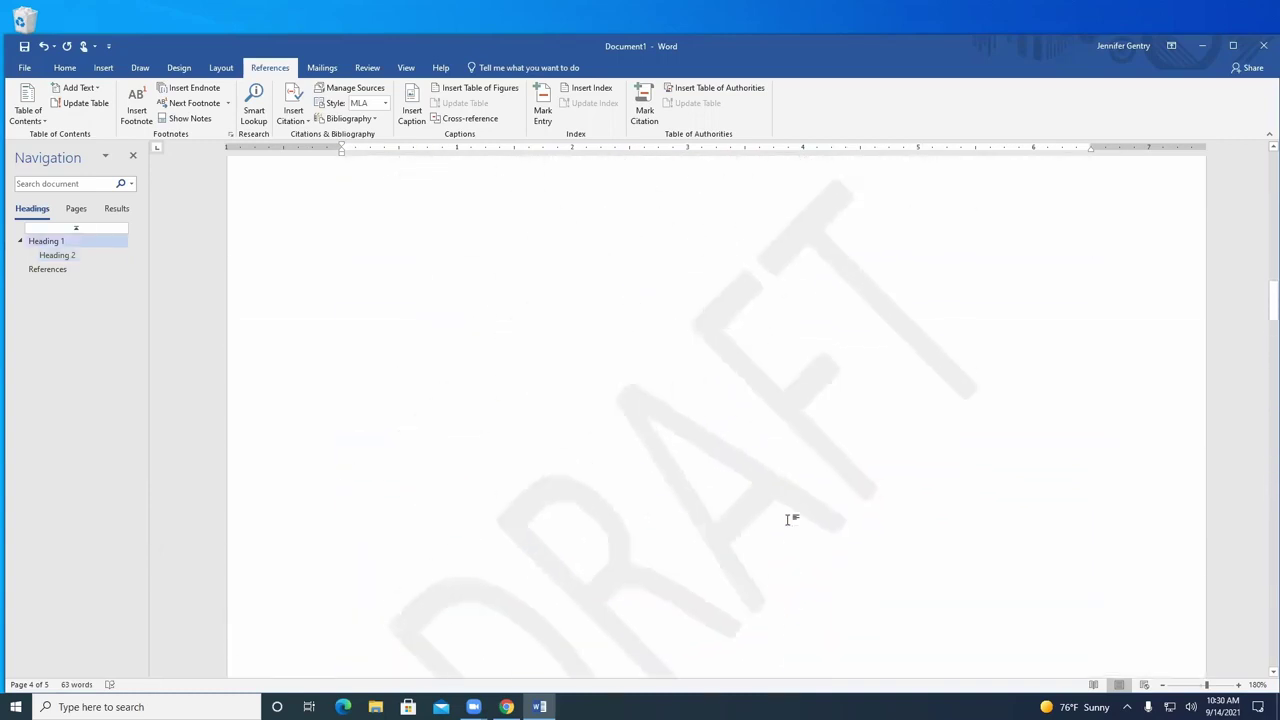
{"action": "left_click", "coordinate": [386, 451]}
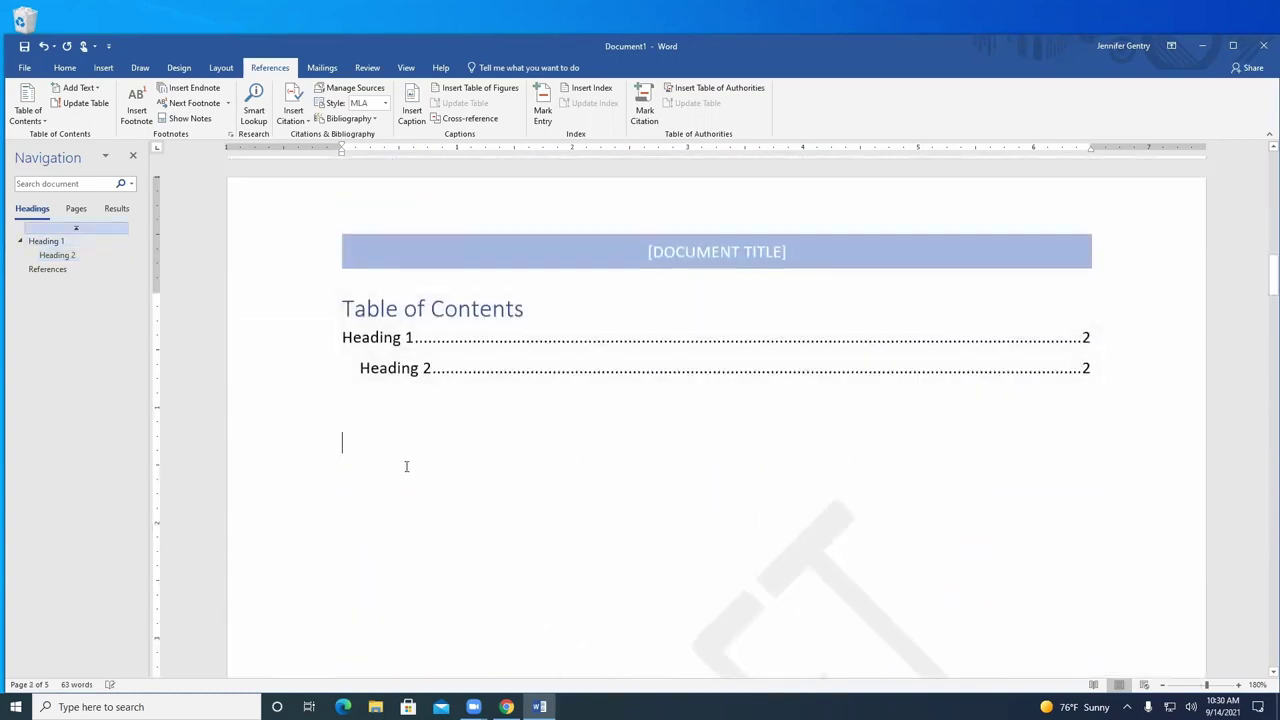
{"action": "left_click", "coordinate": [500, 90]}
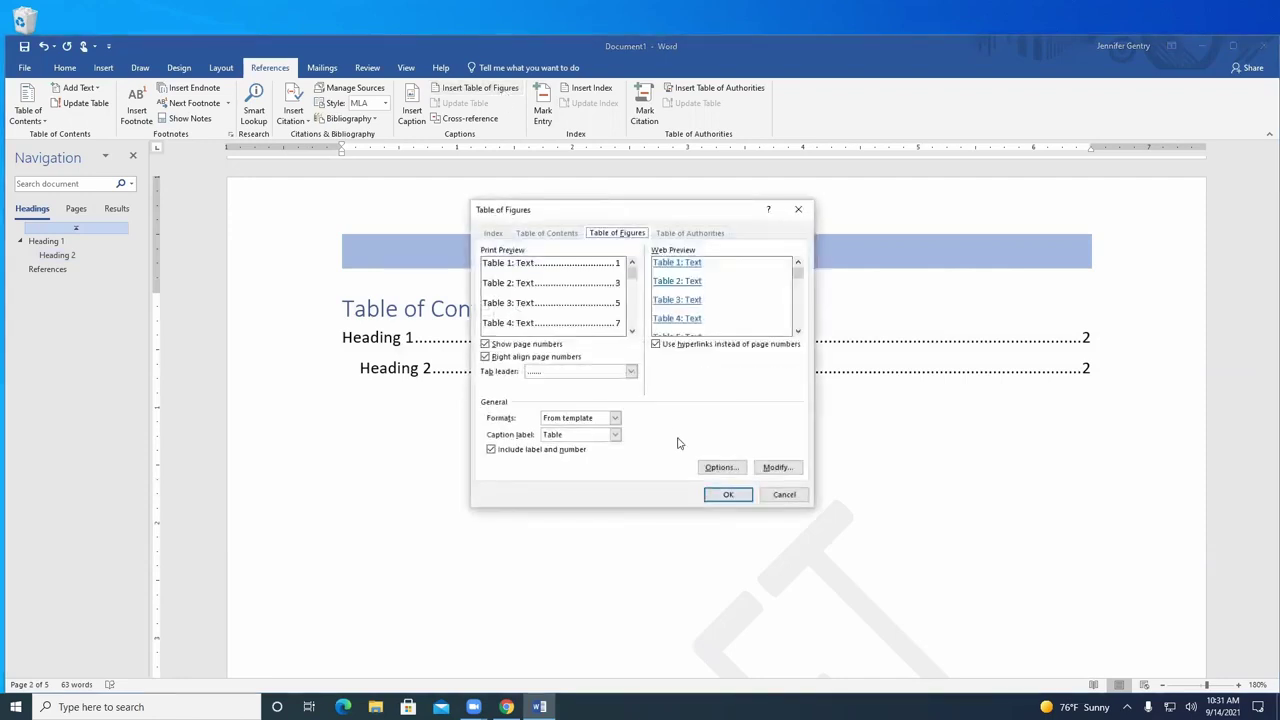
{"action": "left_click", "coordinate": [727, 495]}
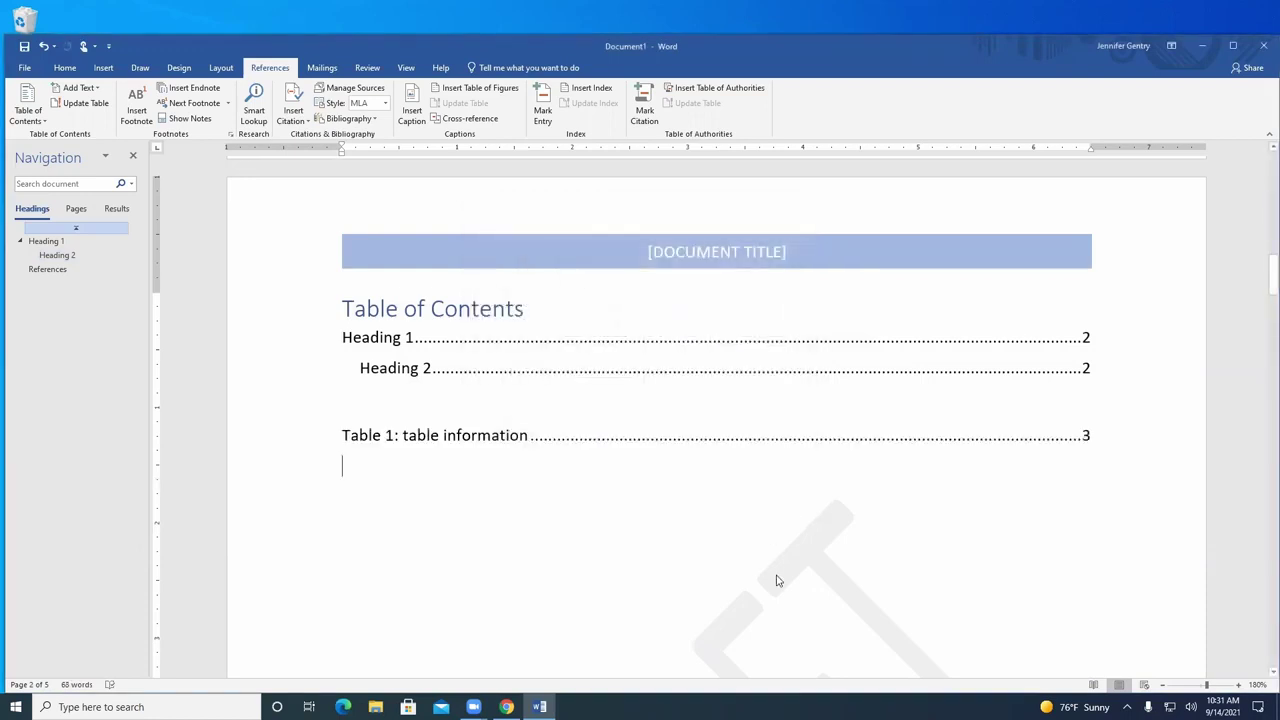
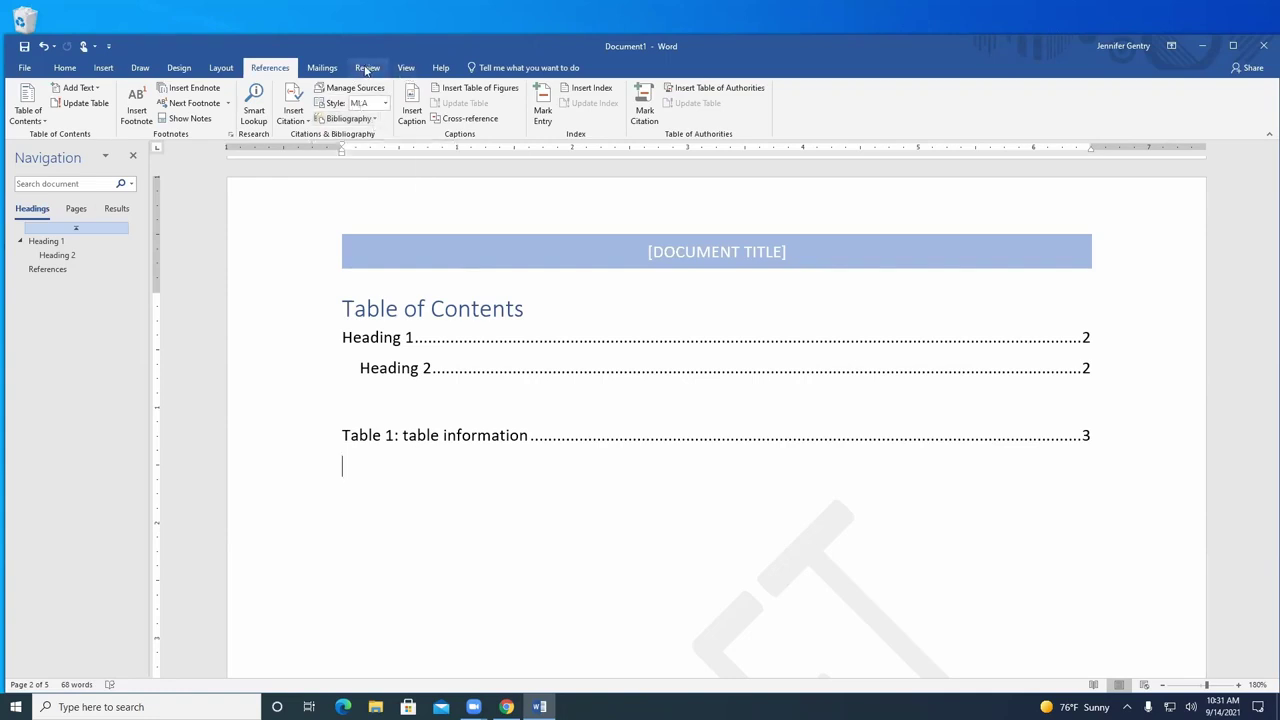
Run a spelling and grammar check on the document
{"action": "left_click", "coordinate": [328, 68]}
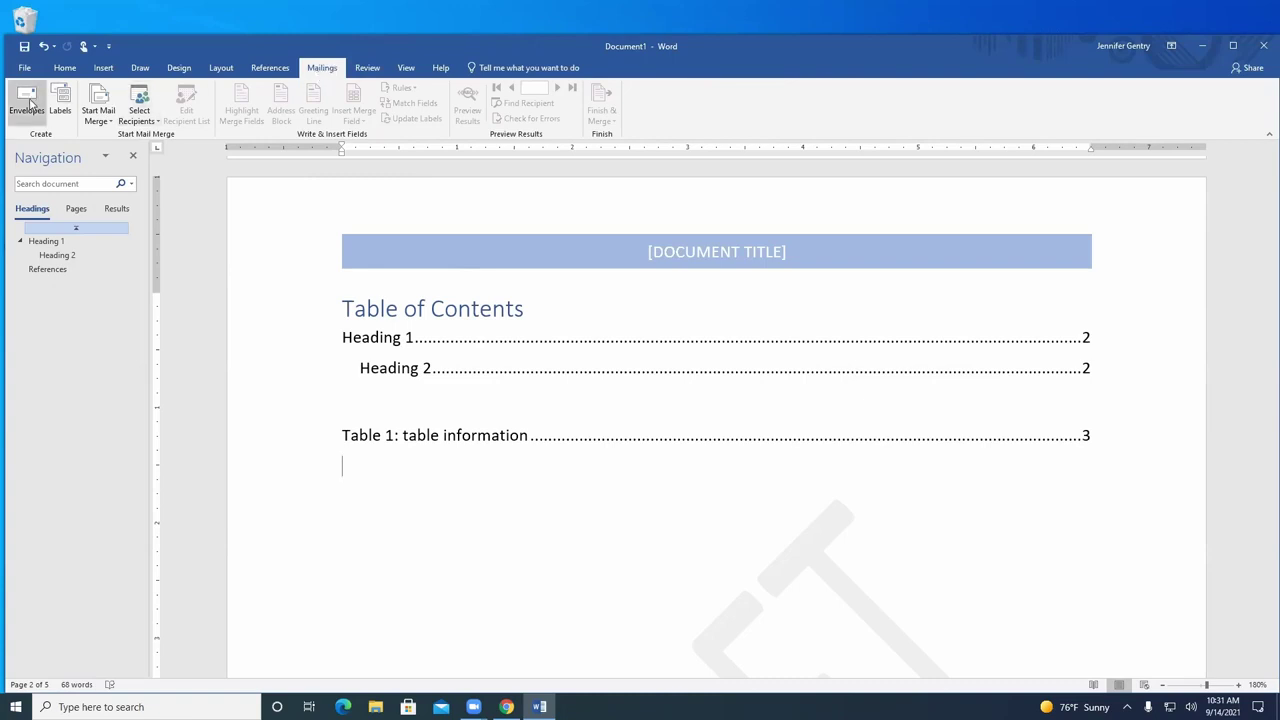
{"action": "left_click", "coordinate": [378, 69]}
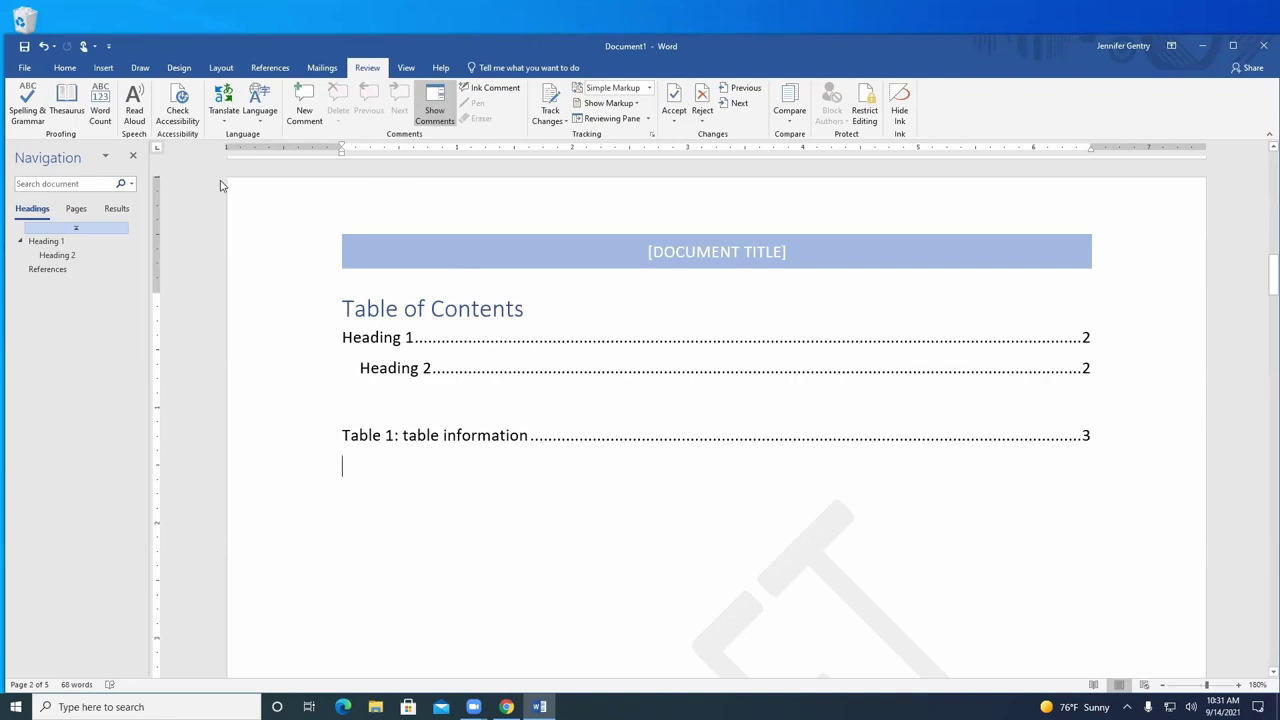
{"action": "left_click", "coordinate": [28, 110]}
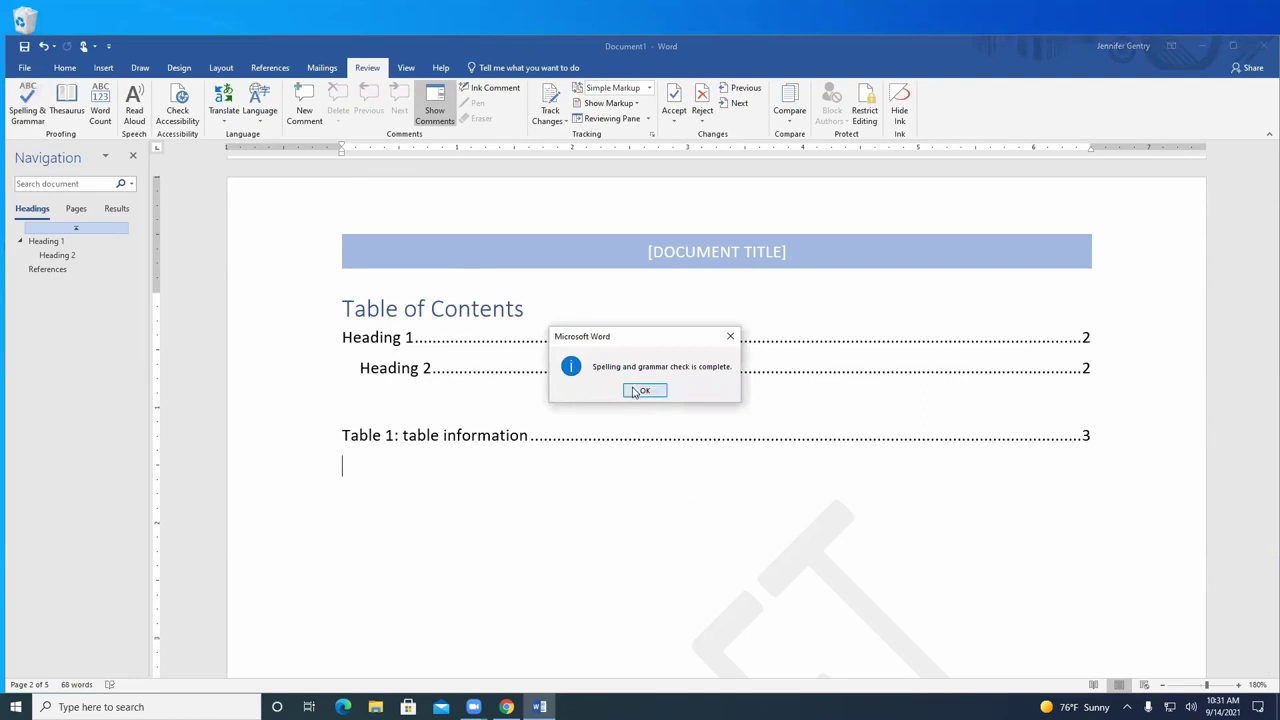
{"action": "left_click", "coordinate": [644, 390]}
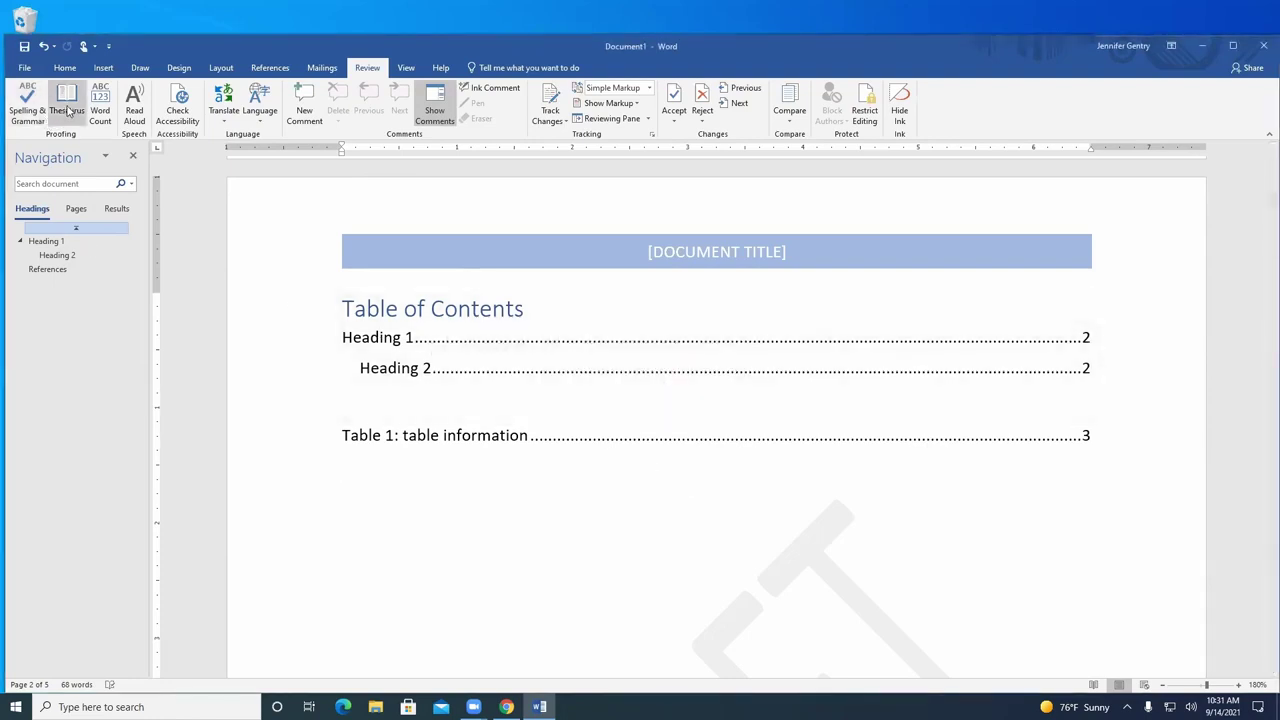
Look up synonyms in the Thesaurus for the word in the citation following Heading 3
{"action": "left_click", "coordinate": [67, 105]}
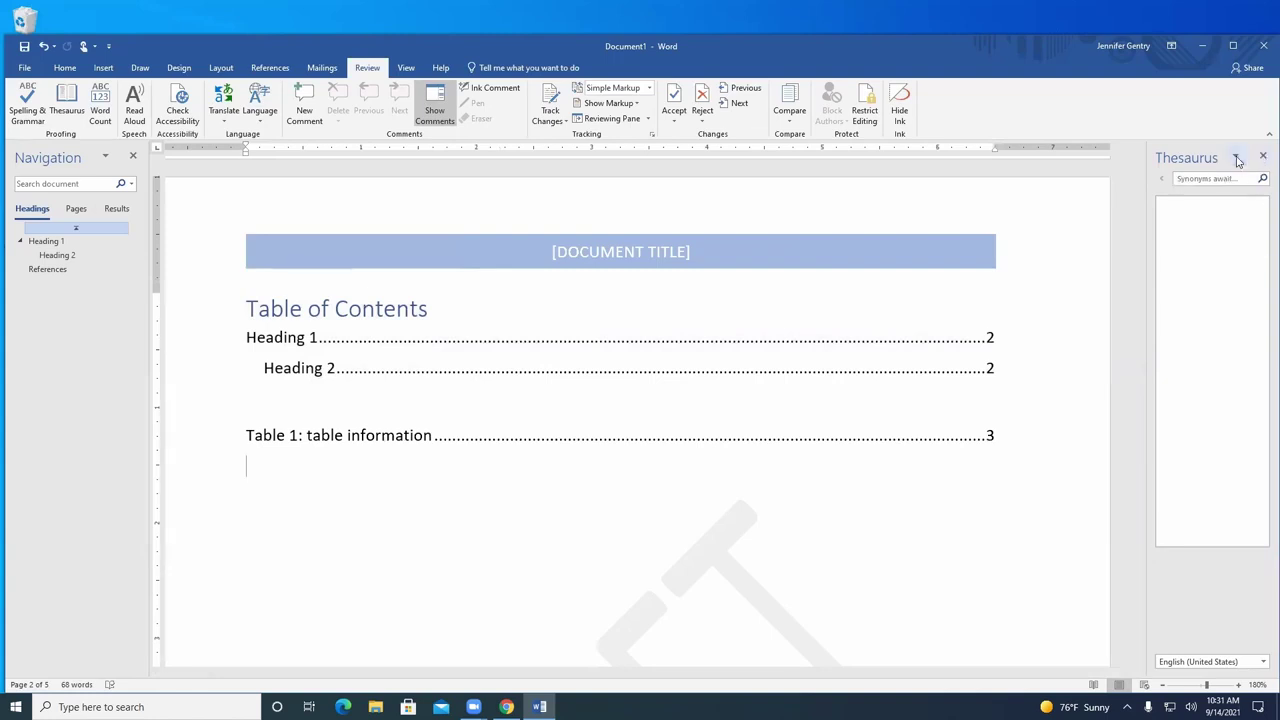
{"action": "left_click", "coordinate": [1237, 158]}
{"action": "left_click", "coordinate": [511, 331]}
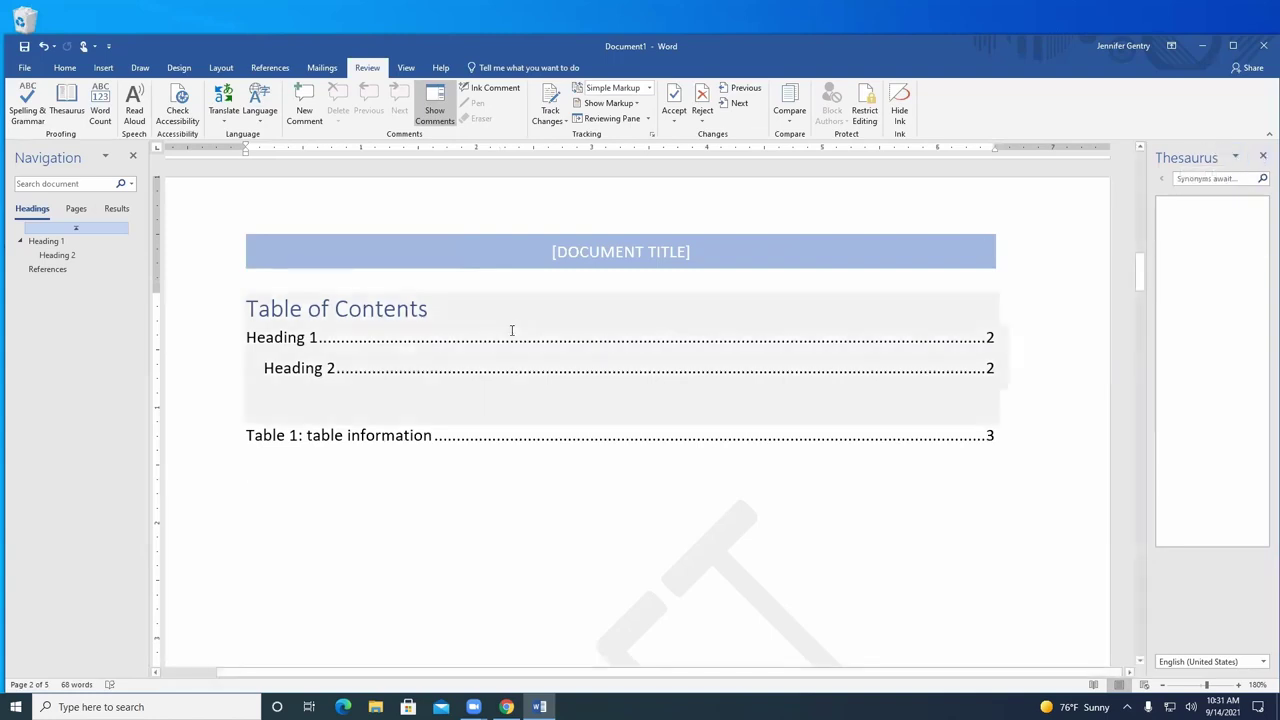
{"action": "scroll", "coordinate": [397, 403], "scroll_direction": "down", "scroll_amount": 5}
{"action": "scroll", "coordinate": [387, 400], "scroll_direction": "up", "scroll_amount": 5}
{"action": "scroll", "coordinate": [336, 325], "scroll_direction": "down", "scroll_amount": 2}
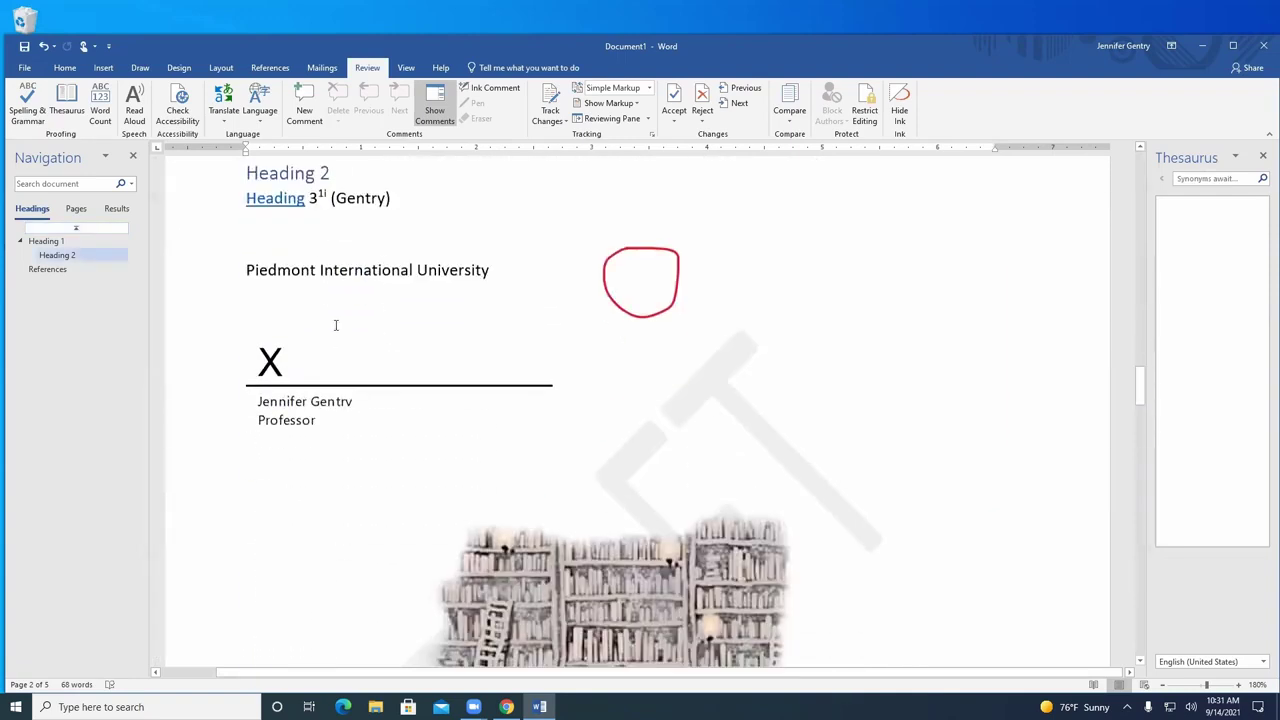
{"action": "scroll", "coordinate": [290, 217], "scroll_direction": "up", "scroll_amount": 2}
{"action": "double_click", "coordinate": [280, 310]}
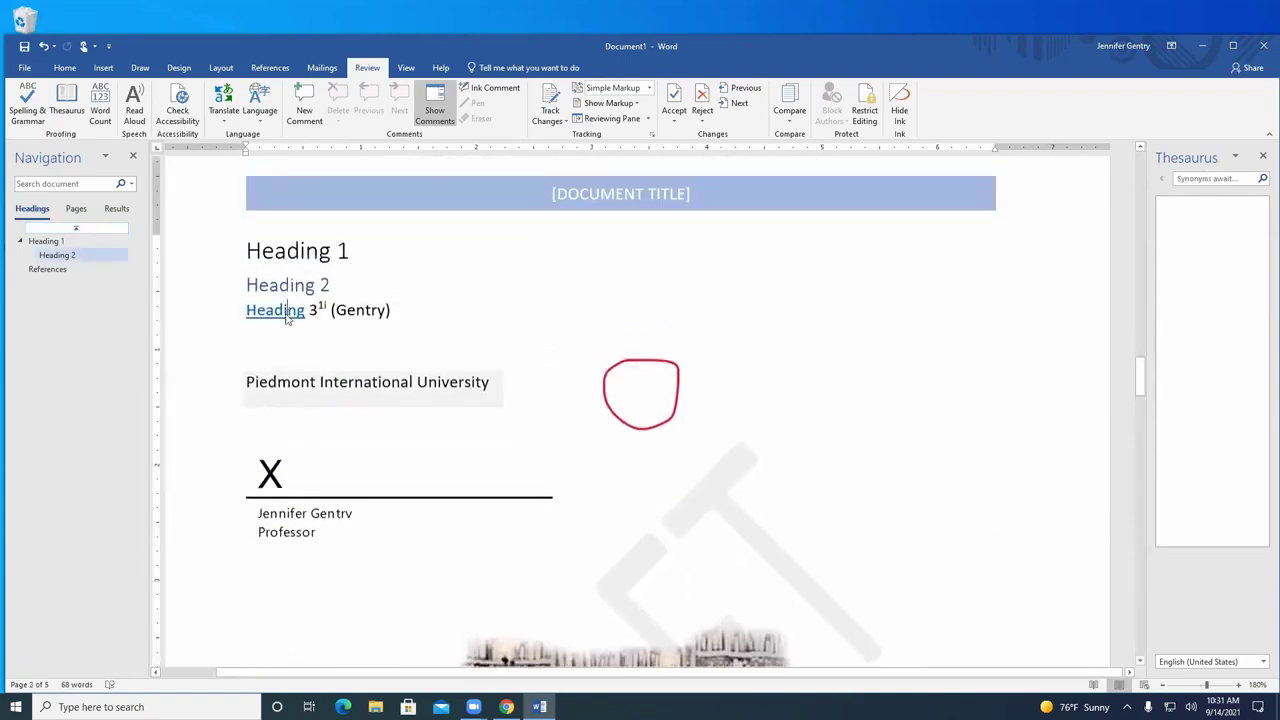
{"action": "left_click_drag", "start_coordinate": [331, 310], "coordinate": [394, 311]}
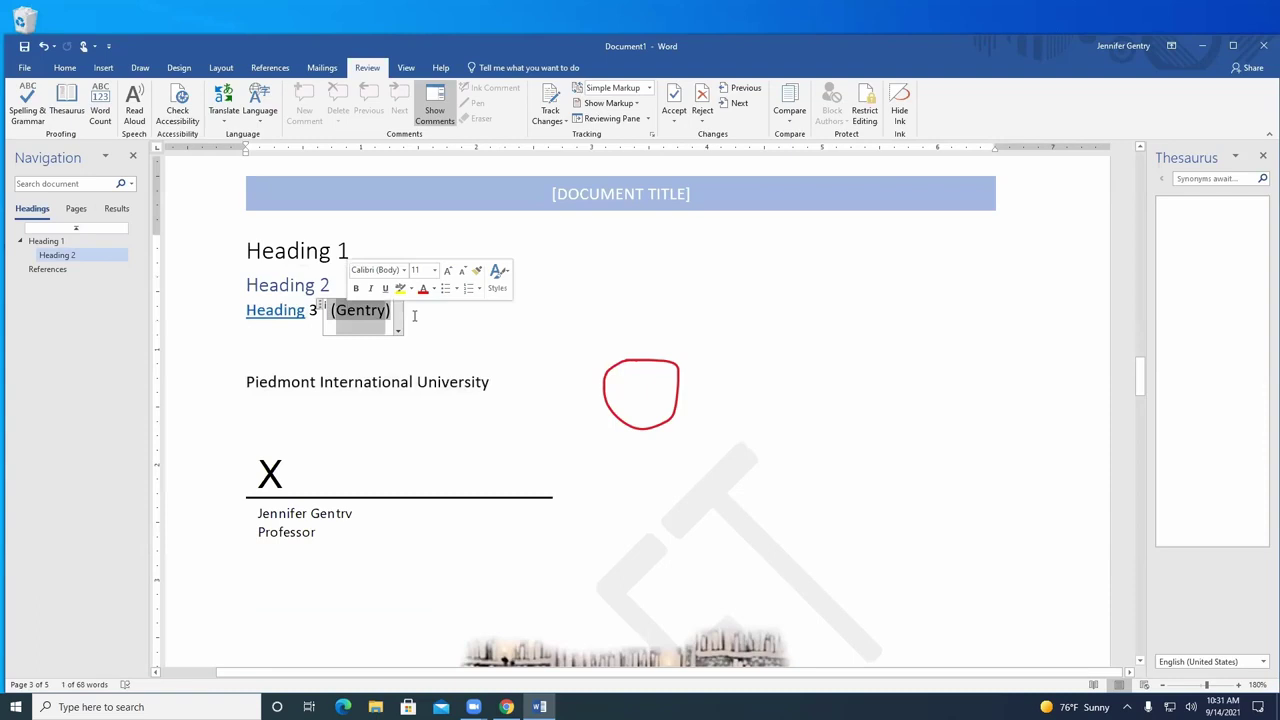
{"action": "left_click", "coordinate": [67, 104]}
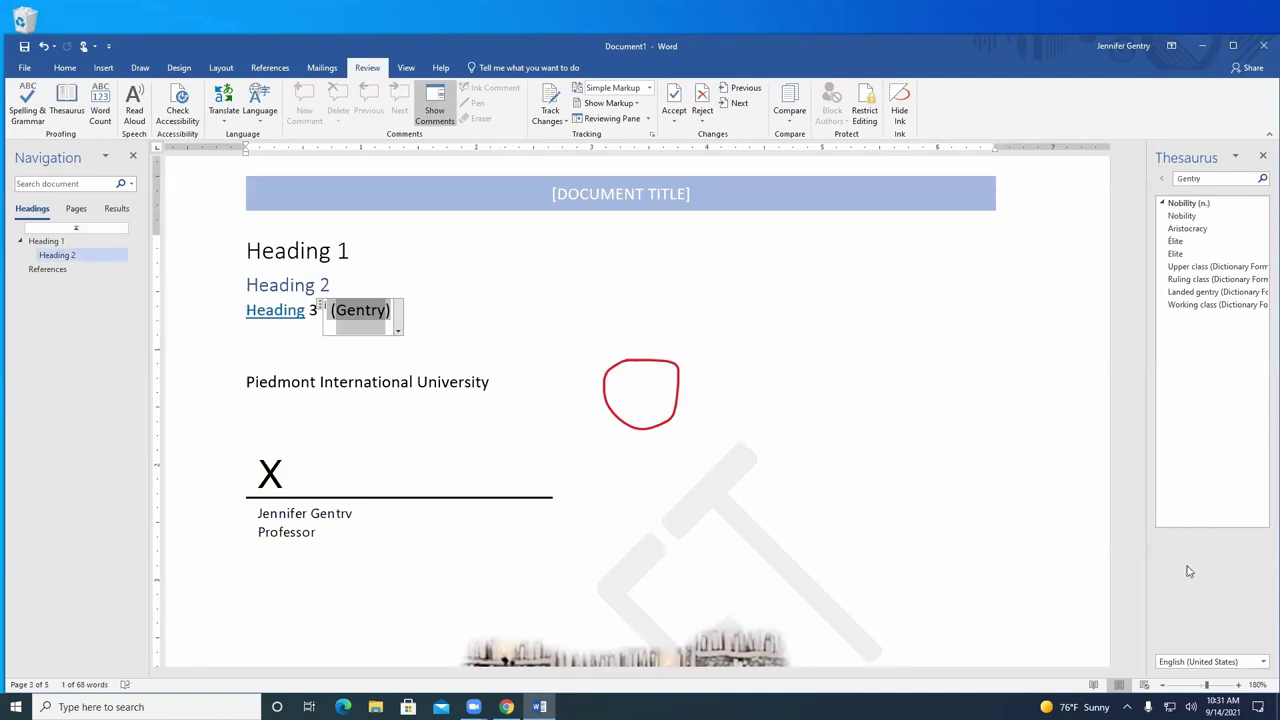
Check the word count statistics for the selected citation
{"action": "left_click", "coordinate": [100, 104]}
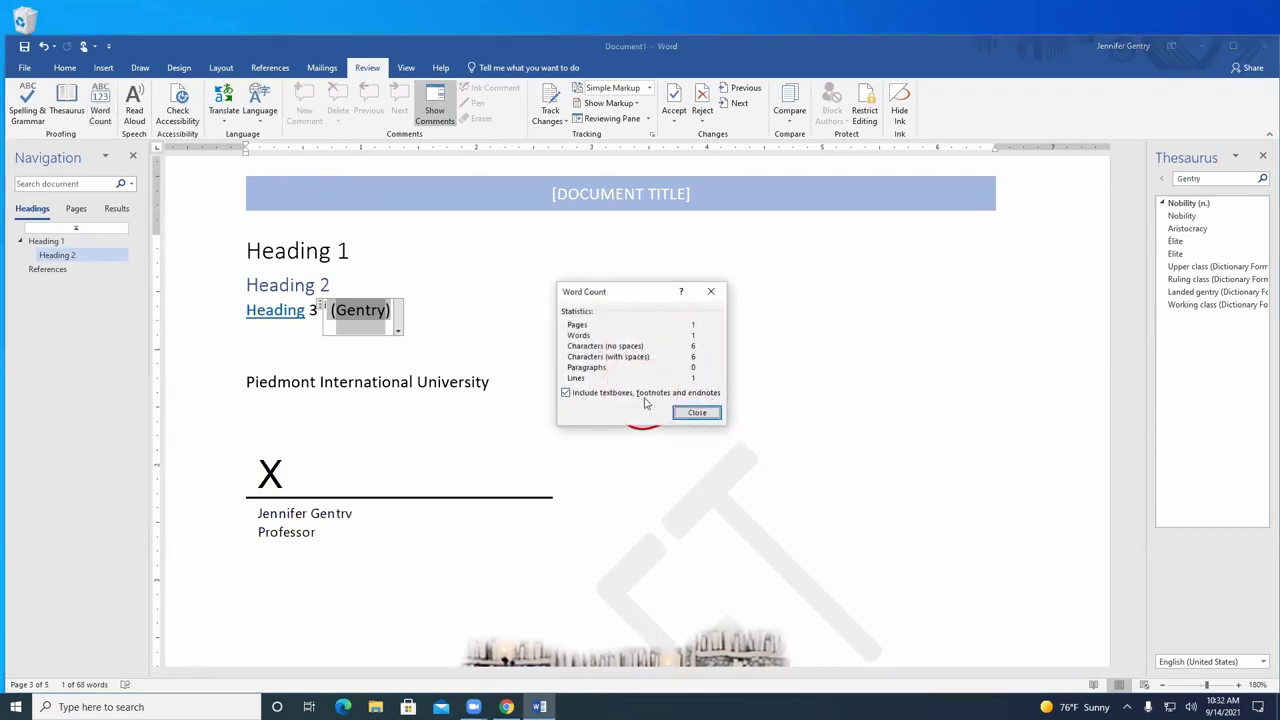
{"action": "left_click", "coordinate": [703, 417]}
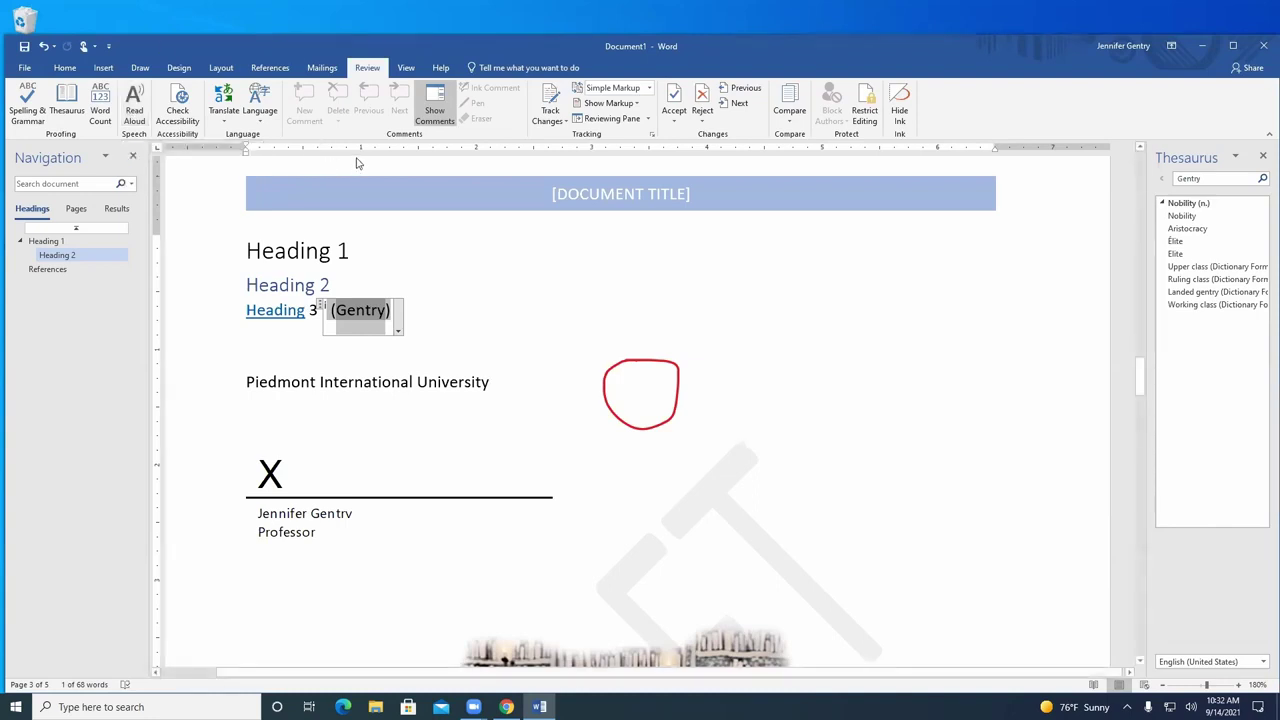
{"action": "left_click", "coordinate": [231, 123]}
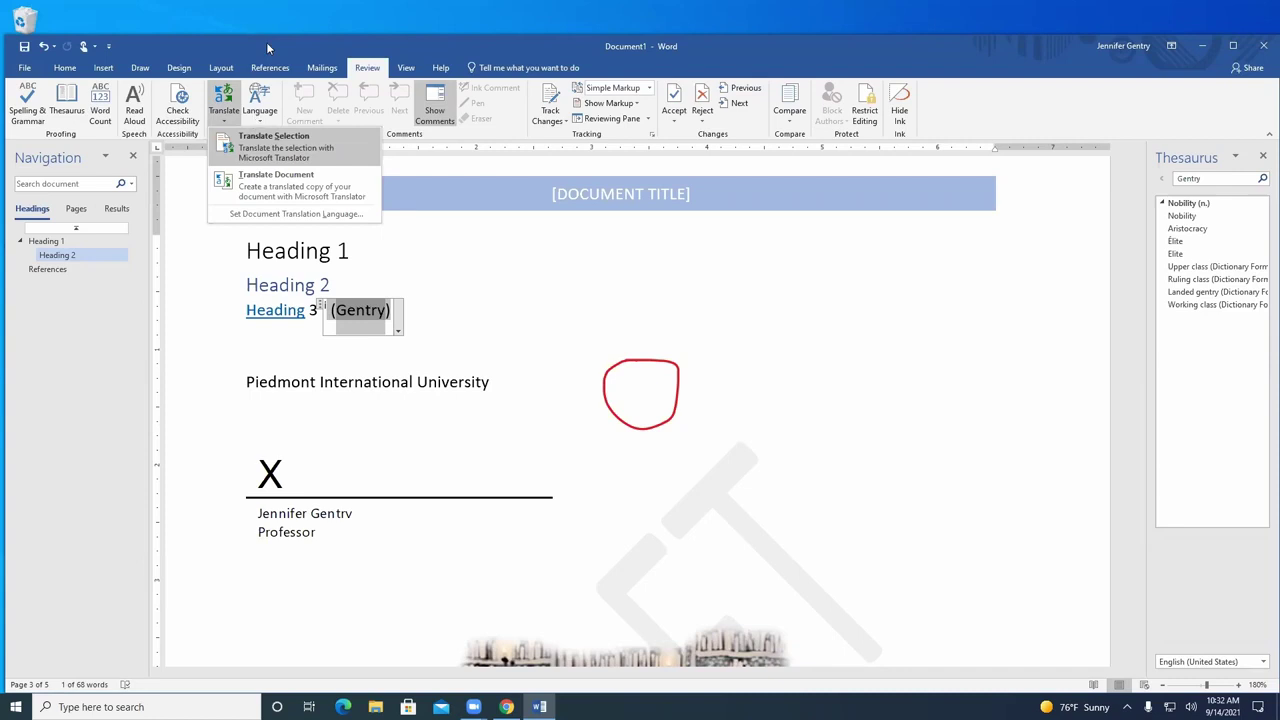
{"action": "left_click", "coordinate": [600, 252]}
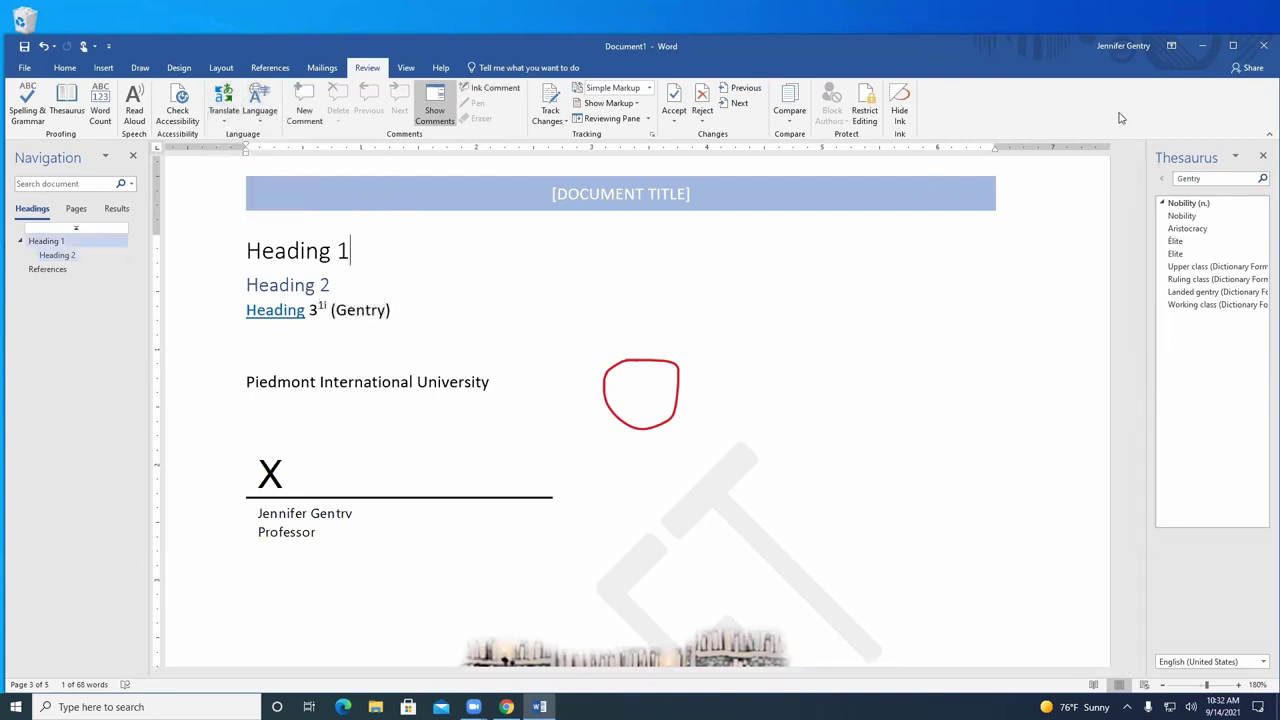
{"action": "left_click", "coordinate": [260, 110]}
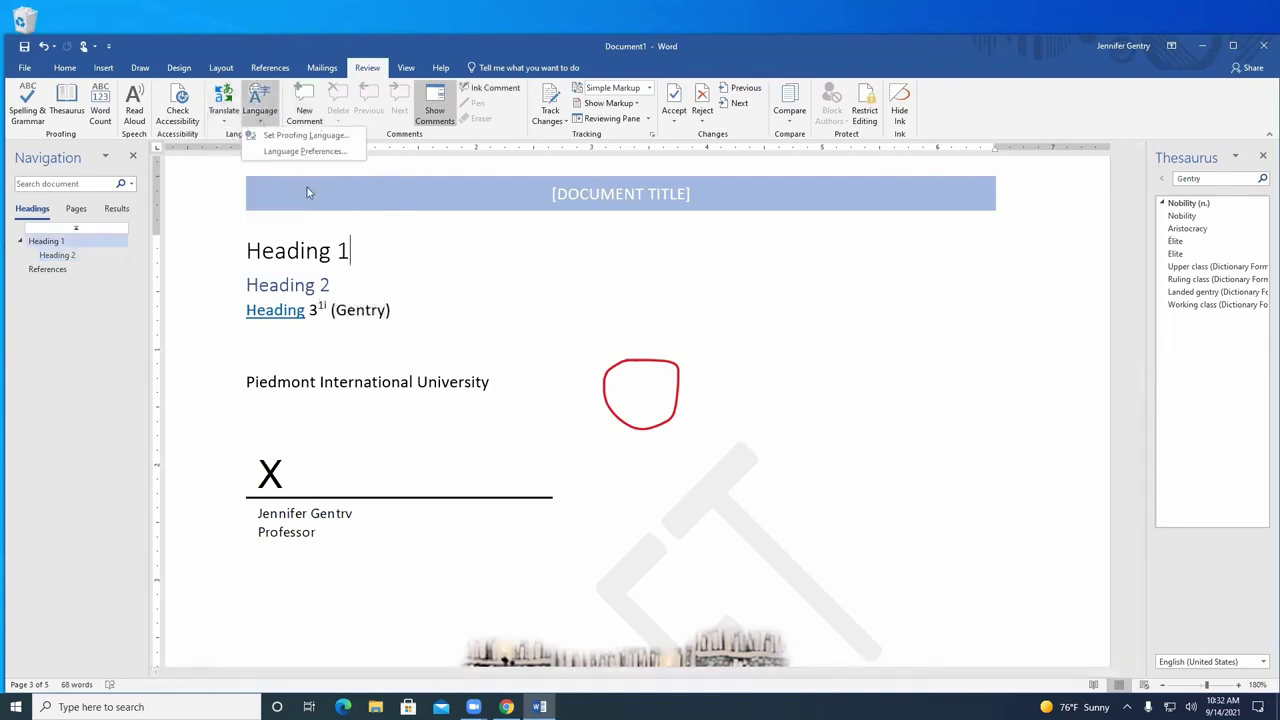
Hide the document ruler and show it again
{"action": "left_click", "coordinate": [502, 226]}
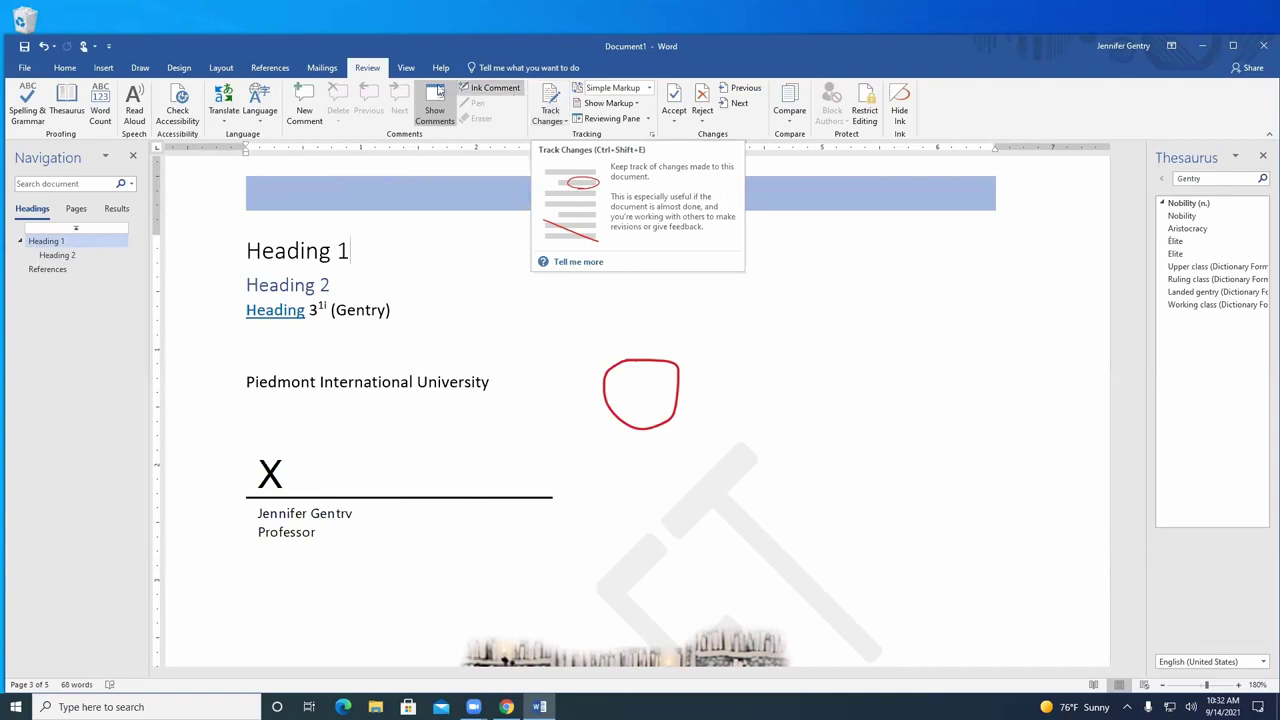
{"action": "left_click", "coordinate": [405, 67]}
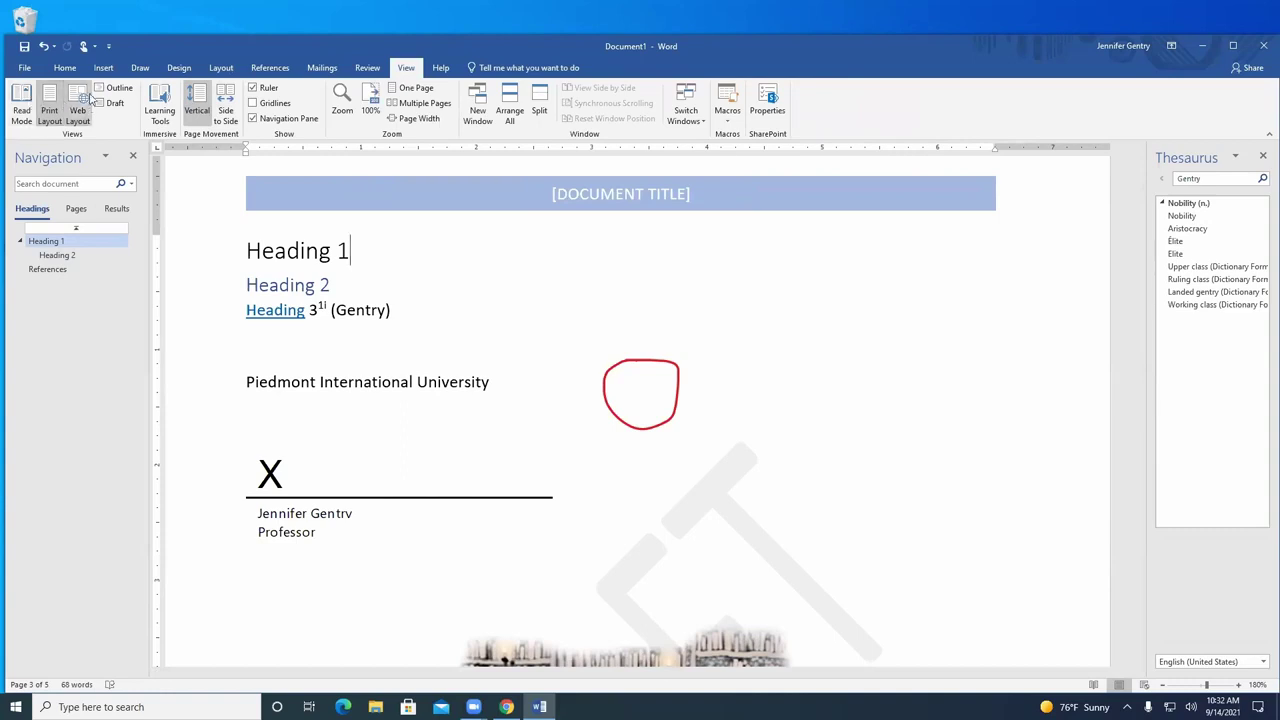
{"action": "left_click", "coordinate": [252, 88]}
{"action": "left_click", "coordinate": [252, 88]}
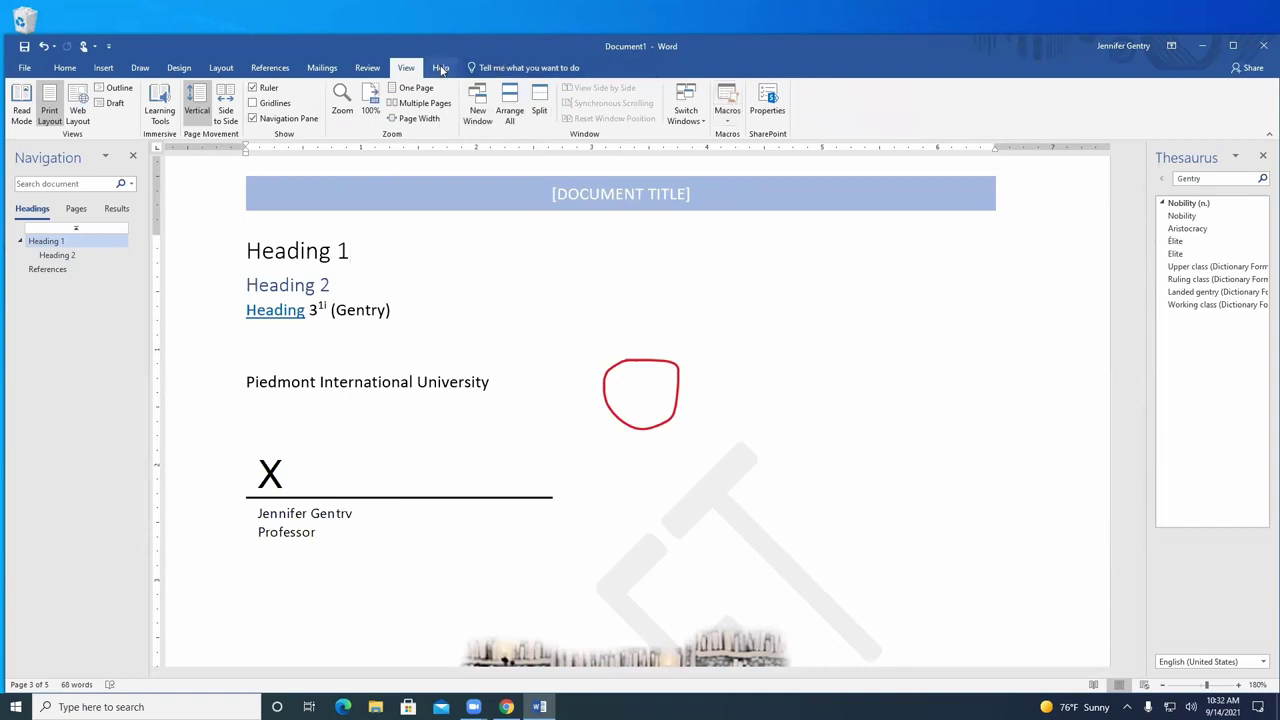
Return to the cover page at the beginning of the document
{"action": "scroll", "coordinate": [886, 383], "scroll_direction": "down", "scroll_amount": 1}
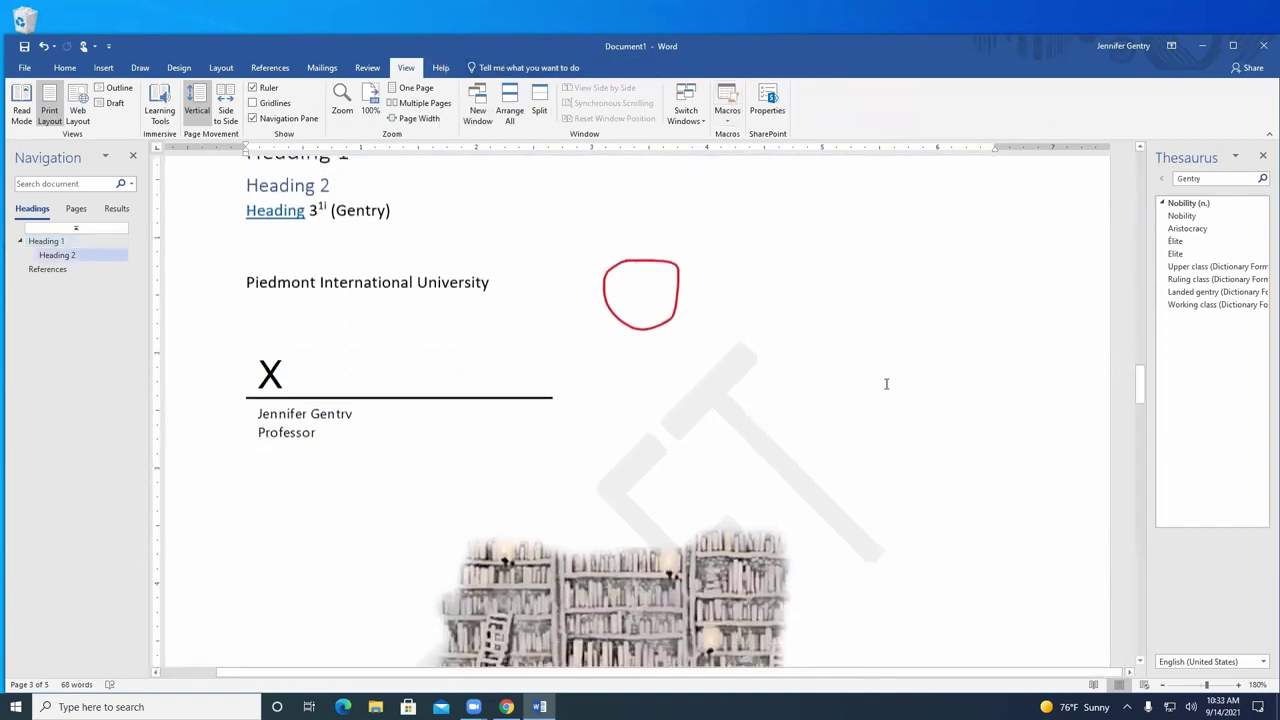
{"action": "scroll", "coordinate": [880, 388], "scroll_direction": "up", "scroll_amount": 2}
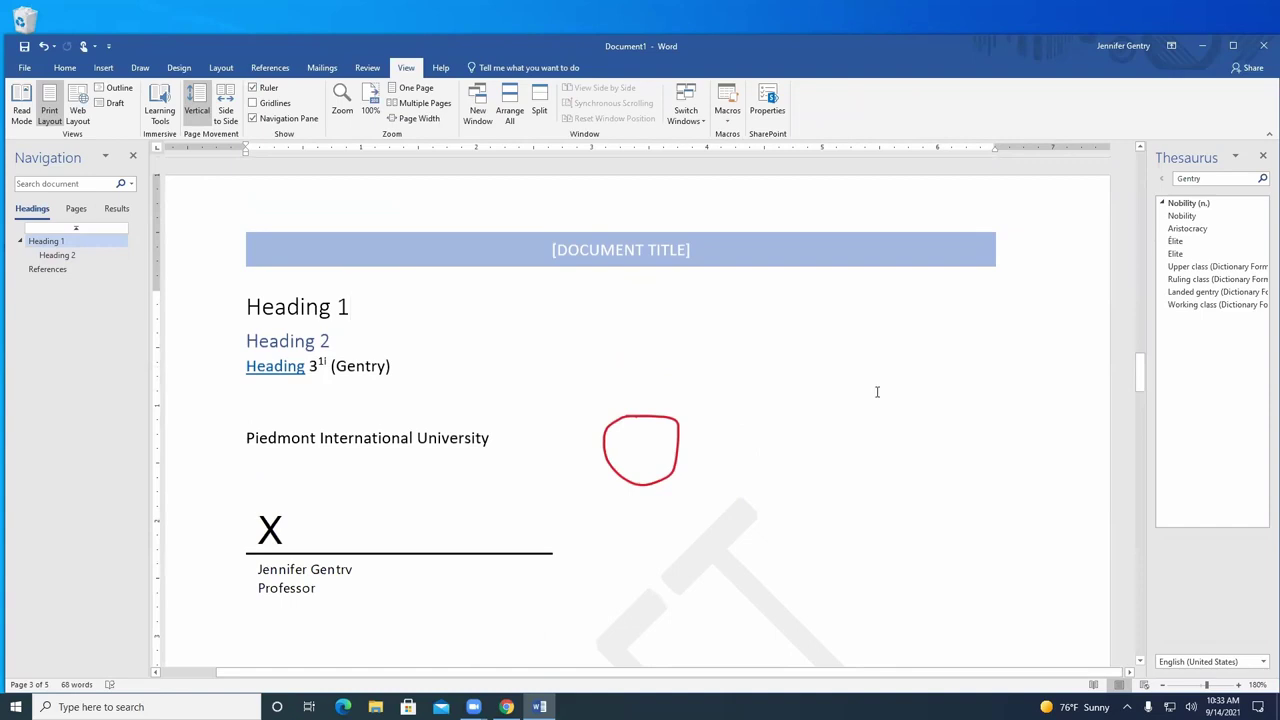
{"action": "scroll", "coordinate": [877, 392], "scroll_direction": "up", "scroll_amount": 1}
{"action": "scroll", "coordinate": [414, 377], "scroll_direction": "up", "scroll_amount": 6}
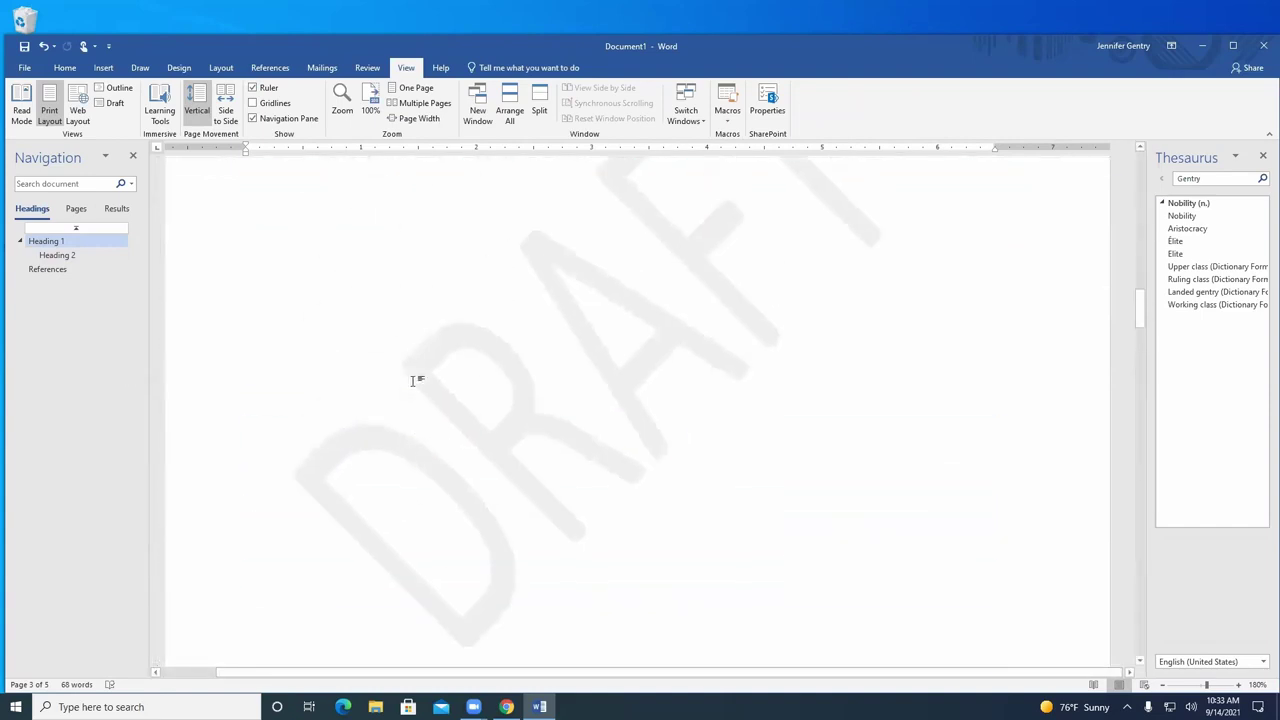
{"action": "scroll", "coordinate": [418, 375], "scroll_direction": "up", "scroll_amount": 15}
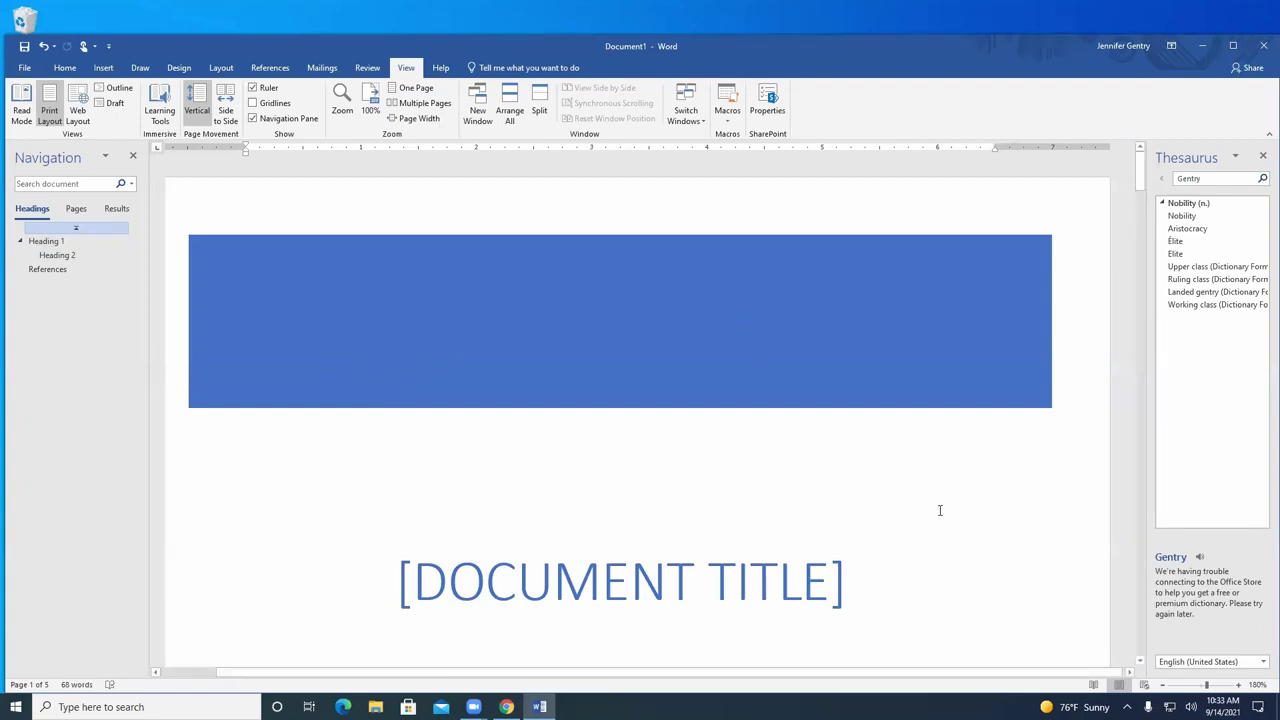
Show all properties of the document and examine its tags, comments, author and company fields
{"action": "left_click", "coordinate": [24, 67]}
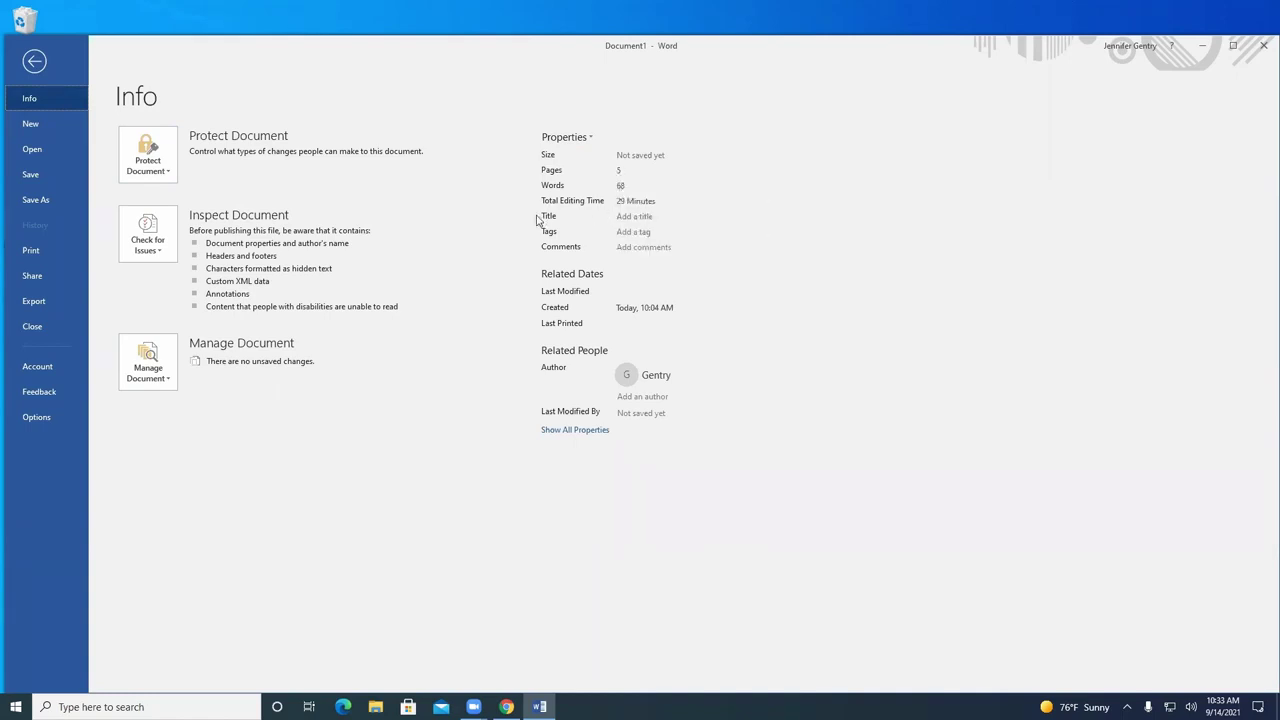
{"action": "left_click", "coordinate": [644, 232]}
{"action": "left_click", "coordinate": [644, 247]}
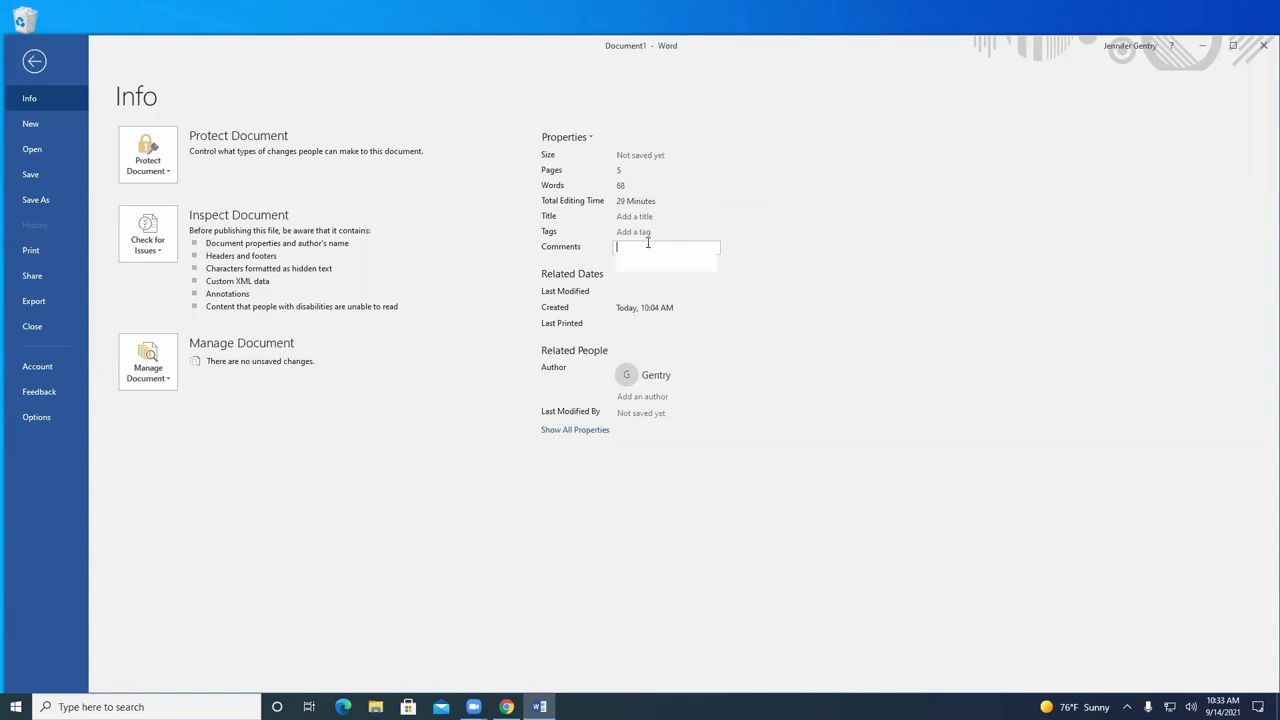
{"action": "left_click", "coordinate": [651, 416]}
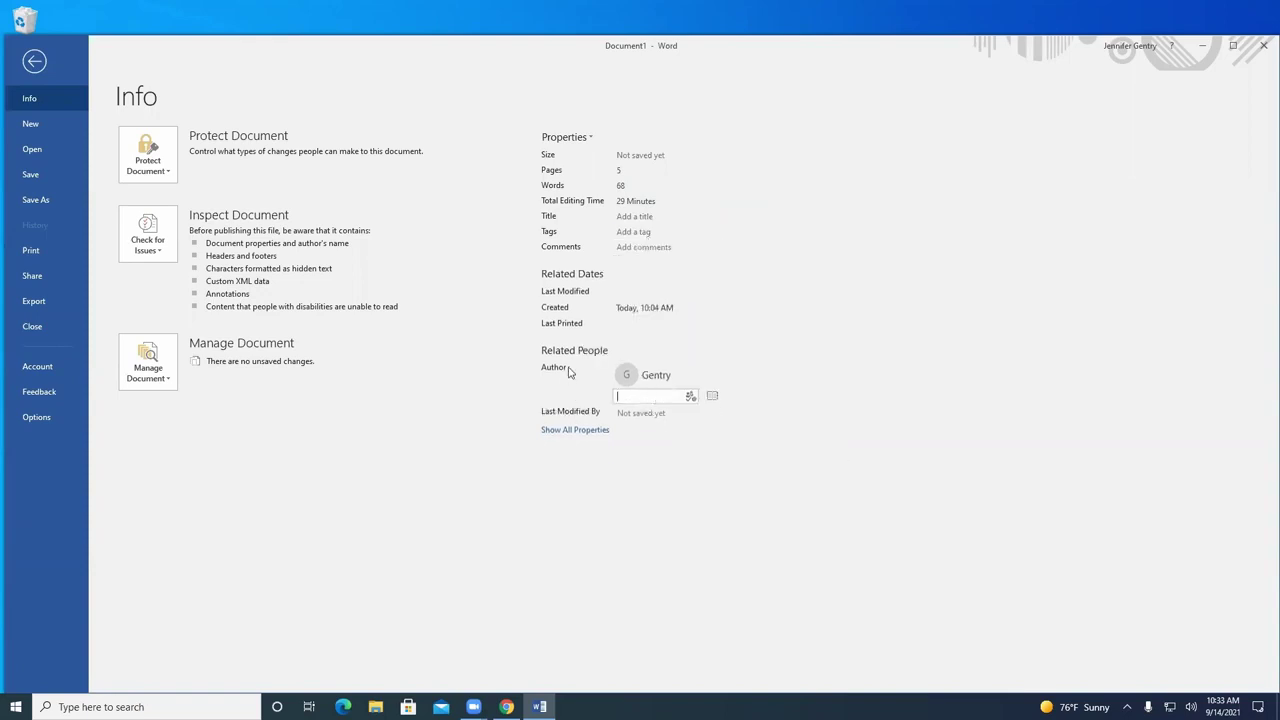
{"action": "left_click", "coordinate": [589, 434]}
{"action": "left_click", "coordinate": [589, 434]}
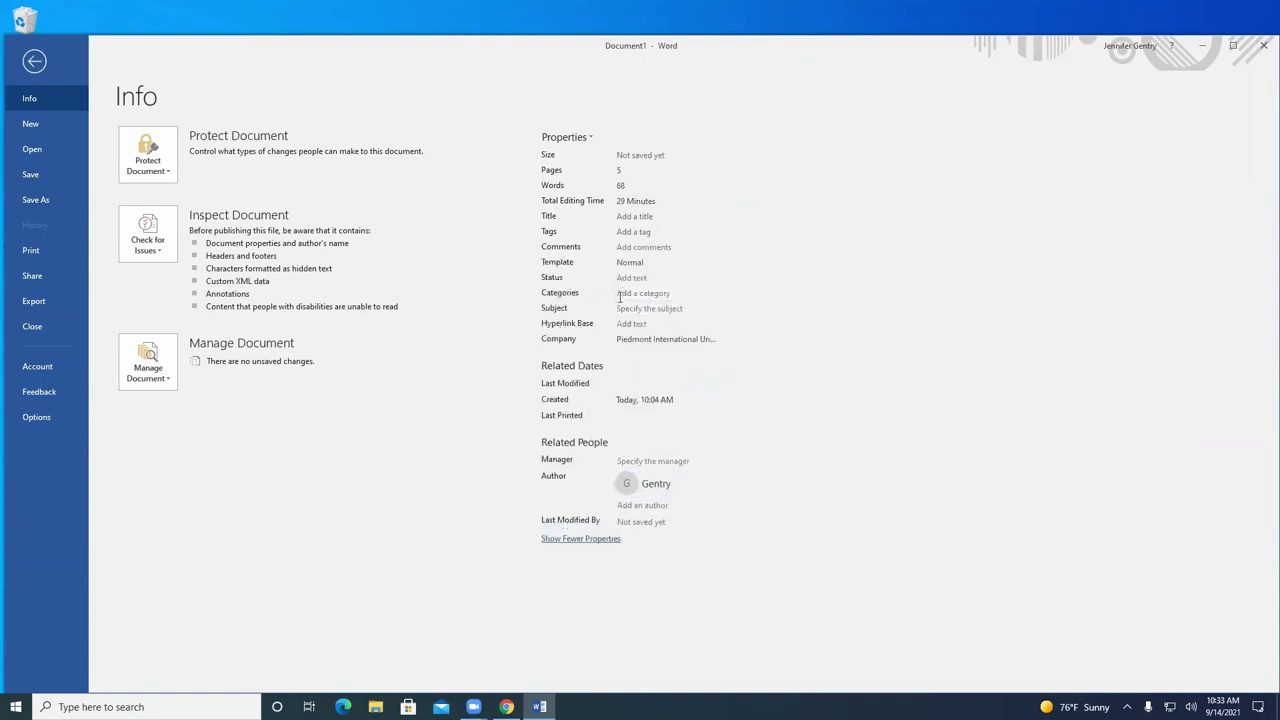
{"action": "left_click", "coordinate": [642, 340]}
{"action": "left_click", "coordinate": [843, 391]}
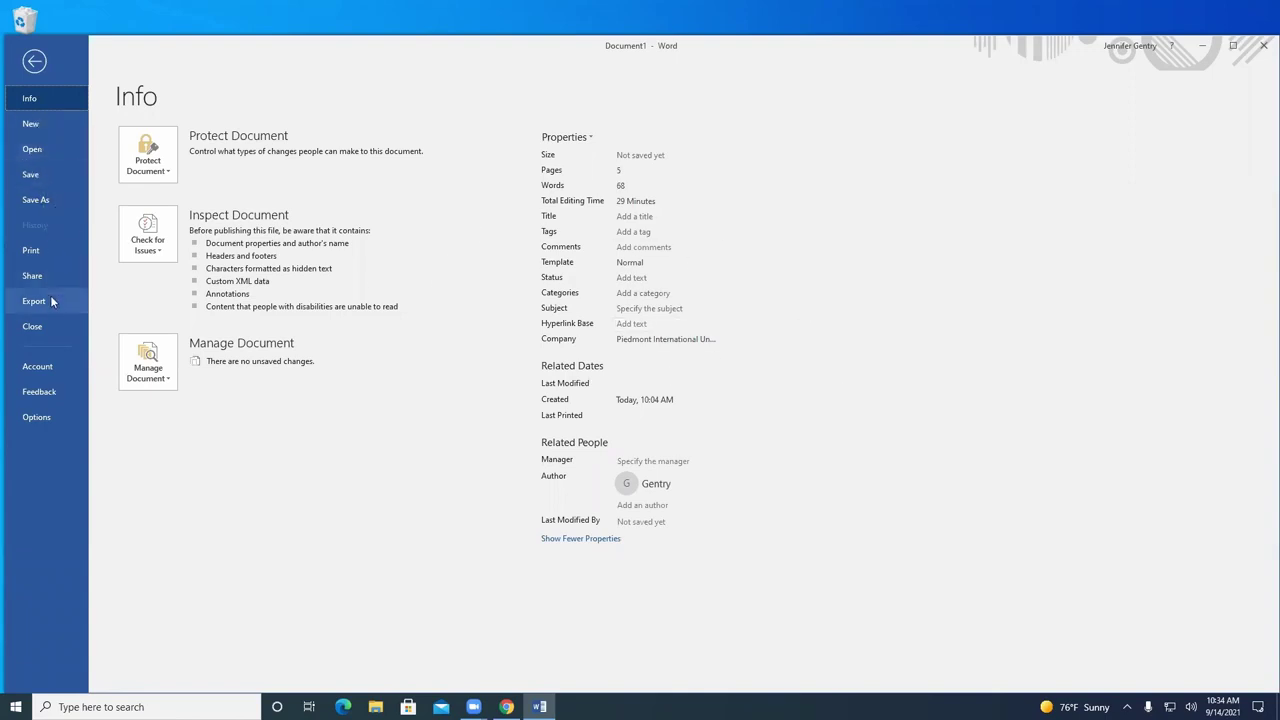
Examine the Display and Proofing settings in the Word options, including the available writing styles
{"action": "left_click", "coordinate": [49, 416]}
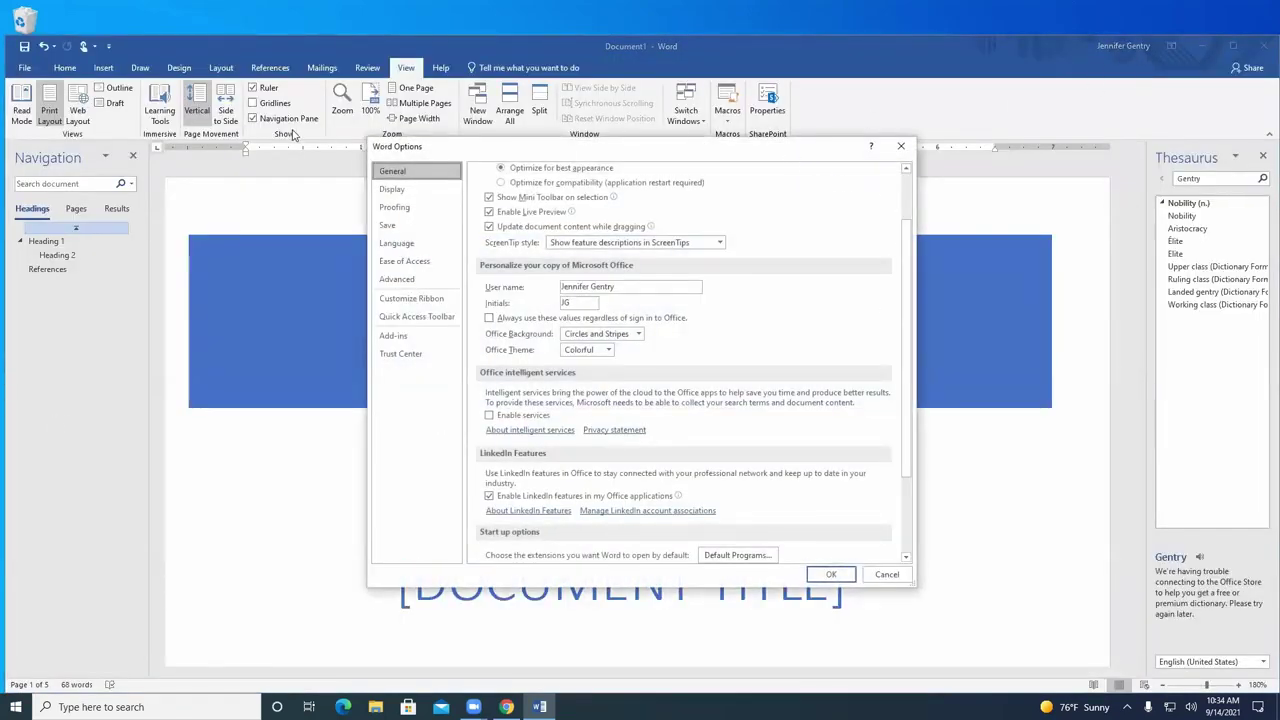
{"action": "left_click", "coordinate": [407, 190]}
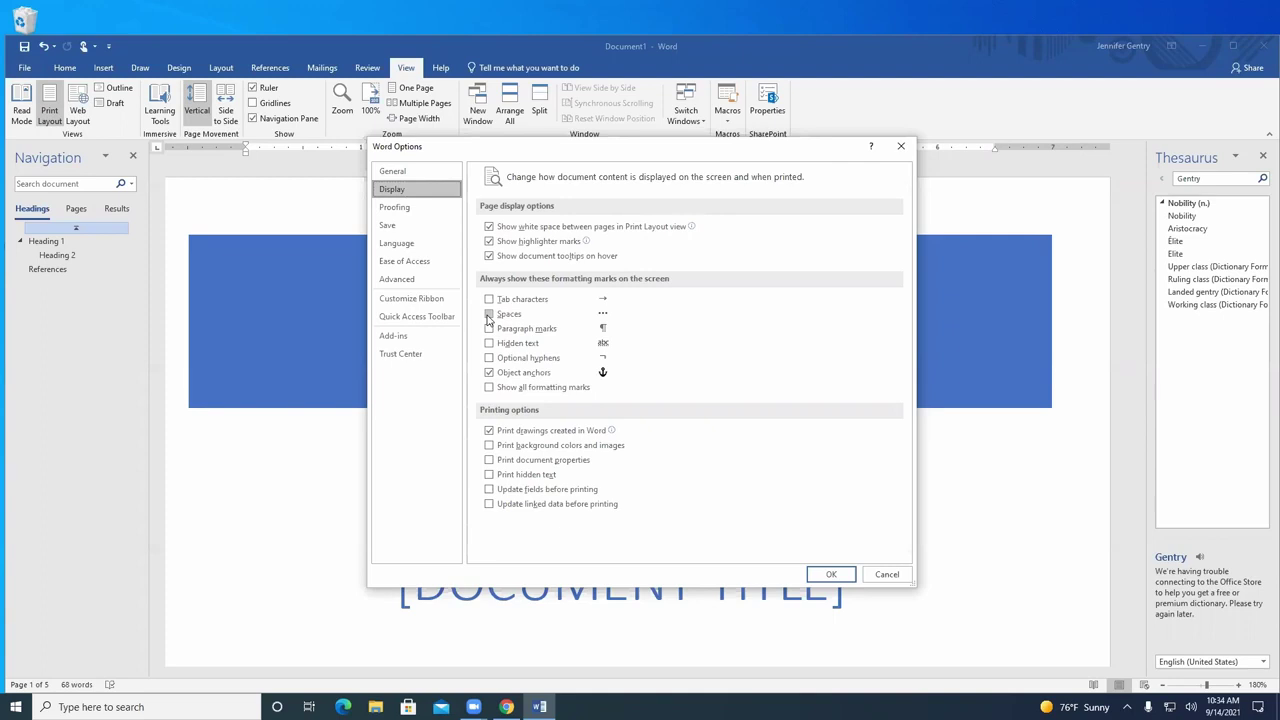
{"action": "left_click", "coordinate": [424, 209]}
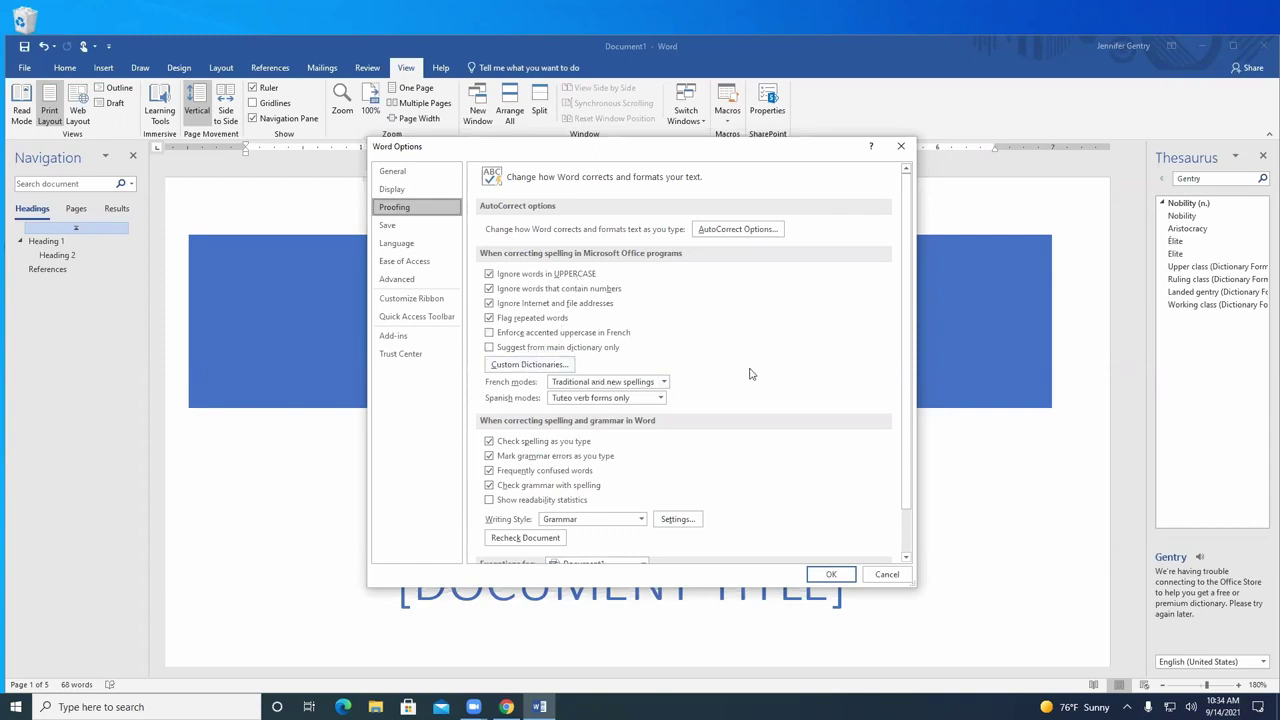
{"action": "scroll", "coordinate": [753, 373], "scroll_direction": "down", "scroll_amount": 1}
{"action": "left_click", "coordinate": [640, 470]}
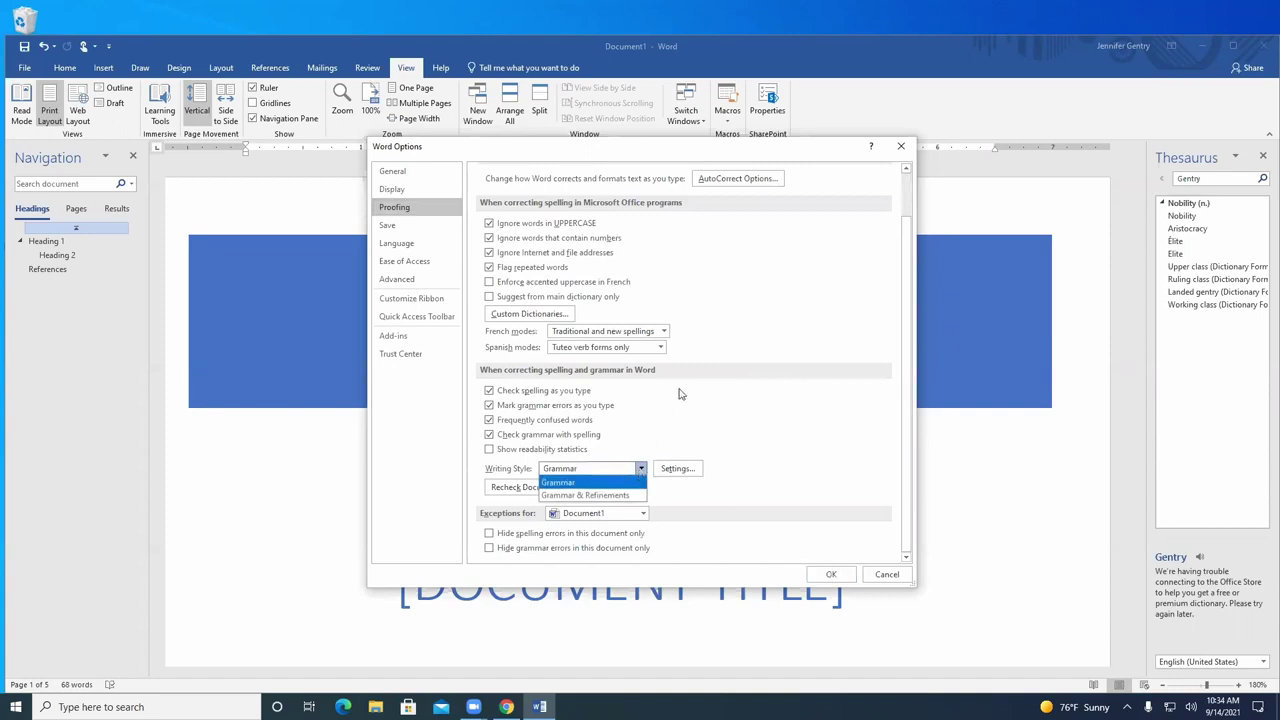
{"action": "left_click", "coordinate": [638, 481]}
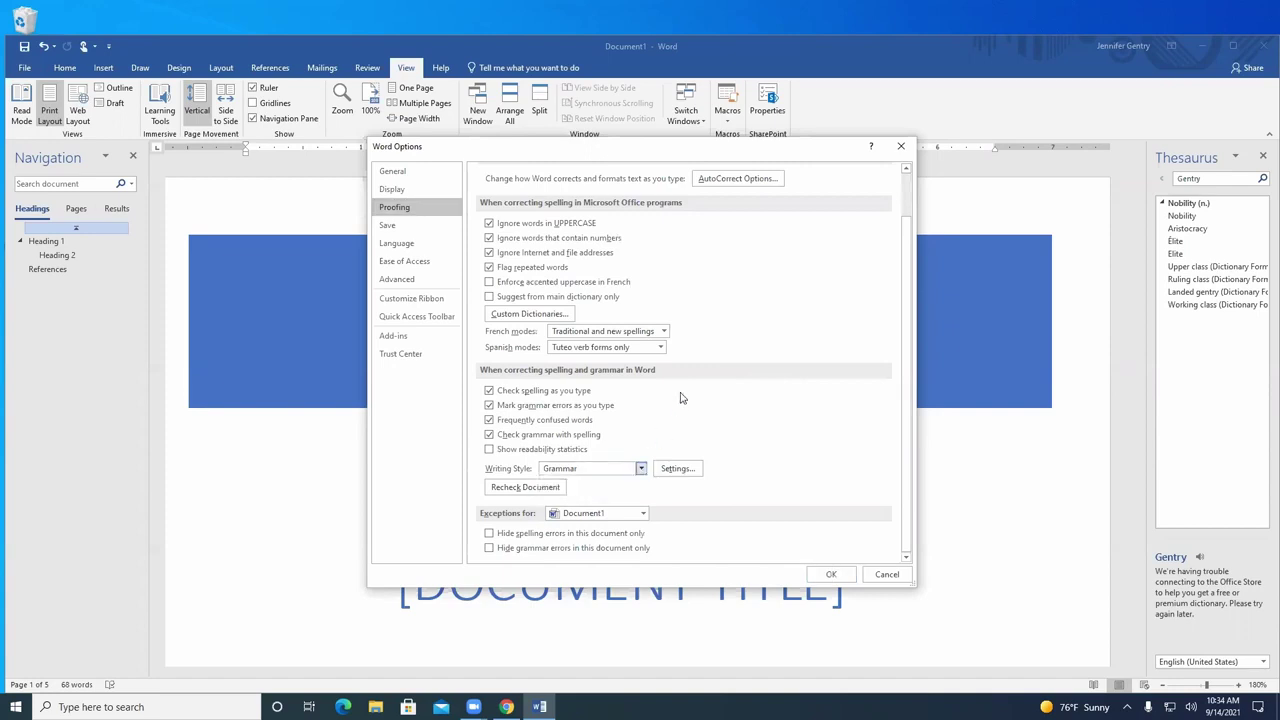
Add the Developer tab to the ribbon and display its commands
{"action": "left_click", "coordinate": [423, 282]}
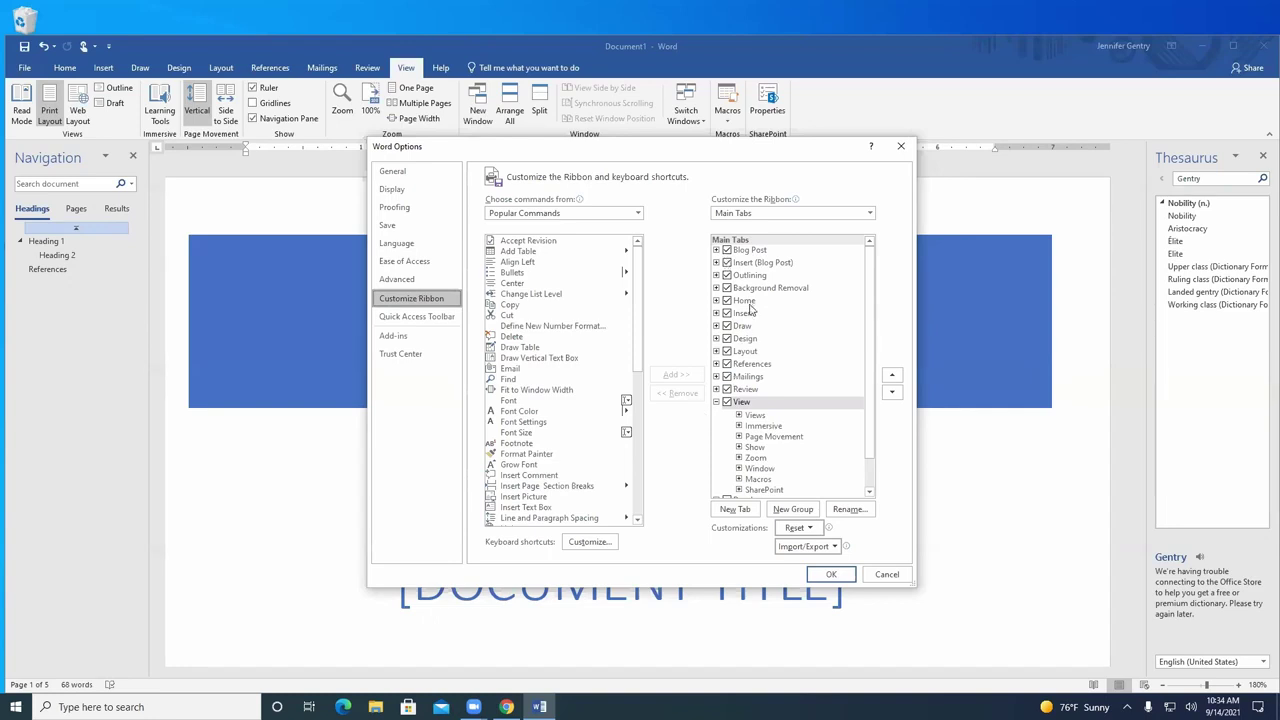
{"action": "scroll", "coordinate": [752, 318], "scroll_direction": "down", "scroll_amount": 1}
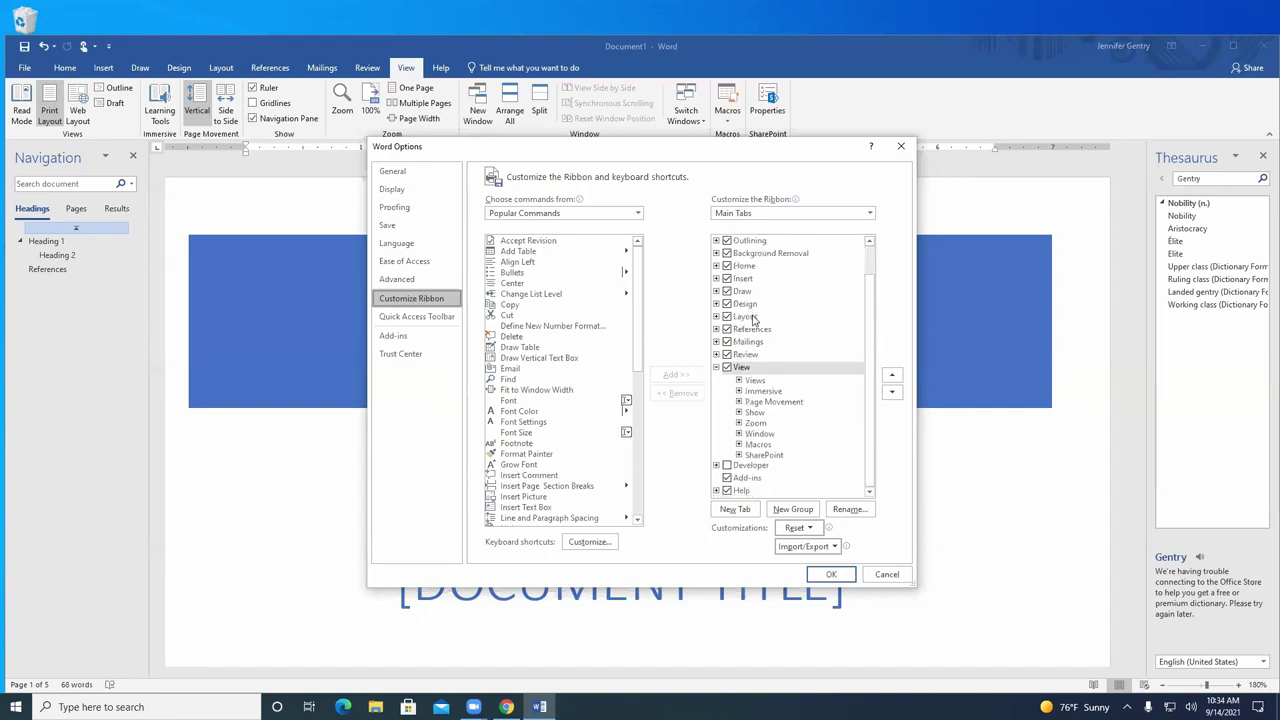
{"action": "left_click", "coordinate": [727, 466]}
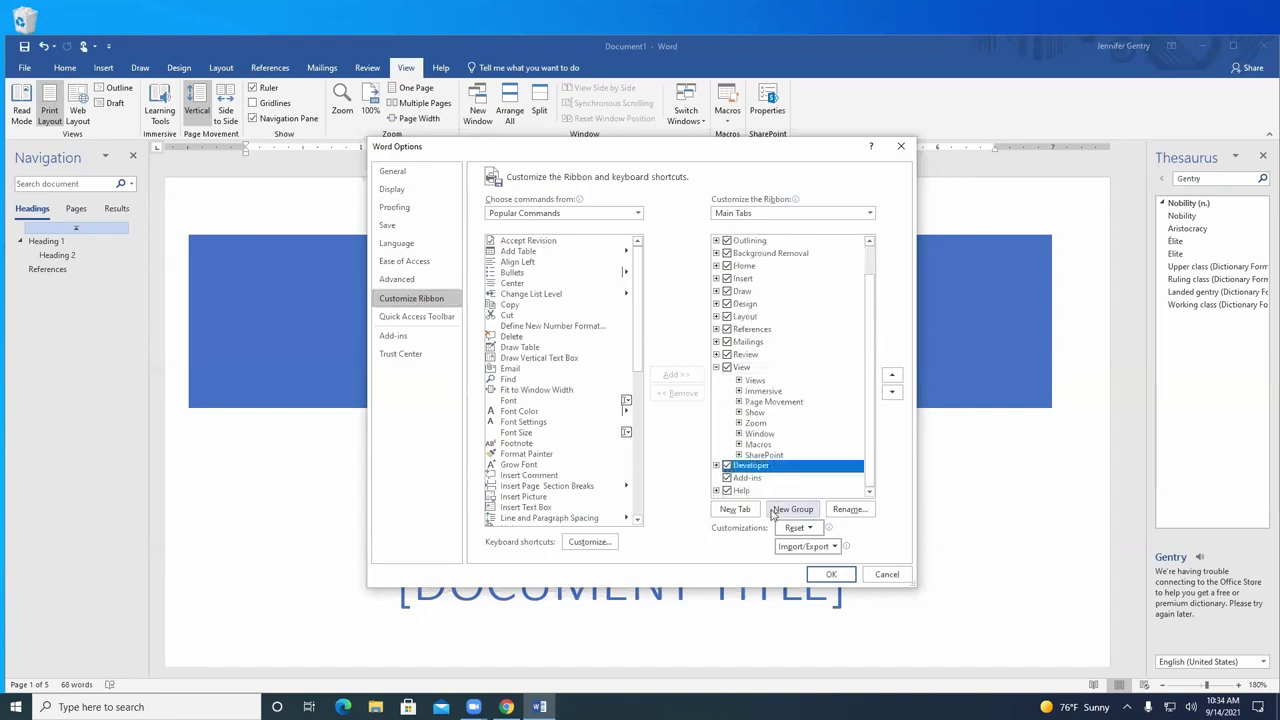
{"action": "left_click", "coordinate": [716, 466]}
{"action": "left_click", "coordinate": [831, 575]}
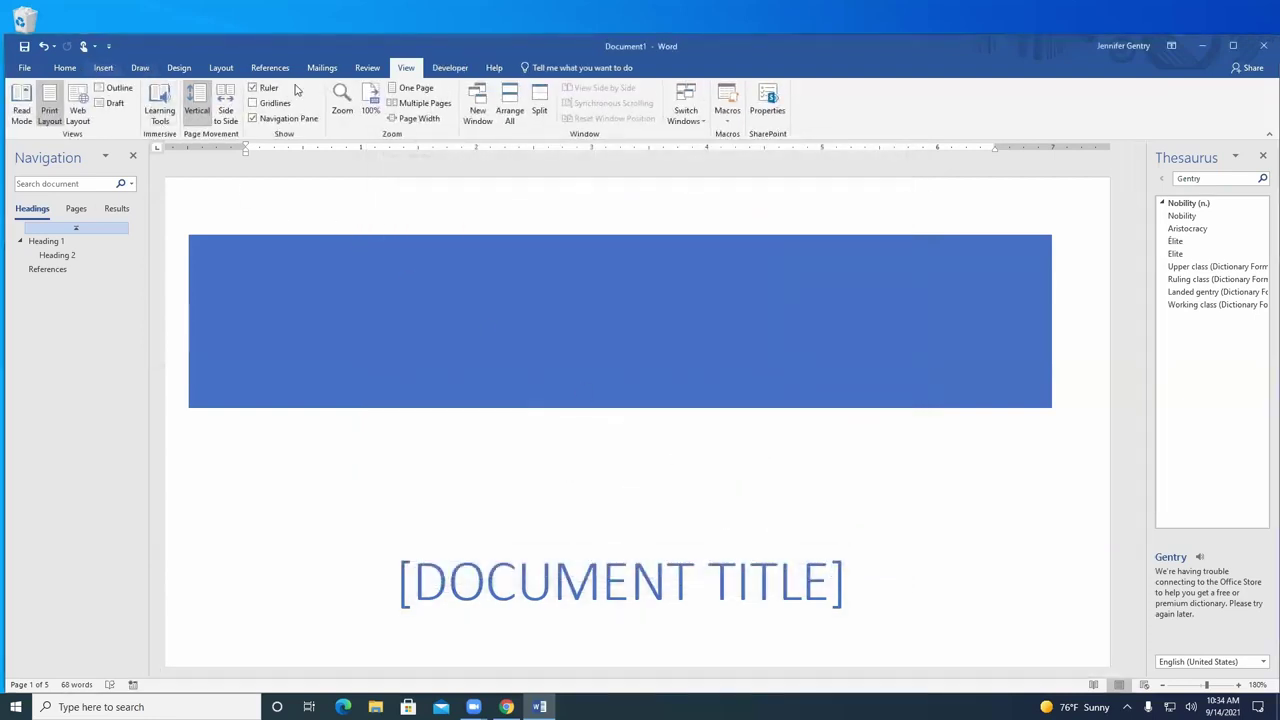
{"action": "left_click", "coordinate": [450, 67]}
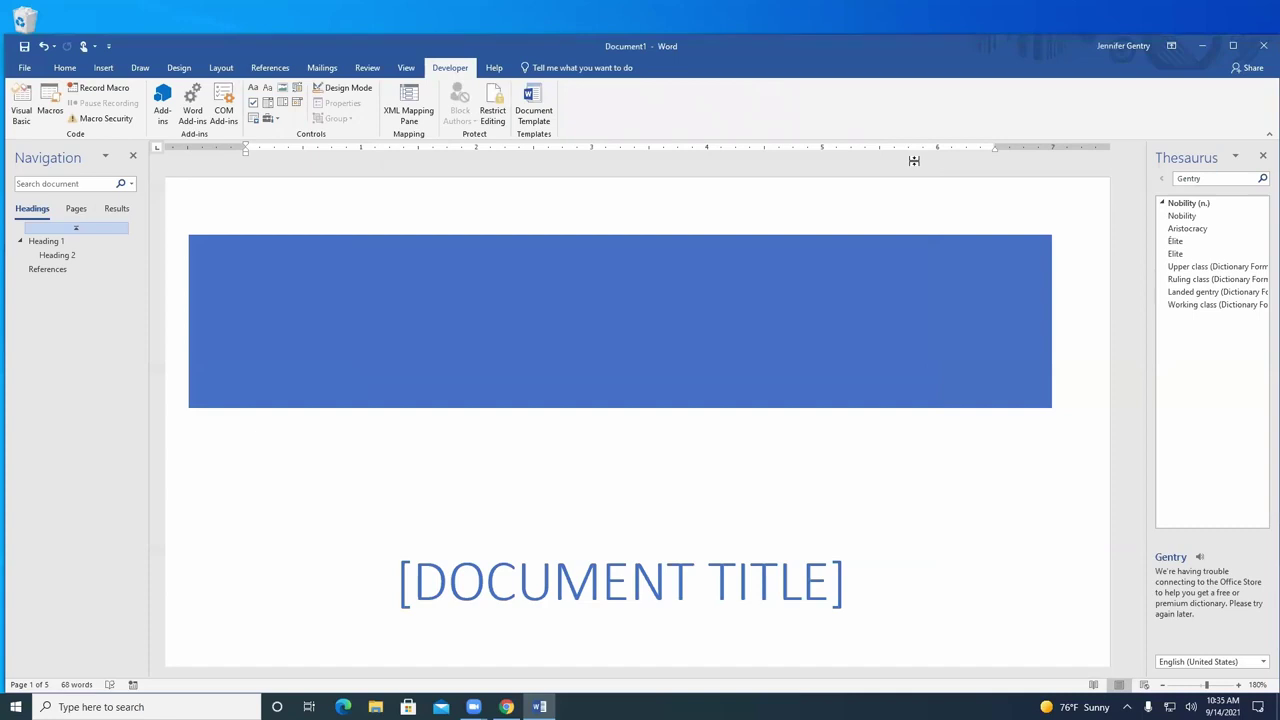
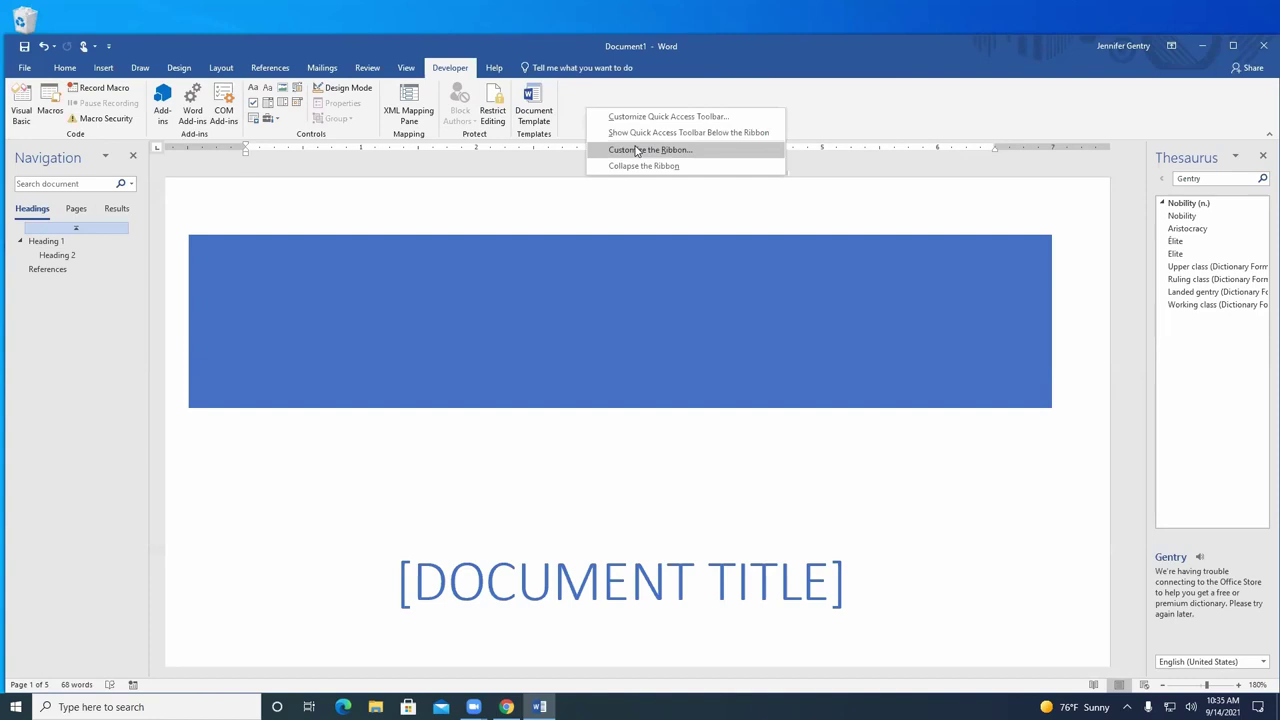
Customize the ribbon to hide the Developer and Mailings tabs
{"action": "right_click", "coordinate": [588, 88]}
{"action": "left_click", "coordinate": [630, 133]}
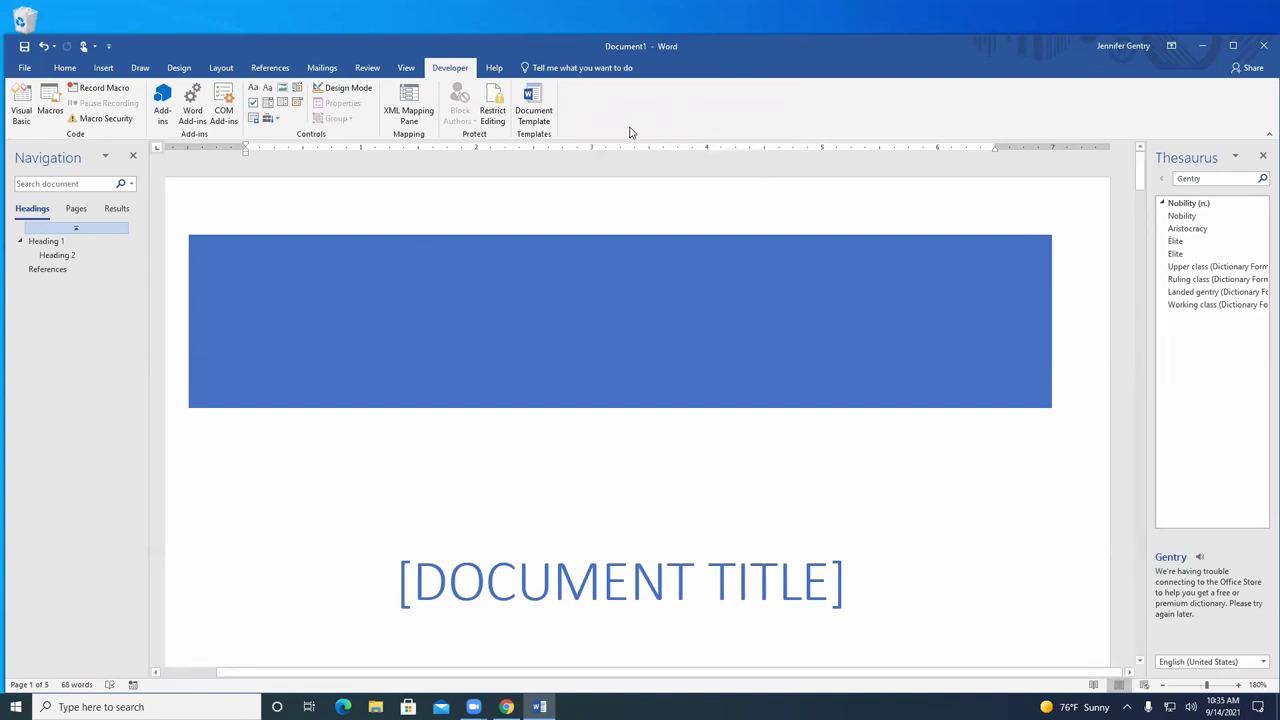
{"action": "left_click", "coordinate": [727, 401]}
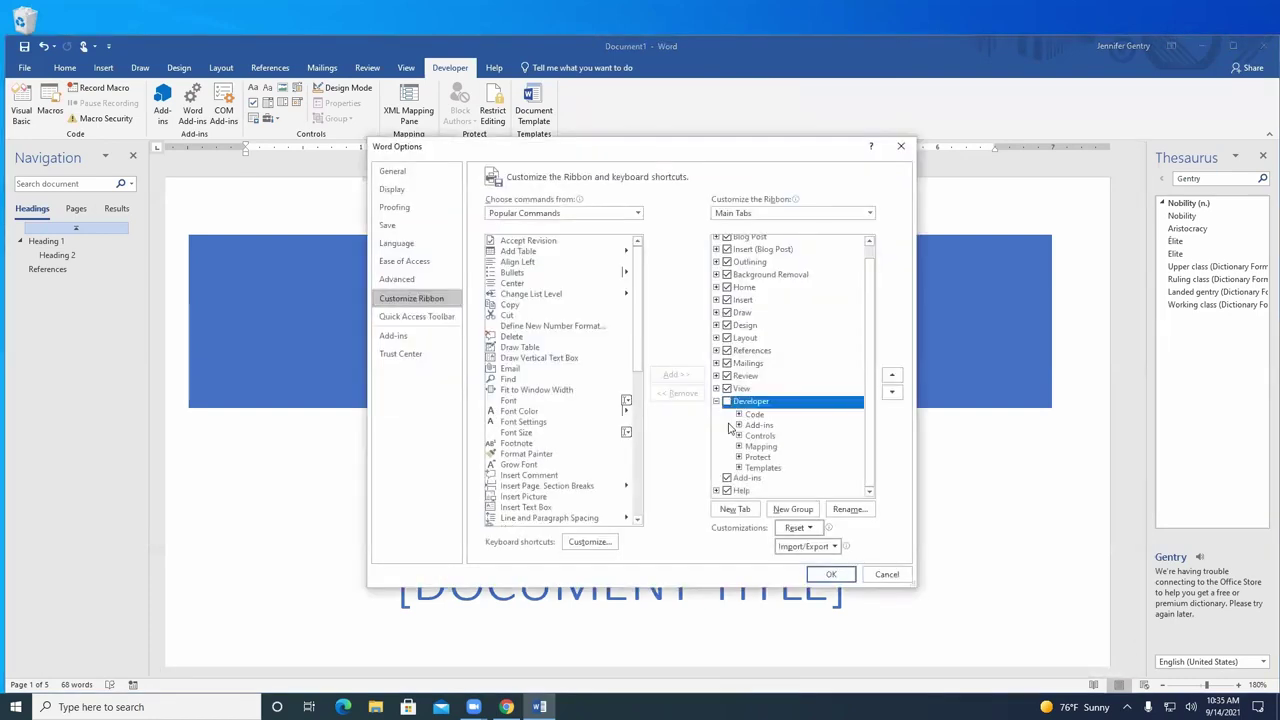
{"action": "left_click", "coordinate": [727, 363]}
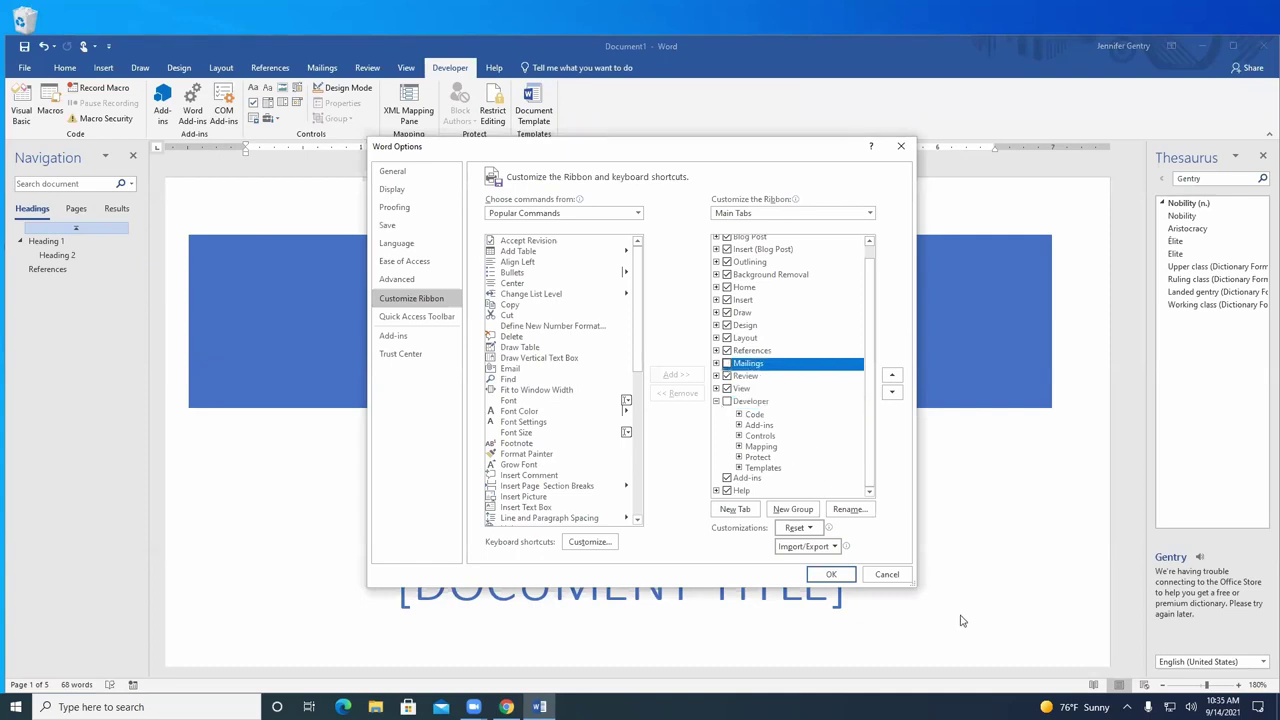
{"action": "left_click", "coordinate": [814, 577]}
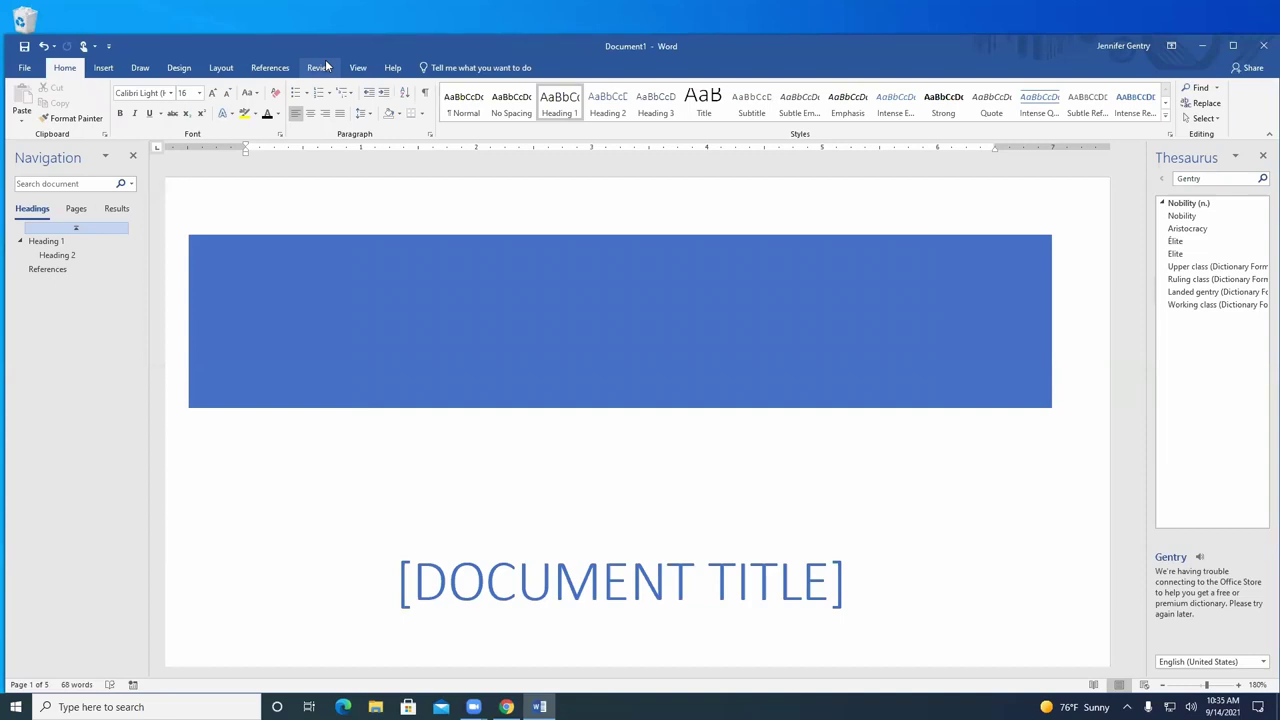
Jump to the References section and Heading 1 by their headings, and go to the table page by its page thumbnail
{"action": "left_click", "coordinate": [55, 272]}
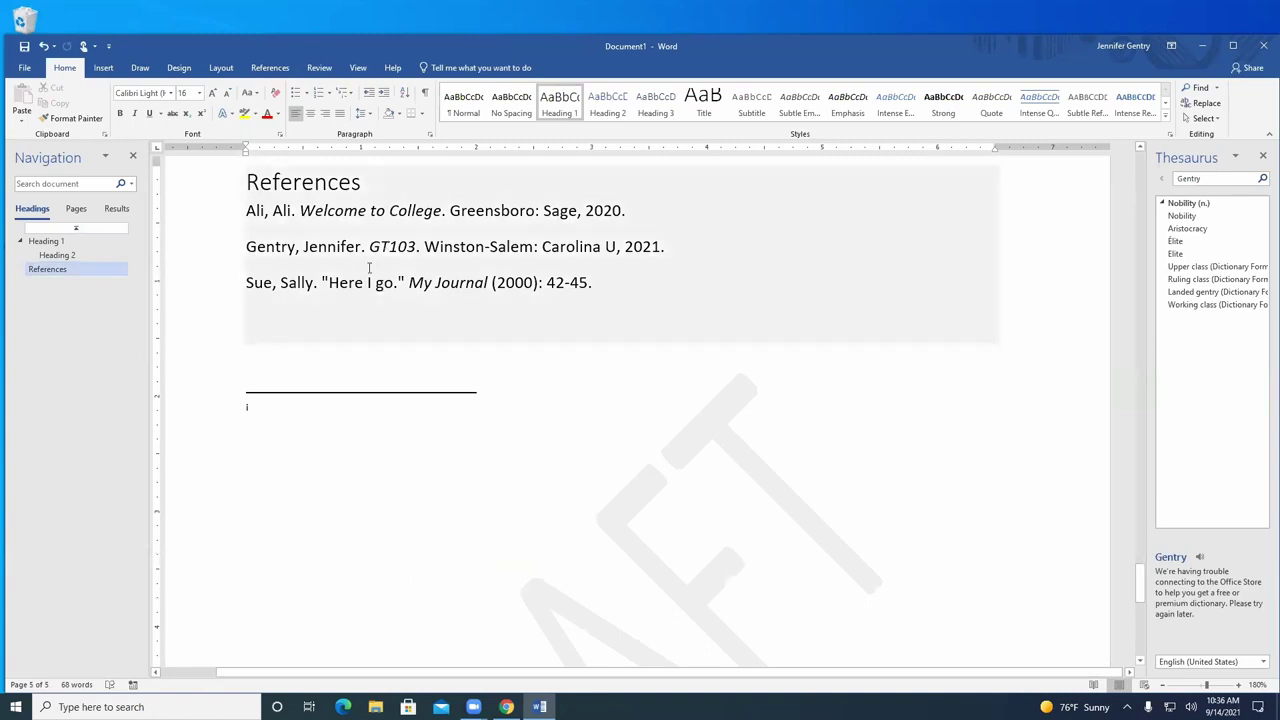
{"action": "left_click", "coordinate": [55, 243]}
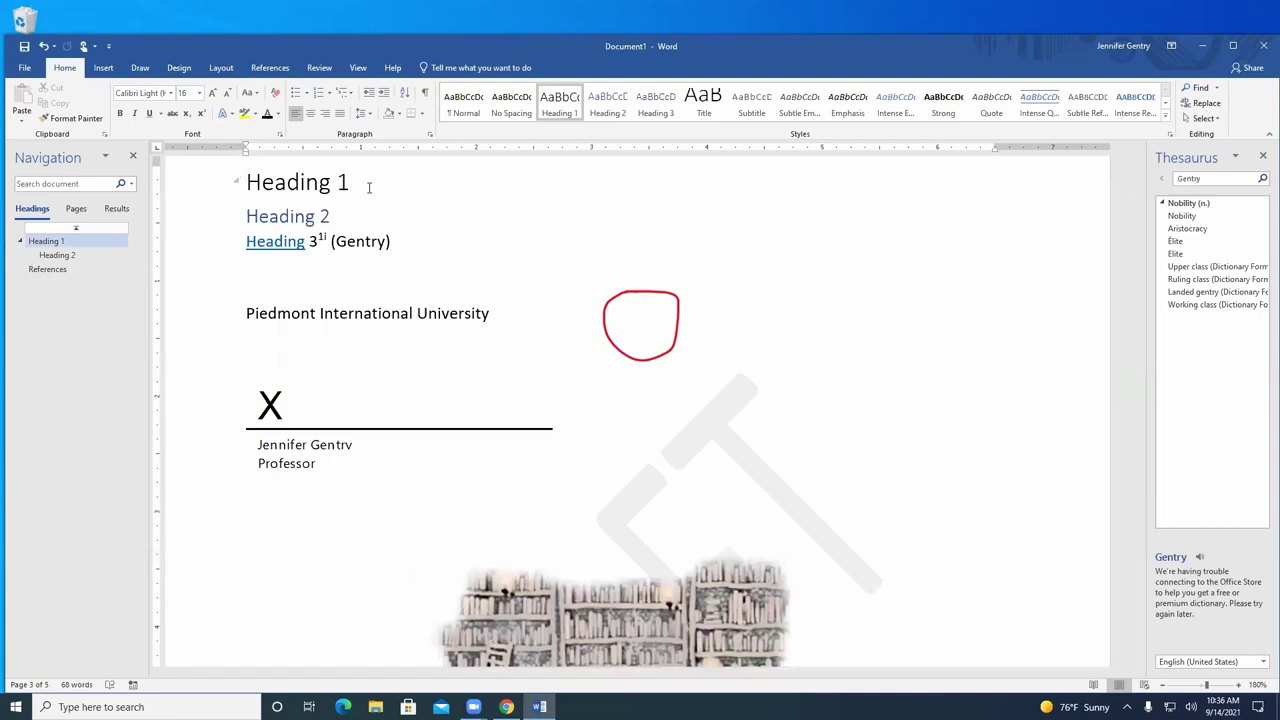
{"action": "left_click", "coordinate": [88, 214]}
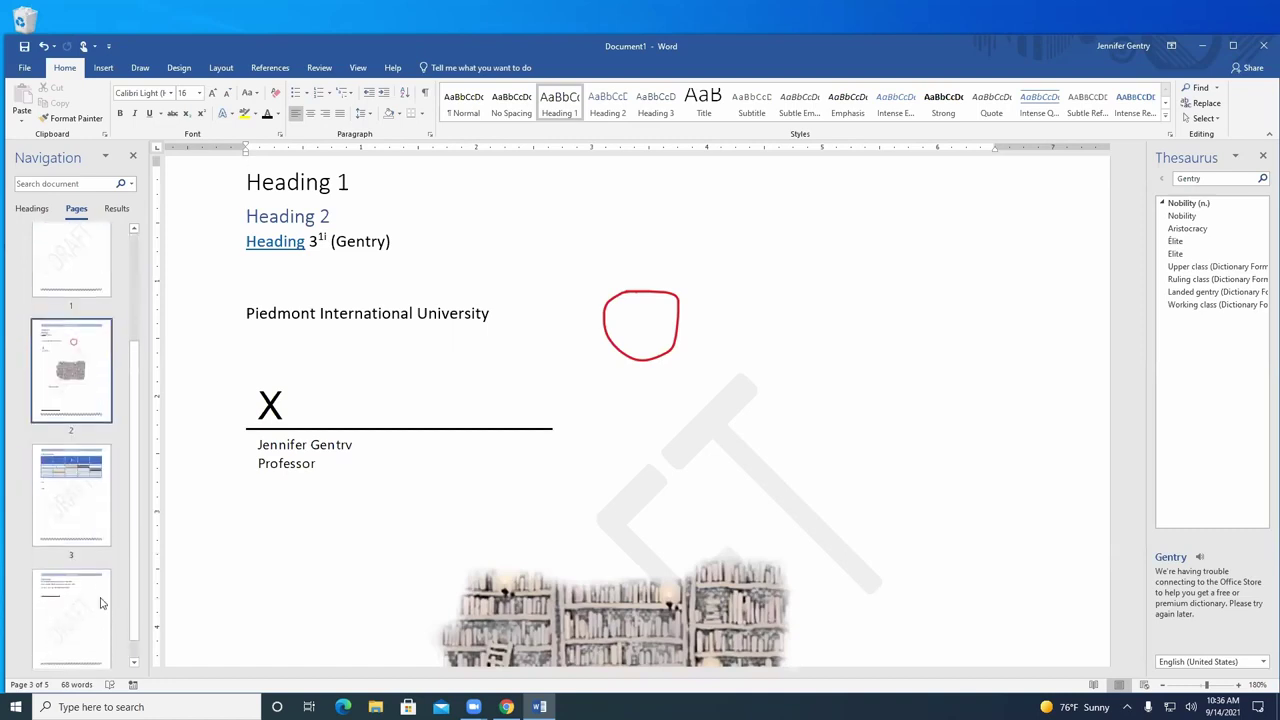
{"action": "left_click", "coordinate": [124, 212]}
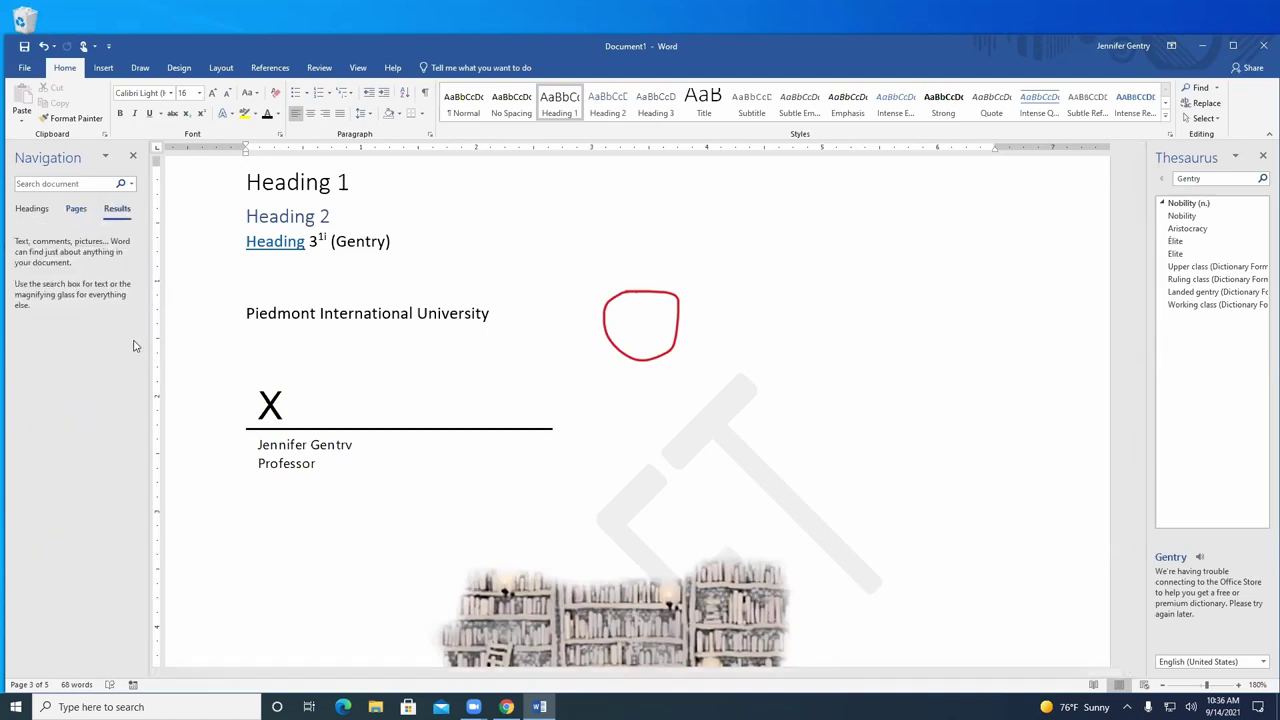
{"action": "left_click", "coordinate": [77, 210]}
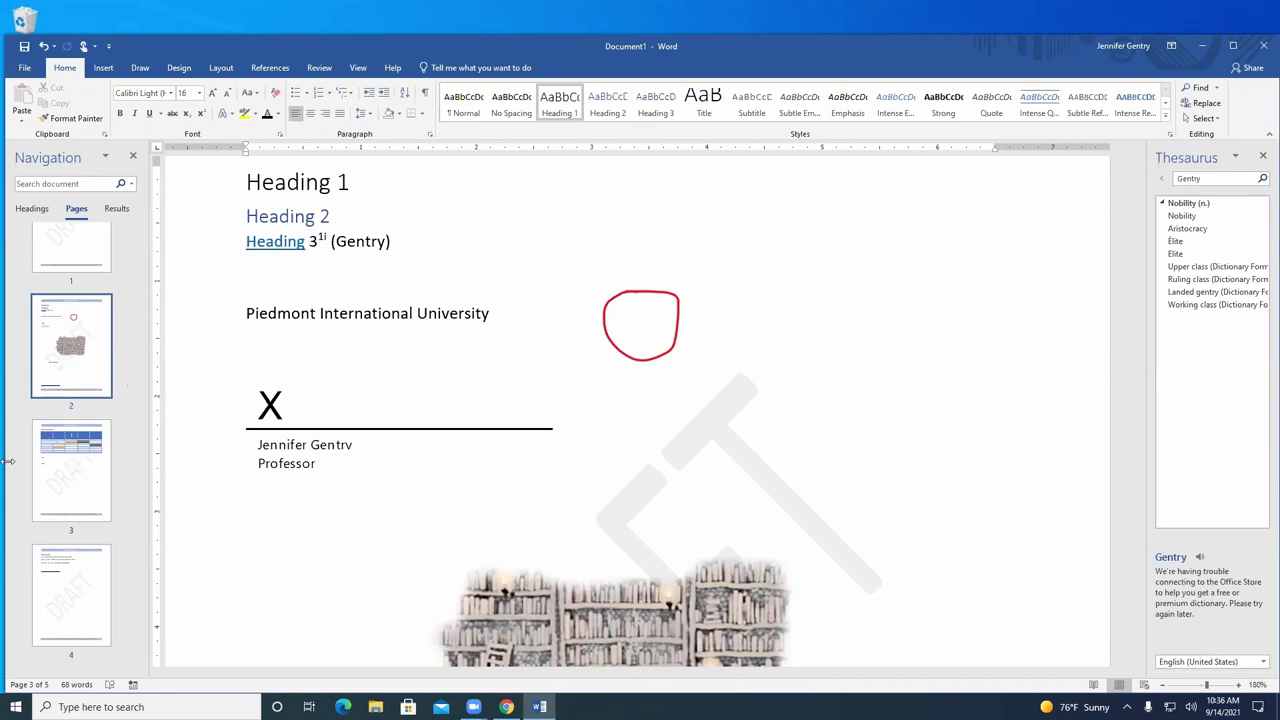
{"action": "scroll", "coordinate": [93, 314], "scroll_direction": "up", "scroll_amount": 2}
{"action": "scroll", "coordinate": [93, 314], "scroll_direction": "down", "scroll_amount": 2}
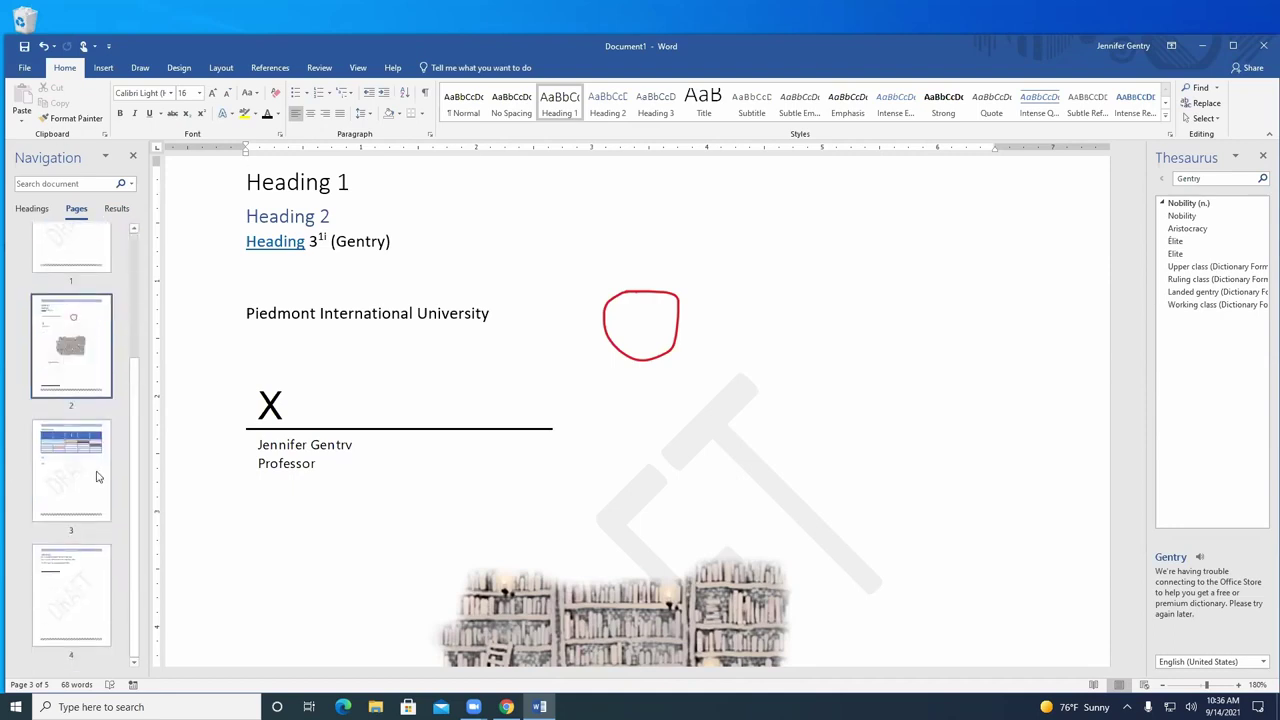
{"action": "left_click", "coordinate": [100, 477]}
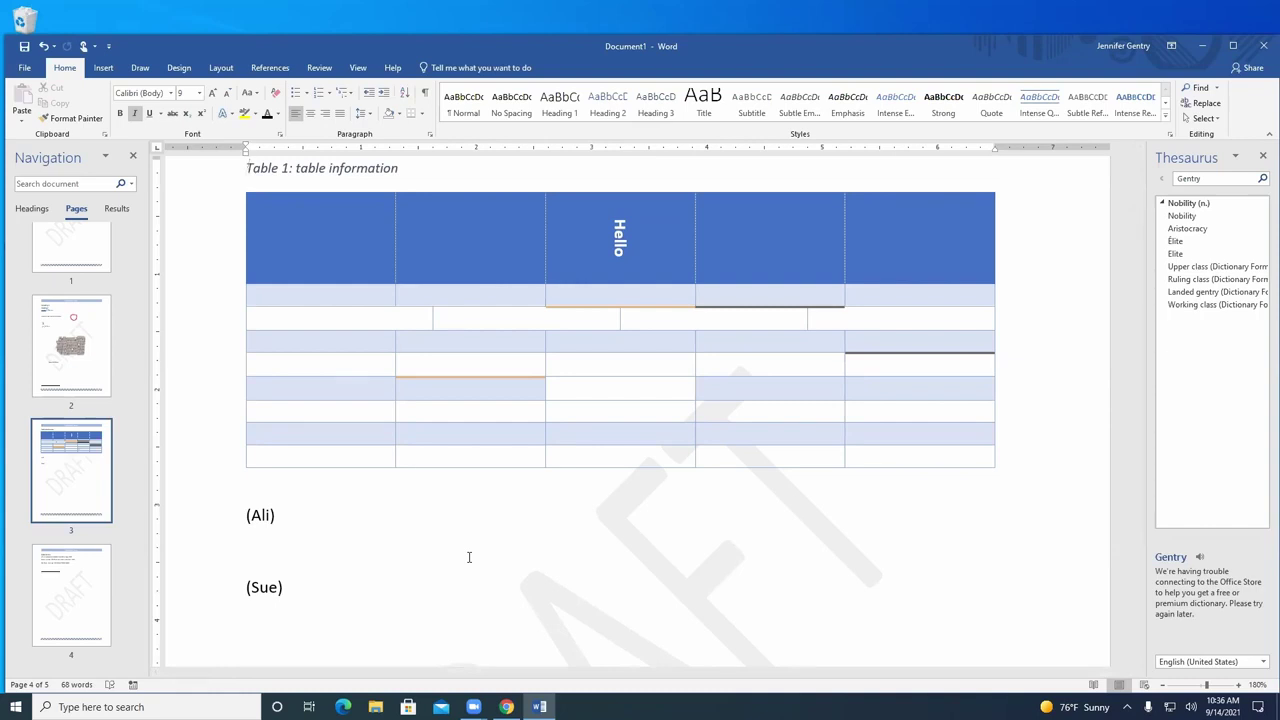
Display the full gallery of styles, including Create a Style and Clear Formatting, and show the Help commands
{"action": "left_click", "coordinate": [1166, 125]}
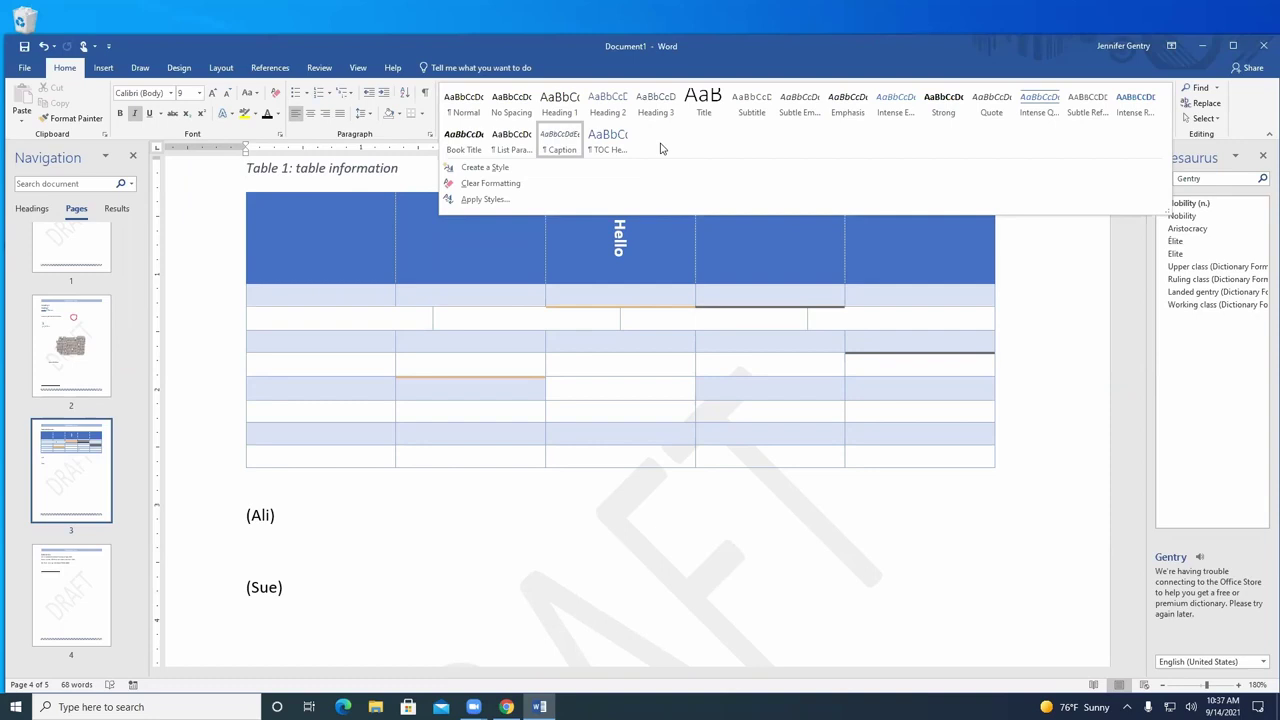
{"action": "left_click", "coordinate": [170, 49]}
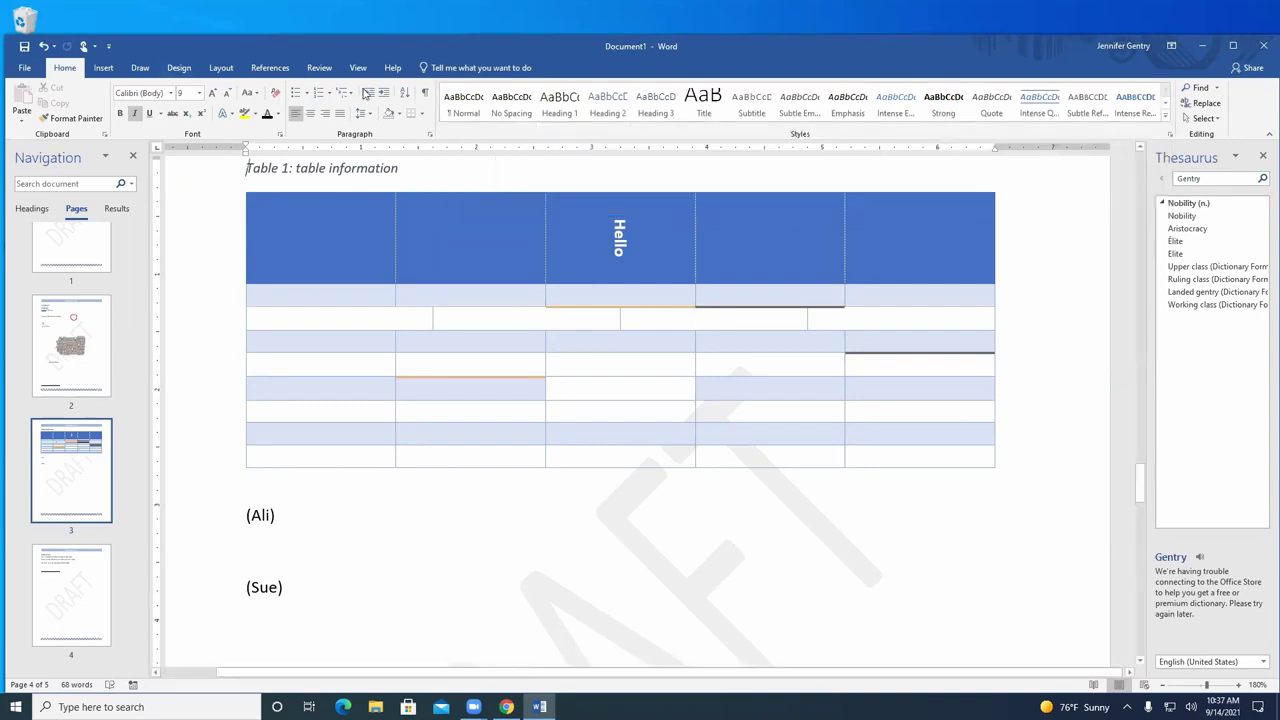
{"action": "left_click", "coordinate": [392, 68]}
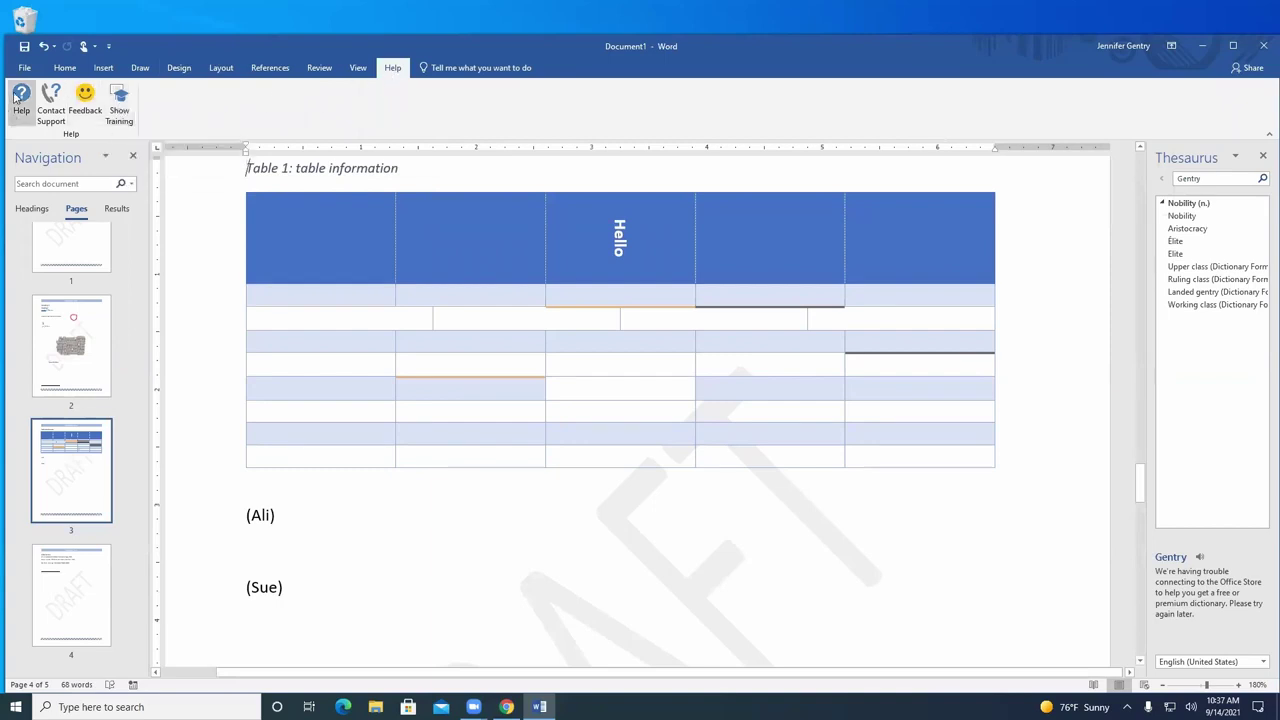
Display the mouse and touch spacing options, and undo and redo the last change to the document
{"action": "left_click", "coordinate": [85, 46]}
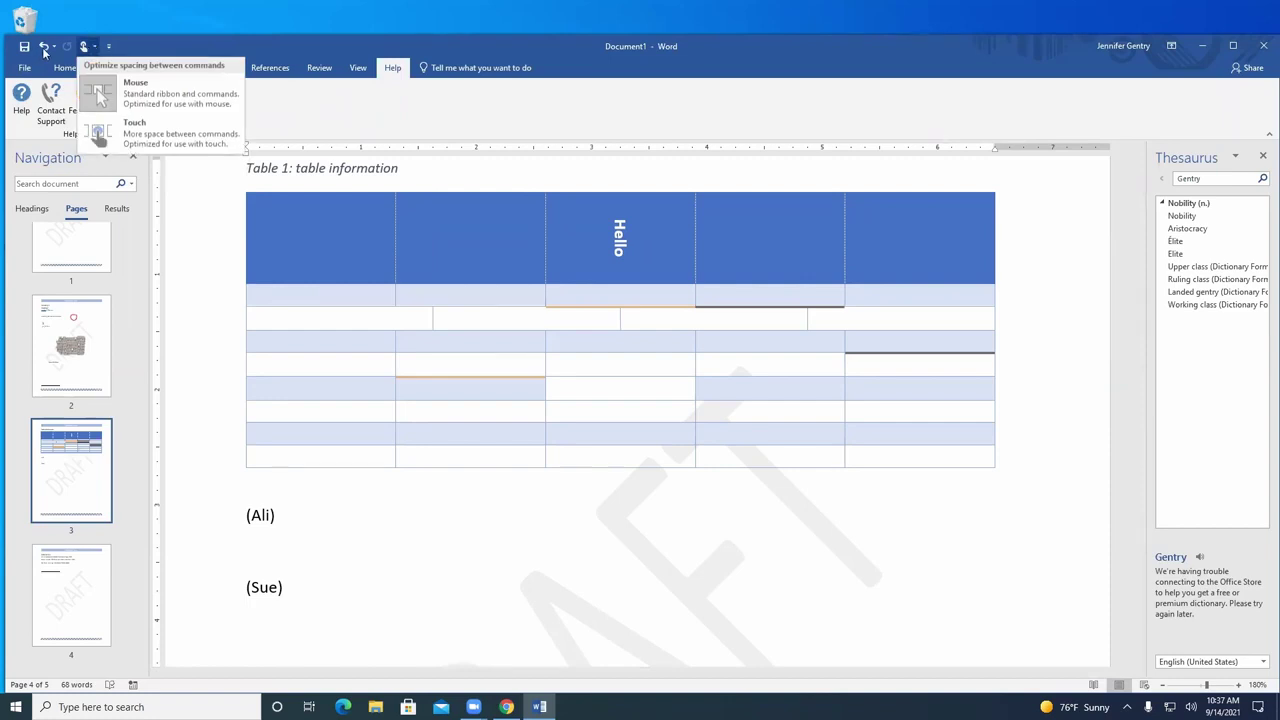
{"action": "left_click", "coordinate": [46, 48]}
{"action": "left_click", "coordinate": [66, 46]}
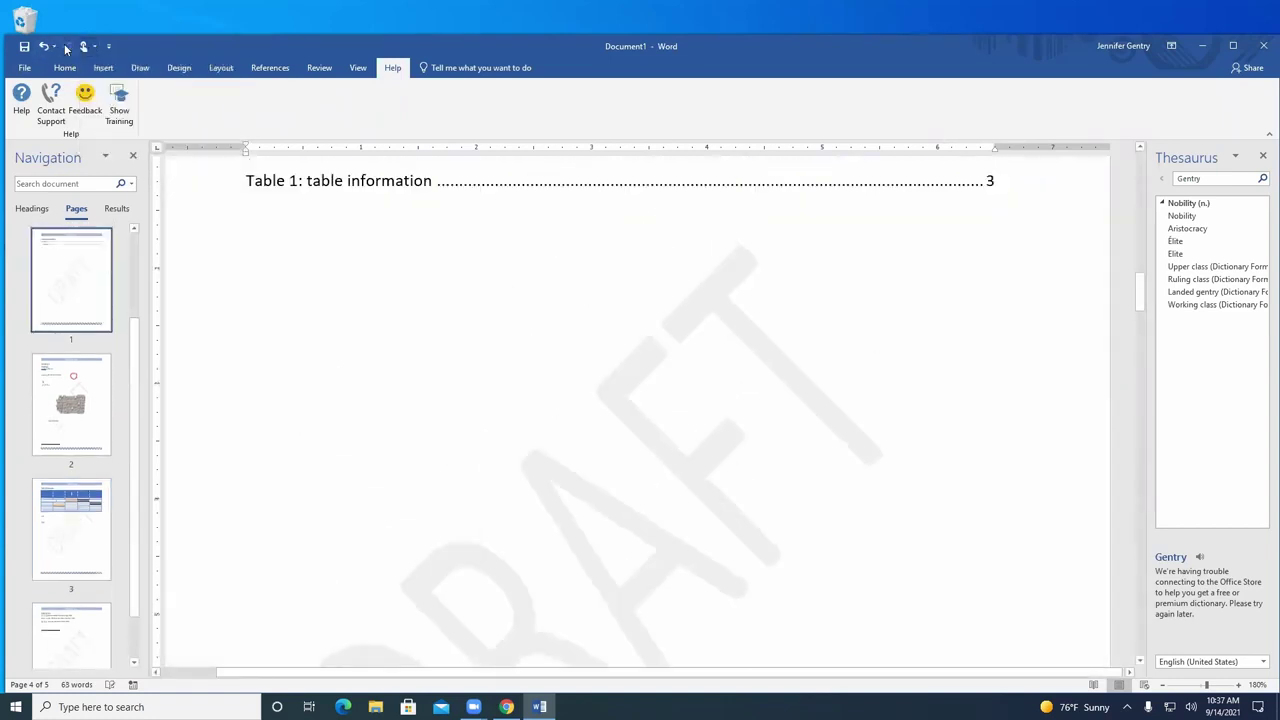
View the Save As locations without saving, and return to the cover page at the start of the document
{"action": "left_click", "coordinate": [25, 47]}
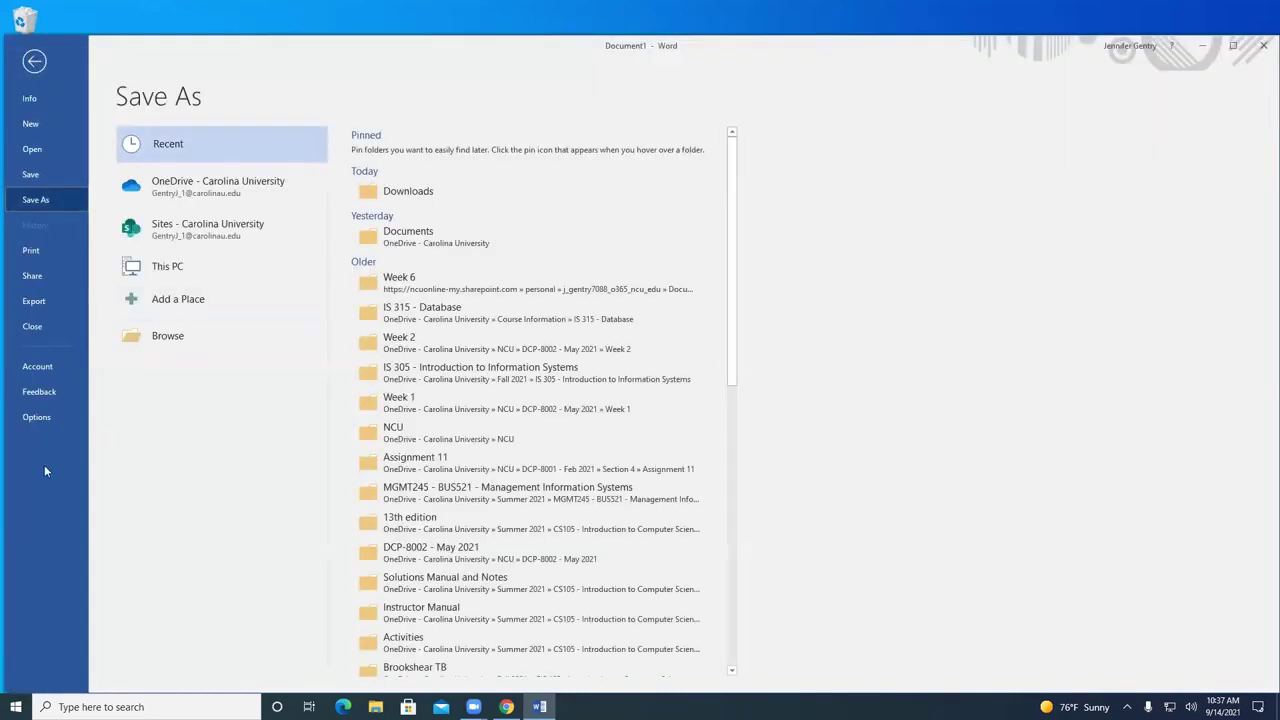
{"action": "left_click", "coordinate": [40, 62]}
{"action": "scroll", "coordinate": [480, 446], "scroll_direction": "up", "scroll_amount": 1}
{"action": "scroll", "coordinate": [594, 437], "scroll_direction": "up", "scroll_amount": 6}
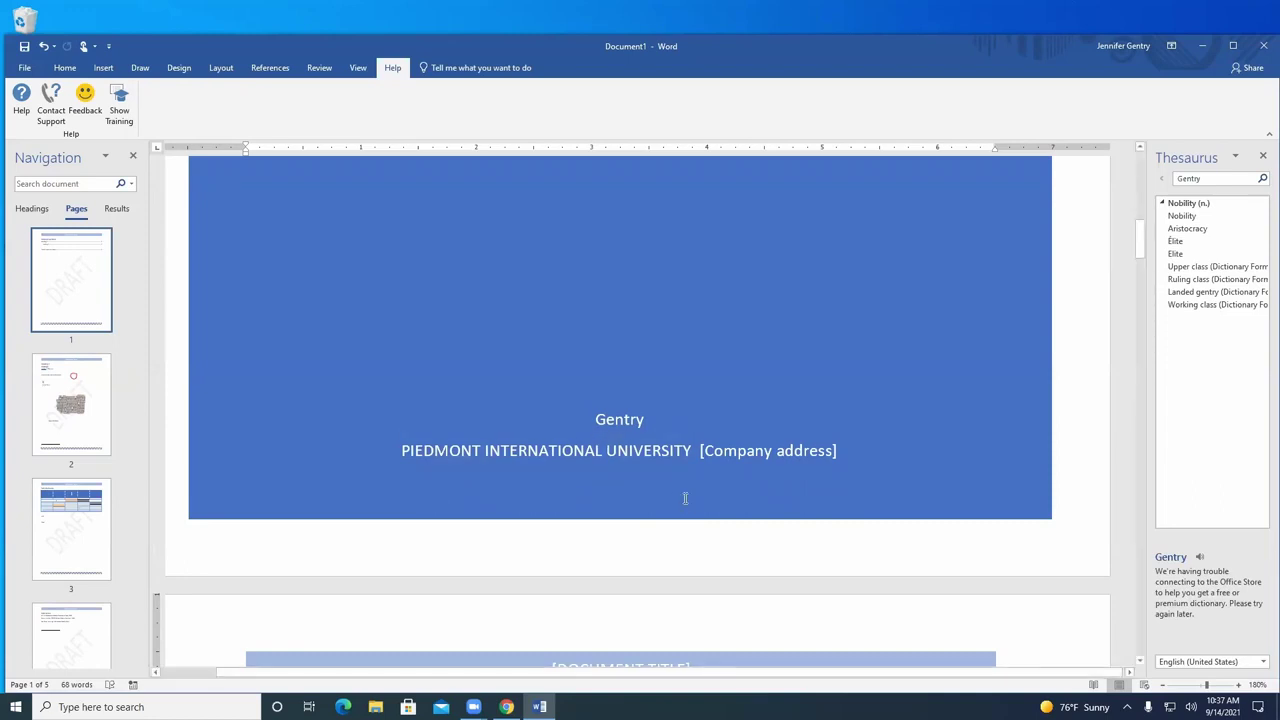
{"action": "scroll", "coordinate": [683, 494], "scroll_direction": "down", "scroll_amount": 5}
{"action": "scroll", "coordinate": [683, 494], "scroll_direction": "up", "scroll_amount": 1}
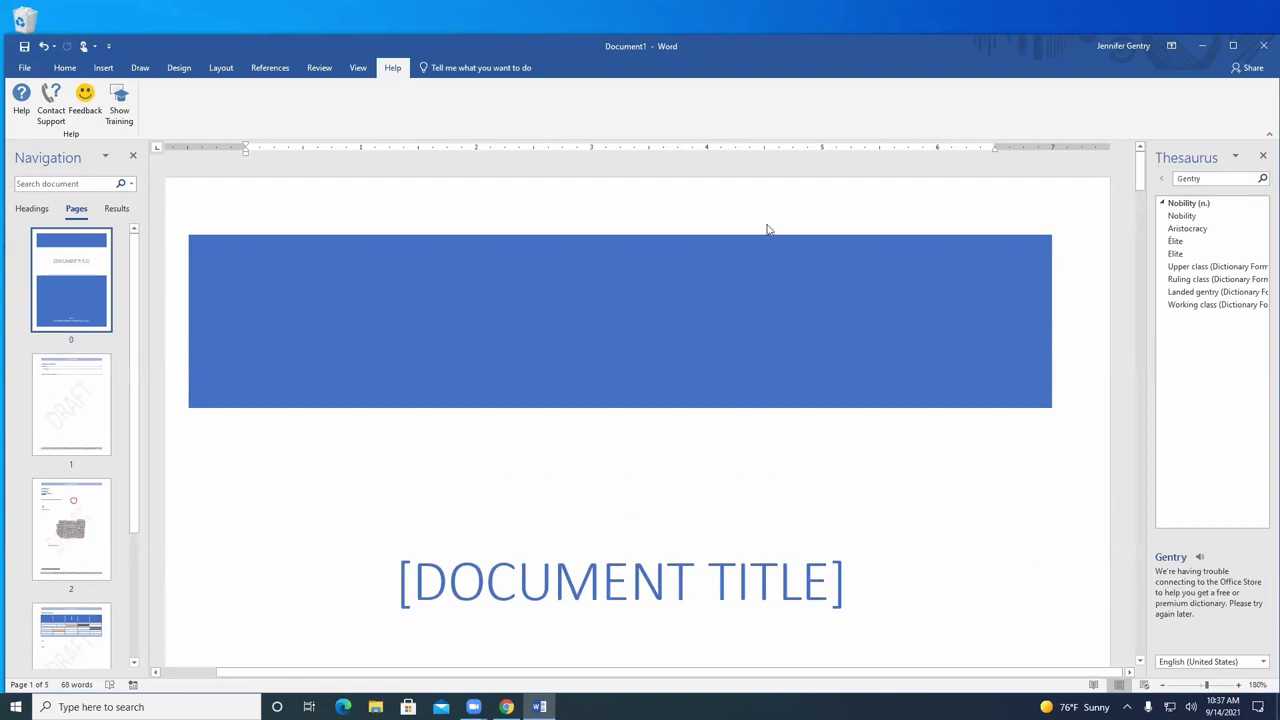